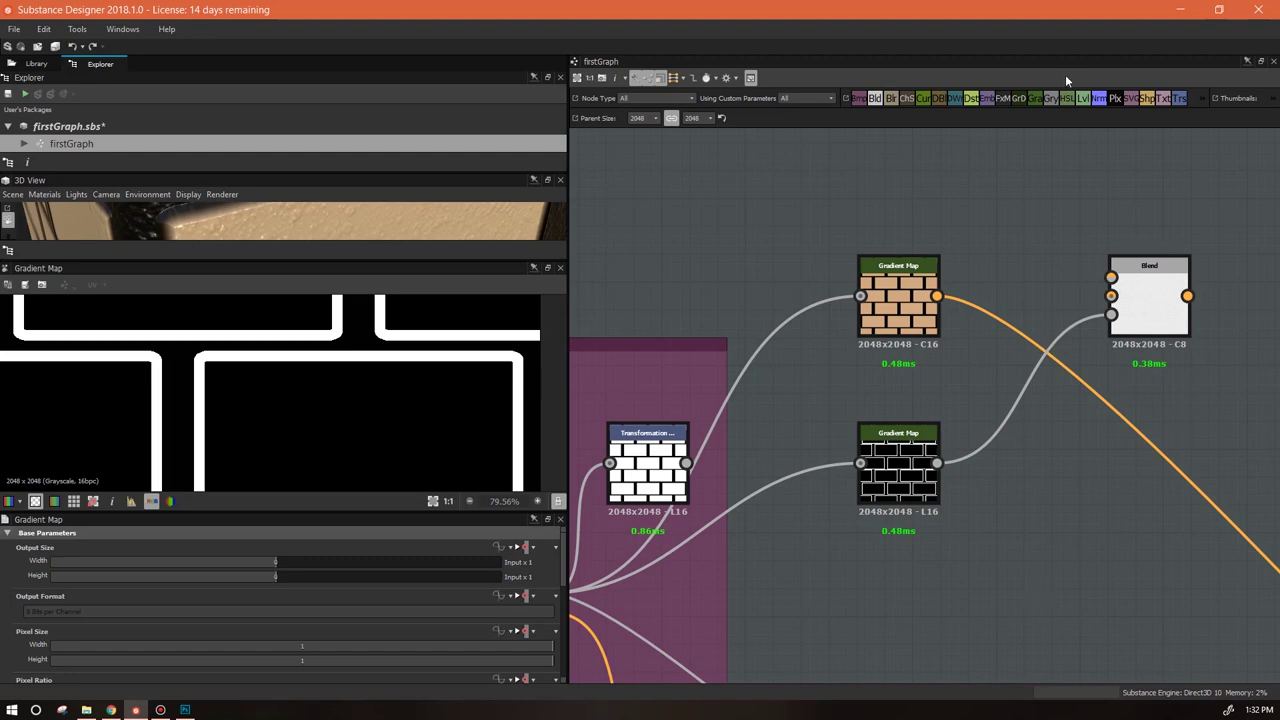
# Step: Add a Levels node to the graph directly below the black-and-white Gradient Map node
pyautogui.click(1083, 98)
pyautogui.click(909, 602)
pyautogui.moveTo(1020, 591); pyautogui.dragTo(1036, 475, button='middle')
pyautogui.scroll(3, 1016, 459)
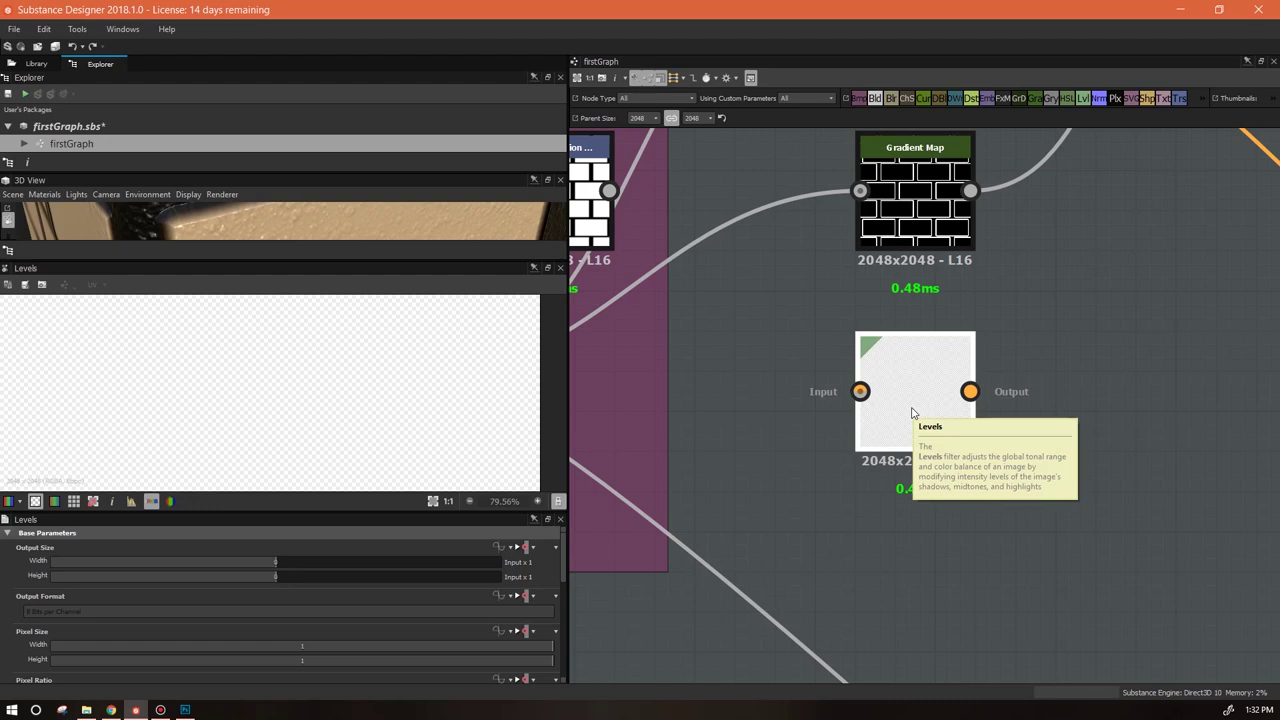
pyautogui.scroll(2, 884, 412)
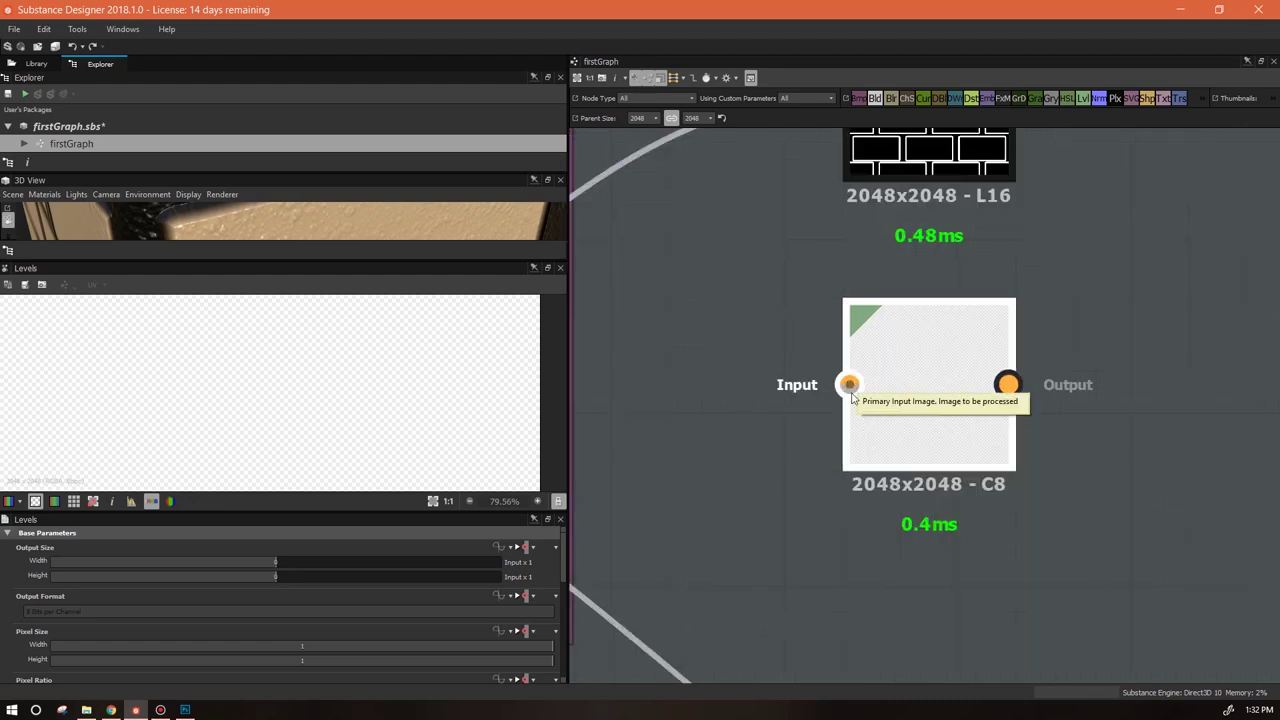
pyautogui.scroll(-2, 852, 398)
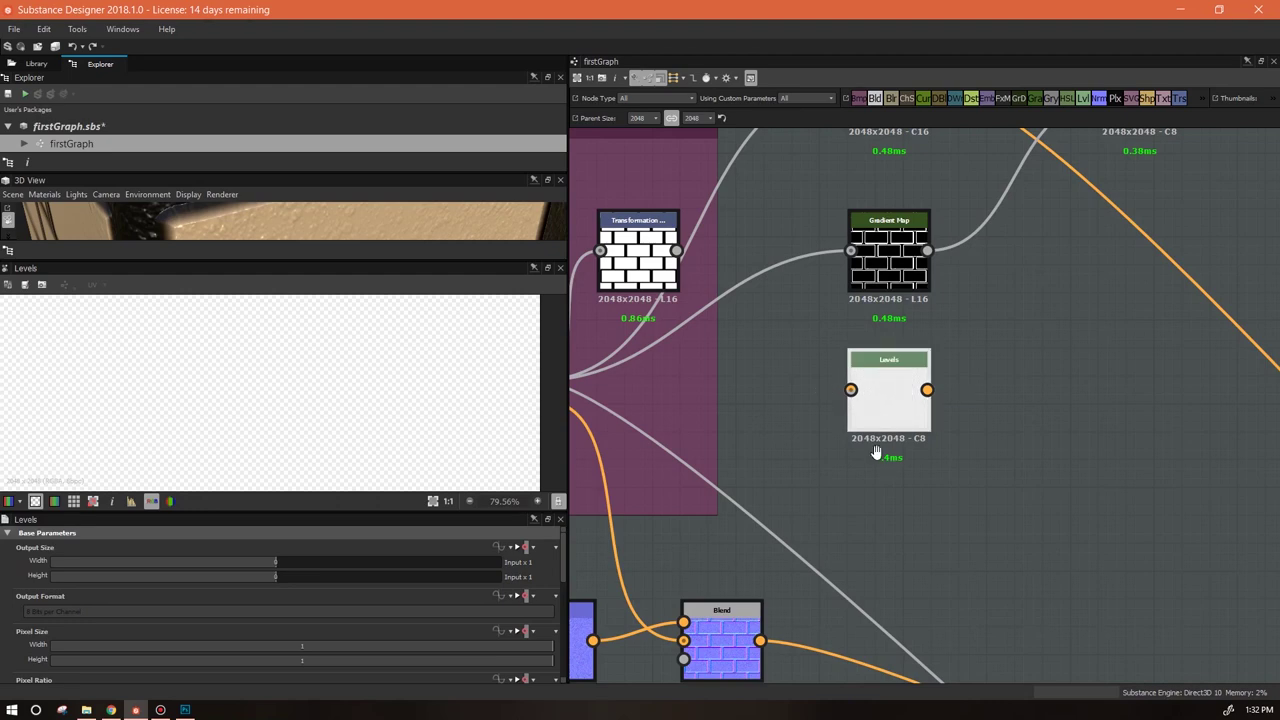
# Step: Connect the brick pattern's grayscale output to the input of the new Levels node
pyautogui.moveTo(876, 453); pyautogui.dragTo(1090, 464, button='middle')
pyautogui.moveTo(1049, 406); pyautogui.dragTo(751, 392)
pyautogui.moveTo(1179, 527); pyautogui.dragTo(909, 543, button='middle')
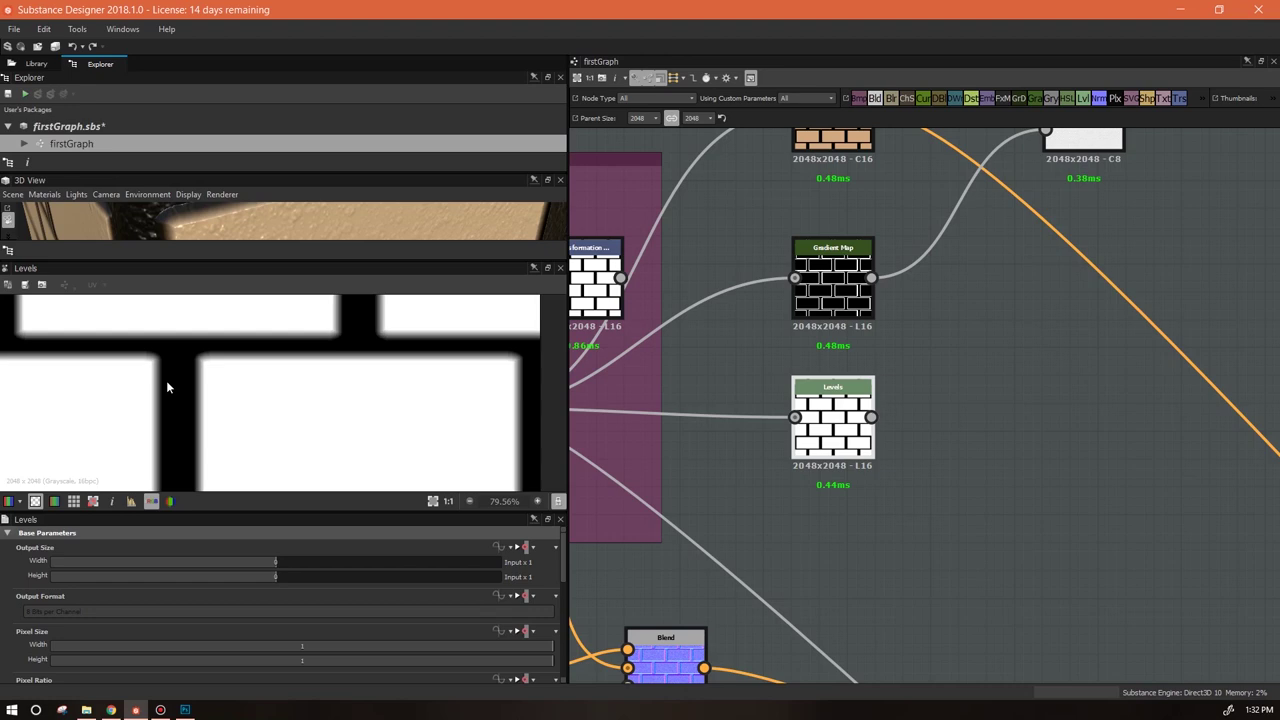
# Step: Lower the Levels node's input white point to near the dark end of the histogram, giving the bricks crisp edges
pyautogui.scroll(2, 247, 345)
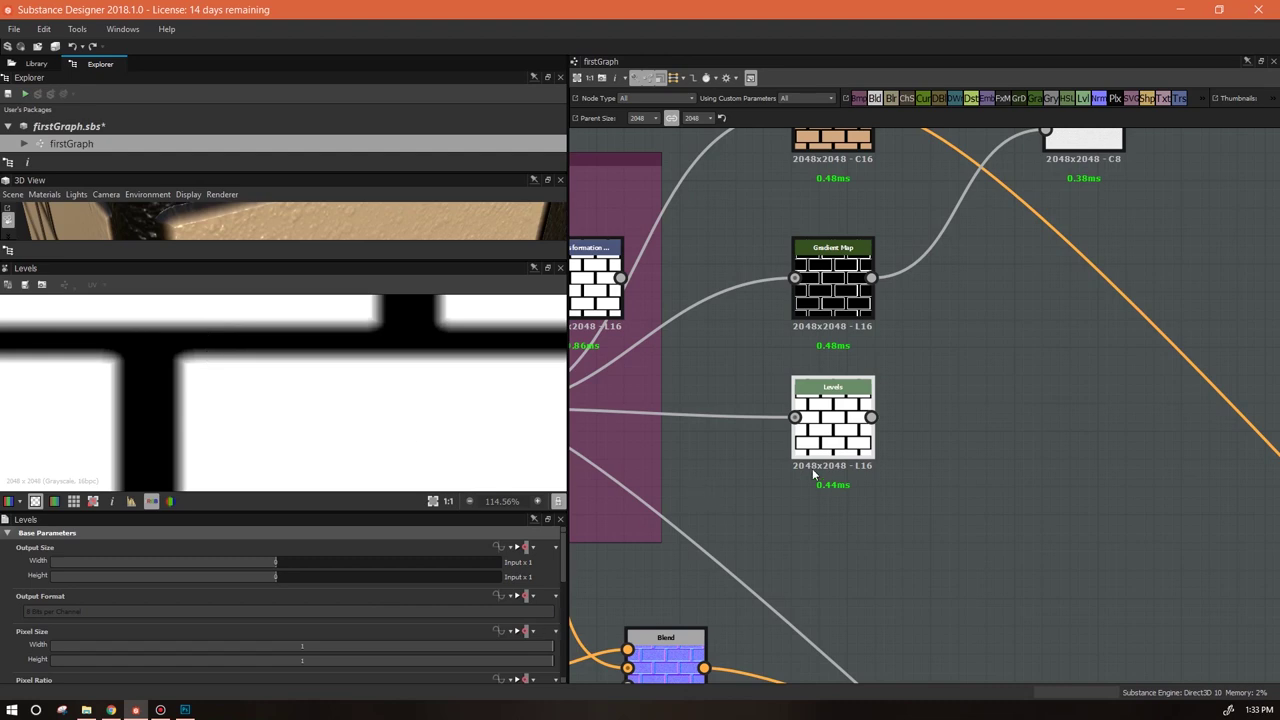
pyautogui.moveTo(562, 558); pyautogui.dragTo(567, 648)
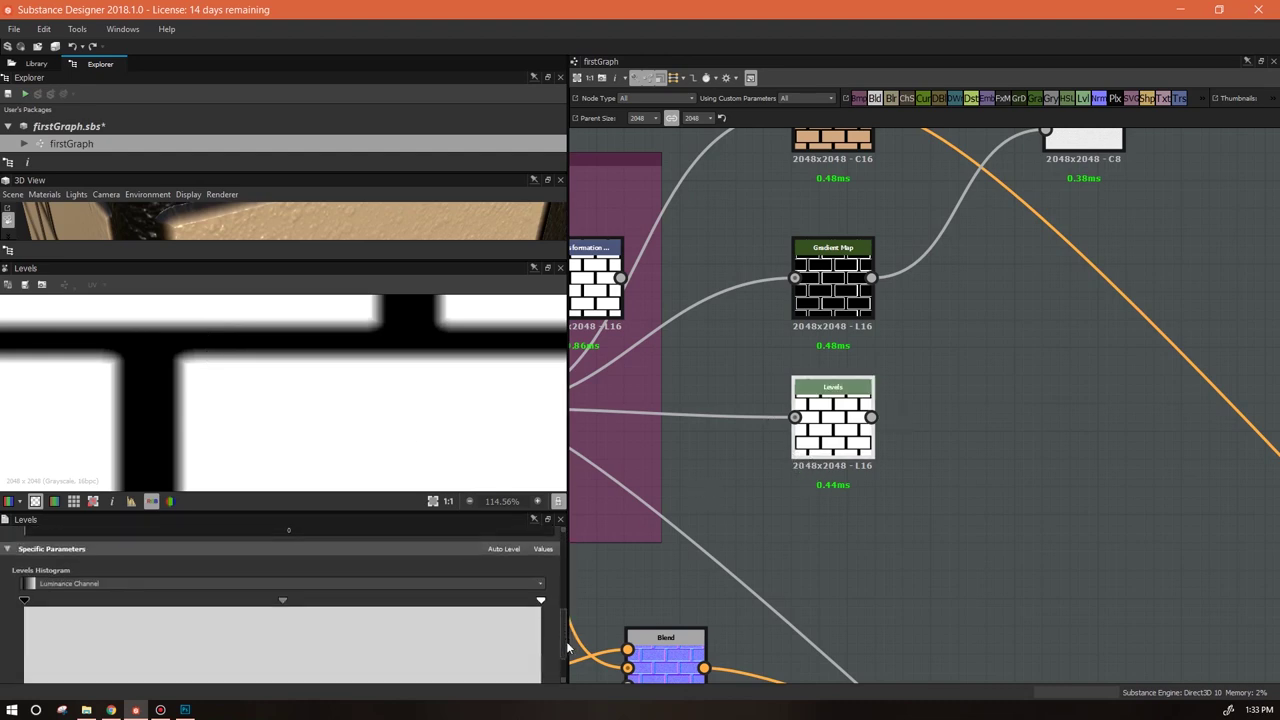
pyautogui.scroll(-2, 567, 648)
pyautogui.moveTo(541, 560); pyautogui.dragTo(74, 600)
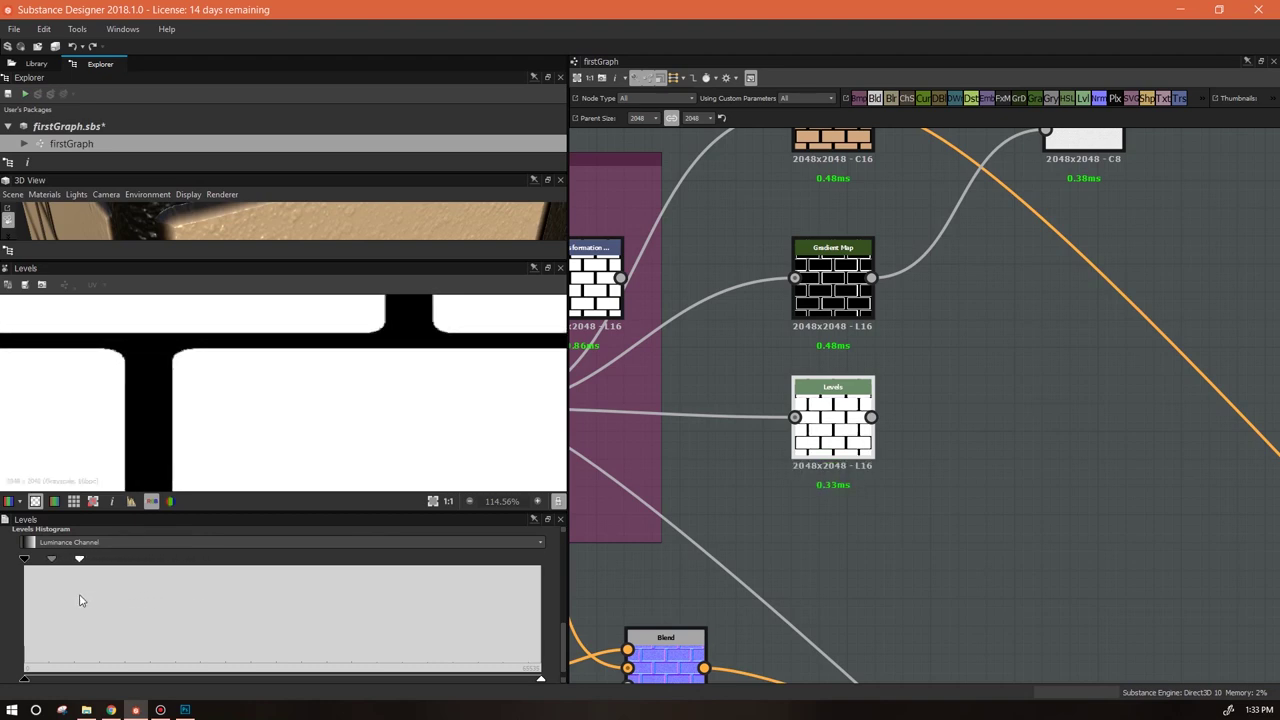
pyautogui.scroll(-2, 828, 580)
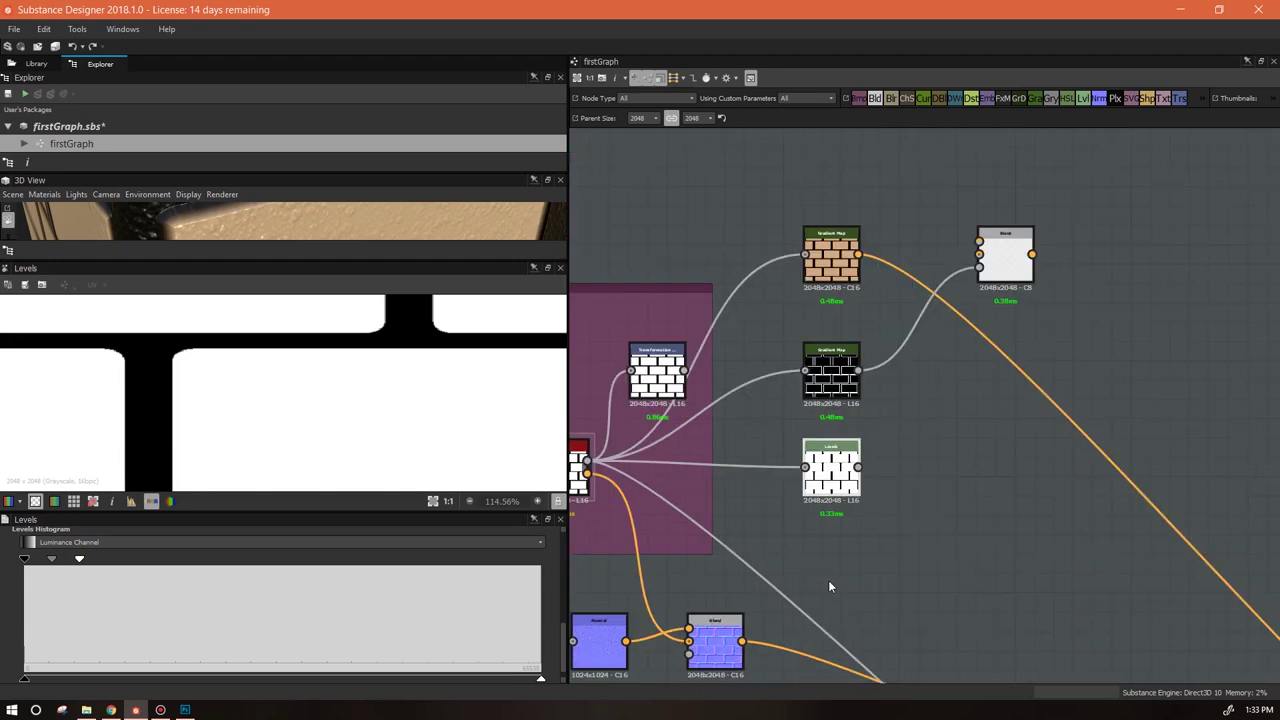
# Step: Move the Levels node slightly further below the black-and-white Gradient Map
pyautogui.click(840, 467)
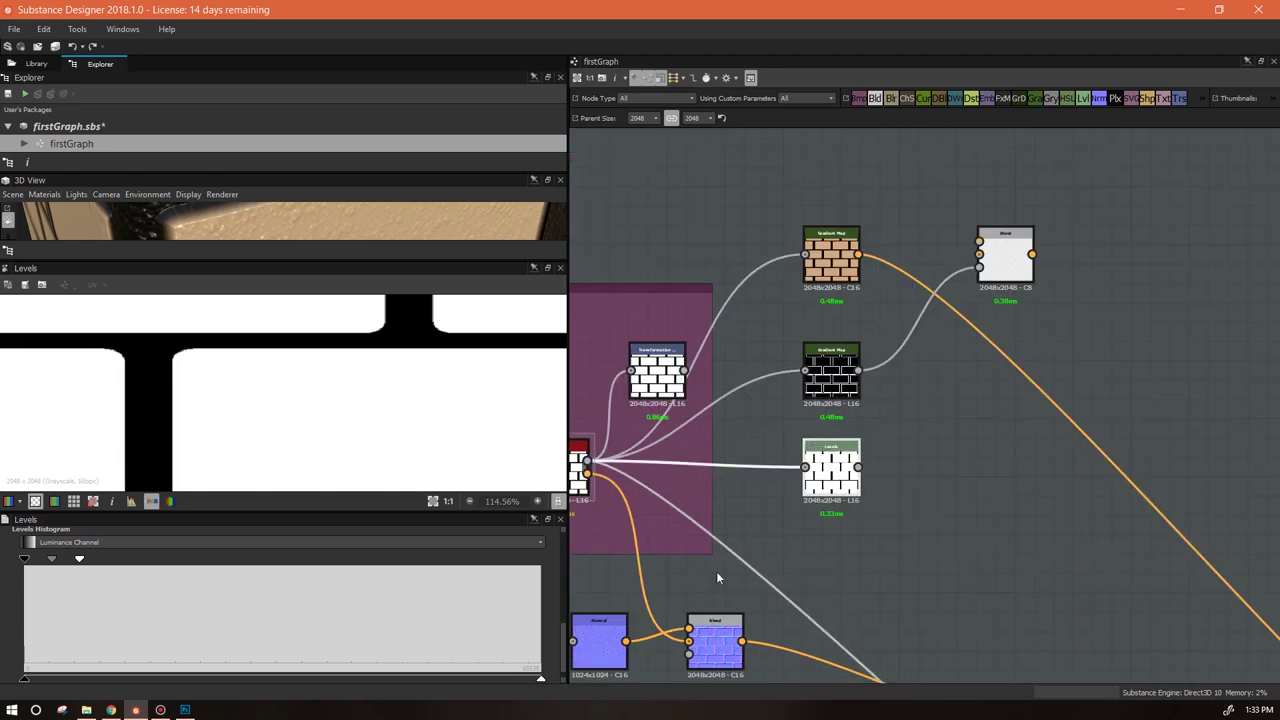
pyautogui.moveTo(543, 684); pyautogui.dragTo(592, 704)
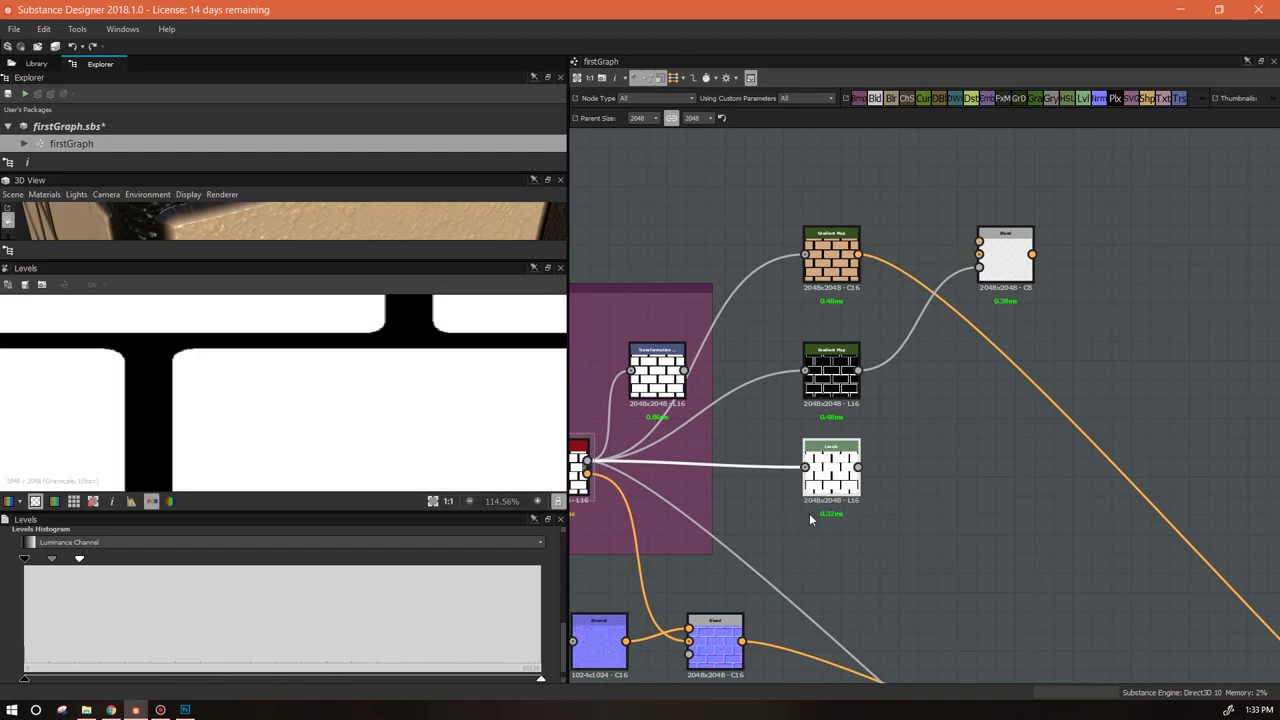
pyautogui.moveTo(846, 474); pyautogui.dragTo(845, 483)
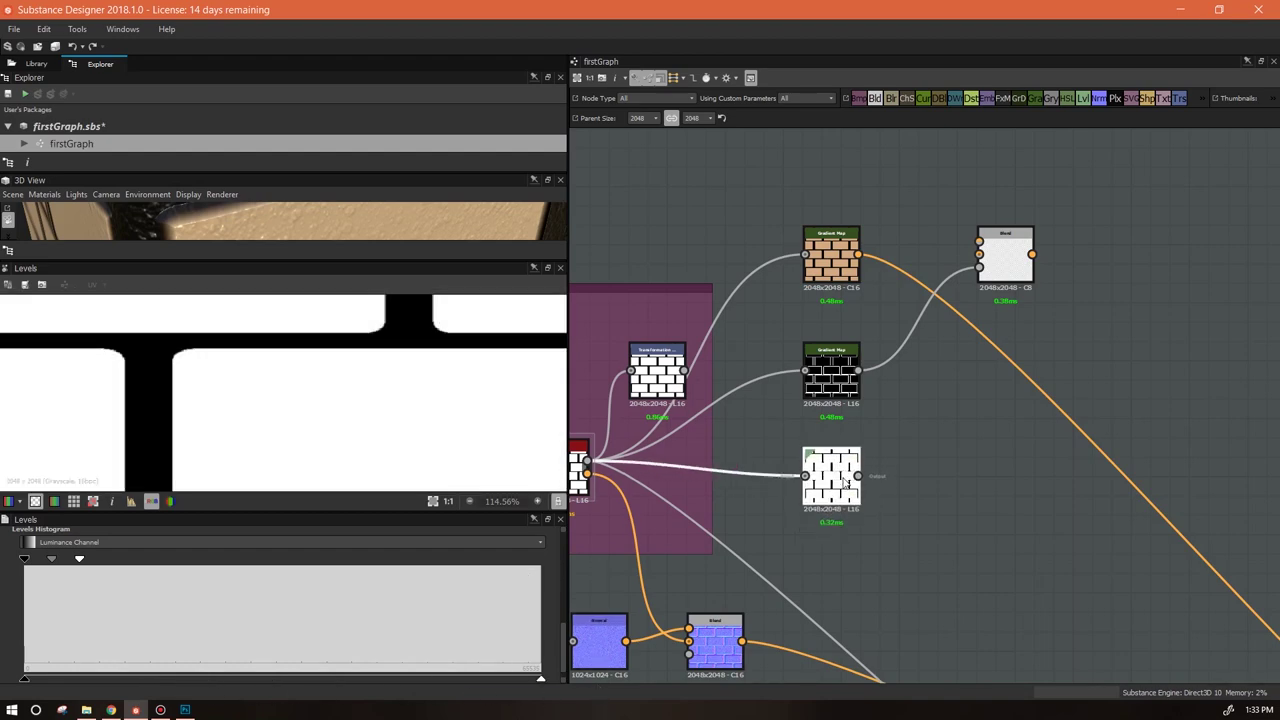
# Step: Delete the link between the black-and-white Gradient Map and the Blend node's Opacity input
pyautogui.moveTo(964, 459); pyautogui.dragTo(926, 528, button='middle')
pyautogui.scroll(3, 930, 511)
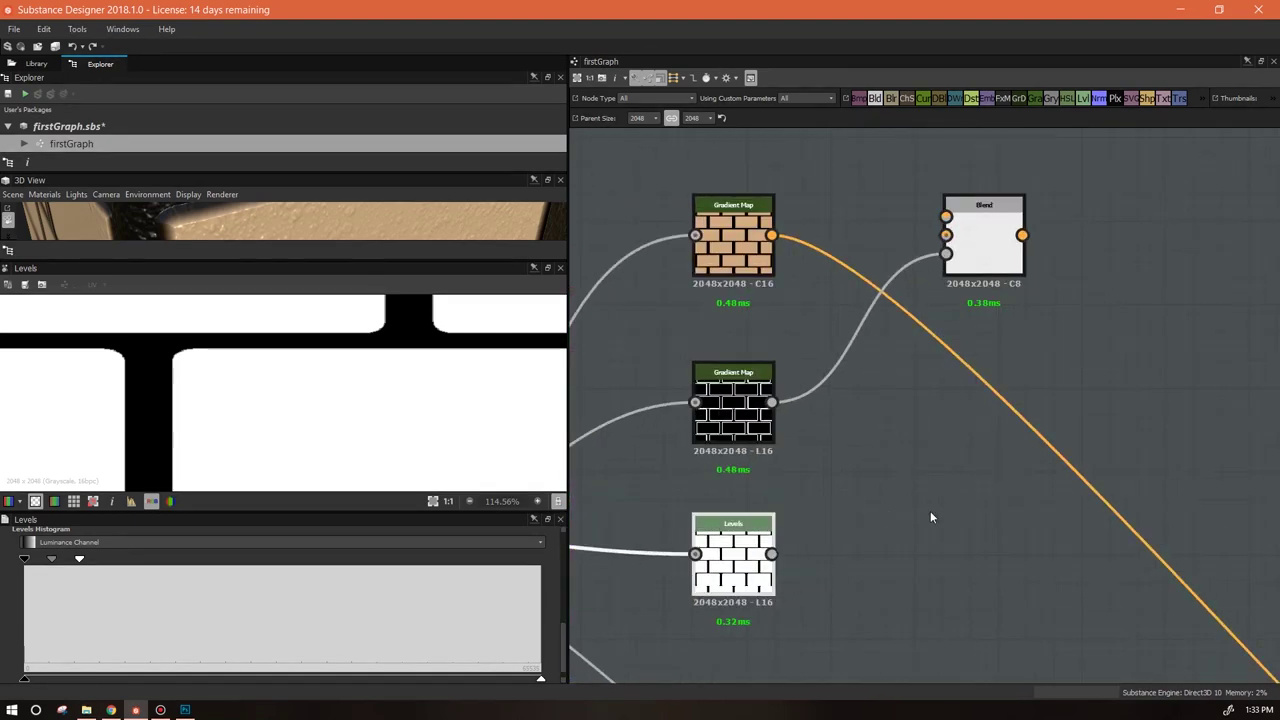
pyautogui.moveTo(874, 431); pyautogui.dragTo(937, 484, button='middle')
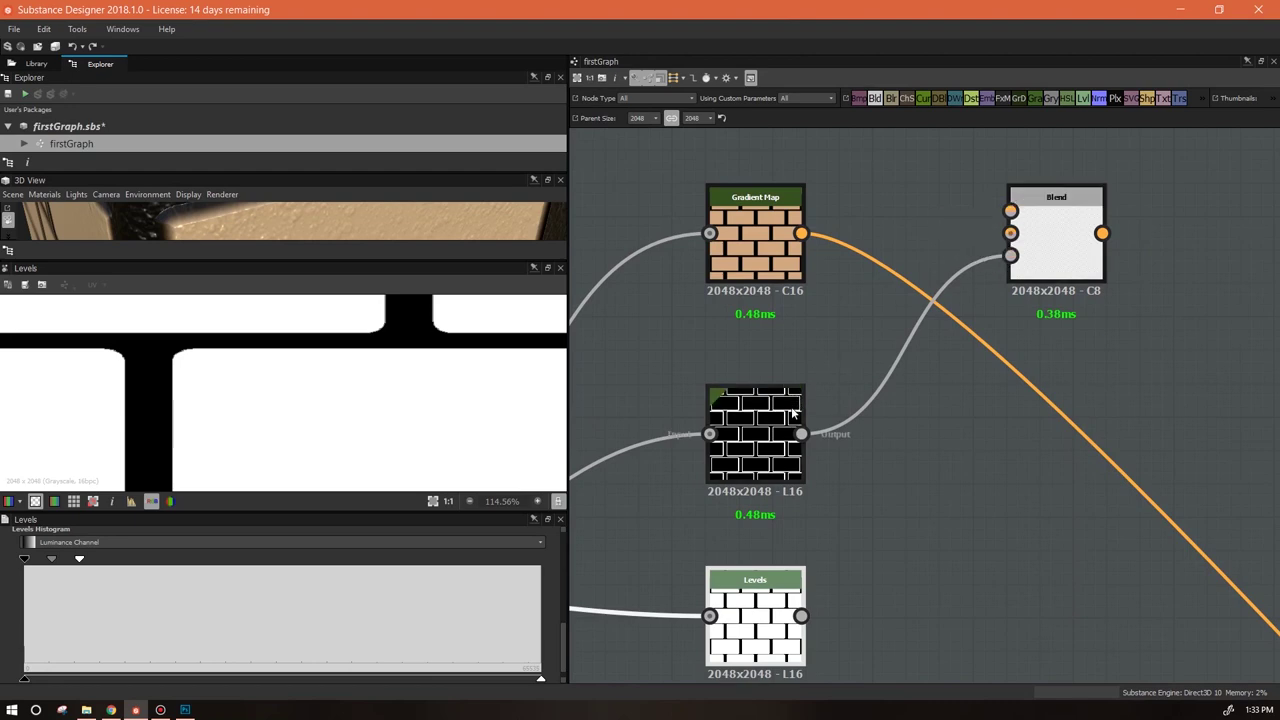
pyautogui.click(1063, 228)
pyautogui.moveTo(1117, 402); pyautogui.dragTo(1202, 458, button='middle')
pyautogui.scroll(3, 1008, 530)
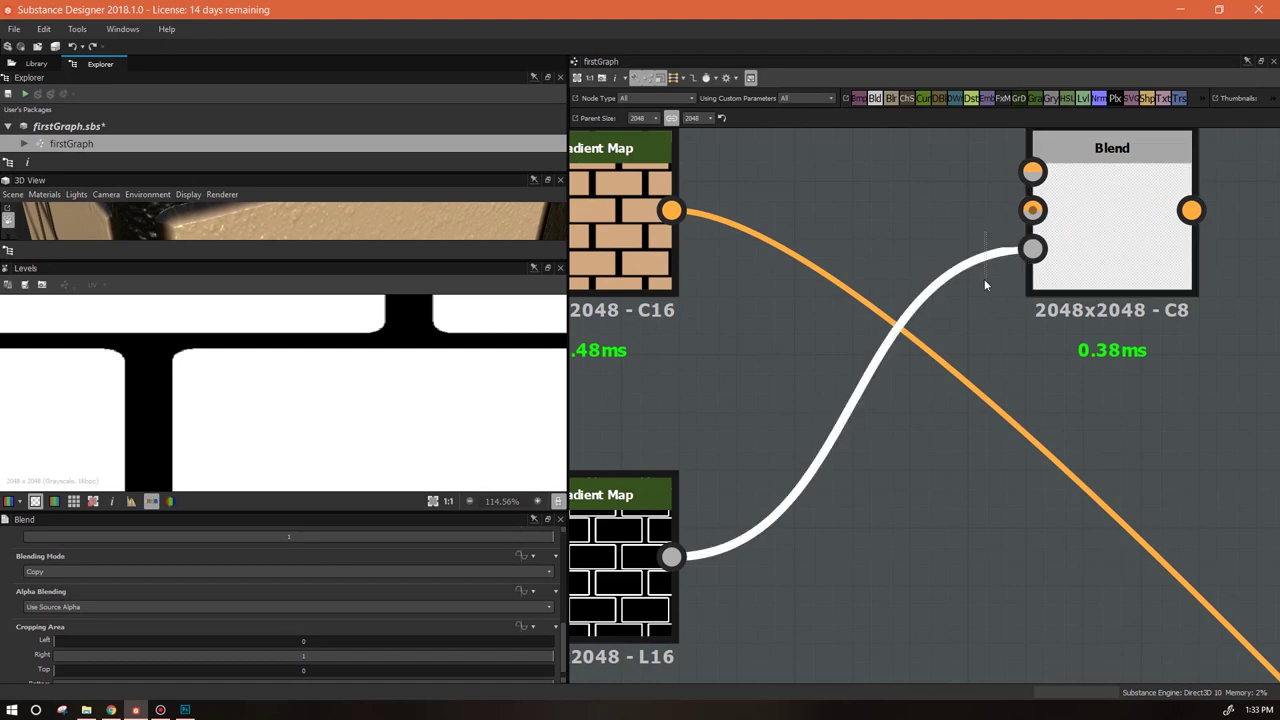
pyautogui.press('Delete')
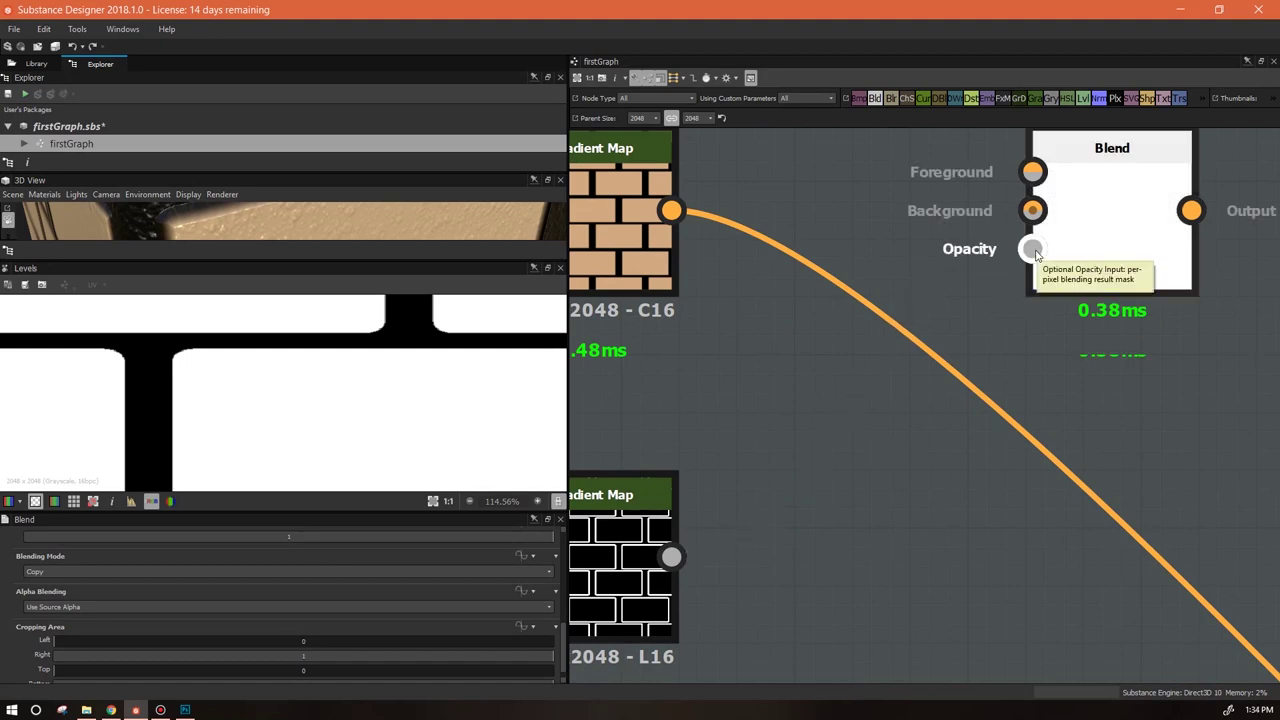
# Step: Connect the tan brick Gradient Map's output to the Blend node's Foreground input
pyautogui.moveTo(886, 580); pyautogui.dragTo(838, 640, button='middle')
pyautogui.scroll(-1, 921, 532)
pyautogui.moveTo(857, 594)
pyautogui.mouseDown(button='middle')
pyautogui.moveTo(980, 365)
pyautogui.moveTo(976, 250)
pyautogui.moveTo(949, 270)
pyautogui.moveTo(840, 500)
pyautogui.mouseUp(button='middle')
pyautogui.scroll(4, 851, 556)
pyautogui.moveTo(875, 345); pyautogui.dragTo(840, 663, button='middle')
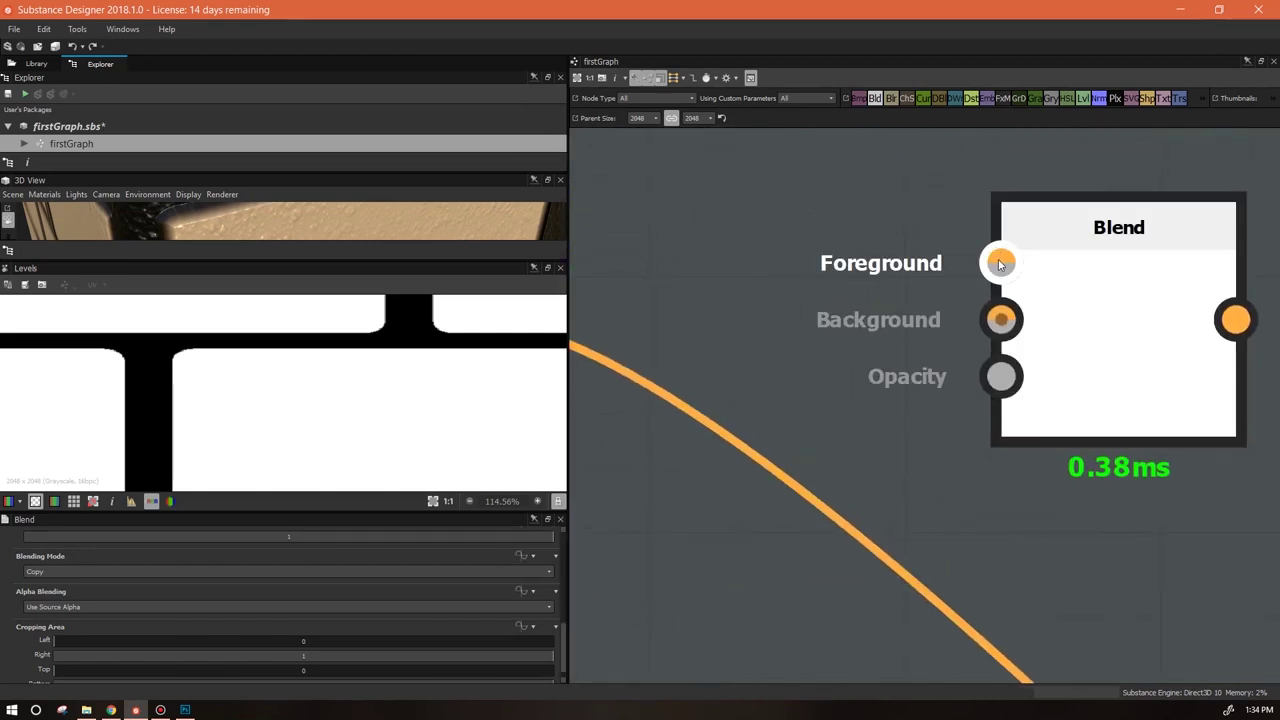
pyautogui.scroll(-3, 905, 300)
pyautogui.moveTo(702, 310); pyautogui.dragTo(958, 281)
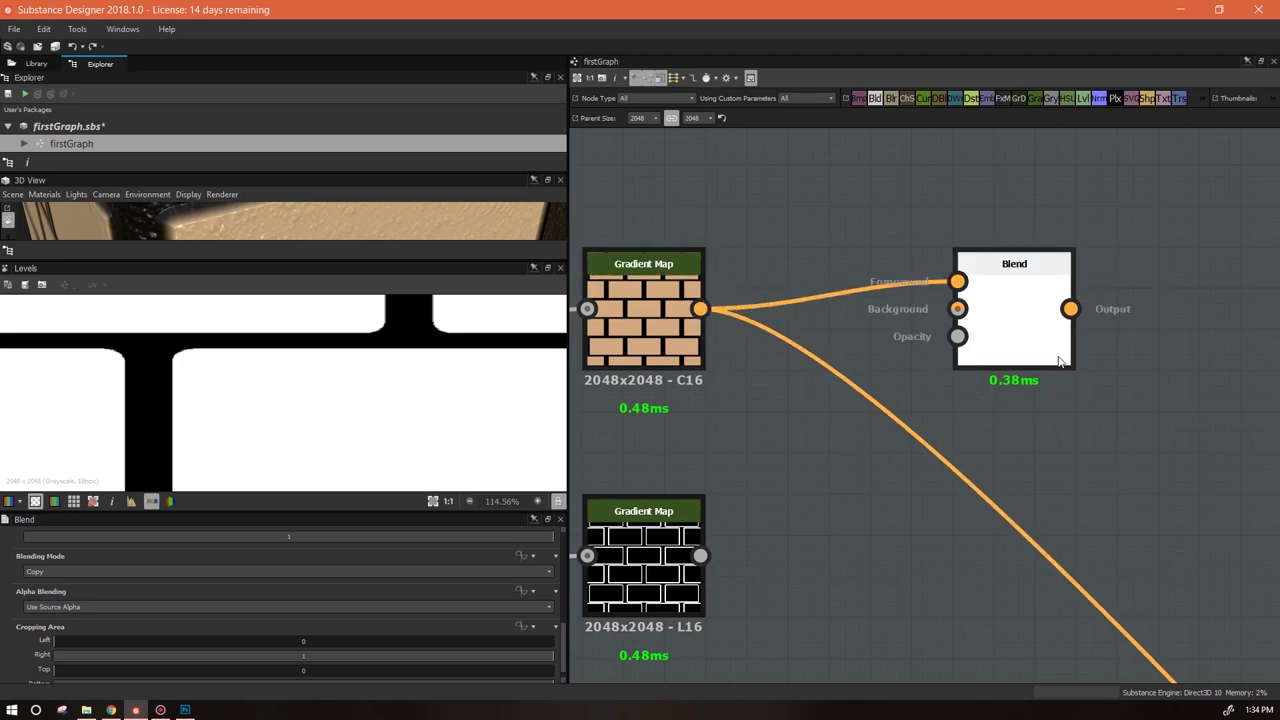
# Step: Connect the Levels output to the Blend node's Opacity input and preview the Blend result
pyautogui.moveTo(829, 553); pyautogui.dragTo(884, 382, button='middle')
pyautogui.moveTo(755, 609); pyautogui.dragTo(1010, 166)
pyautogui.moveTo(1131, 257); pyautogui.dragTo(1066, 194, button='middle')
pyautogui.doubleClick(993, 345)
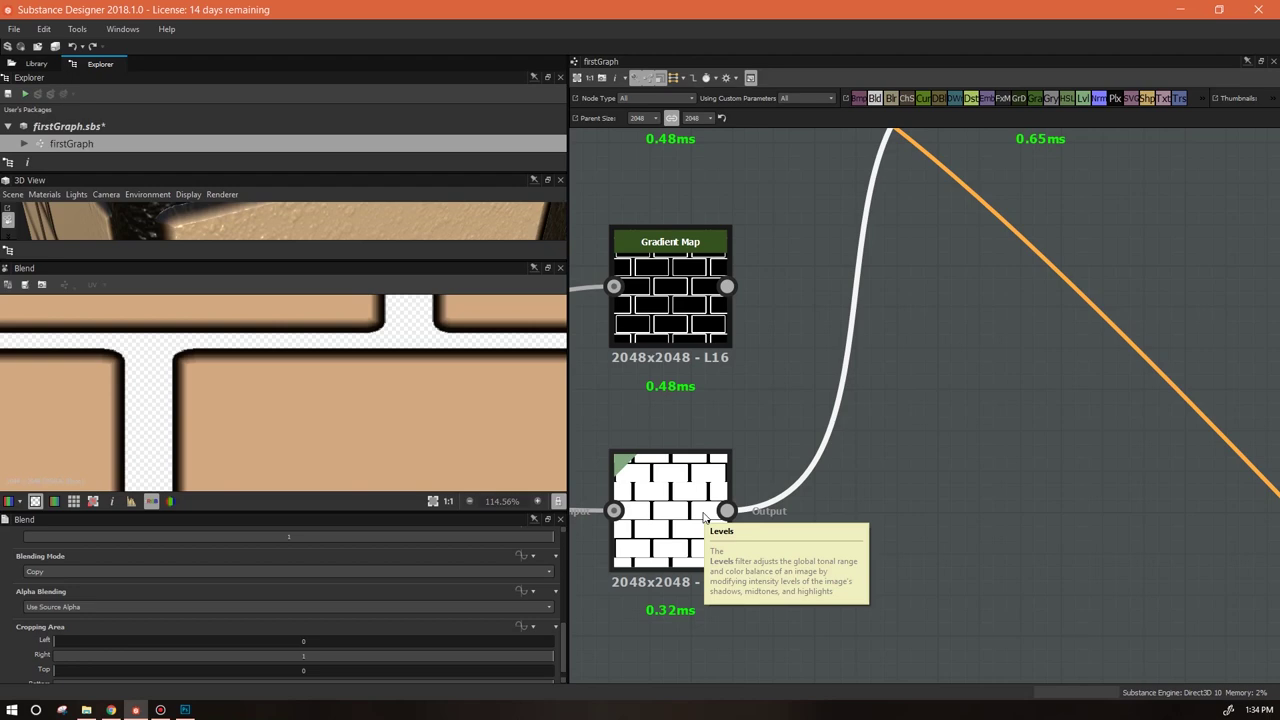
# Step: Raise the Levels node's output black level past the middle so the mortar lines turn grey and partly opaque in the blend
pyautogui.moveTo(1080, 263); pyautogui.dragTo(875, 392, button='middle')
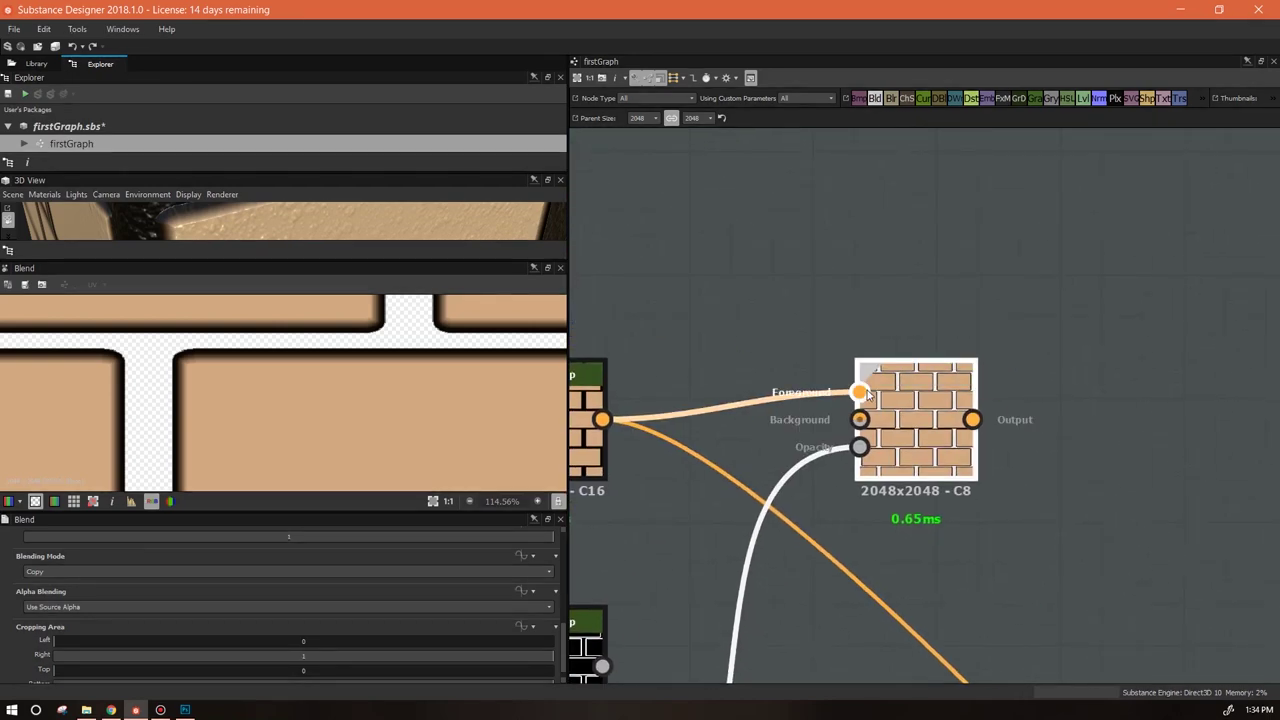
pyautogui.moveTo(862, 462); pyautogui.dragTo(792, 290, button='middle')
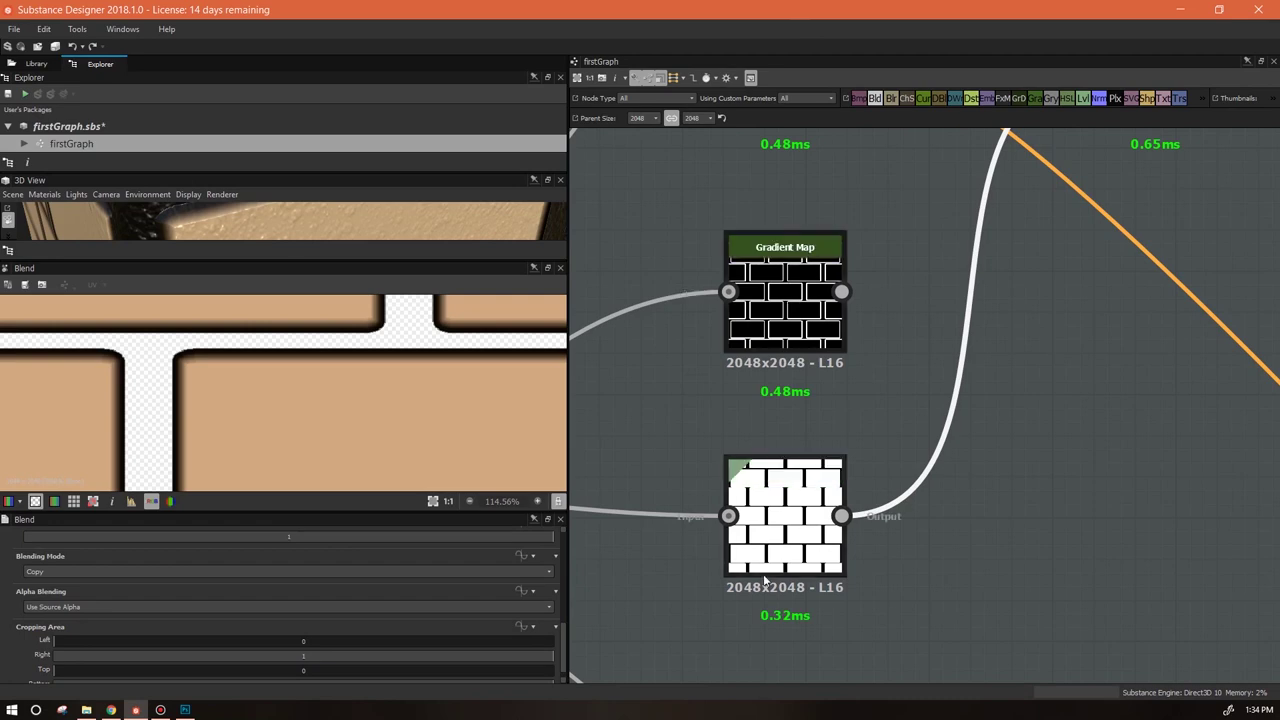
pyautogui.scroll(3, 818, 527)
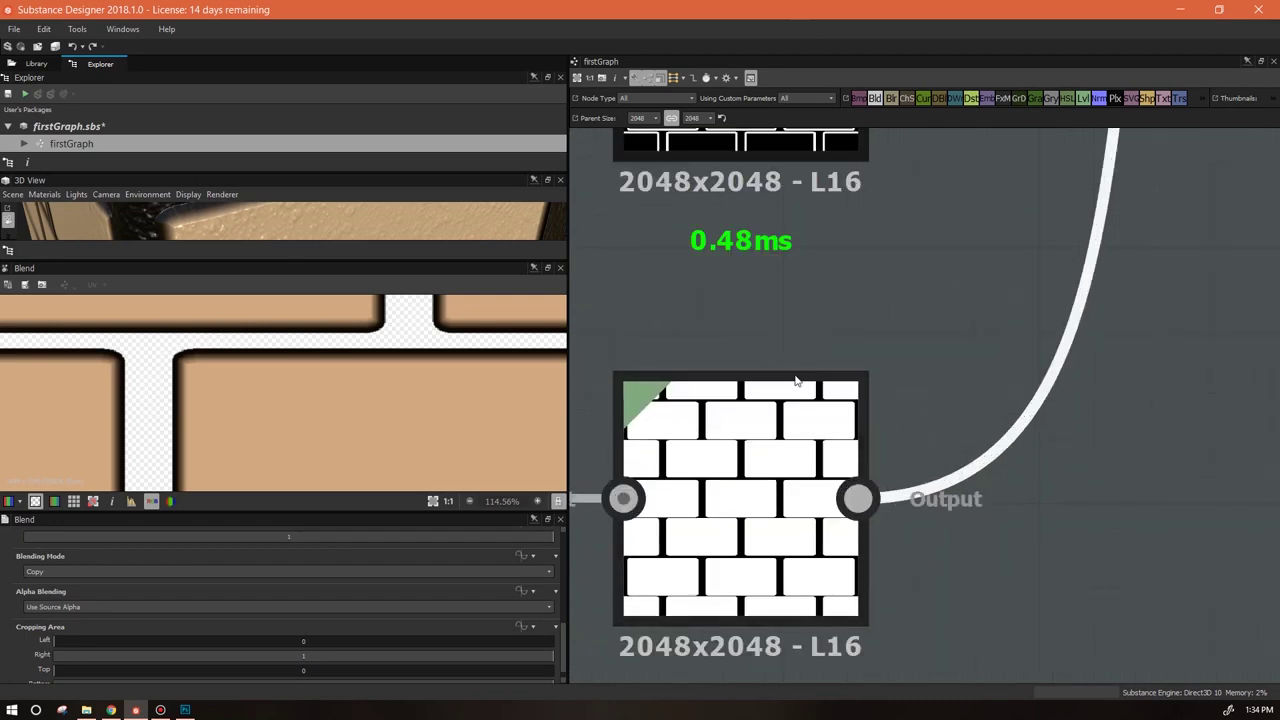
pyautogui.moveTo(1077, 346); pyautogui.dragTo(1077, 306, button='middle')
pyautogui.click(772, 507)
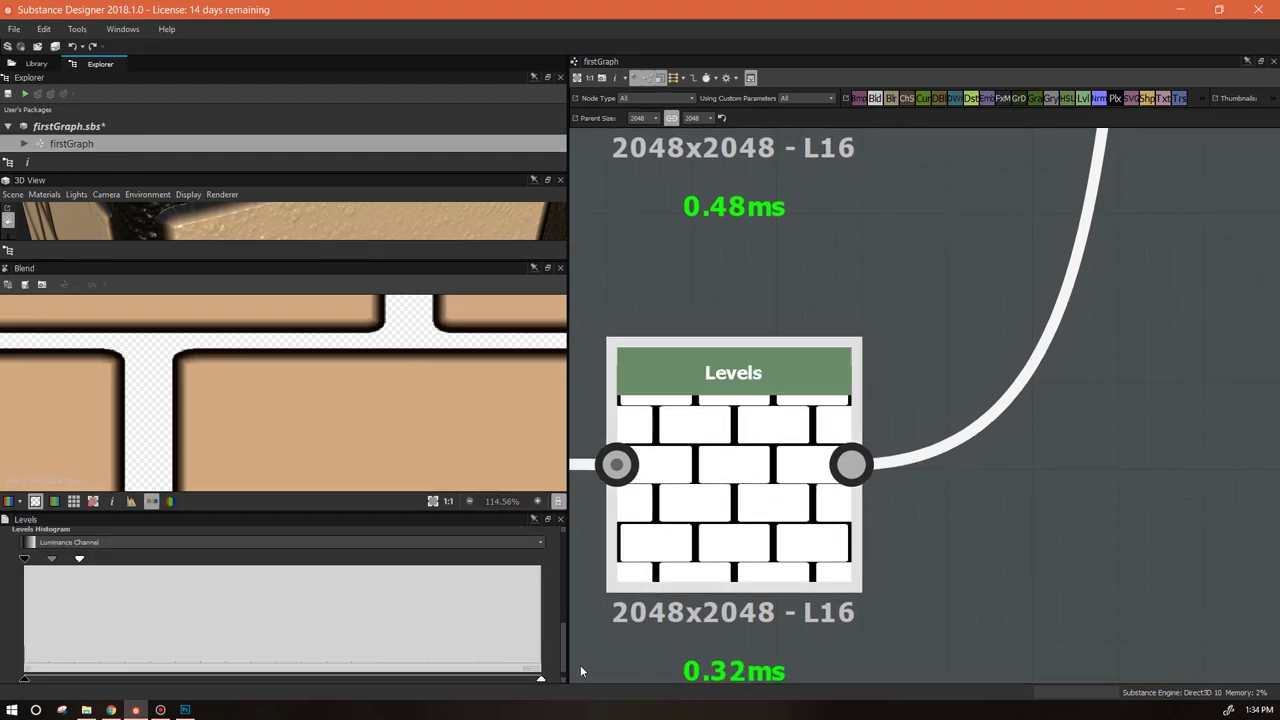
pyautogui.moveTo(56, 685); pyautogui.dragTo(329, 693)
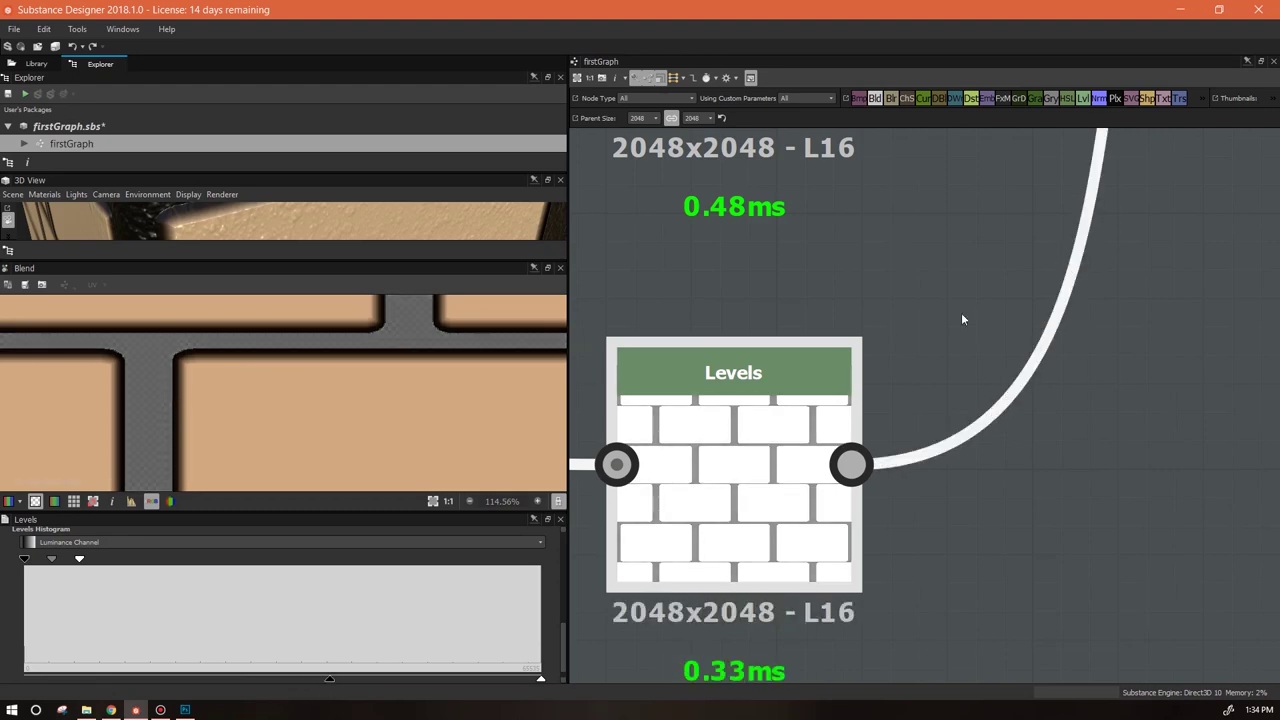
pyautogui.moveTo(1028, 329); pyautogui.dragTo(1039, 374, button='middle')
pyautogui.scroll(-3, 1106, 244)
pyautogui.moveTo(1106, 250); pyautogui.dragTo(1068, 181, button='middle')
# Step: Preview the Levels node and lower its output black level back to the minimum, making the mortar lines pure black
pyautogui.doubleClick(823, 508)
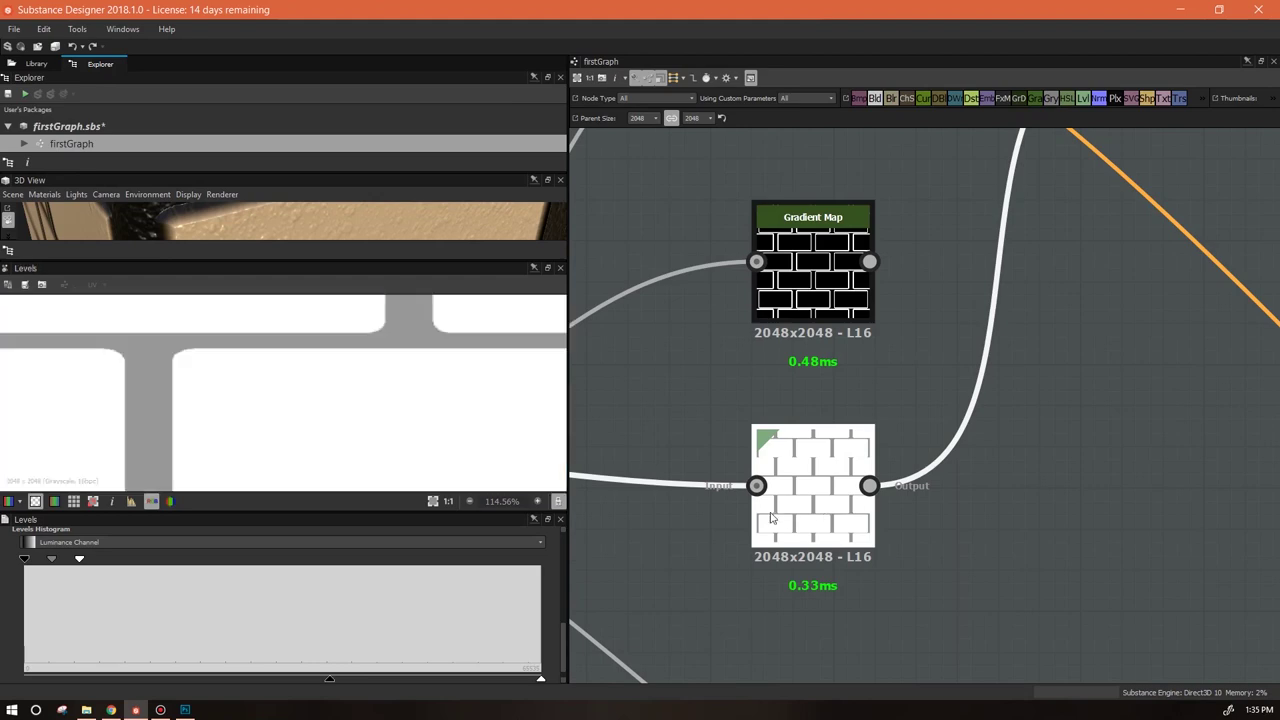
pyautogui.moveTo(327, 684); pyautogui.dragTo(209, 678)
pyautogui.moveTo(563, 652)
pyautogui.mouseDown()
pyautogui.moveTo(563, 628)
pyautogui.moveTo(563, 674)
pyautogui.mouseUp()
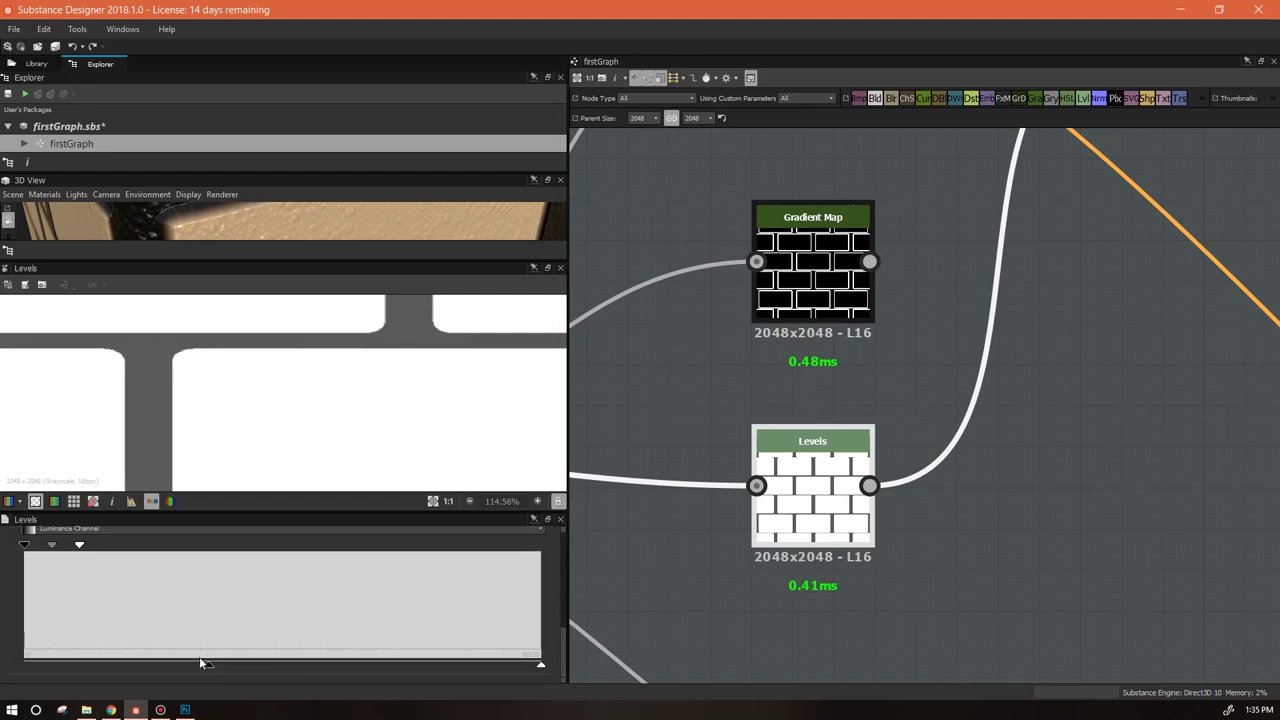
pyautogui.moveTo(208, 668); pyautogui.dragTo(20, 668)
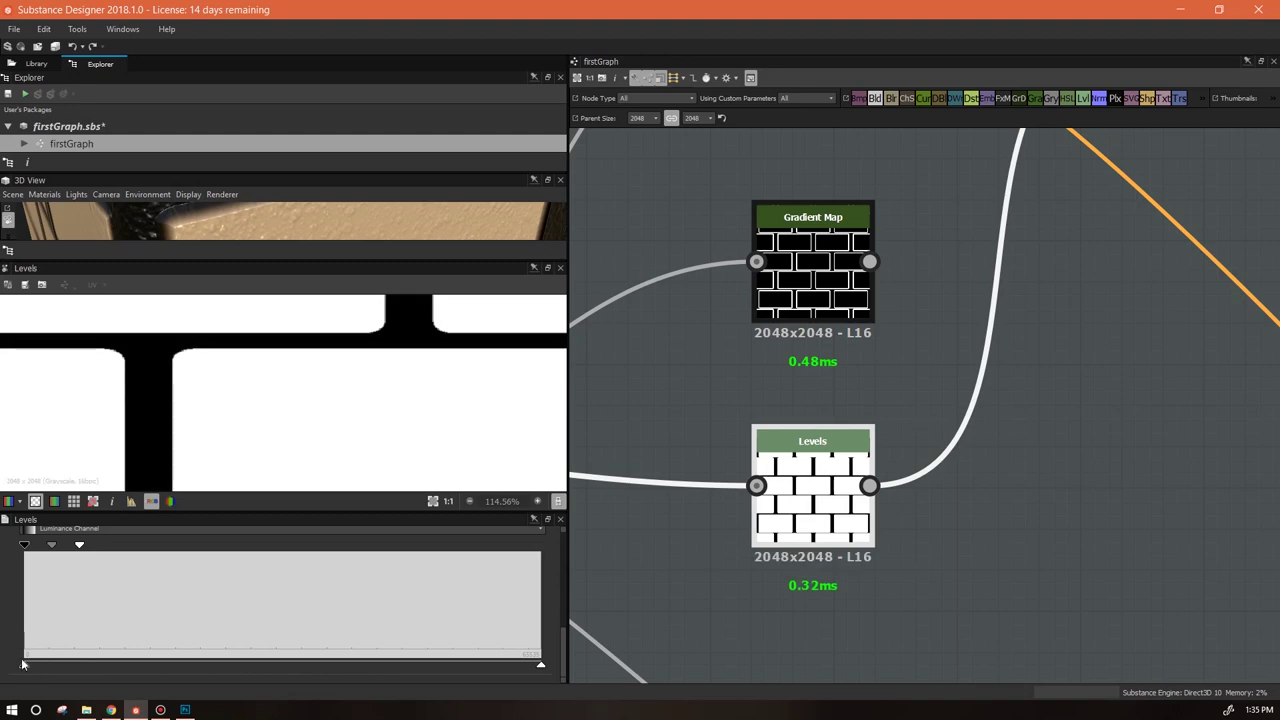
pyautogui.moveTo(566, 652); pyautogui.dragTo(566, 560)
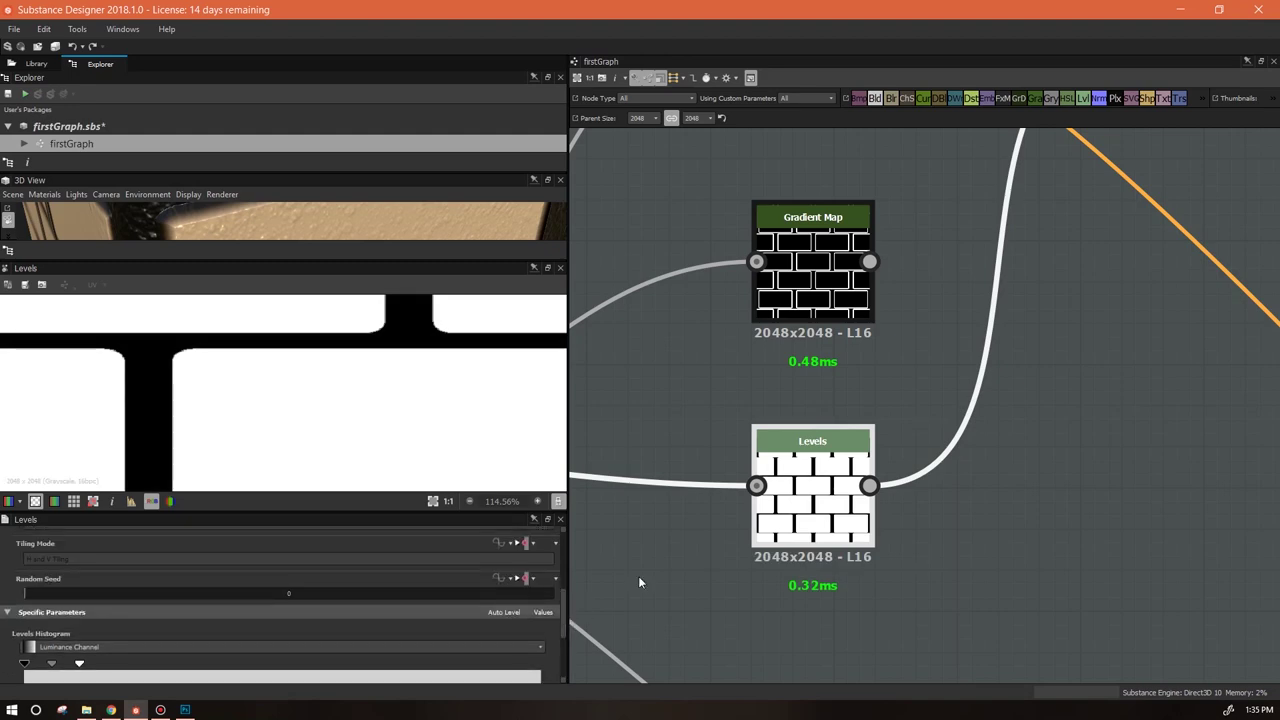
# Step: Try the black-and-white Gradient Map as the Blend's opacity mask, and restore the Levels output as the mask
pyautogui.scroll(-3, 925, 400)
pyautogui.click(1043, 258)
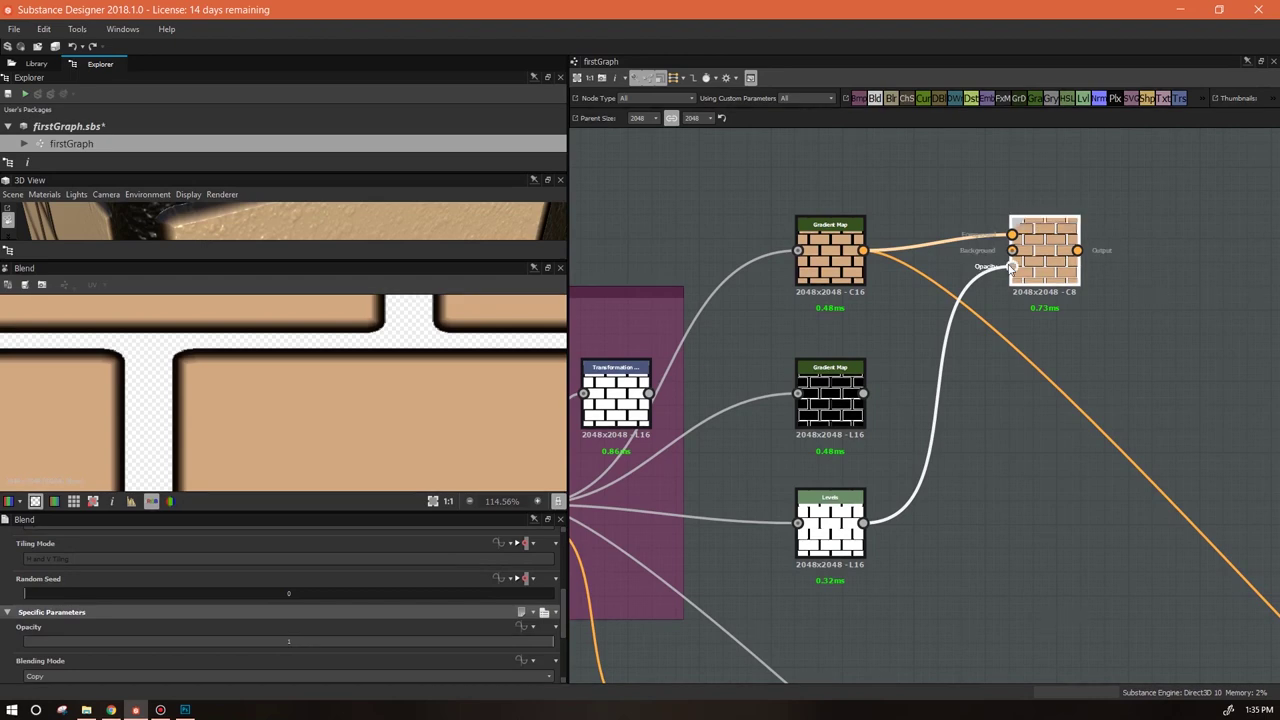
pyautogui.moveTo(864, 392); pyautogui.dragTo(1012, 266)
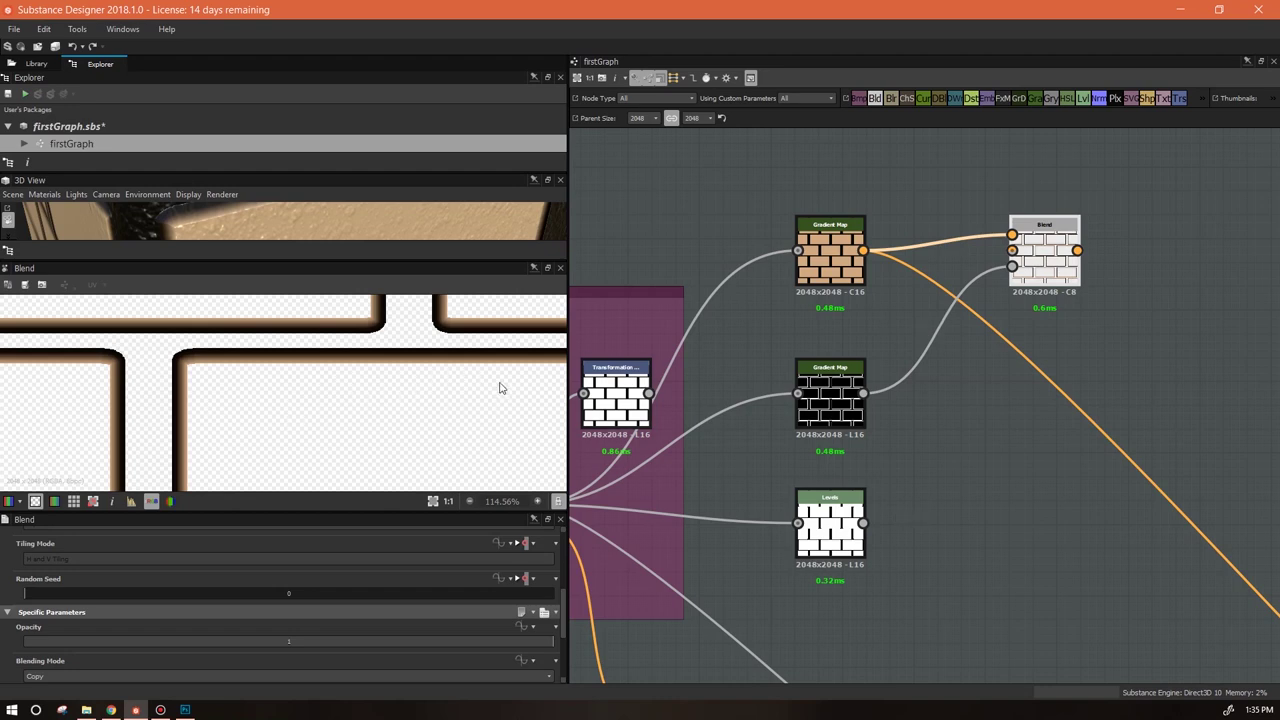
pyautogui.click(832, 410)
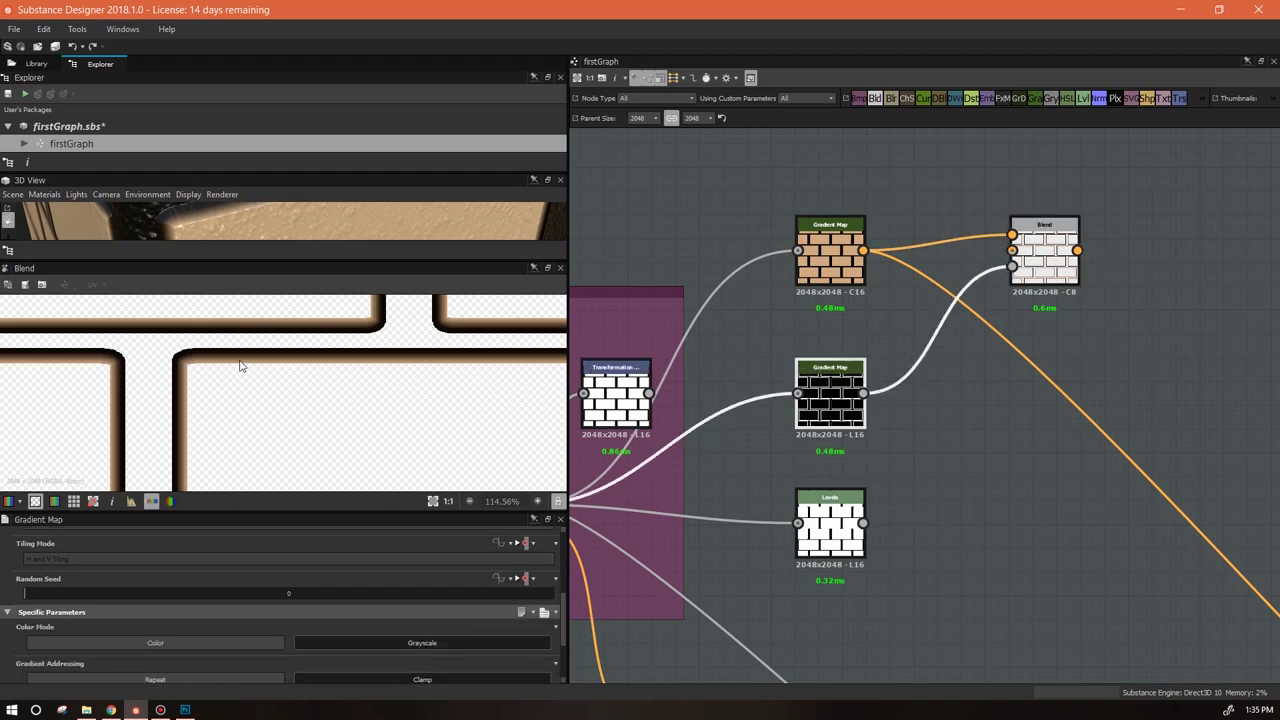
pyautogui.moveTo(1012, 266); pyautogui.dragTo(866, 524)
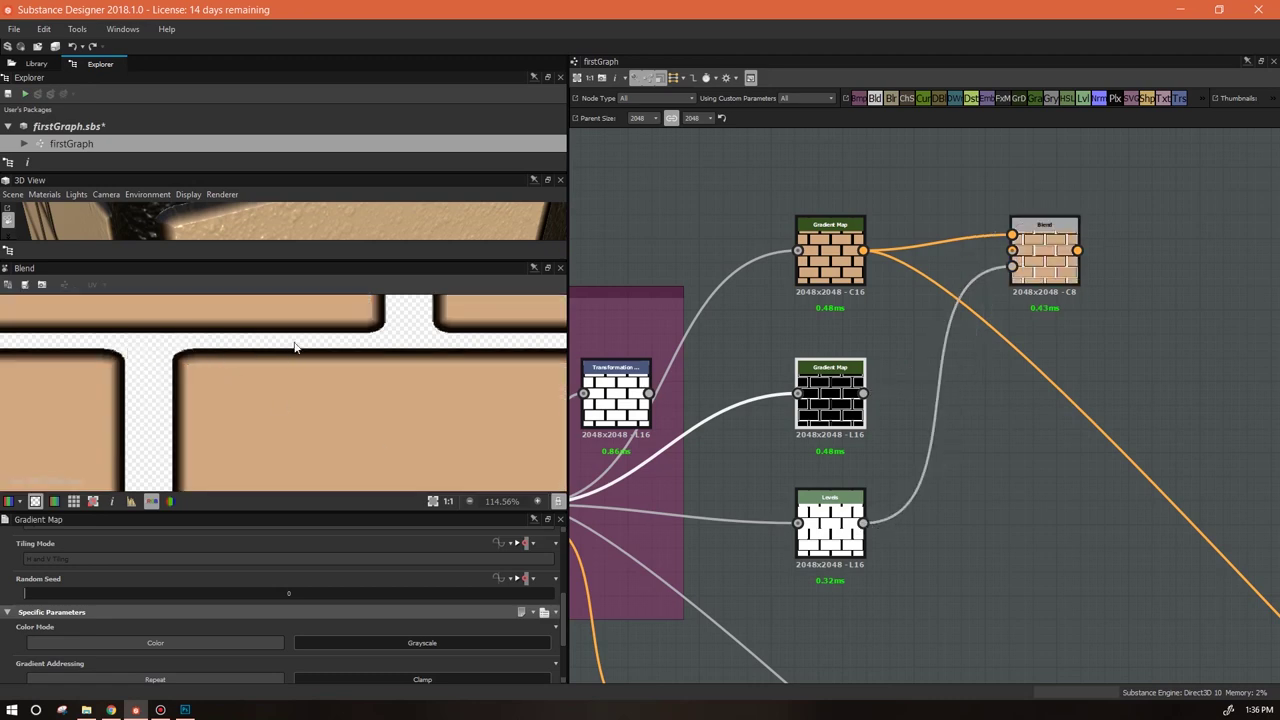
# Step: Enlarge the 3D view and examine the brick edges and dark mortar grooves on the model from different angles
pyautogui.moveTo(205, 262); pyautogui.dragTo(205, 466)
pyautogui.moveTo(229, 354)
pyautogui.mouseDown()
pyautogui.moveTo(250, 346)
pyautogui.moveTo(239, 362)
pyautogui.mouseUp()
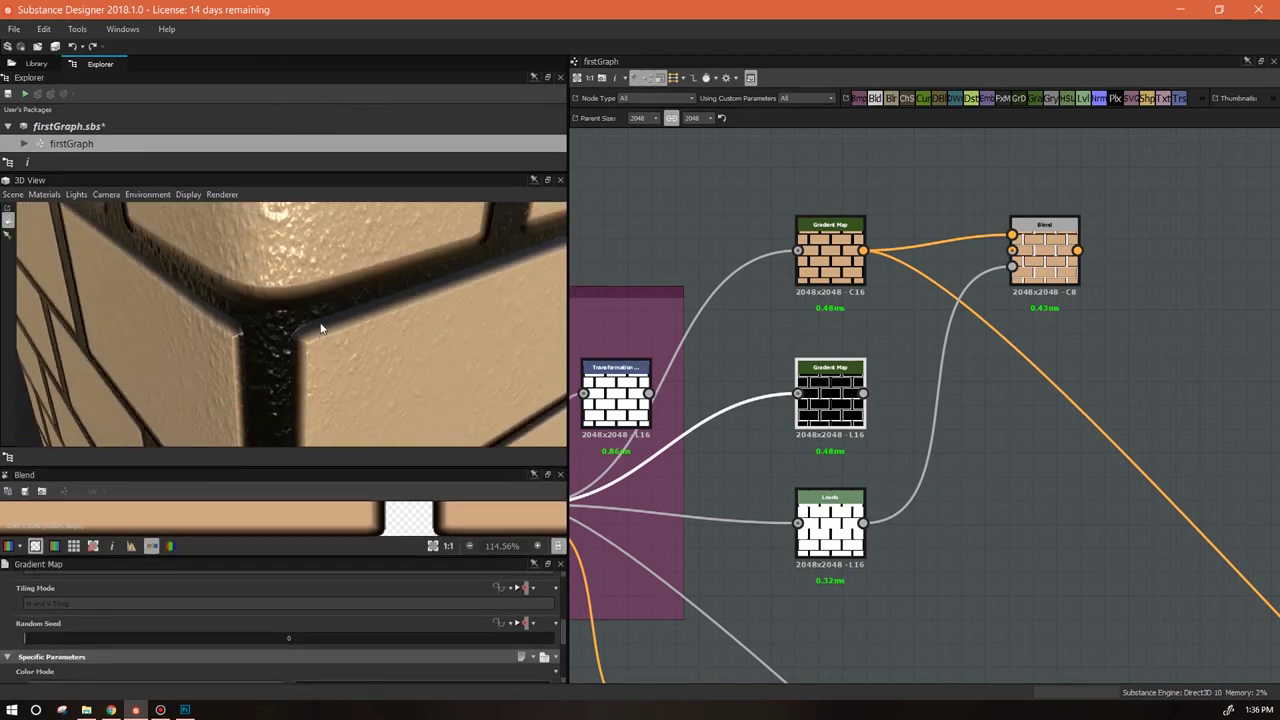
pyautogui.moveTo(326, 331); pyautogui.dragTo(423, 315)
pyautogui.scroll(-3, 998, 390)
pyautogui.moveTo(989, 491); pyautogui.dragTo(1030, 348, button='middle')
pyautogui.scroll(3, 1030, 348)
pyautogui.click(1034, 247)
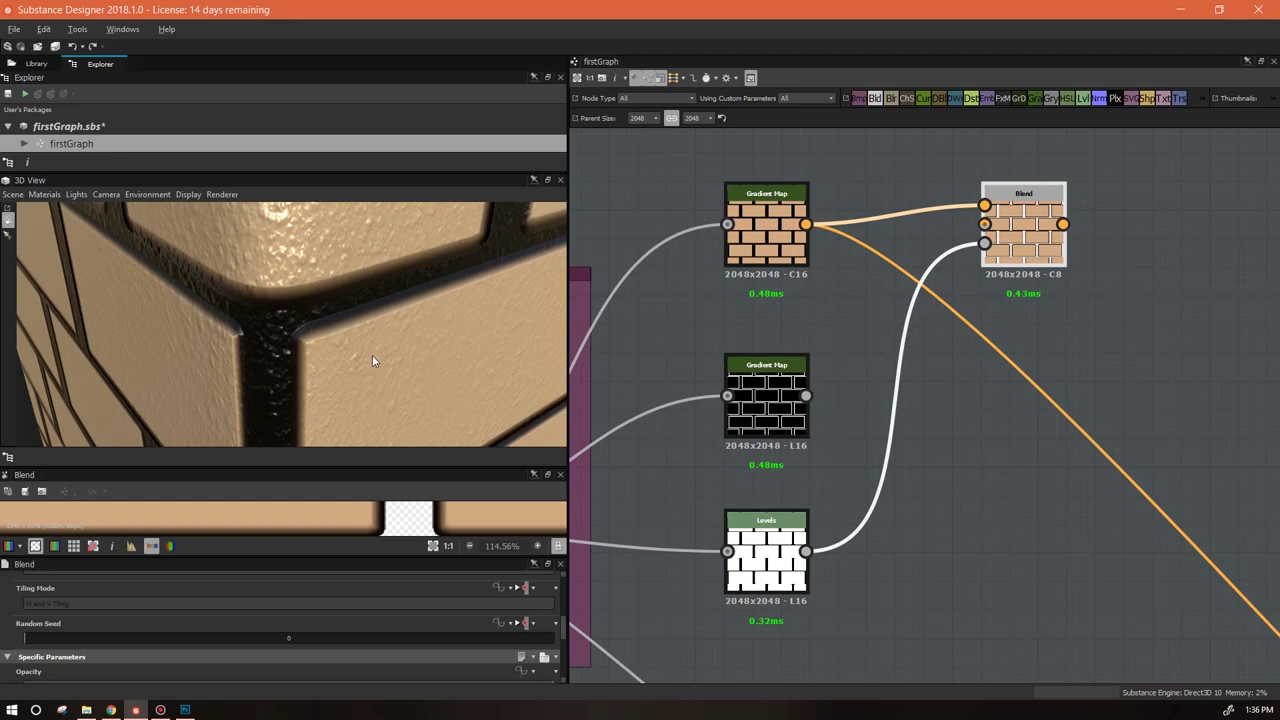
pyautogui.moveTo(372, 361); pyautogui.dragTo(352, 356)
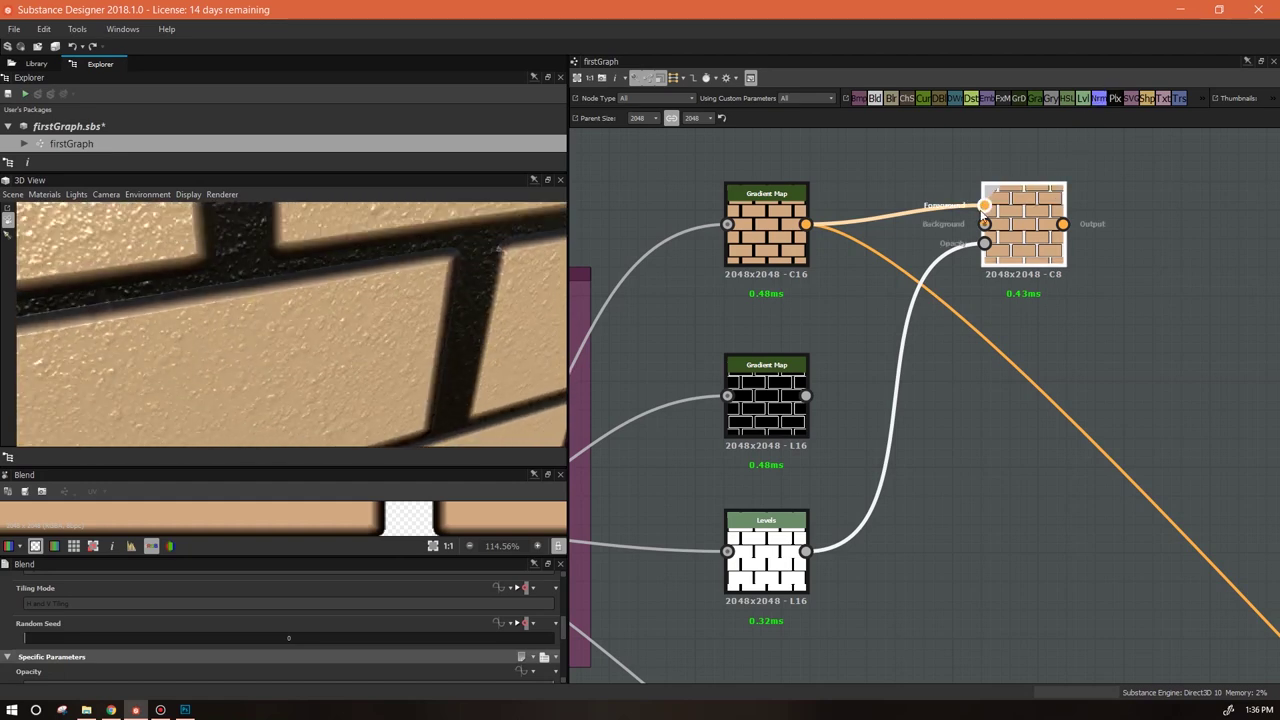
# Step: Move the tan brick Gradient Map node up and further away from the Blend node
pyautogui.moveTo(778, 240); pyautogui.dragTo(719, 211)
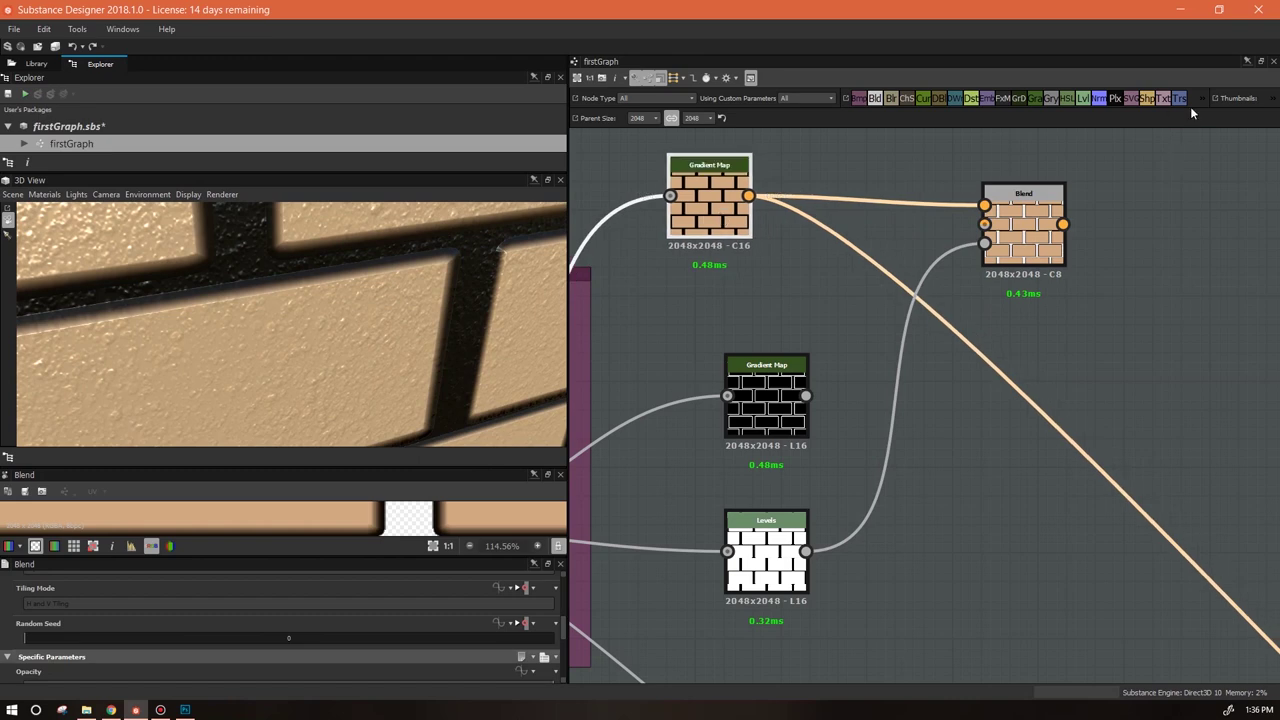
# Step: Add a Uniform Color node near the Blend node and set its output color to bright pink
pyautogui.rightClick(871, 172)
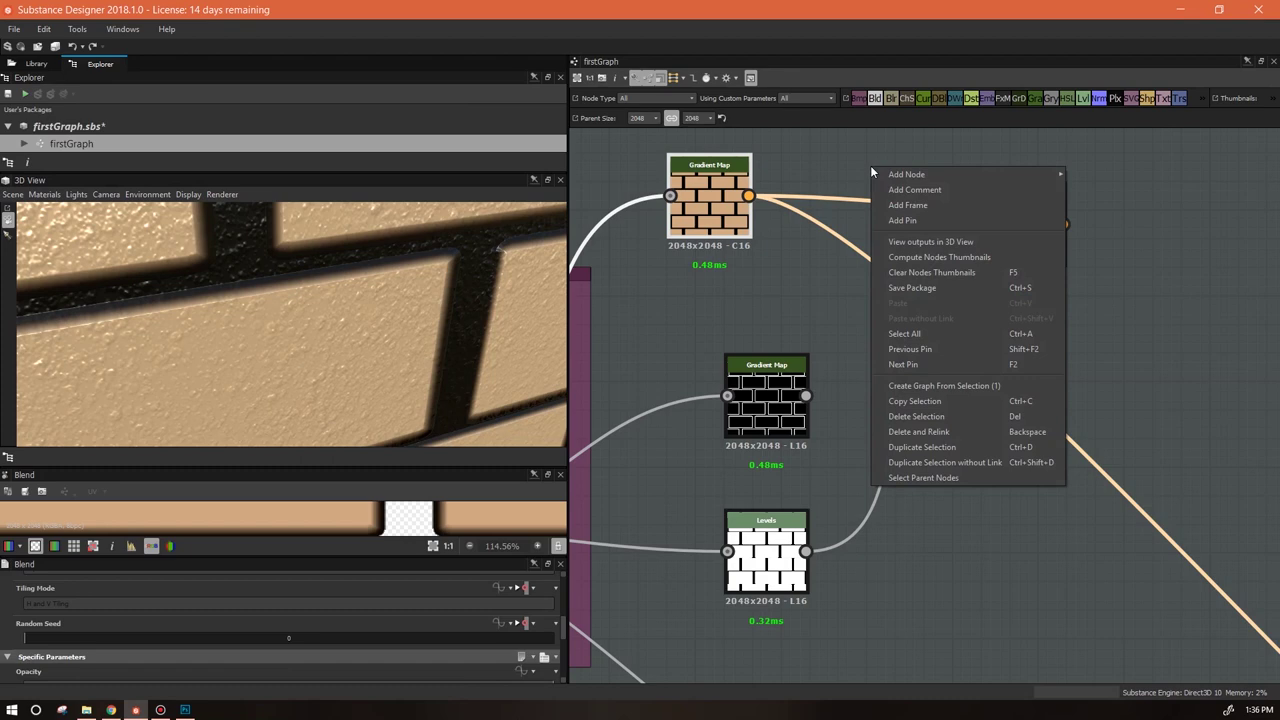
pyautogui.moveTo(894, 176)
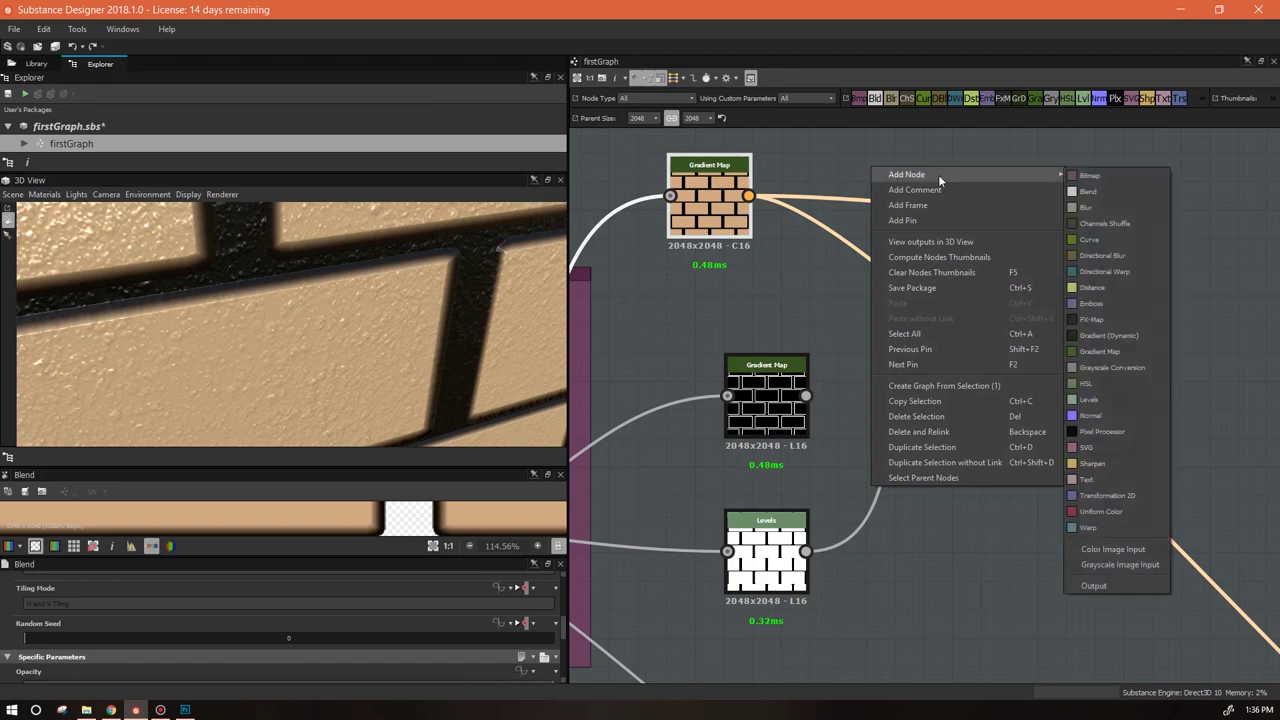
pyautogui.click(1127, 513)
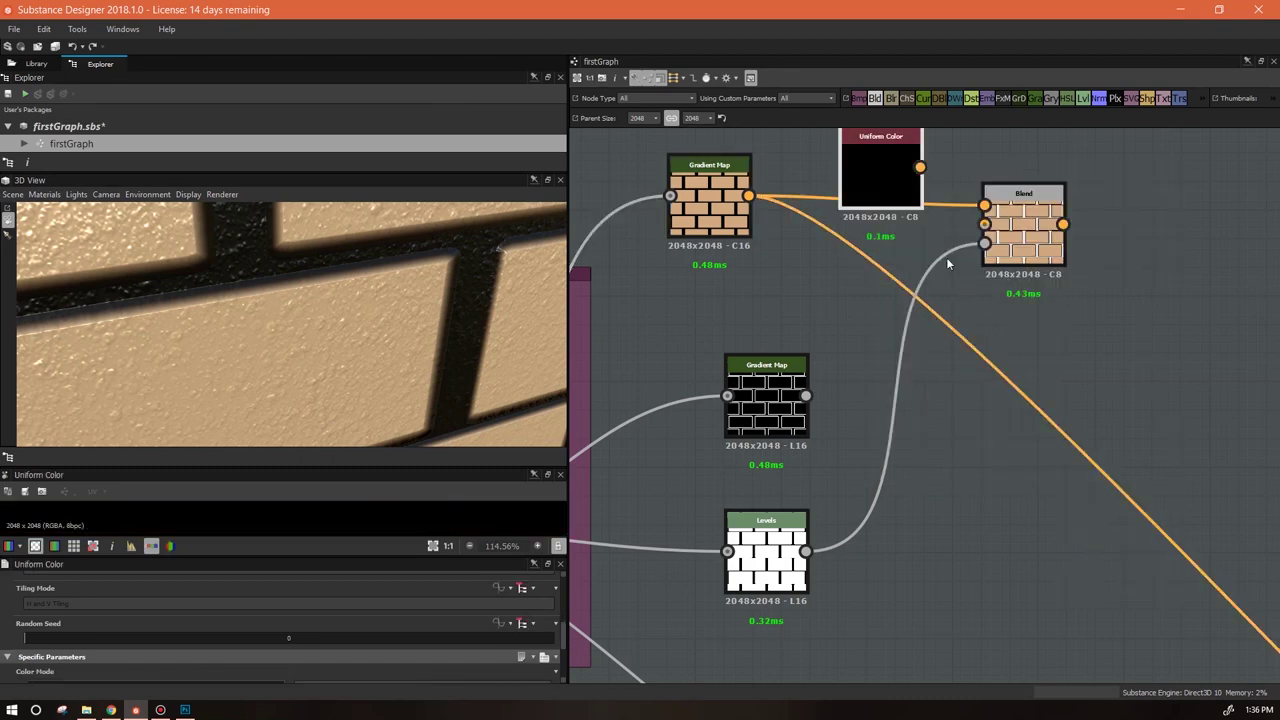
pyautogui.scroll(-3, 568, 652)
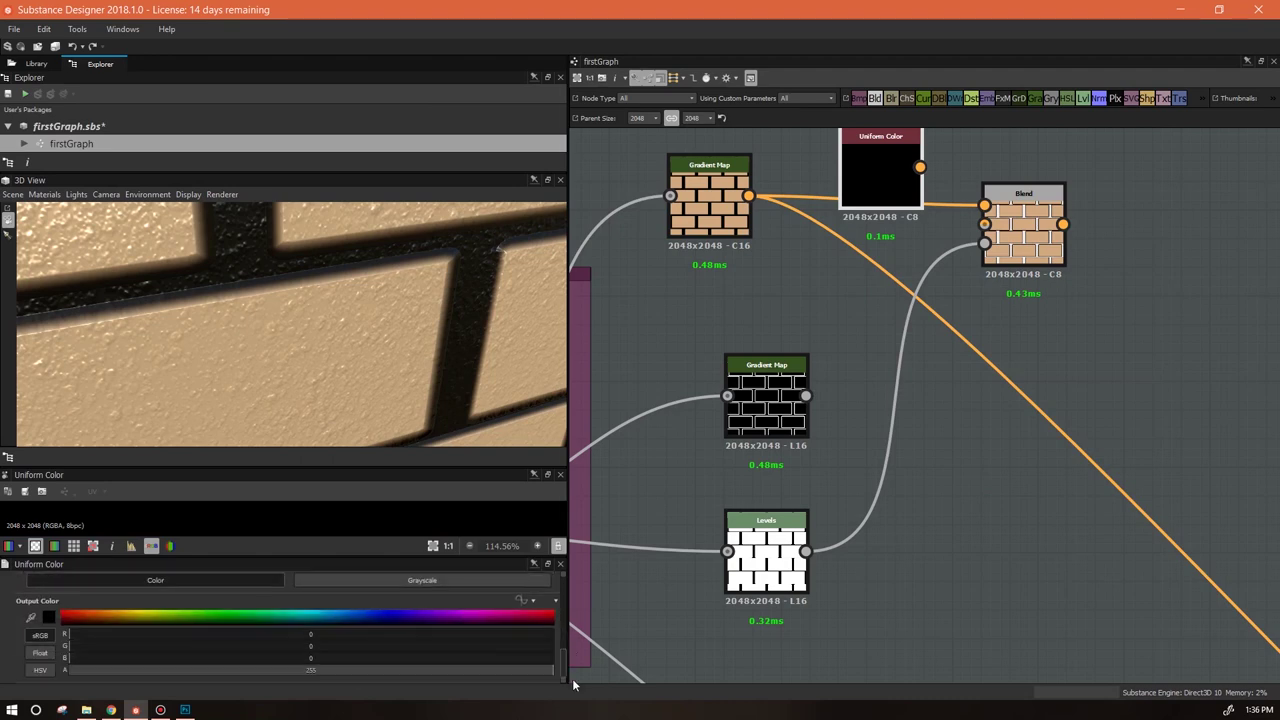
pyautogui.click(514, 616)
# Step: Connect the pink Uniform Color to the Blend node's foreground input and enlarge the 2D preview of the blend
pyautogui.moveTo(920, 167); pyautogui.dragTo(984, 205)
pyautogui.click(1005, 268)
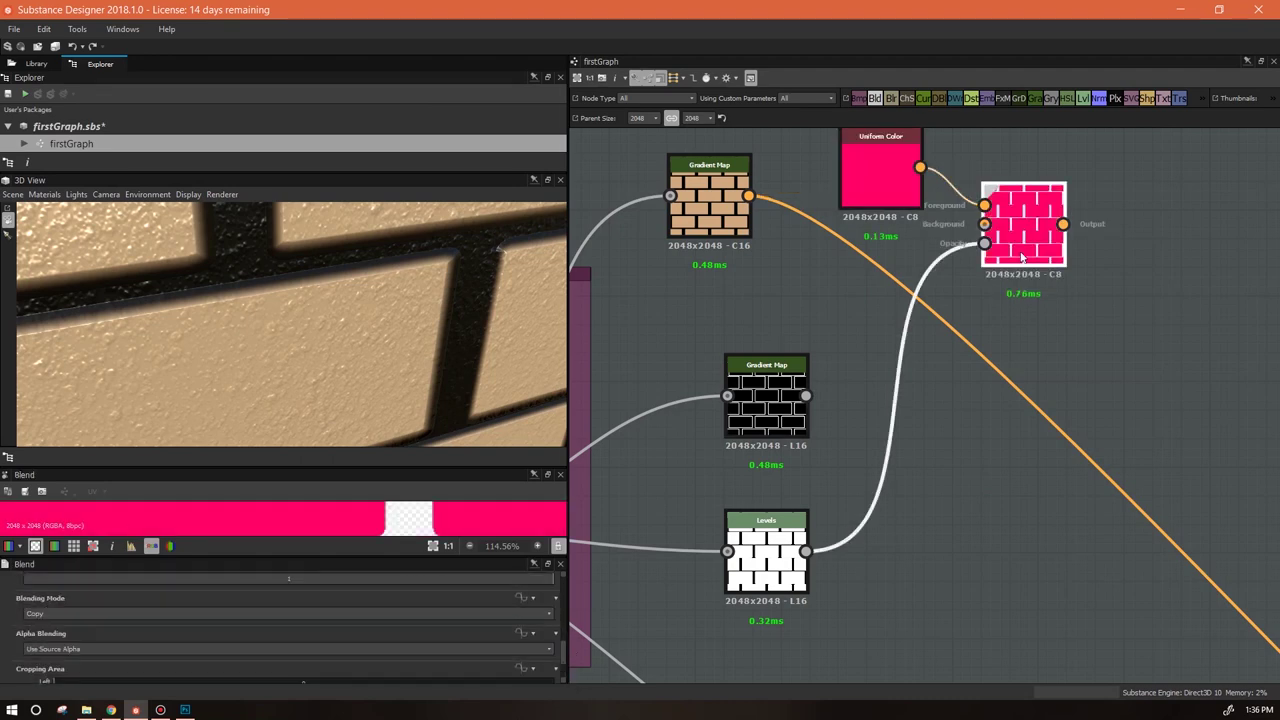
pyautogui.moveTo(871, 370); pyautogui.dragTo(806, 551)
pyautogui.click(1040, 210)
pyautogui.moveTo(365, 467); pyautogui.dragTo(376, 331)
# Step: Connect the Blend node's output to the Base Color output node in place of the tan Gradient Map
pyautogui.scroll(-4, 1100, 300)
pyautogui.moveTo(1150, 360); pyautogui.dragTo(843, 409, button='middle')
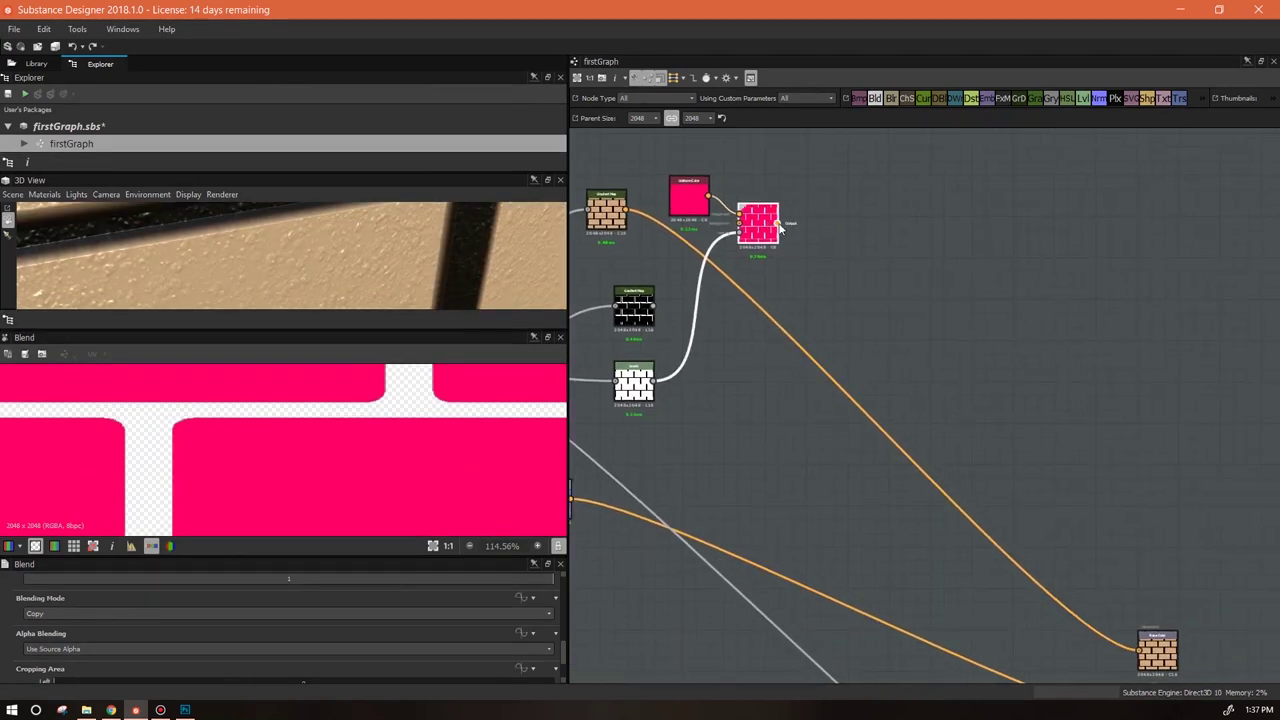
pyautogui.moveTo(783, 229); pyautogui.dragTo(1140, 650)
pyautogui.scroll(5, 760, 228)
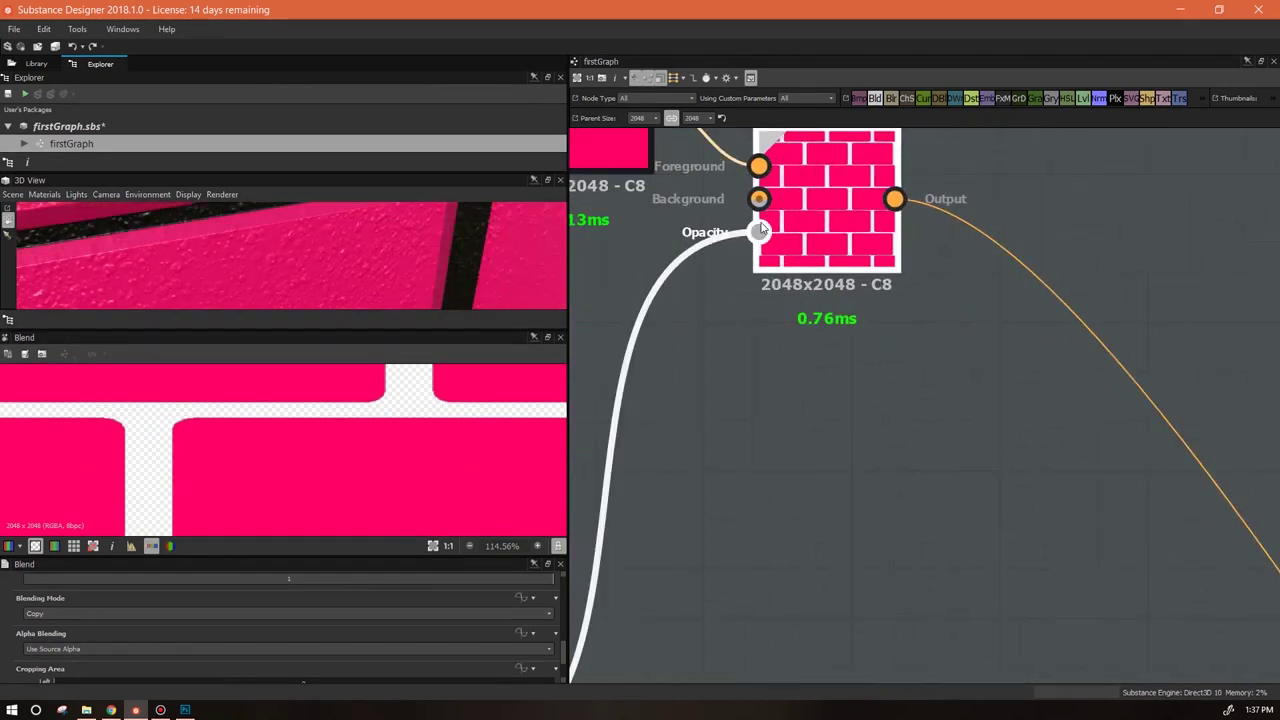
pyautogui.scroll(3, 791, 227)
pyautogui.scroll(-3, 991, 409)
pyautogui.scroll(-3, 1110, 520)
pyautogui.moveTo(1194, 549); pyautogui.dragTo(1018, 443, button='middle')
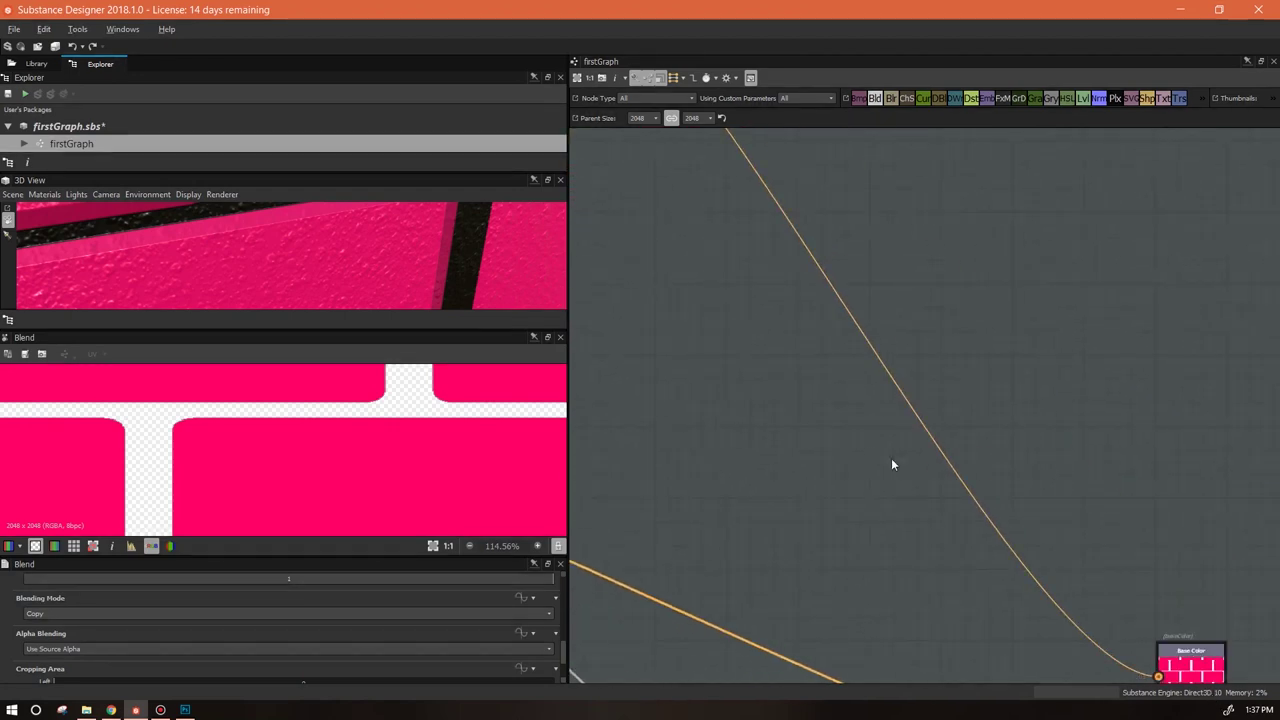
pyautogui.press('f')
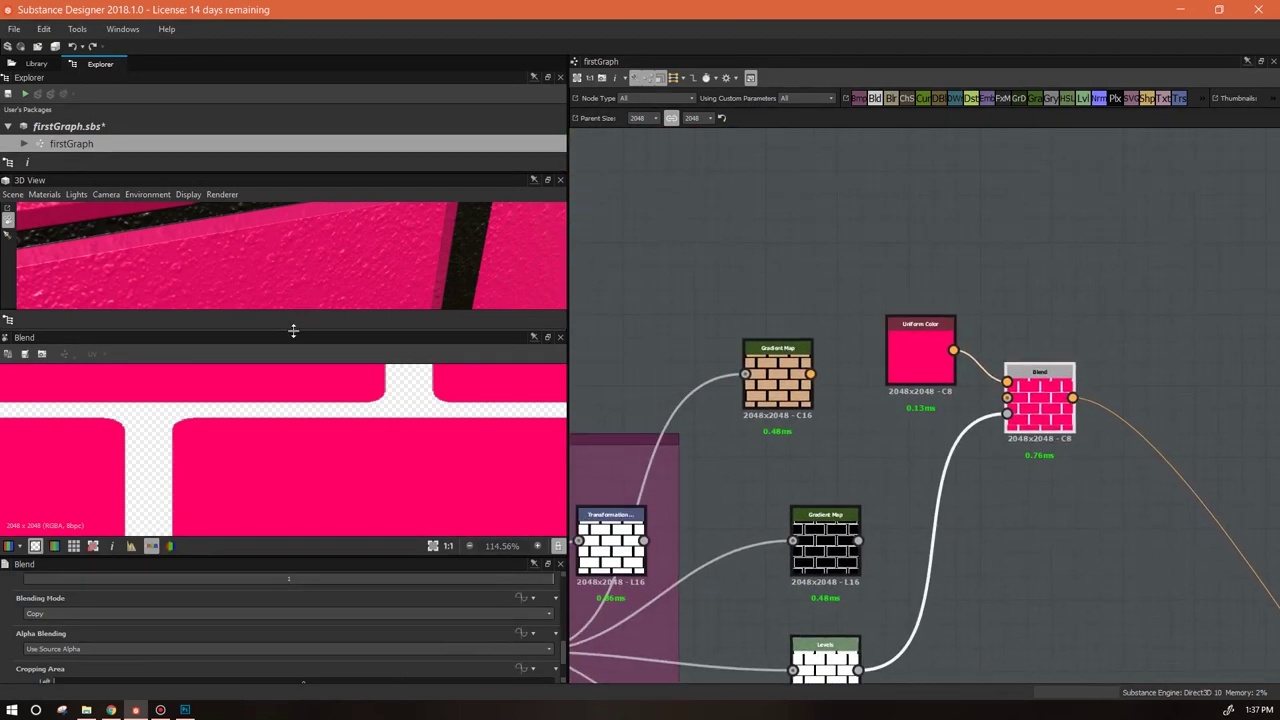
# Step: Enlarge the 3D view and examine the pink bricks and mortar lines on the model
pyautogui.moveTo(293, 330); pyautogui.dragTo(293, 428)
pyautogui.scroll(-3, 339, 314)
pyautogui.moveTo(339, 314); pyautogui.dragTo(360, 274)
pyautogui.scroll(1, 887, 390)
pyautogui.moveTo(750, 700); pyautogui.dragTo(746, 630, button='middle')
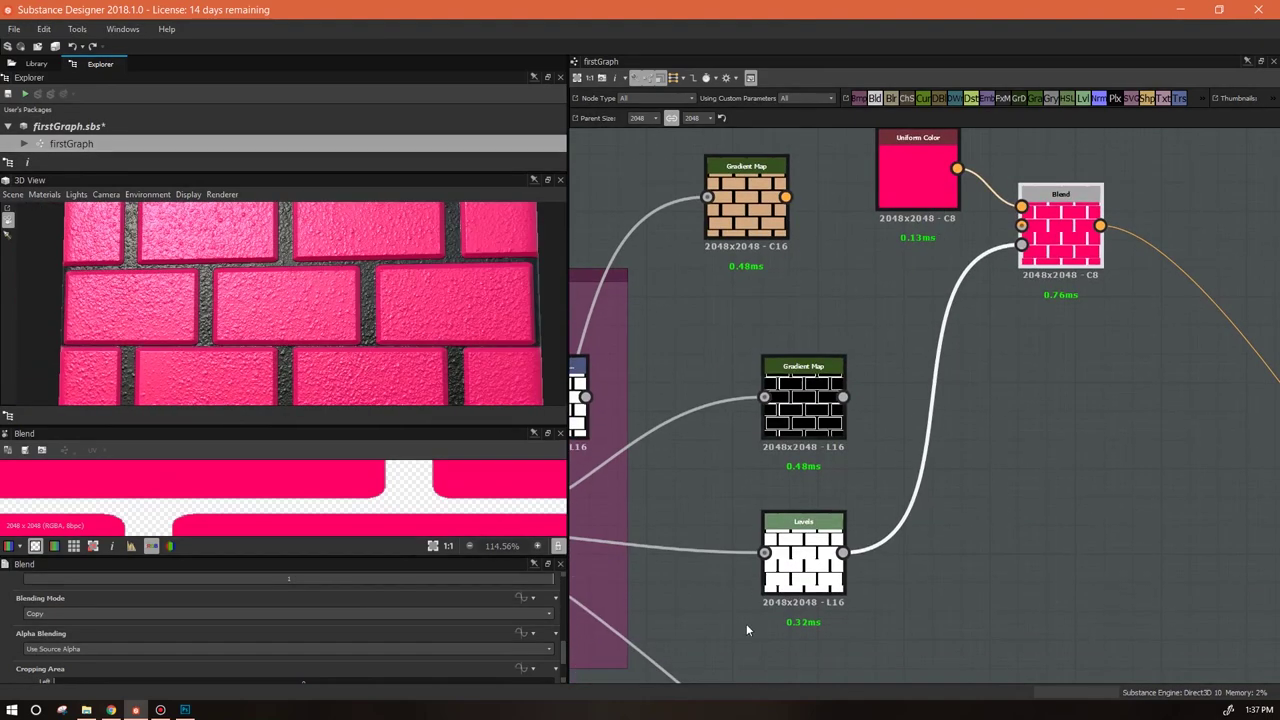
# Step: Find Invert Grayscale in the library and insert it between the Levels output and the Blend's opacity input
pyautogui.click(36, 63)
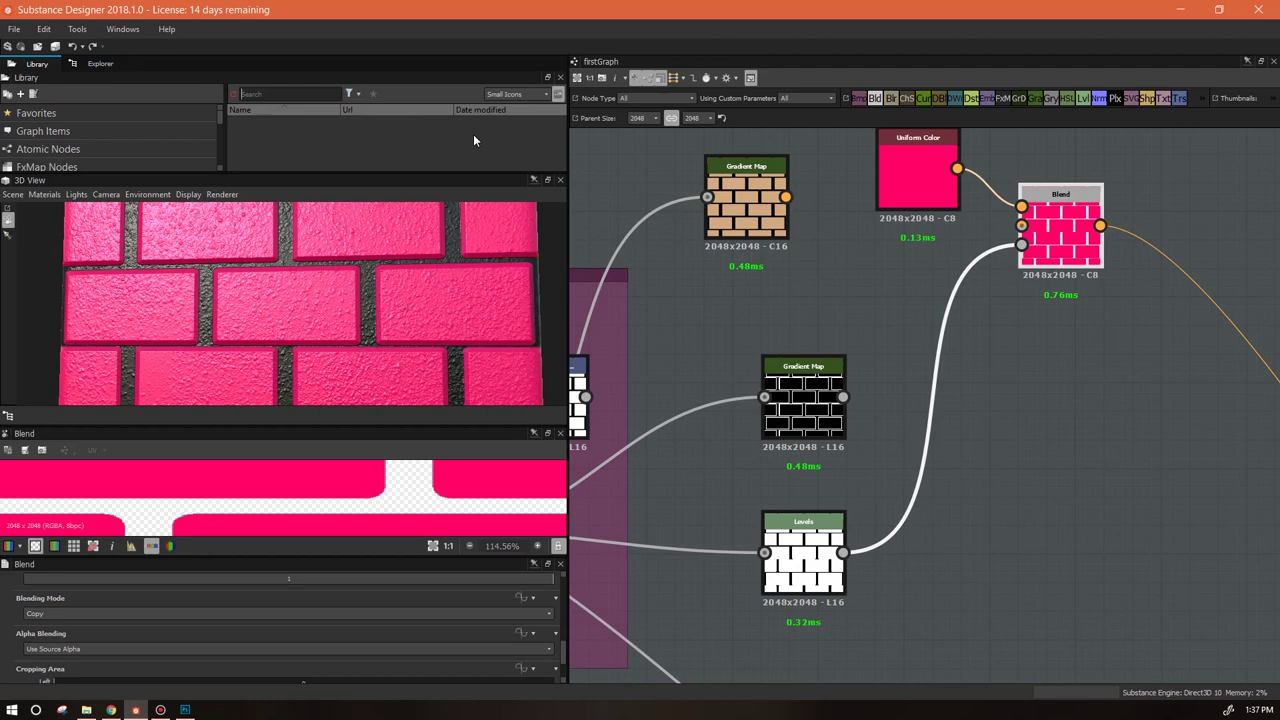
pyautogui.write('inv')
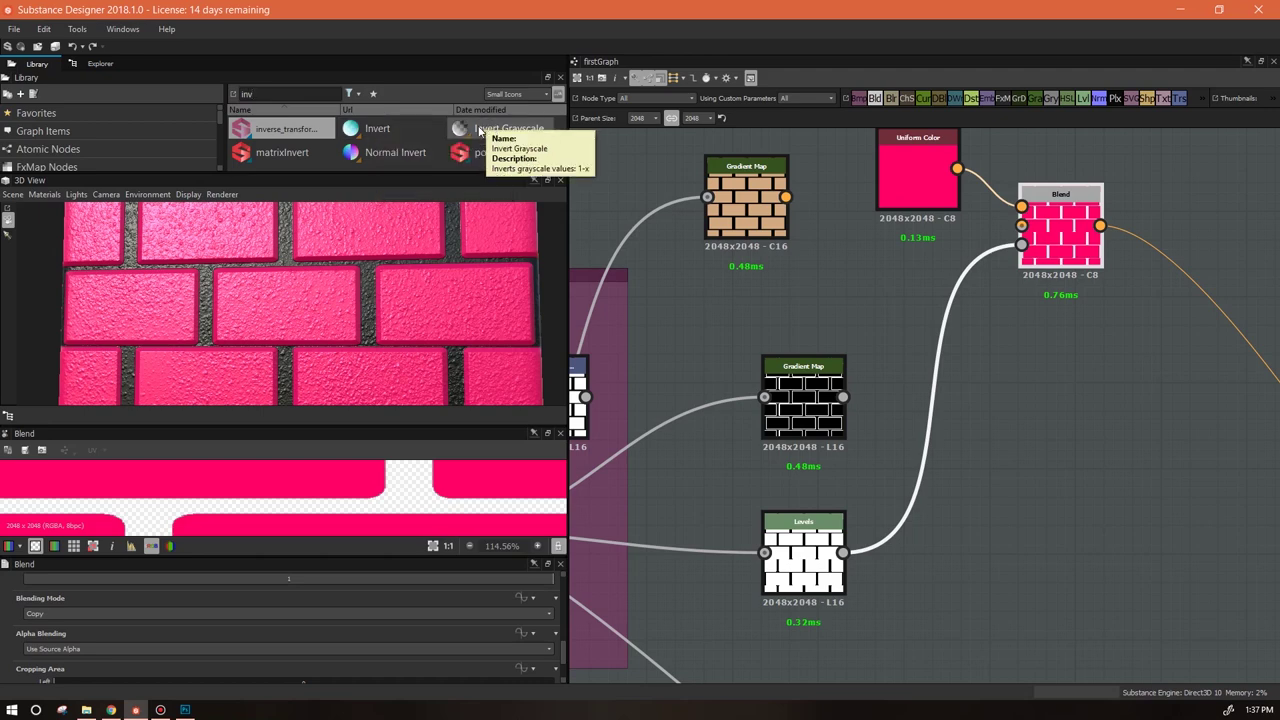
pyautogui.moveTo(477, 131); pyautogui.dragTo(935, 429)
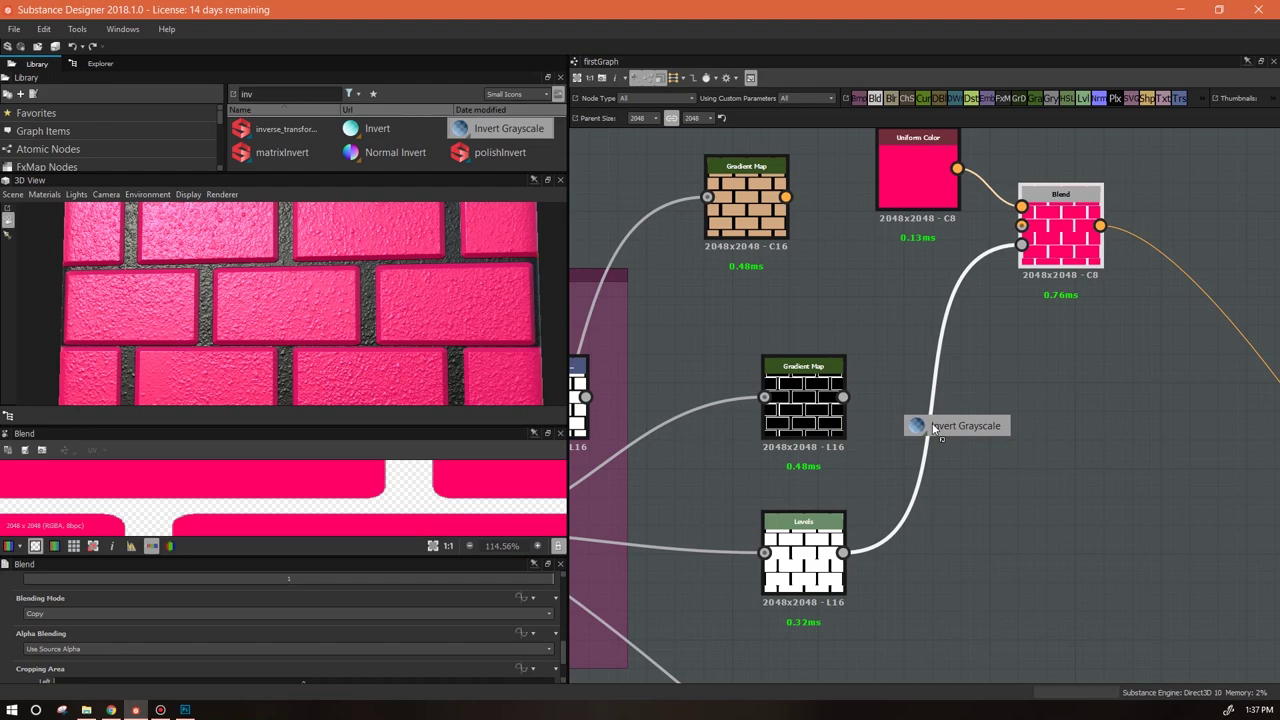
pyautogui.moveTo(933, 428)
pyautogui.mouseDown()
pyautogui.moveTo(935, 365)
pyautogui.moveTo(946, 442)
pyautogui.mouseUp()
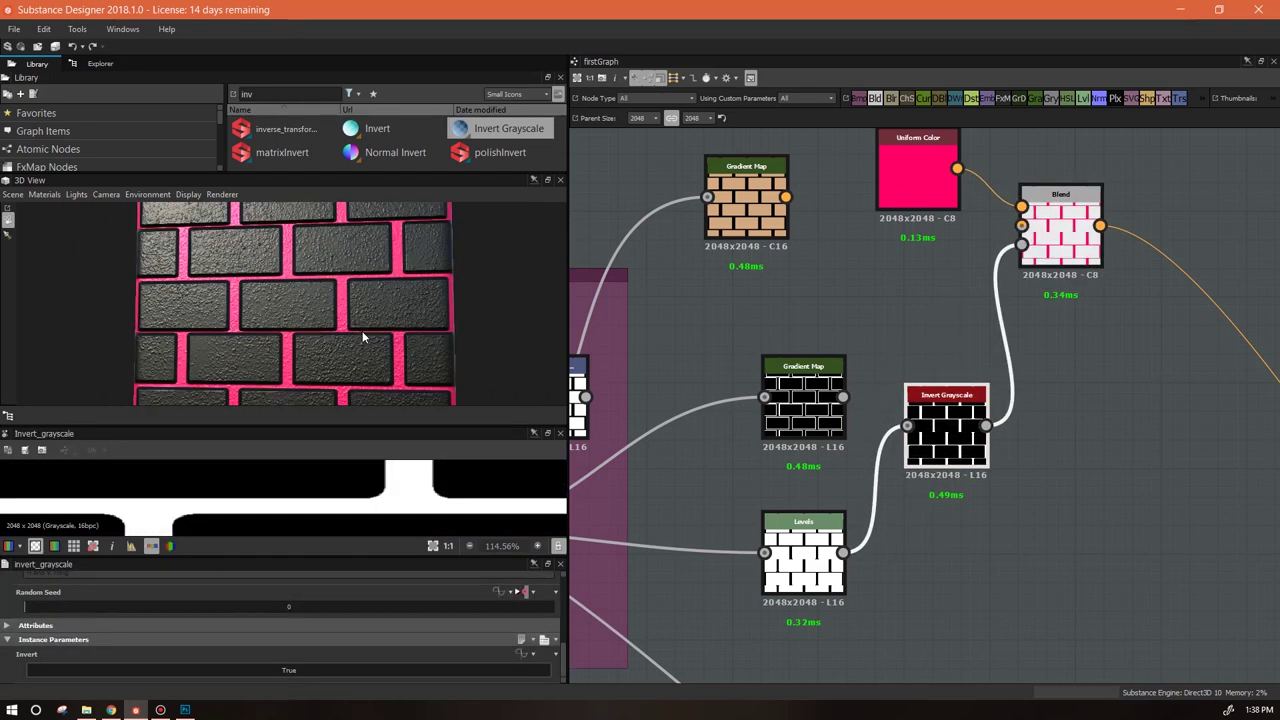
# Step: Switch the Invert Grayscale node's Invert option between False and True to compare pink bricks with pink mortar, ending on True
pyautogui.scroll(-3, 363, 330)
pyautogui.moveTo(405, 300); pyautogui.dragTo(355, 310)
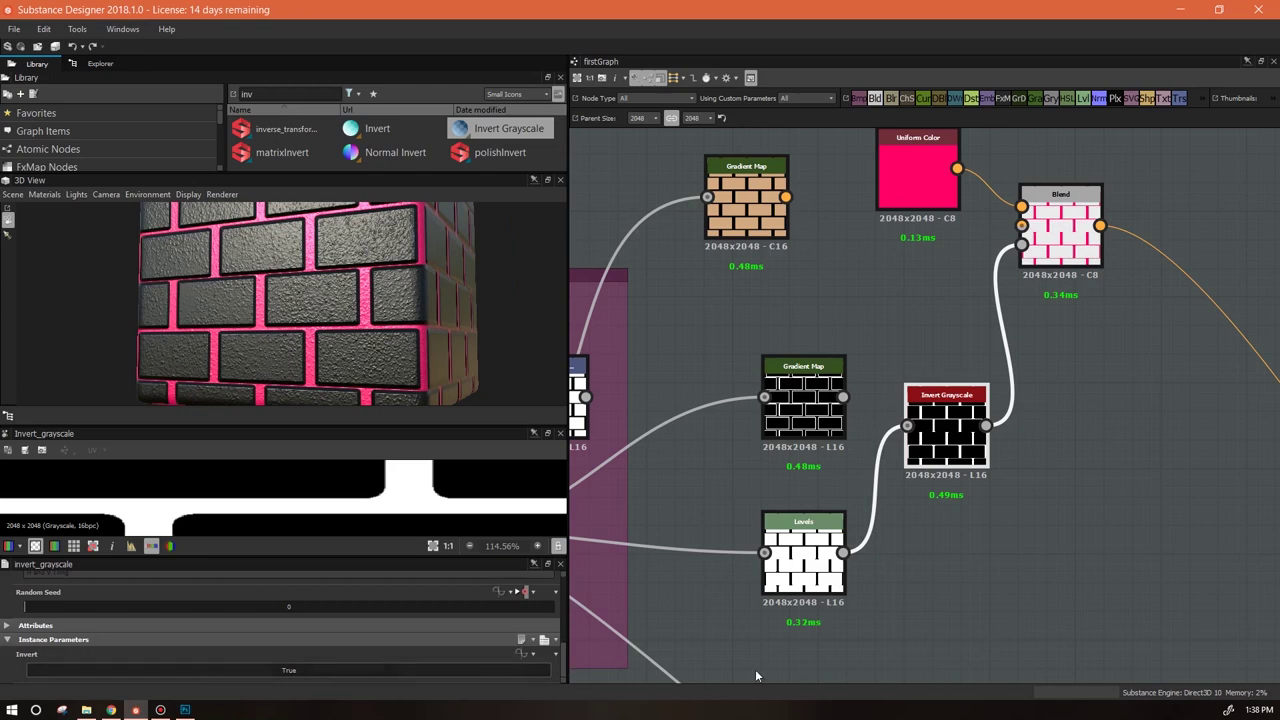
pyautogui.click(323, 670)
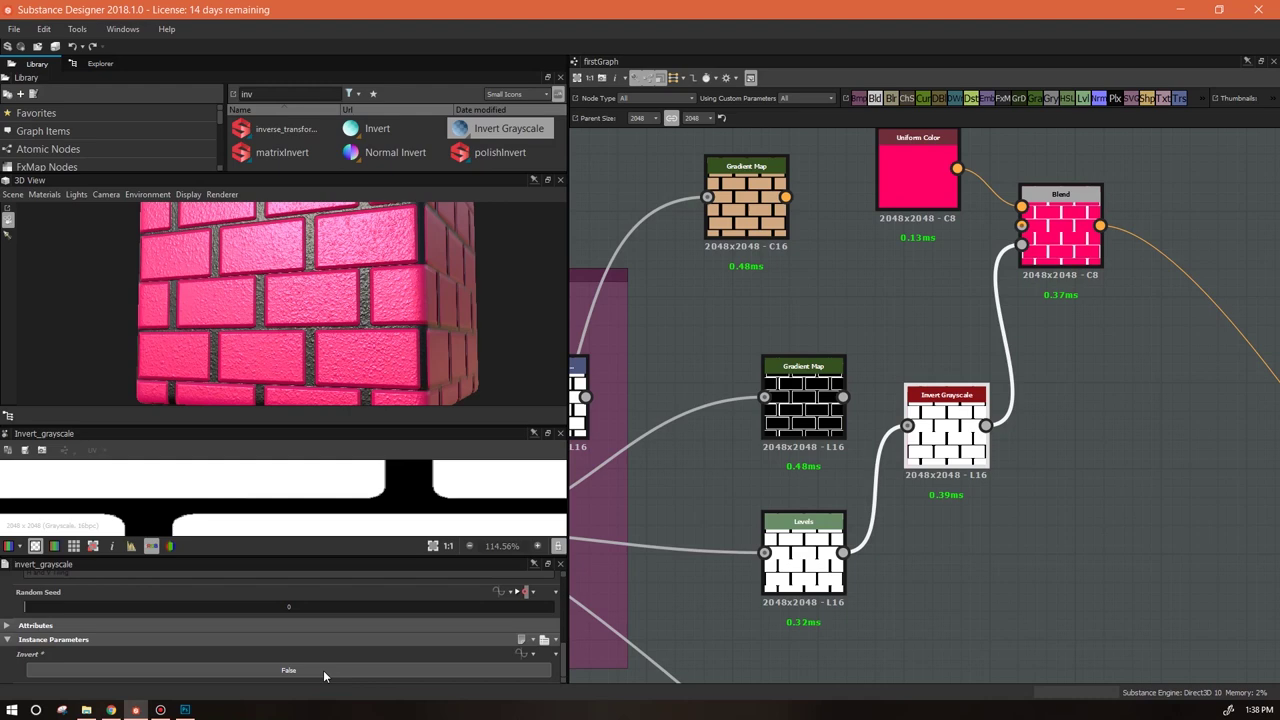
pyautogui.click(323, 670)
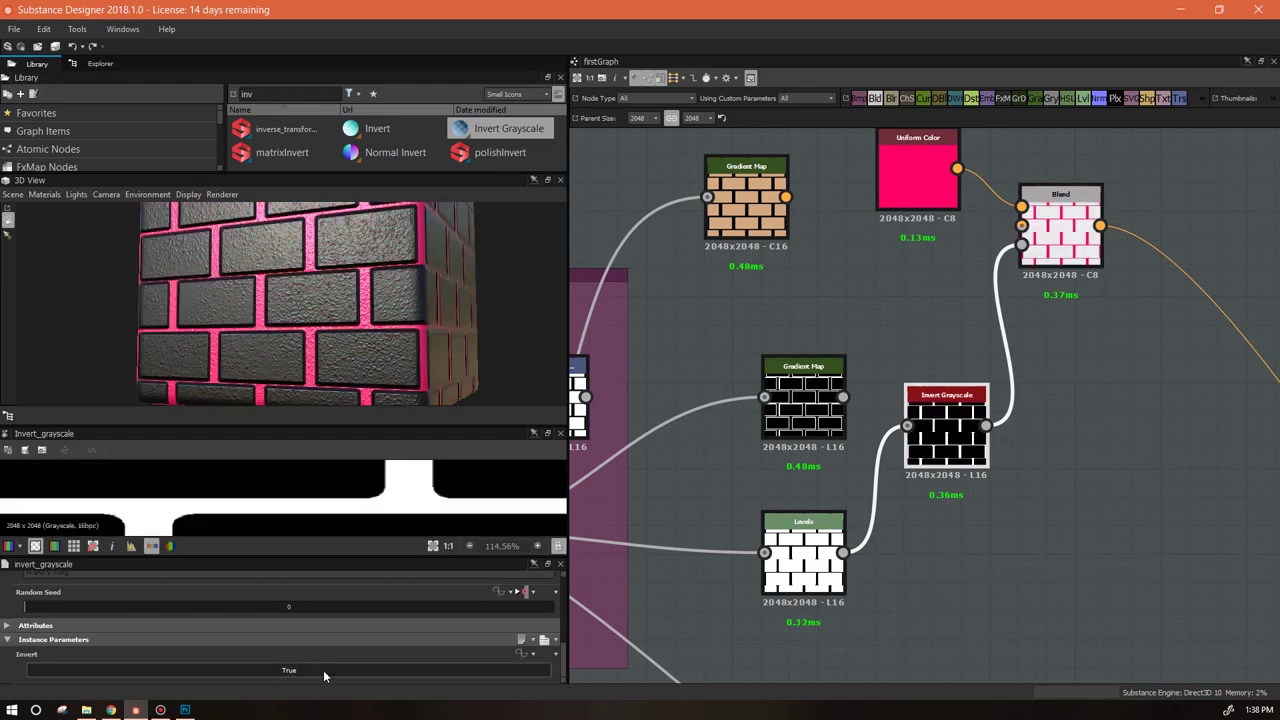
pyautogui.click(323, 670)
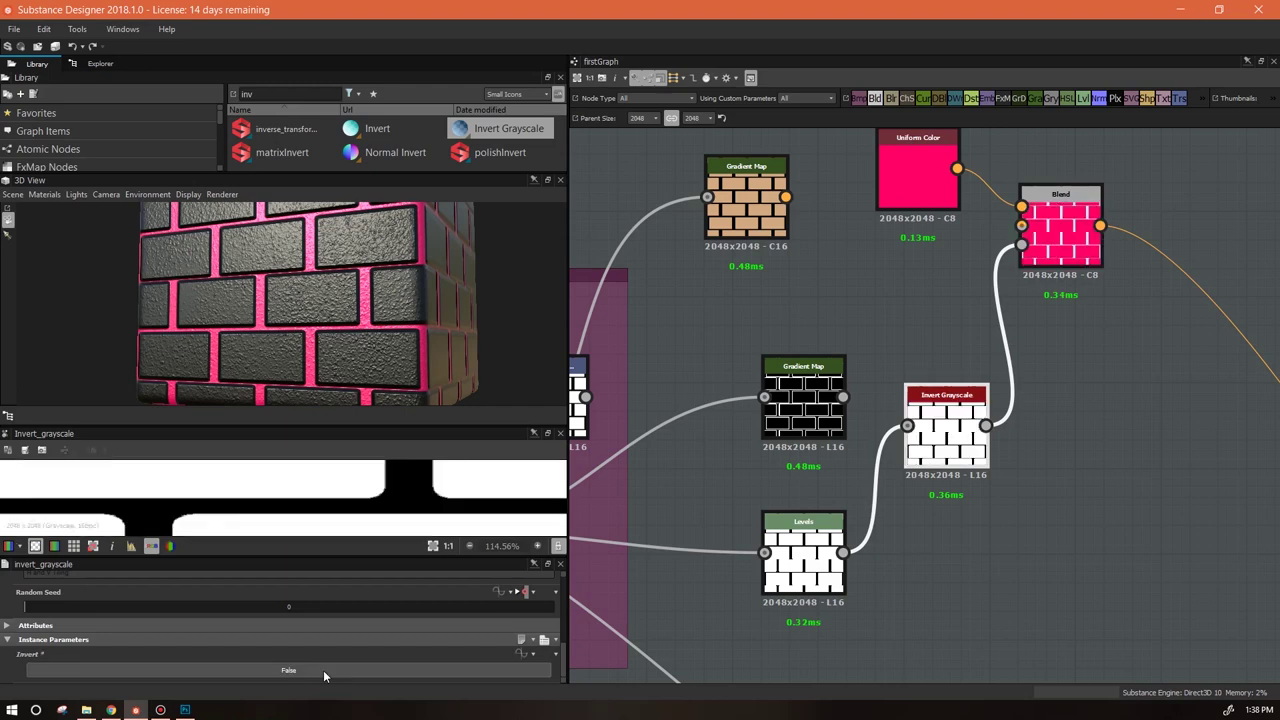
pyautogui.click(323, 670)
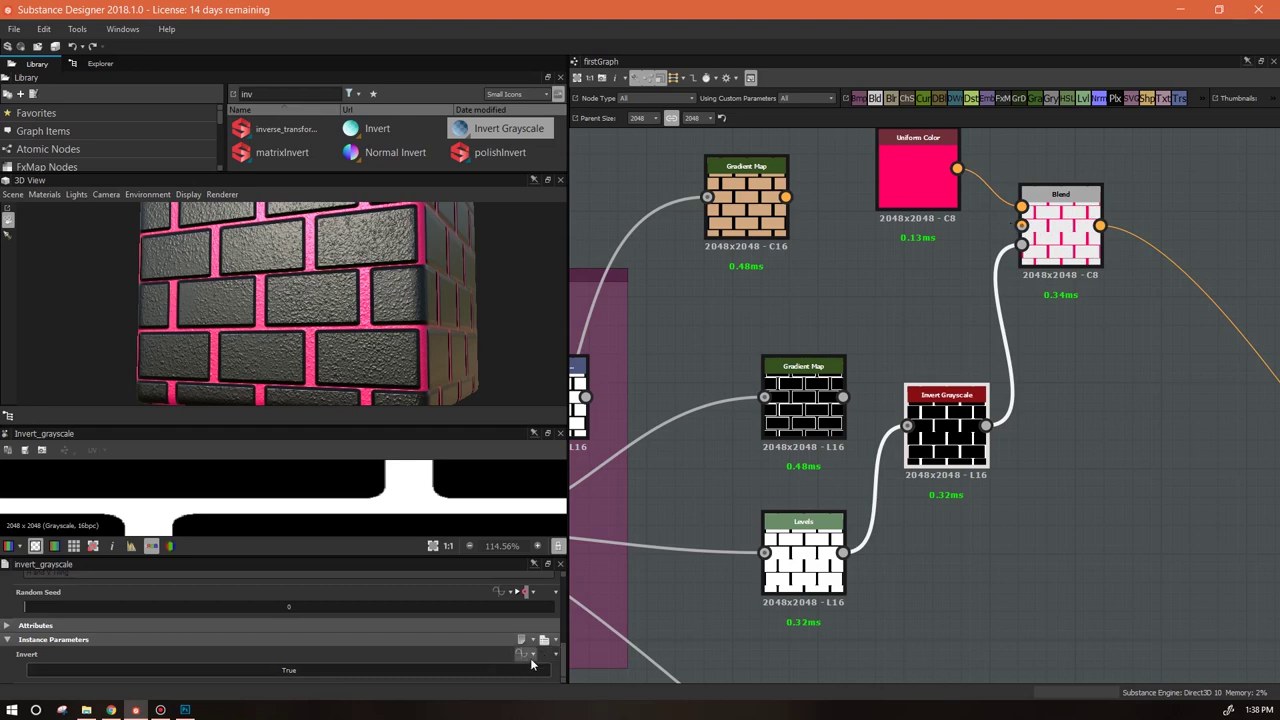
# Step: Spread out the black-and-white Gradient Map, Levels and Invert Grayscale nodes below the Blend node
pyautogui.moveTo(803, 400); pyautogui.dragTo(803, 371)
pyautogui.moveTo(803, 565); pyautogui.dragTo(775, 638)
pyautogui.moveTo(944, 450); pyautogui.dragTo(917, 540)
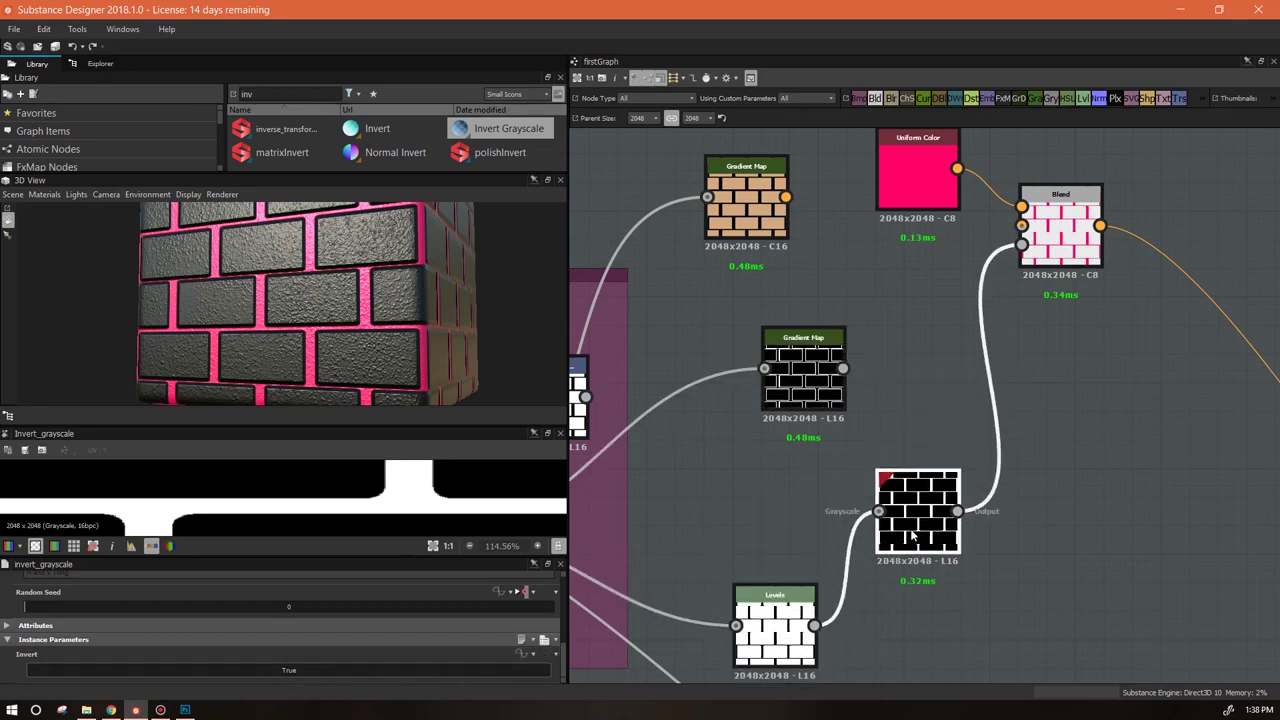
# Step: Connect the tan brick Gradient Map to the Blend node's background input and check the bricks on the 3D model
pyautogui.click(1060, 230)
pyautogui.scroll(-2, 1085, 410)
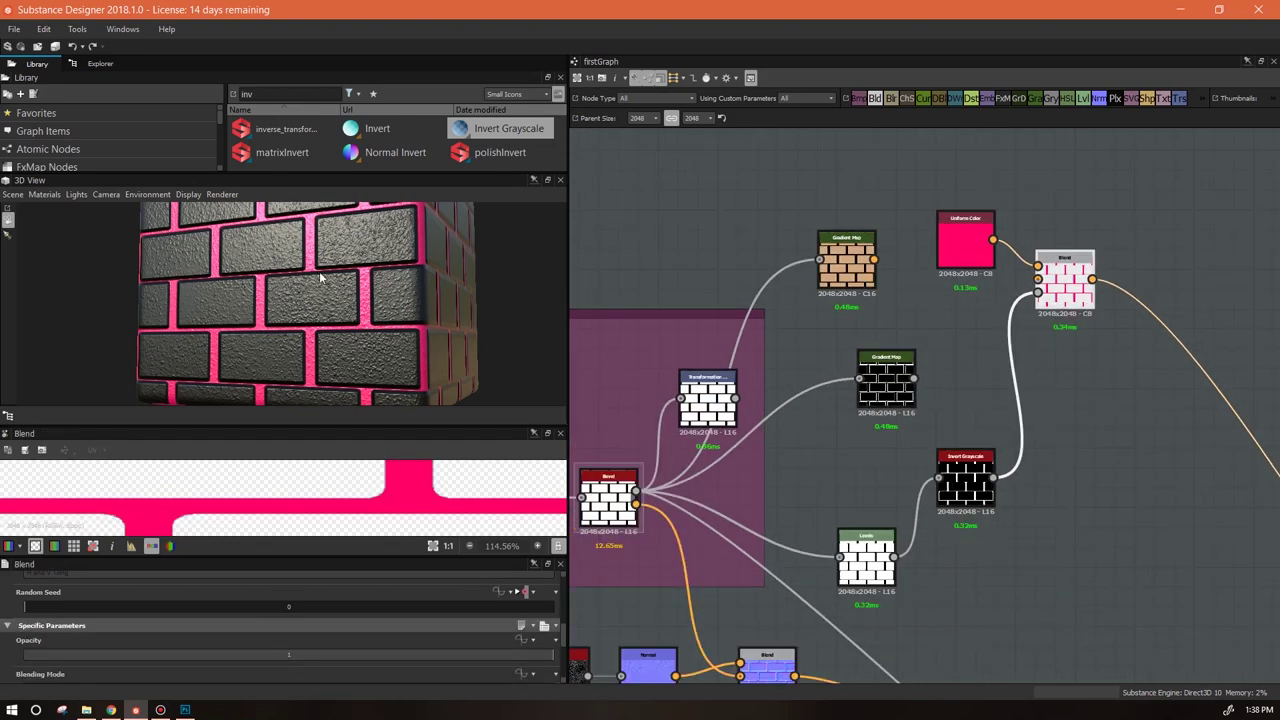
pyautogui.moveTo(316, 322); pyautogui.dragTo(380, 300)
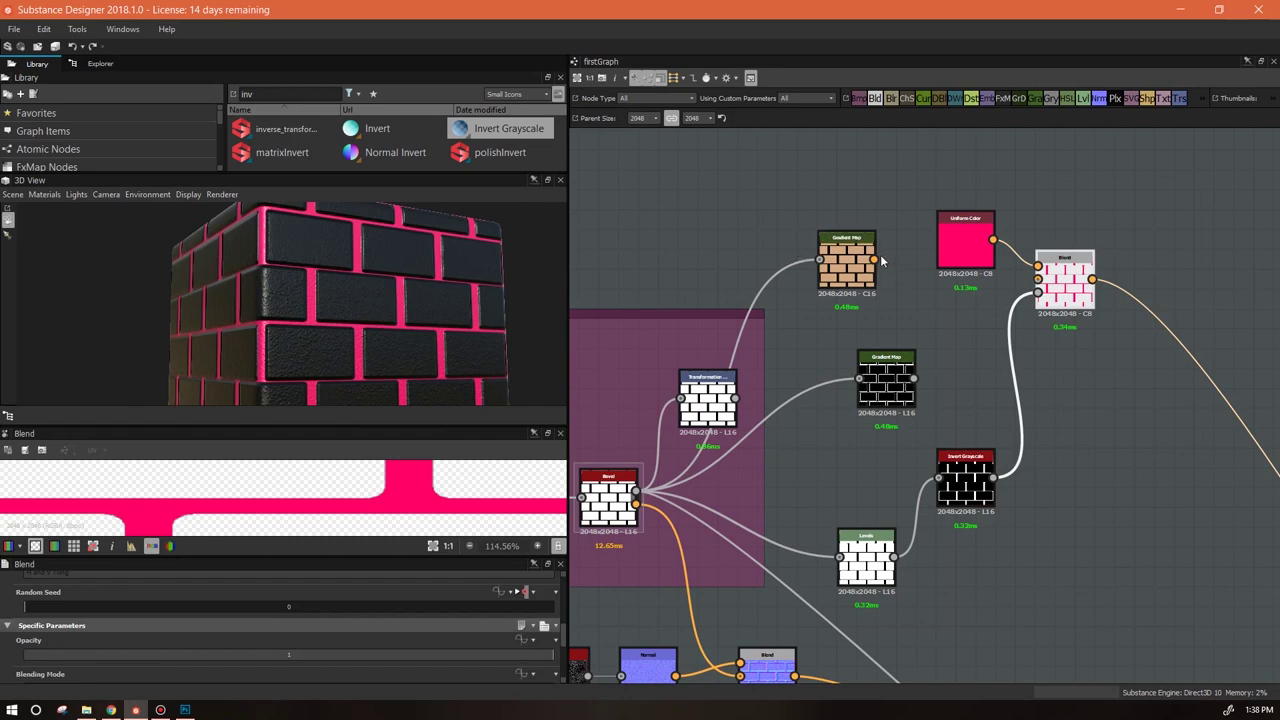
pyautogui.moveTo(903, 276); pyautogui.dragTo(1038, 279)
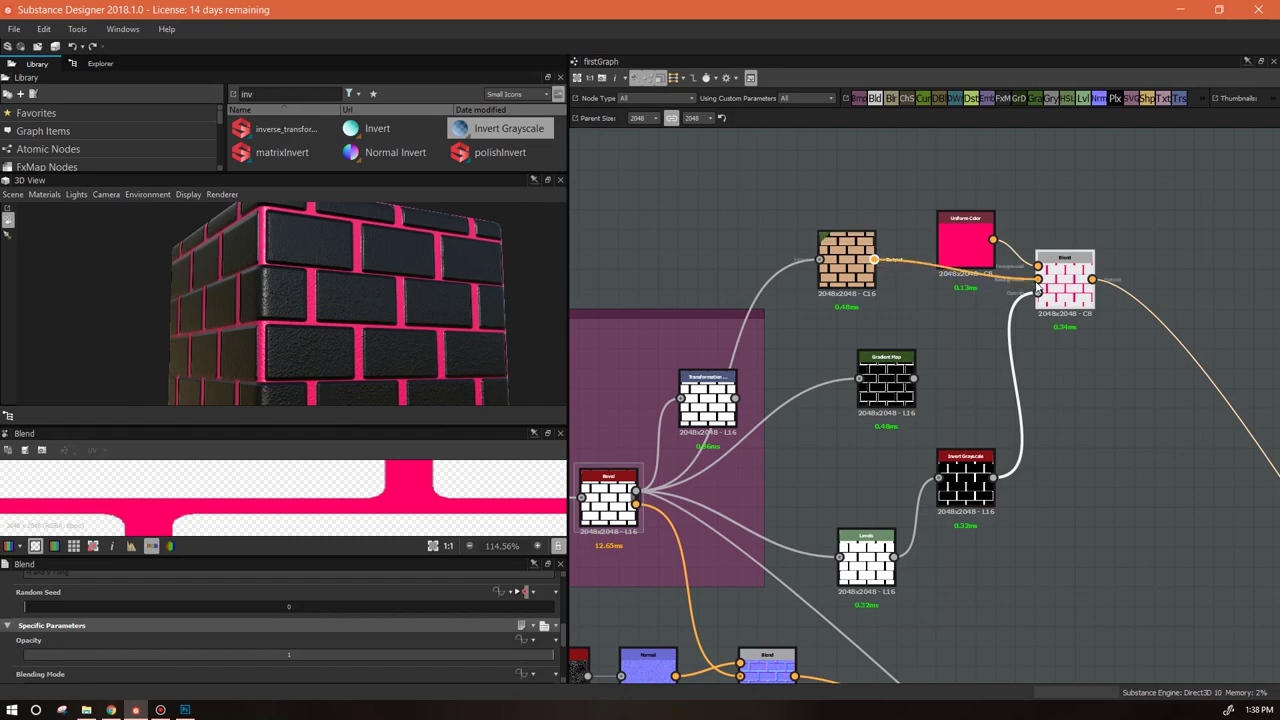
pyautogui.scroll(5, 348, 318)
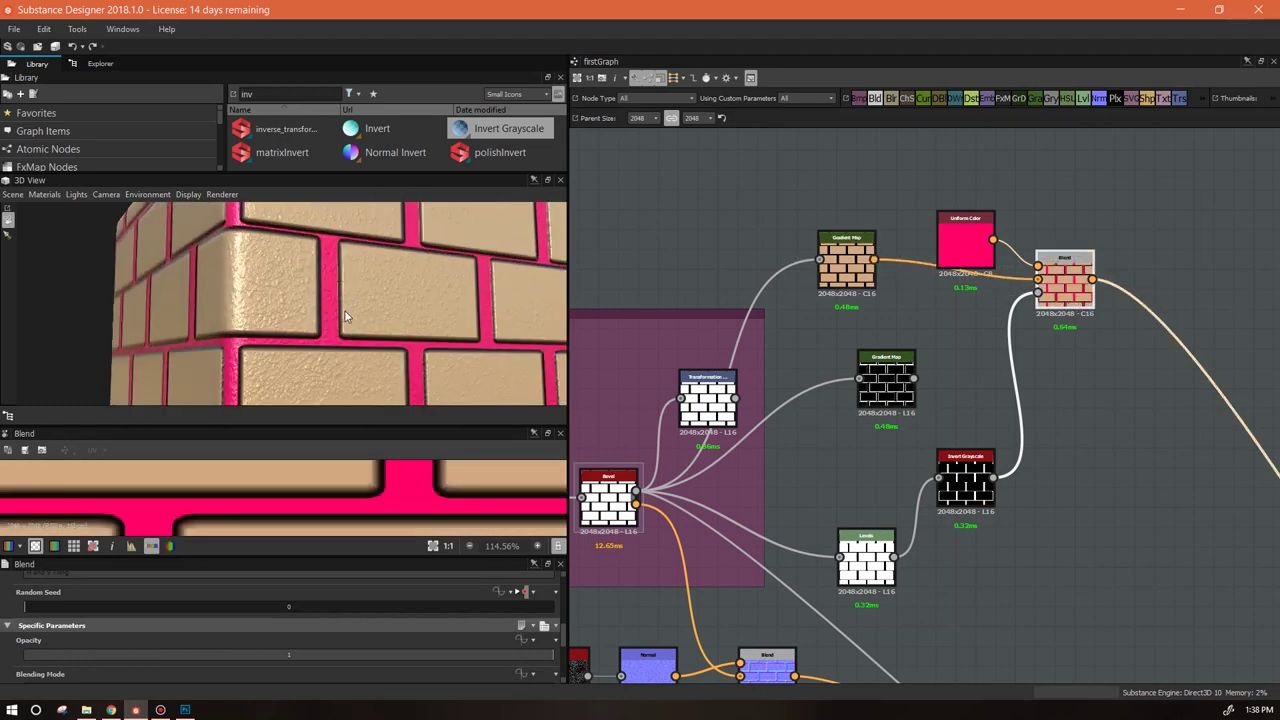
pyautogui.moveTo(339, 330); pyautogui.dragTo(240, 336)
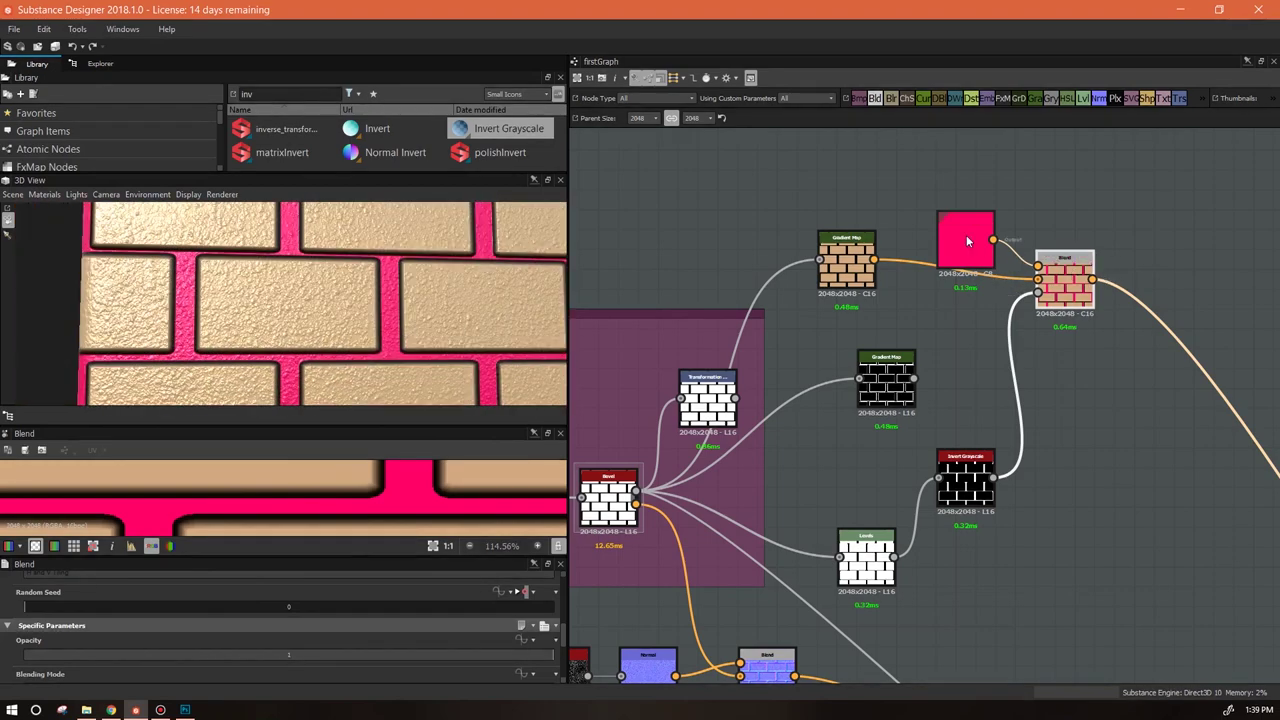
# Step: Move the Uniform Color node above the tan Gradient Map, align that map with the Blend, and bring Invert Grayscale closer to the Blend
pyautogui.moveTo(962, 224); pyautogui.dragTo(924, 150)
pyautogui.moveTo(853, 272); pyautogui.dragTo(893, 287)
pyautogui.moveTo(965, 491); pyautogui.dragTo(985, 368)
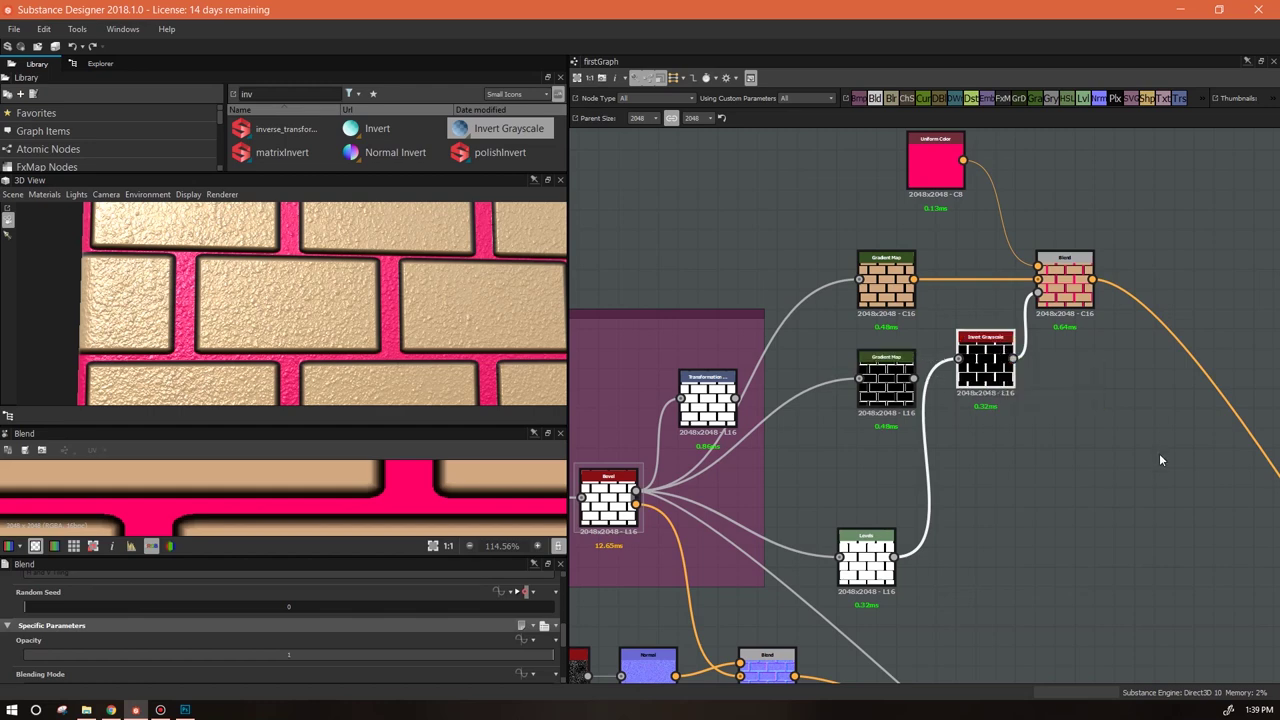
# Step: Enlarge the Blend node's parameter area and try Overlay as its blending mode
pyautogui.click(1065, 282)
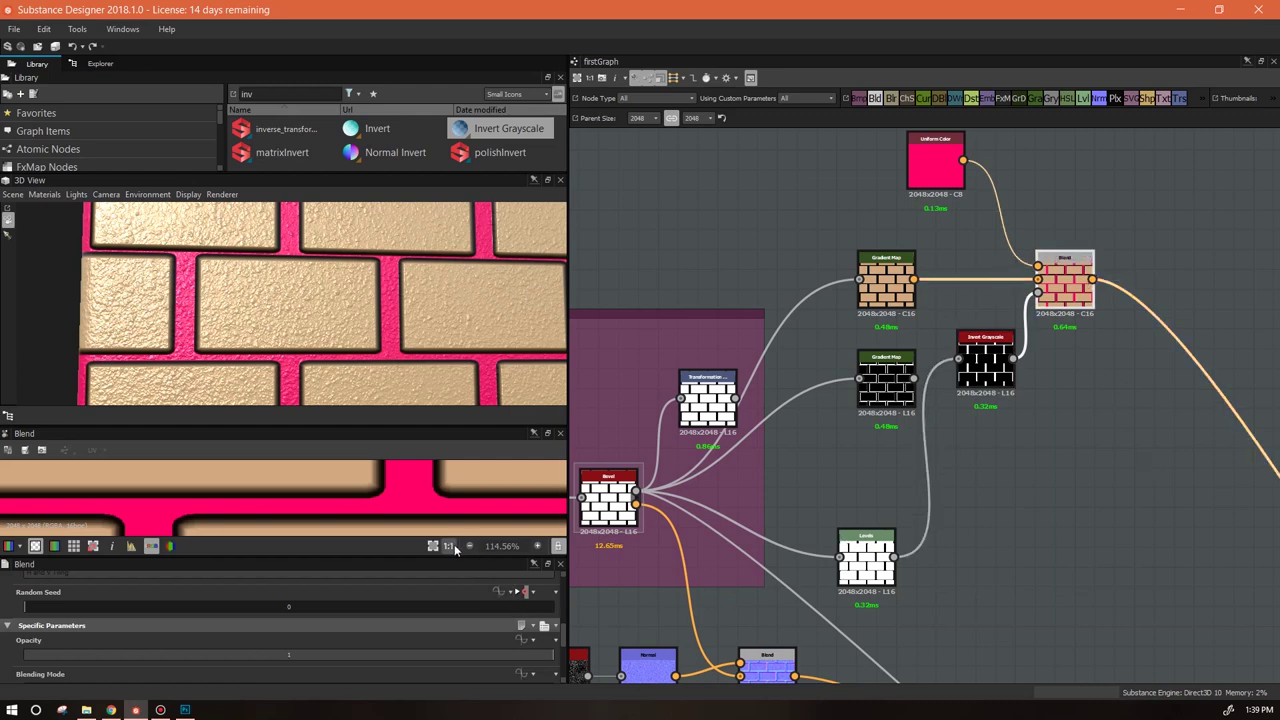
pyautogui.moveTo(458, 551); pyautogui.dragTo(490, 418)
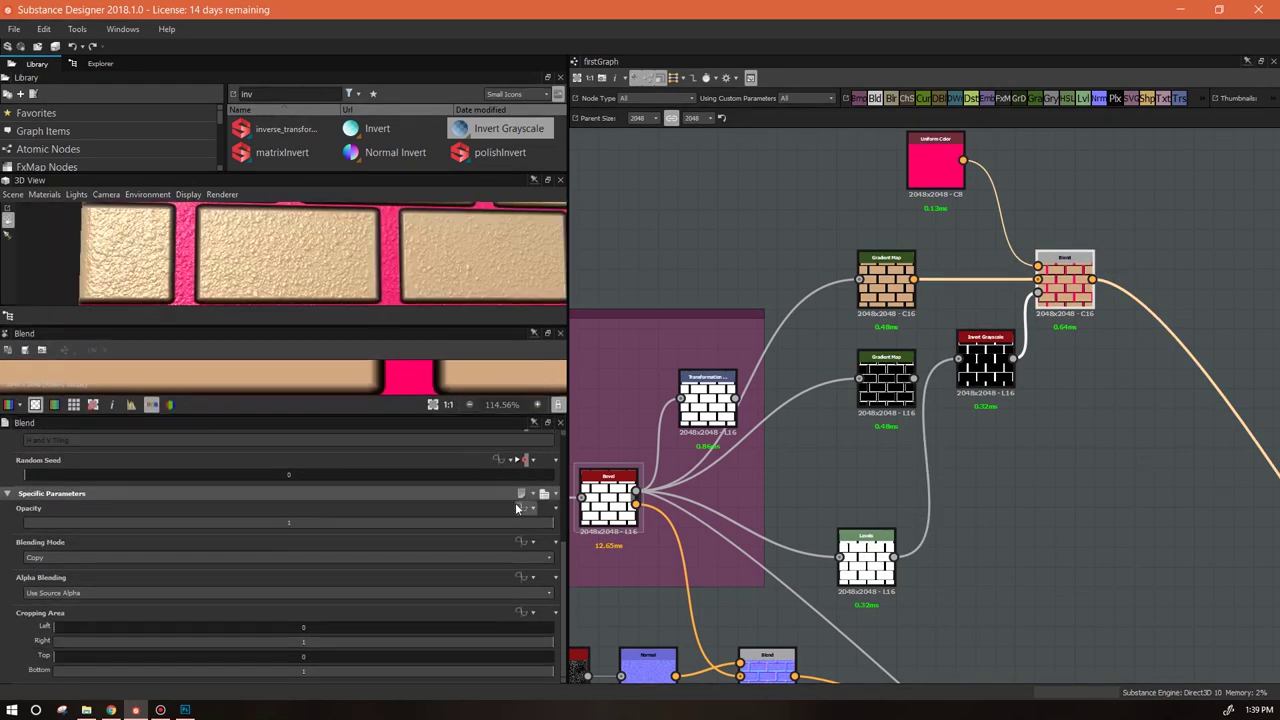
pyautogui.moveTo(539, 524)
pyautogui.mouseDown()
pyautogui.moveTo(174, 530)
pyautogui.moveTo(552, 543)
pyautogui.mouseUp()
pyautogui.click(548, 556)
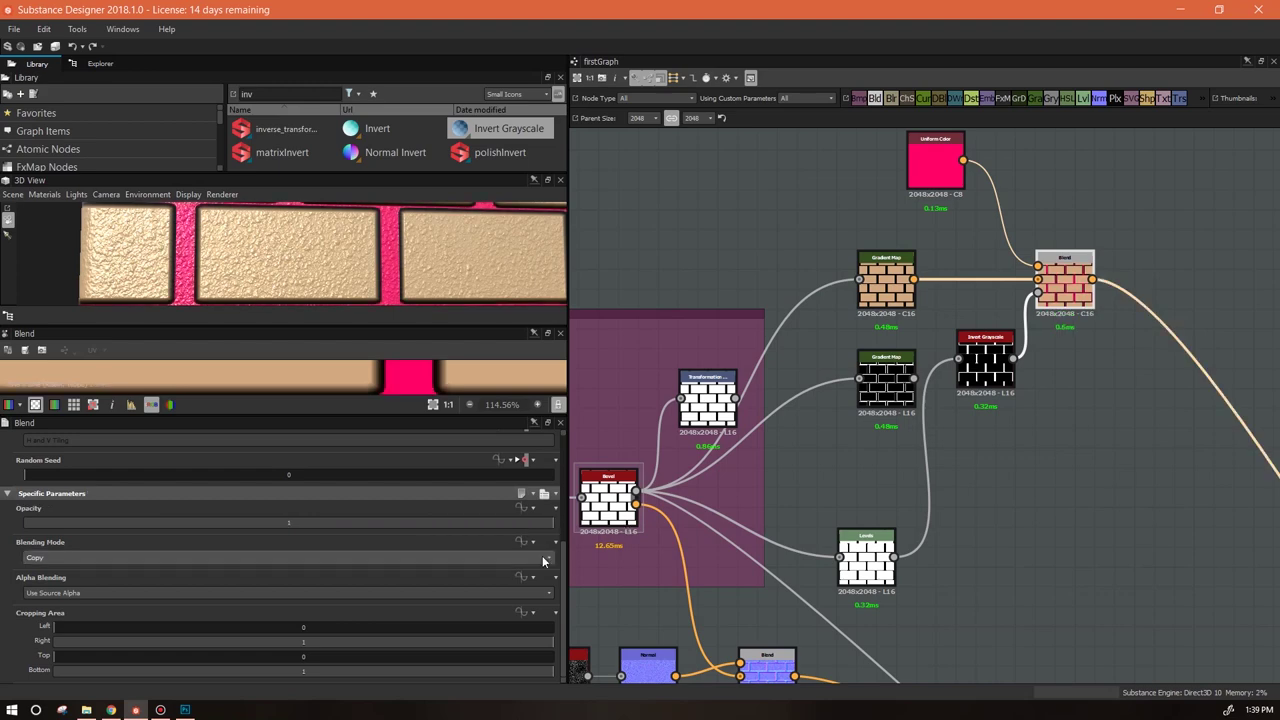
pyautogui.click(490, 665)
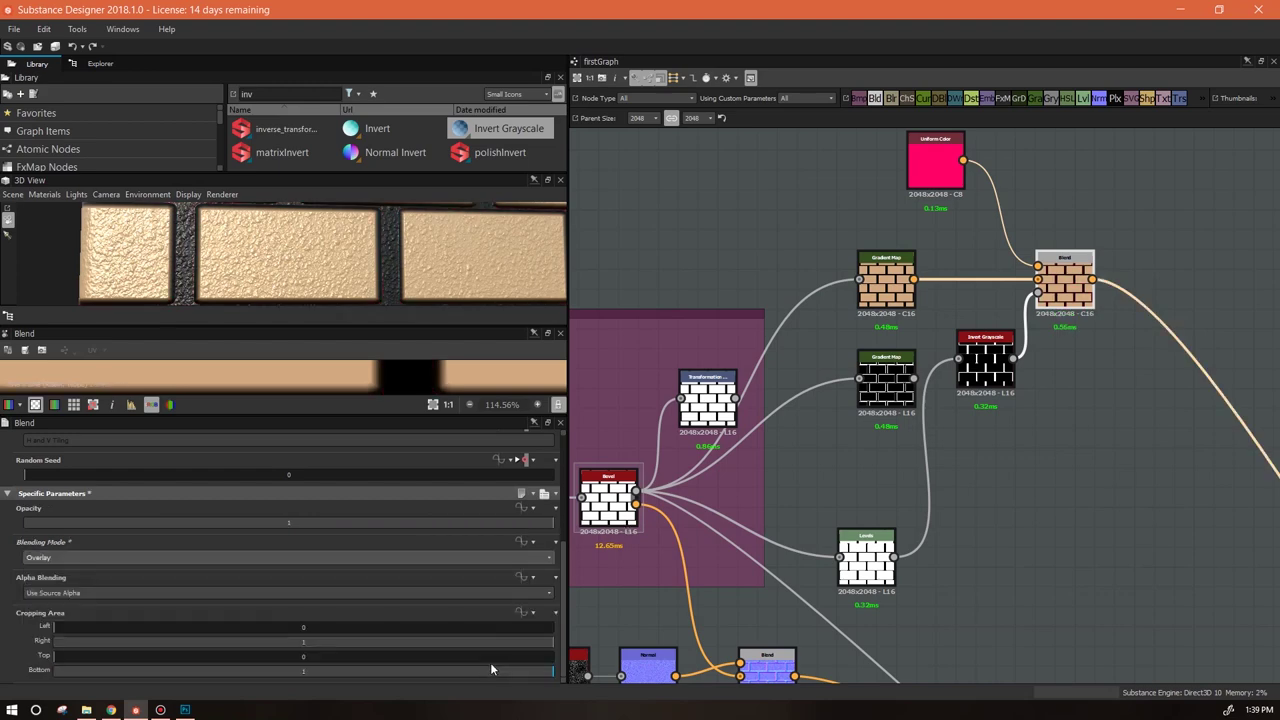
# Step: Set the Blend node's blending mode to Divide and enlarge the 3D view to inspect the mortar color
pyautogui.click(356, 557)
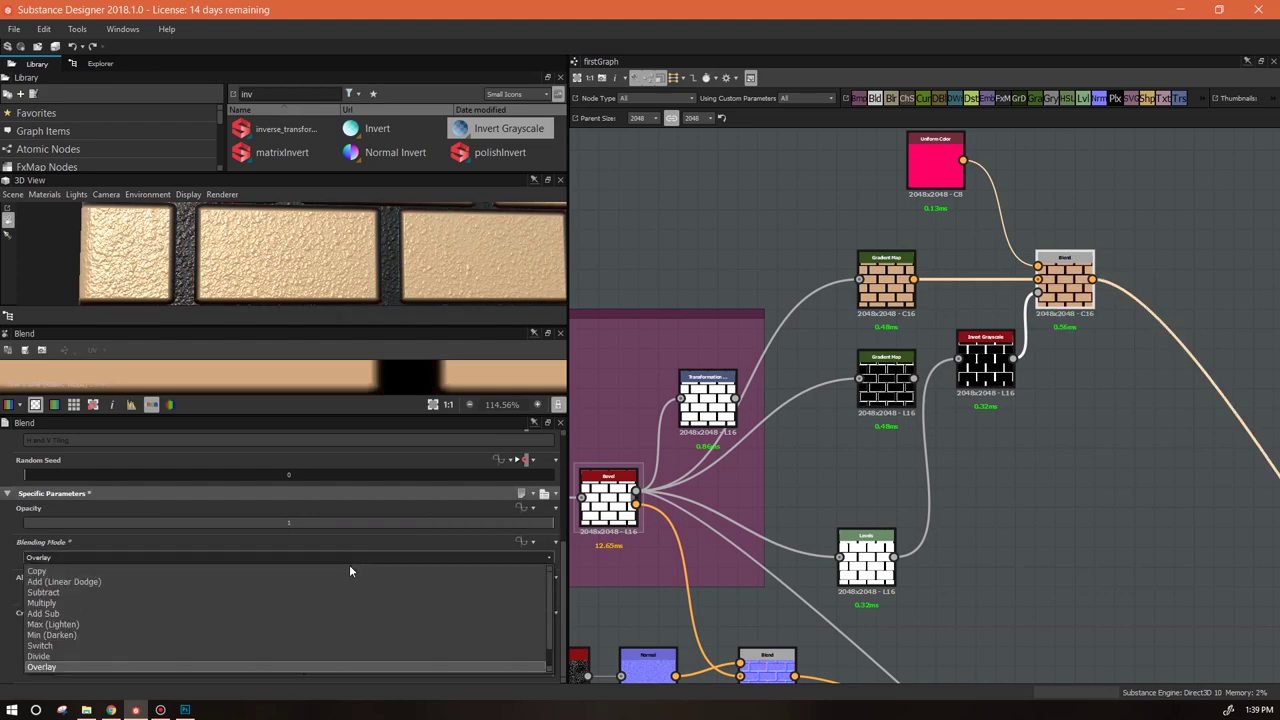
pyautogui.click(343, 656)
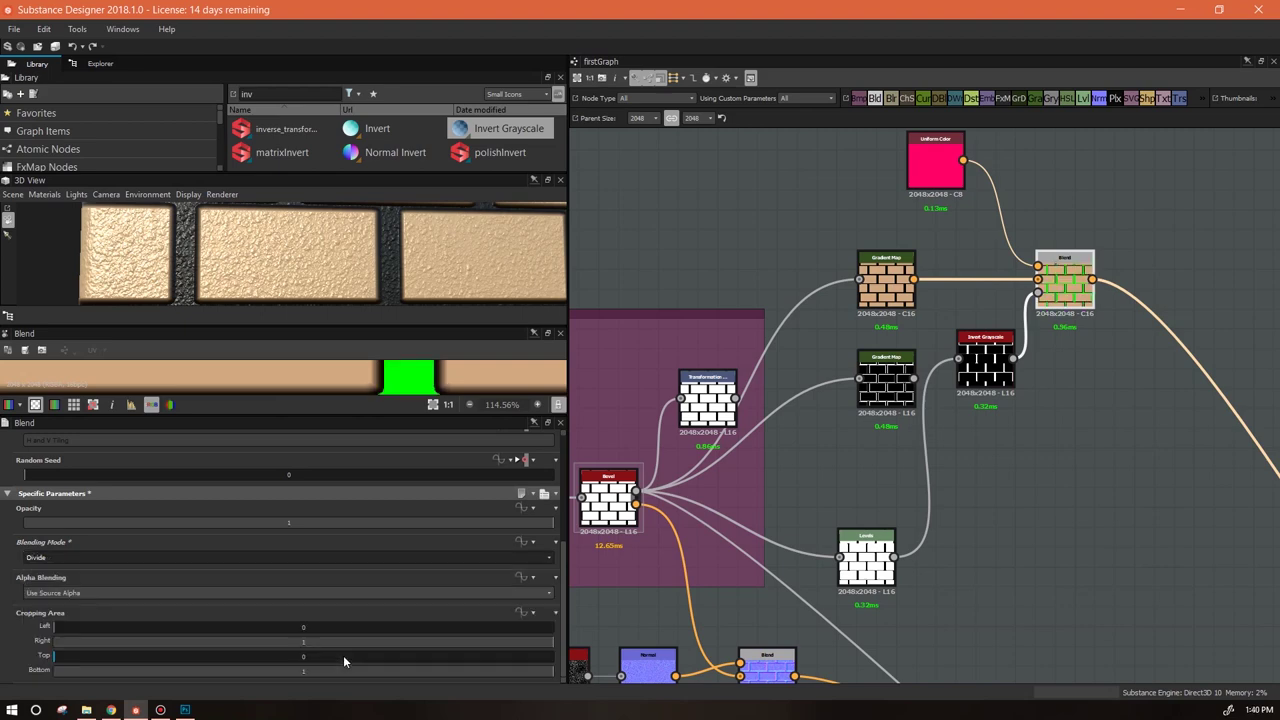
pyautogui.moveTo(362, 326); pyautogui.dragTo(379, 483)
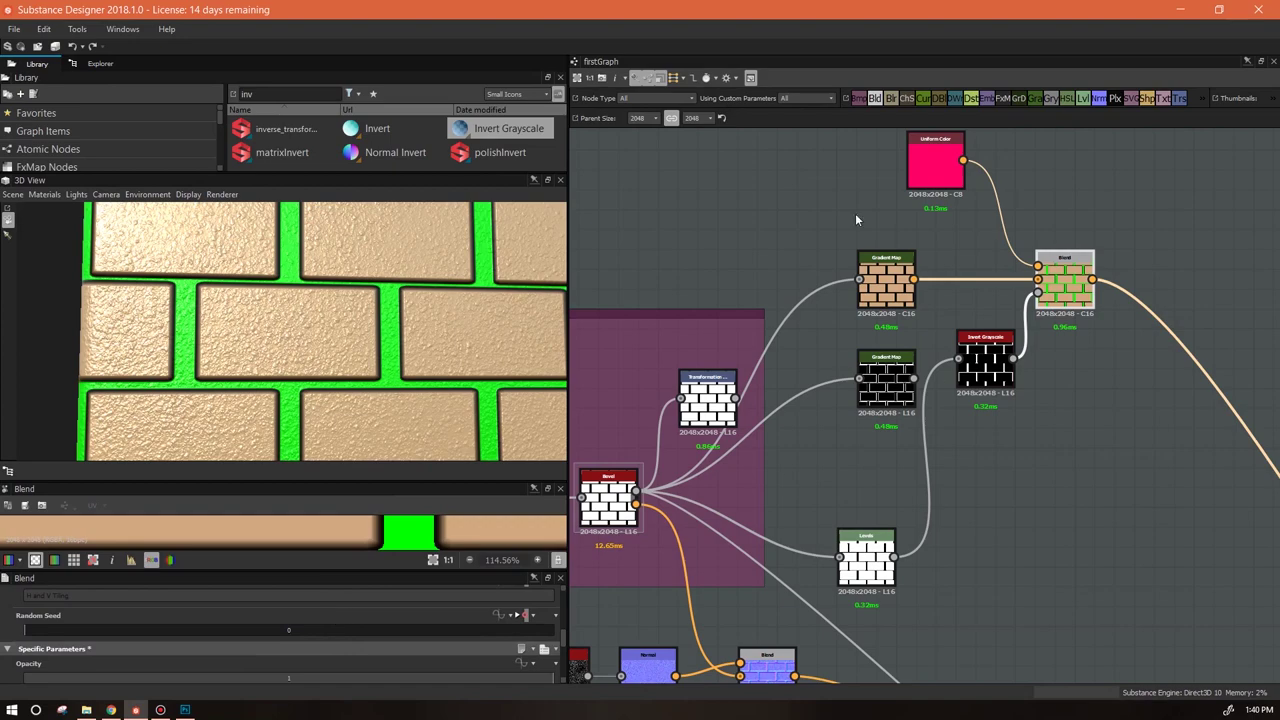
pyautogui.moveTo(320, 330); pyautogui.dragTo(371, 337)
pyautogui.scroll(-1, 952, 262)
# Step: Select the tan brick Gradient Map node that feeds the Blend's background
pyautogui.moveTo(890, 300)
pyautogui.mouseDown()
pyautogui.moveTo(891, 275)
pyautogui.moveTo(889, 299)
pyautogui.mouseUp()
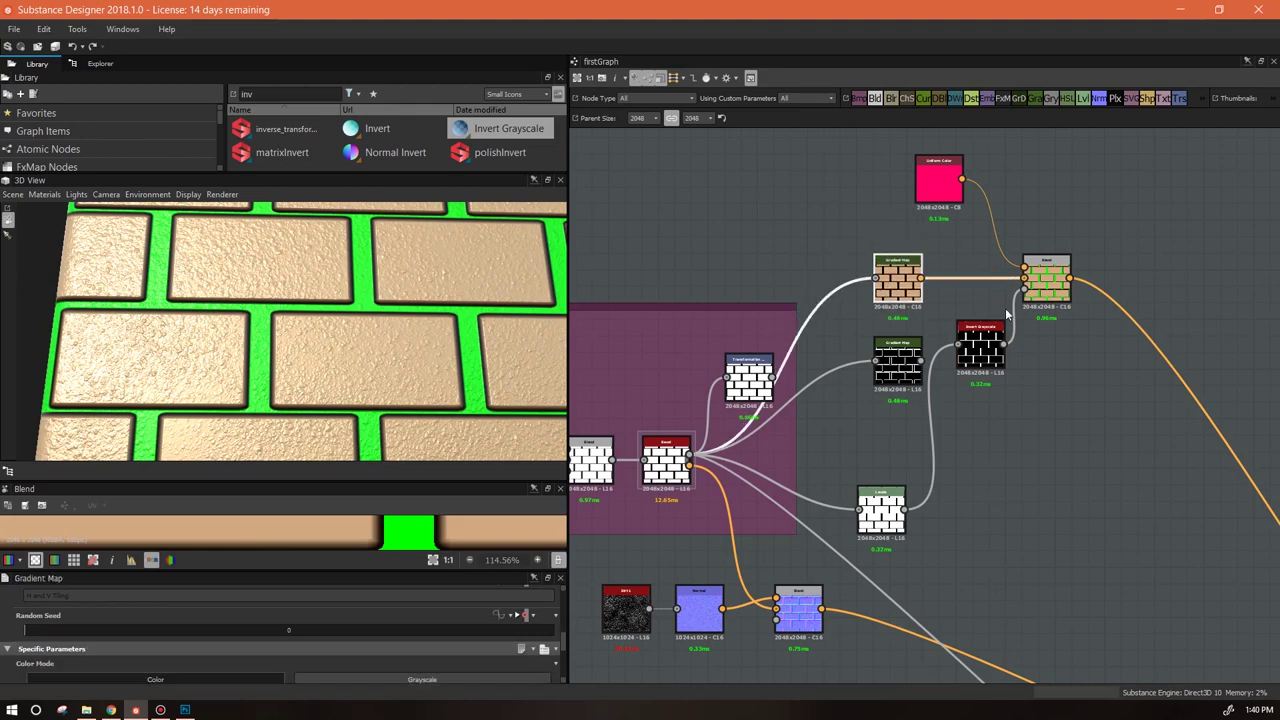
pyautogui.moveTo(1048, 455); pyautogui.dragTo(1123, 446, button='middle')
pyautogui.scroll(-2, 1068, 420)
pyautogui.scroll(2, 1074, 418)
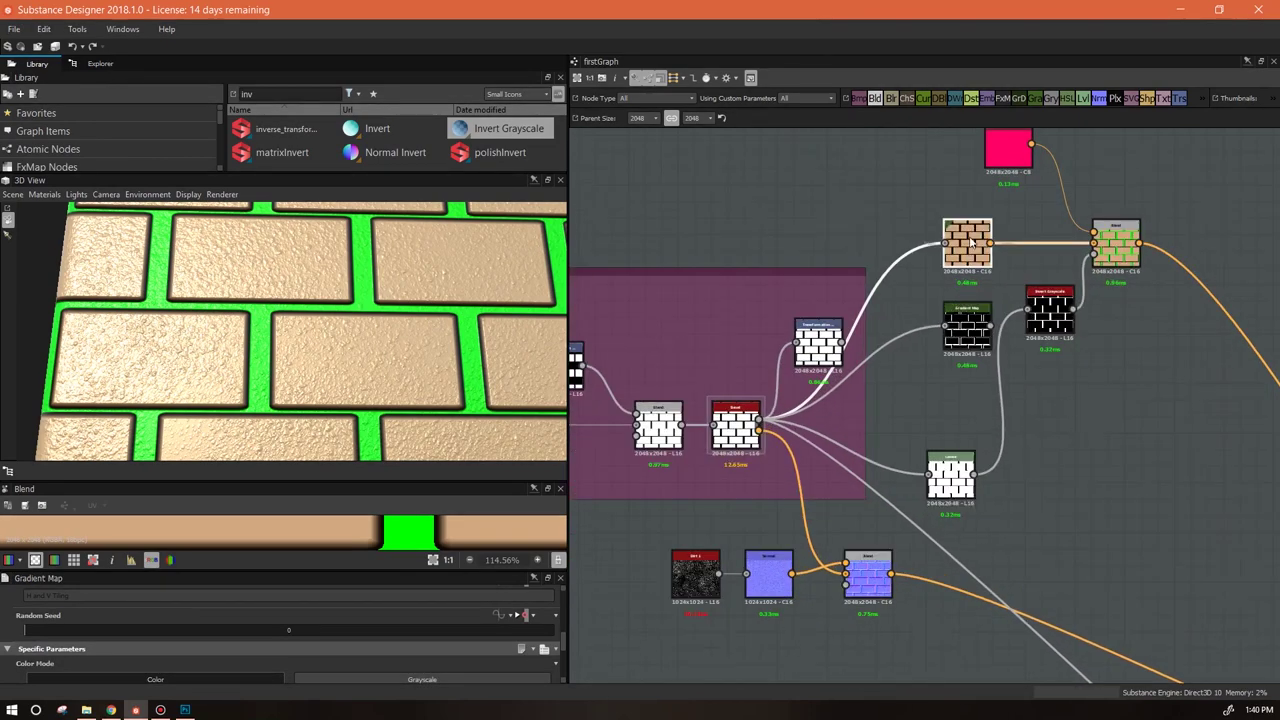
# Step: Feed the tan brick Gradient Map from the dark noise node and shift its intermediate gradient key close to the dark end
pyautogui.moveTo(949, 372); pyautogui.dragTo(1021, 365, button='middle')
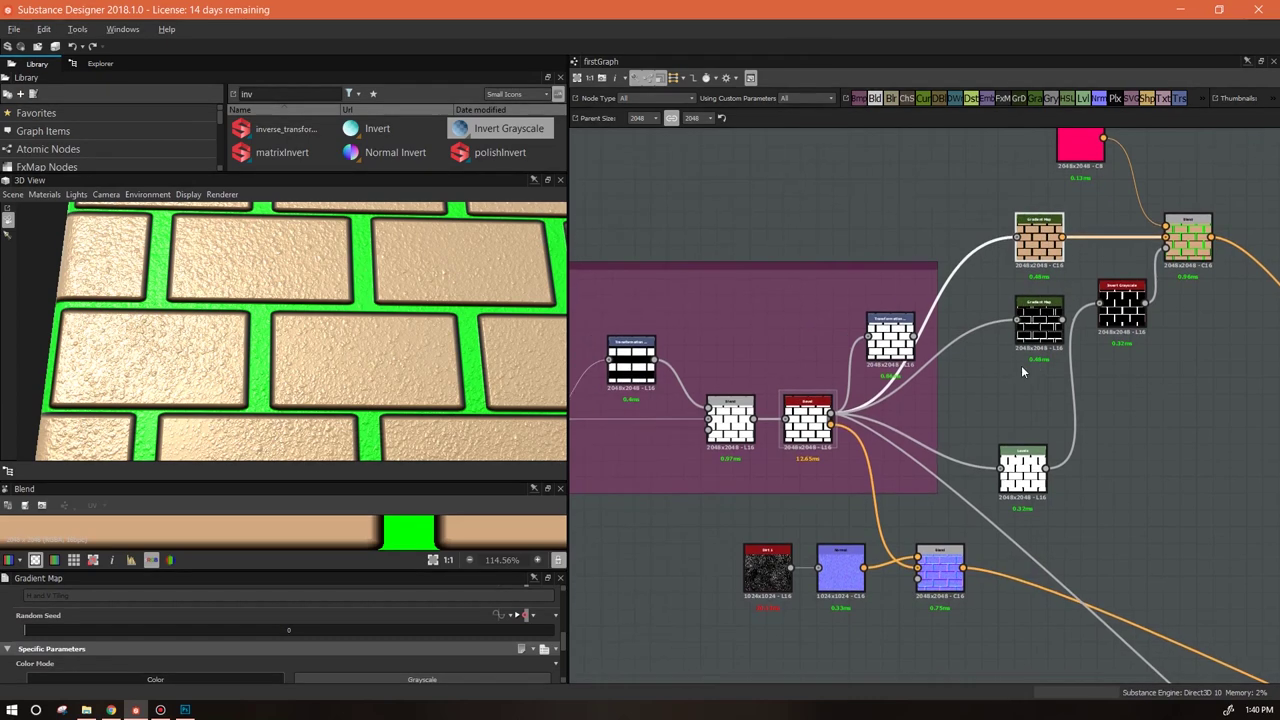
pyautogui.moveTo(1020, 240); pyautogui.dragTo(790, 567)
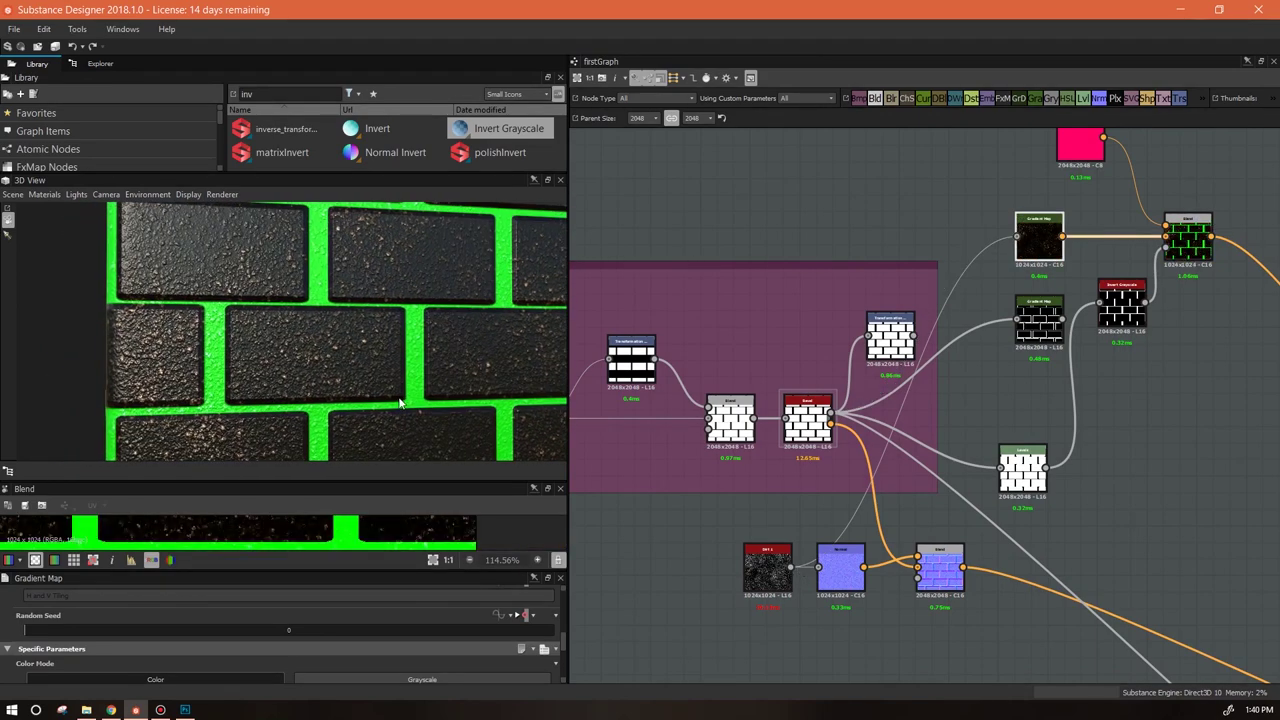
pyautogui.doubleClick(1039, 237)
pyautogui.scroll(-2, 300, 640)
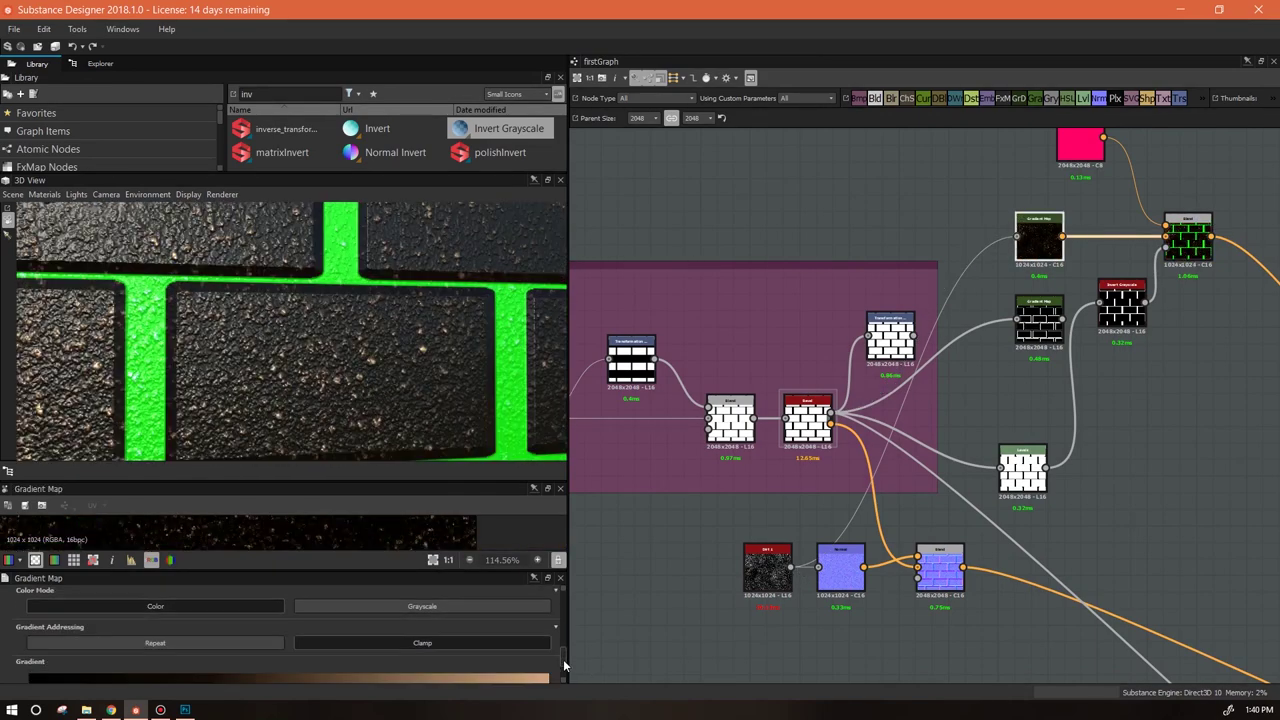
pyautogui.moveTo(208, 641); pyautogui.dragTo(53, 642)
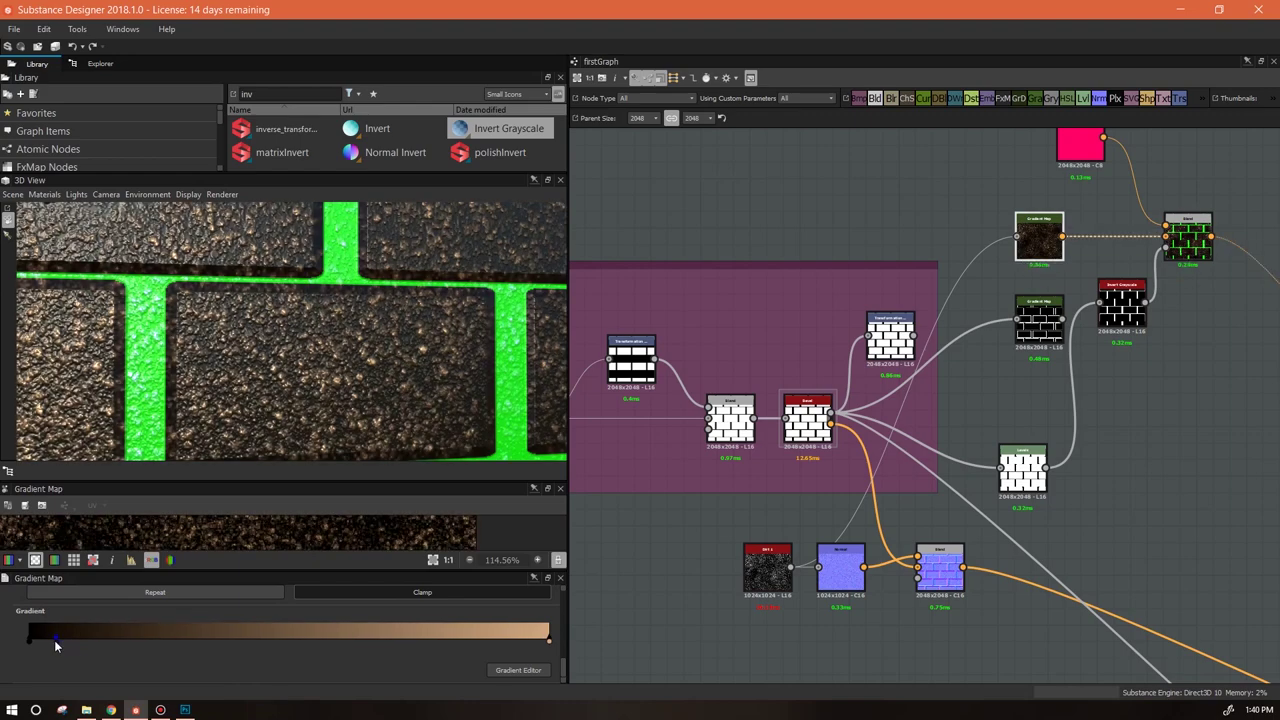
pyautogui.moveTo(355, 402); pyautogui.dragTo(430, 335)
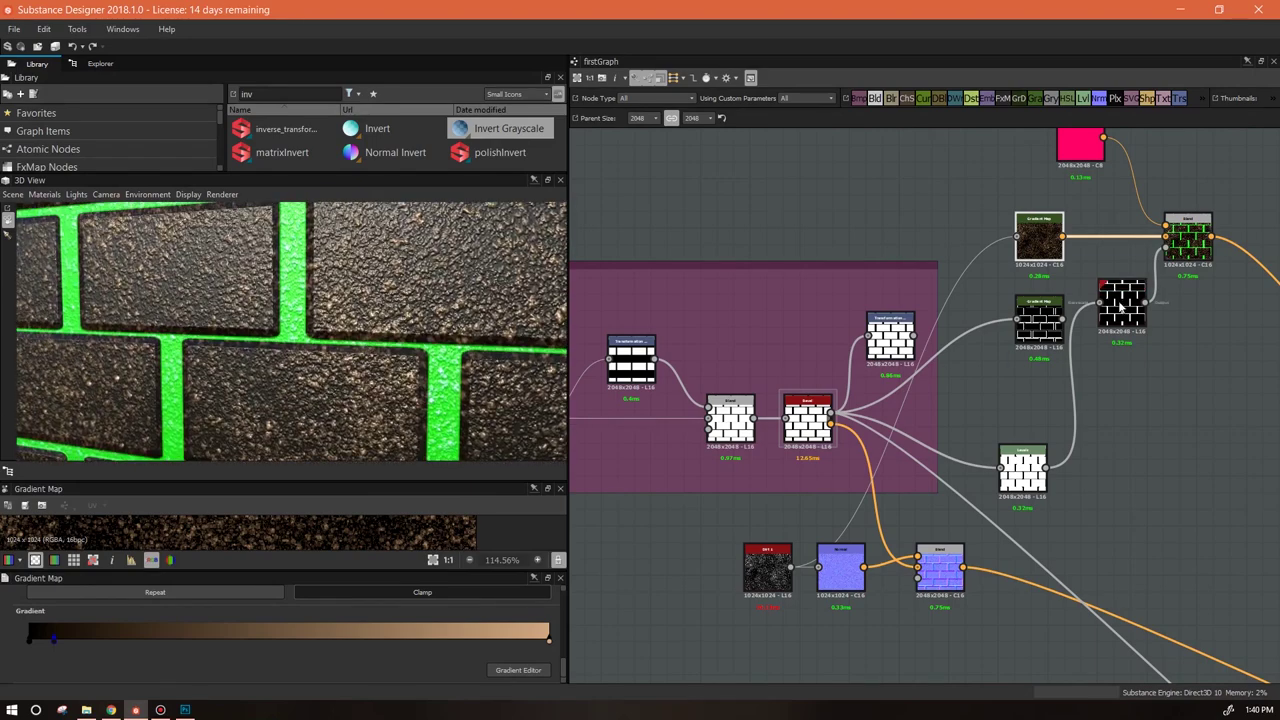
# Step: Move Invert Grayscale down beside Levels, and shift the Uniform Color and both Gradient Map nodes upward for more space
pyautogui.moveTo(1188, 342); pyautogui.dragTo(1128, 415, button='middle')
pyautogui.moveTo(1063, 350); pyautogui.dragTo(1051, 444)
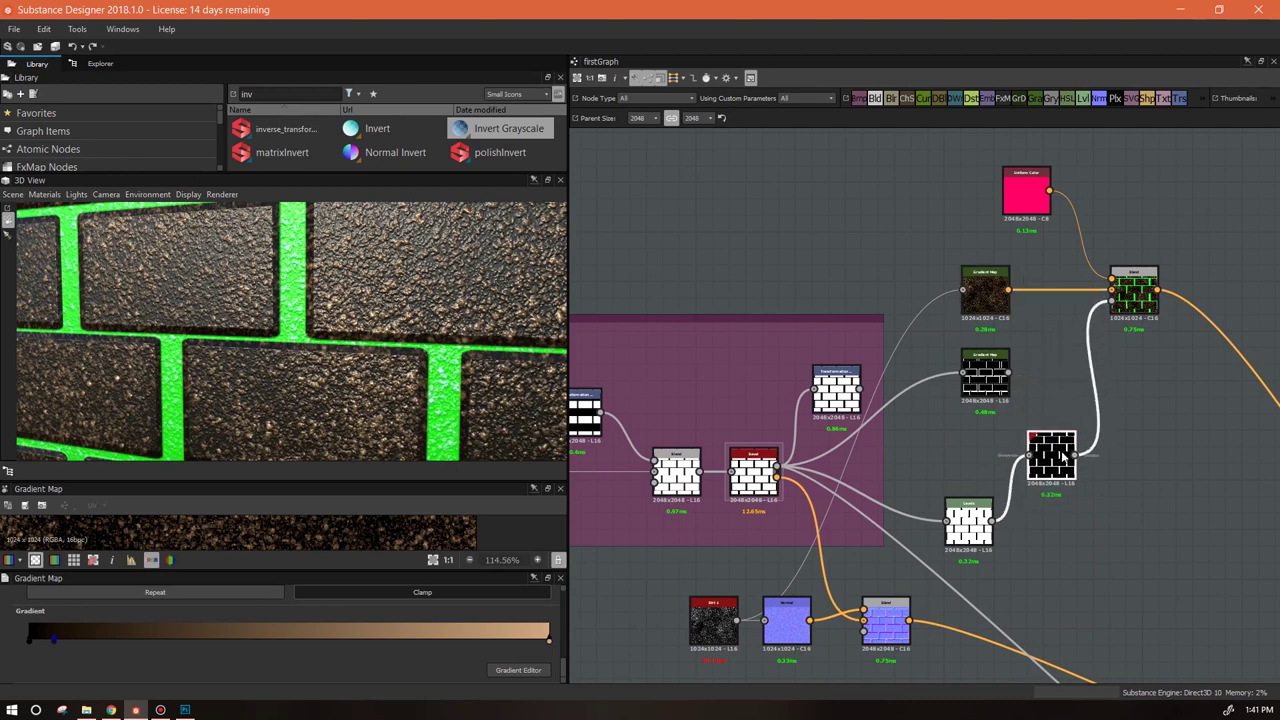
pyautogui.moveTo(1030, 188); pyautogui.dragTo(1039, 156)
pyautogui.moveTo(985, 285); pyautogui.dragTo(961, 250)
pyautogui.moveTo(996, 381); pyautogui.dragTo(979, 359)
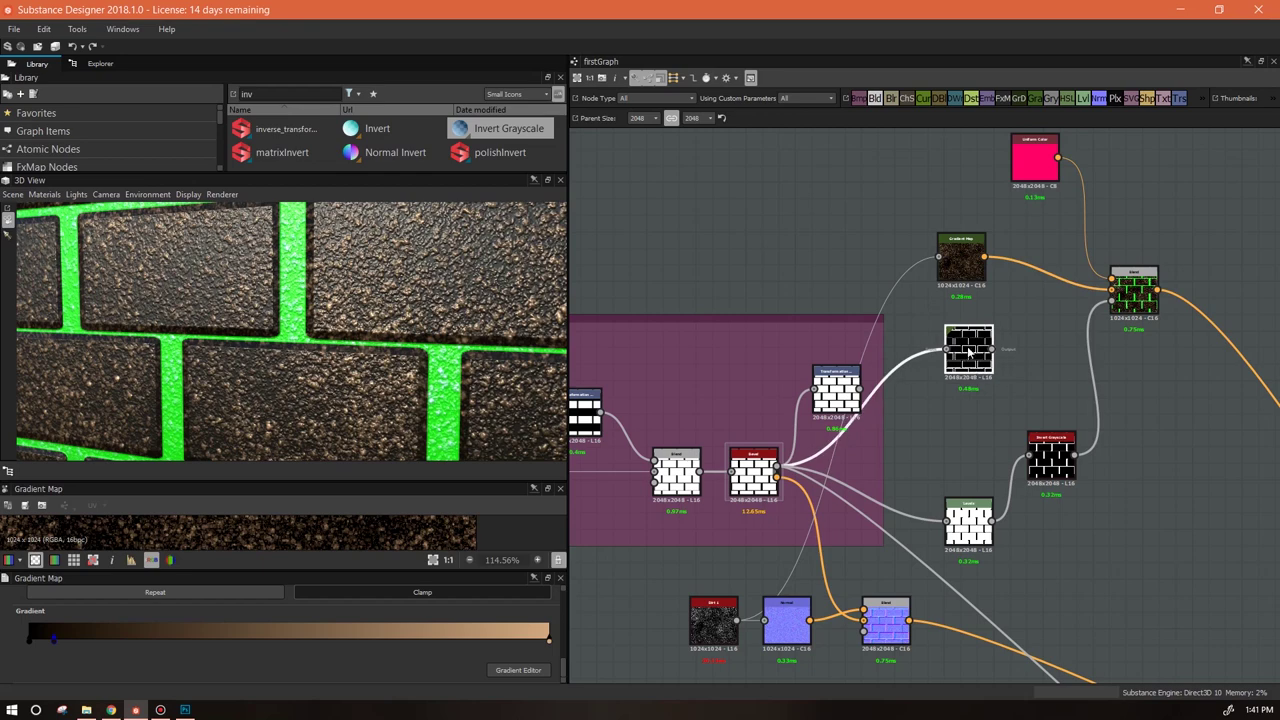
# Step: Preview the black-and-white brick edge Gradient Map in an enlarged 2D view and check its gradient
pyautogui.doubleClick(968, 357)
pyautogui.moveTo(409, 481); pyautogui.dragTo(404, 355)
pyautogui.scroll(-3, 392, 482)
pyautogui.scroll(-1, 393, 482)
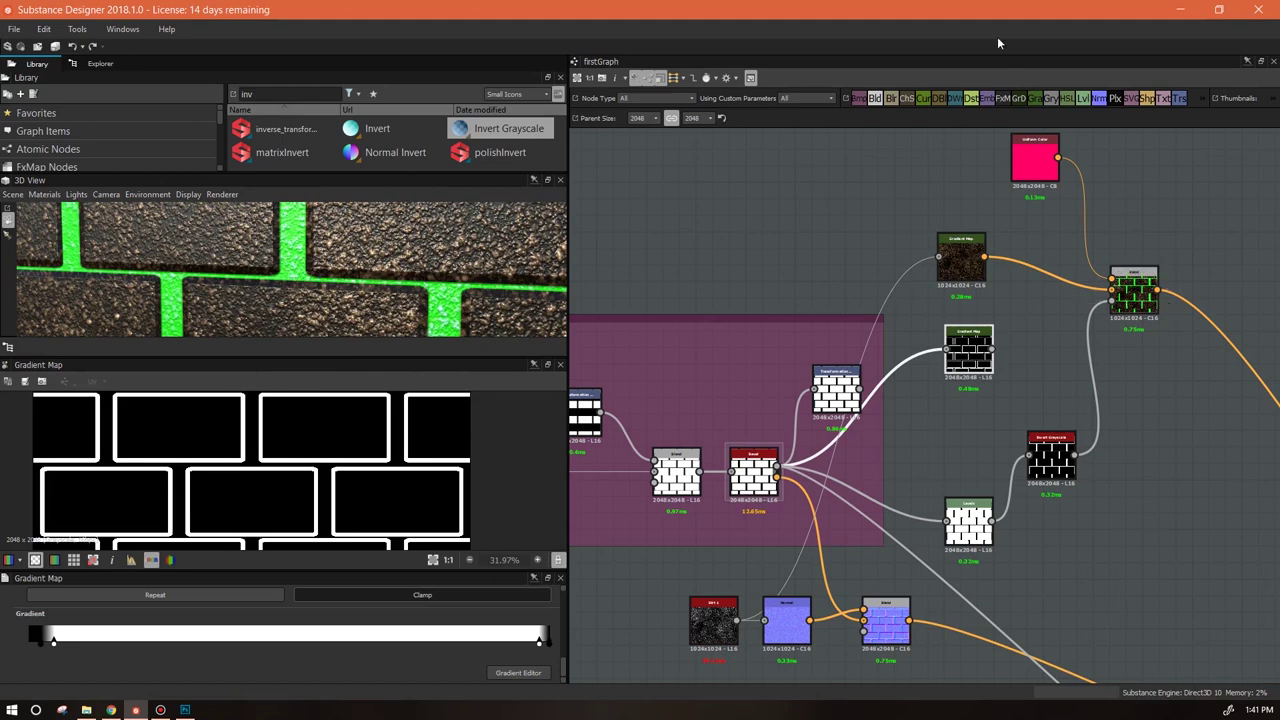
# Step: Add a second Blend node after the first and connect the first Blend's output to its background
pyautogui.moveTo(919, 145); pyautogui.dragTo(770, 142, button='middle')
pyautogui.moveTo(875, 98); pyautogui.dragTo(1103, 285)
pyautogui.moveTo(1008, 286); pyautogui.dragTo(1157, 290)
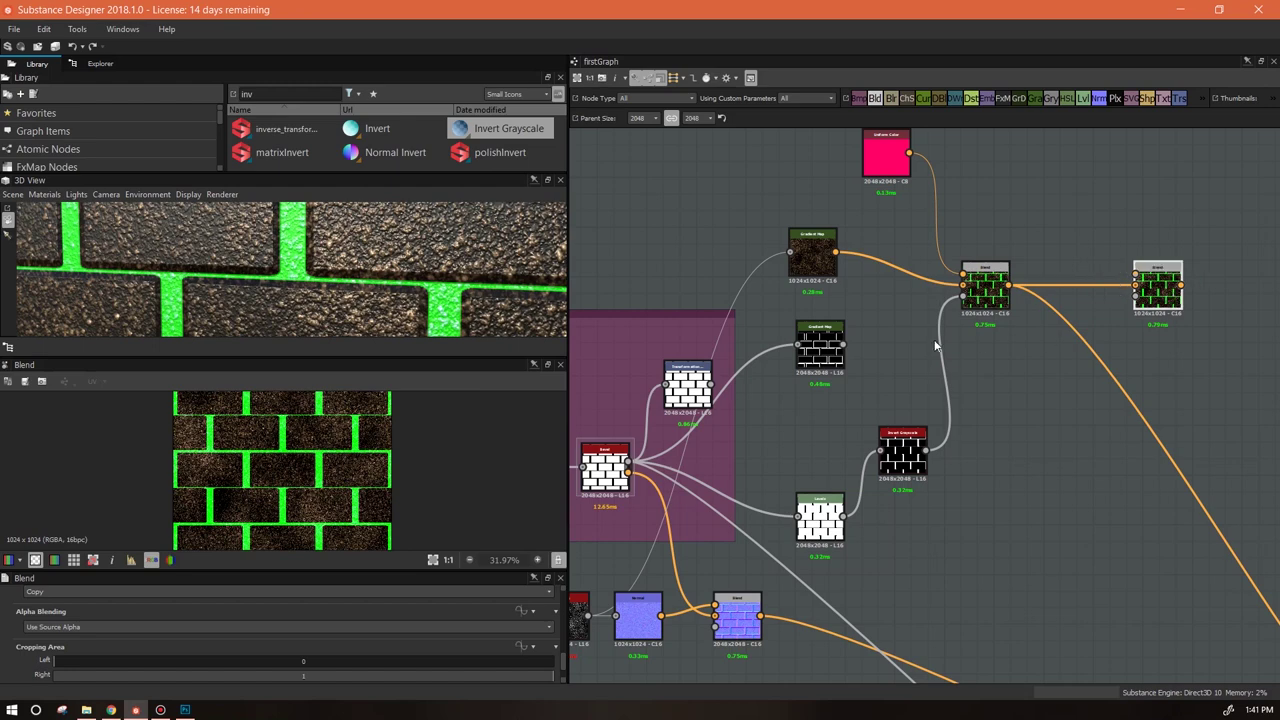
# Step: Move the tan key of the brick Gradient Map to about the gradient's middle, and nudge both Gradient Map nodes upward
pyautogui.click(815, 263)
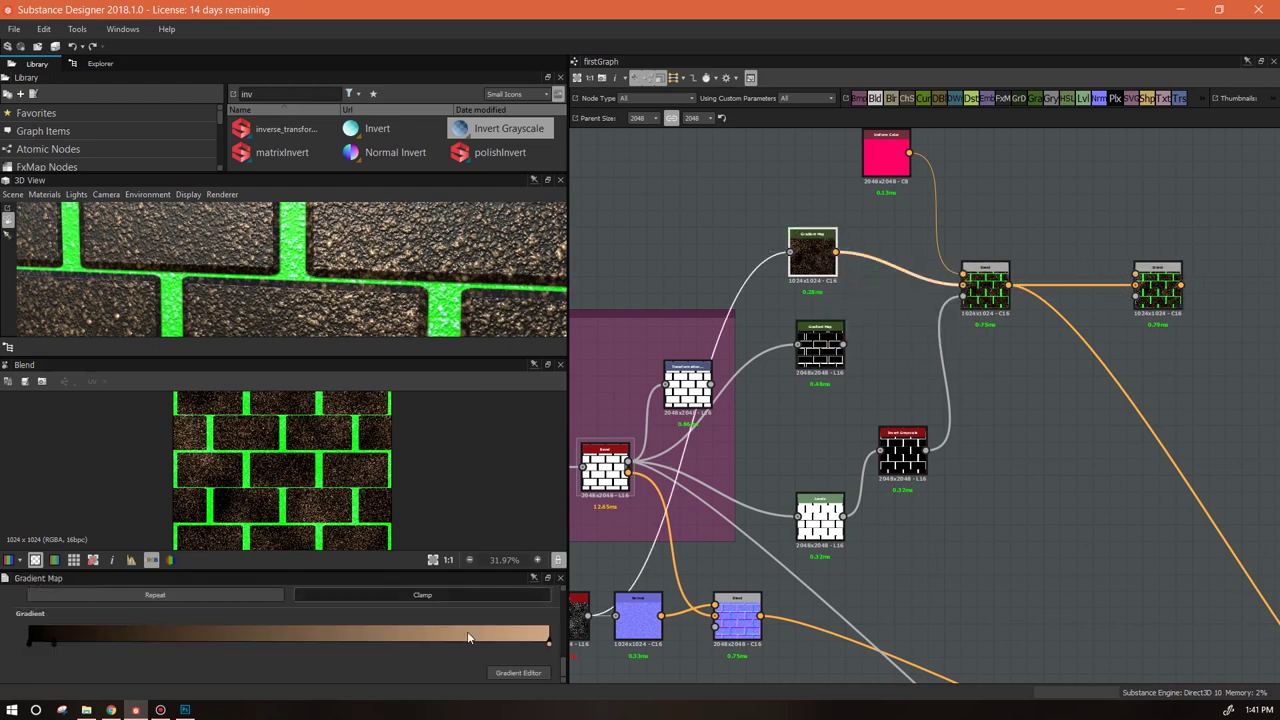
pyautogui.moveTo(548, 643); pyautogui.dragTo(305, 669)
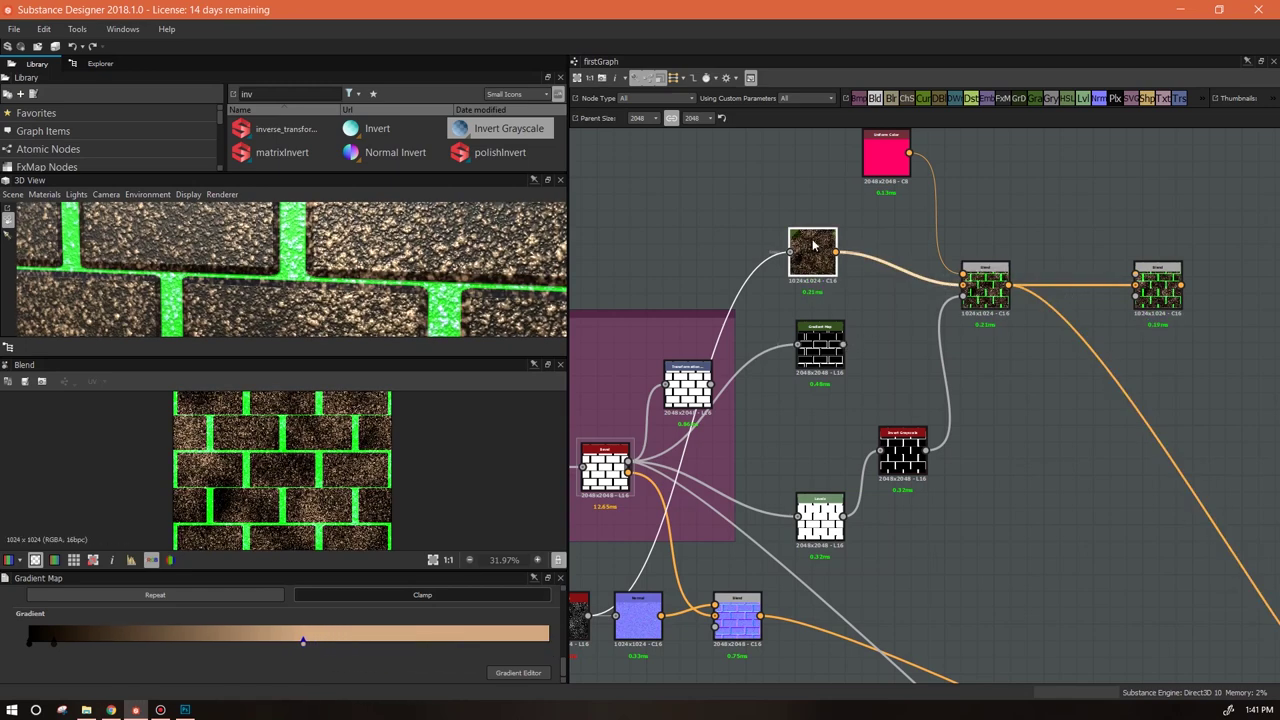
pyautogui.moveTo(813, 255); pyautogui.dragTo(804, 222)
pyautogui.moveTo(829, 366); pyautogui.dragTo(829, 356)
pyautogui.moveTo(810, 235); pyautogui.dragTo(810, 251)
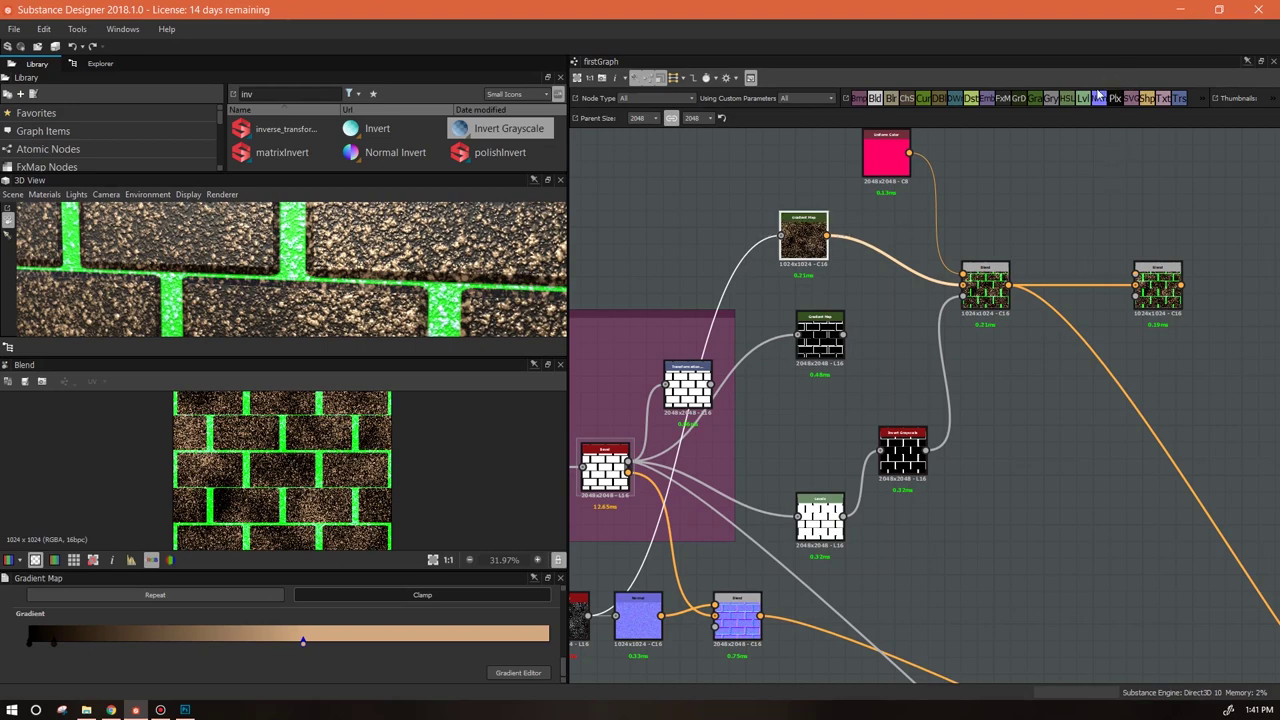
# Step: Add an HSL node above the first Blend and feed it from the brown brick Gradient Map
pyautogui.moveTo(1069, 99); pyautogui.dragTo(1051, 208)
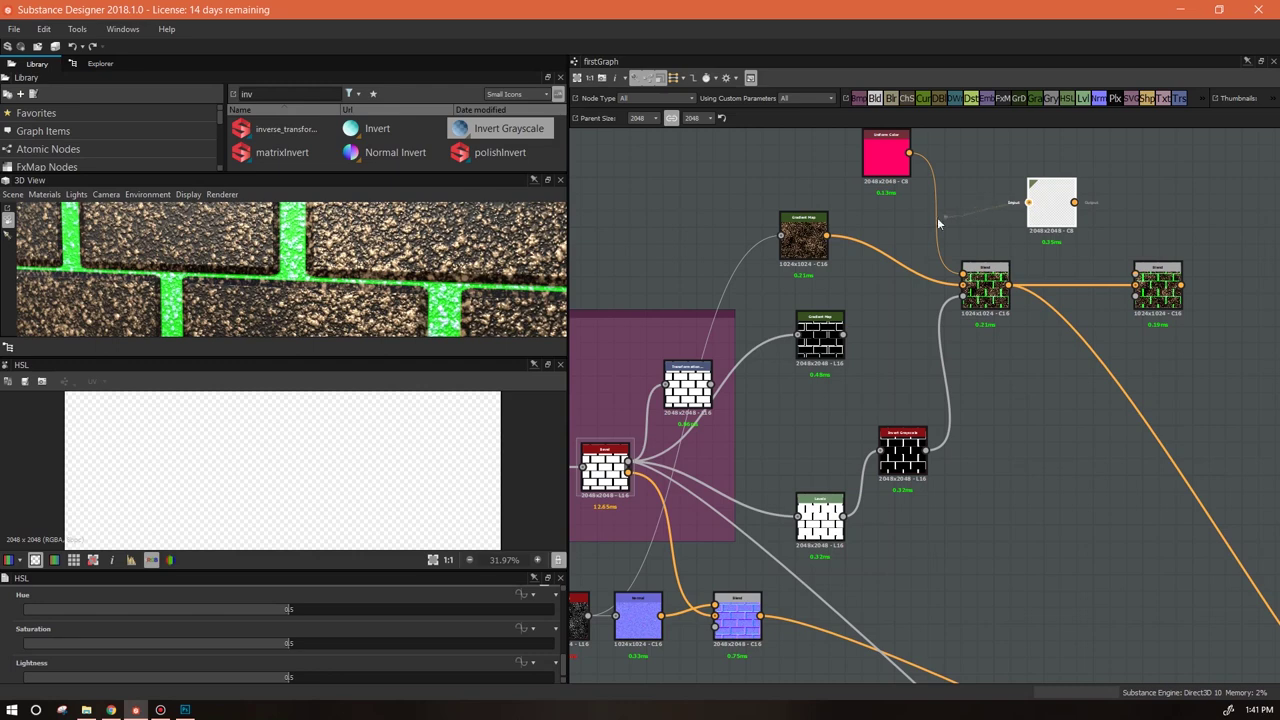
pyautogui.scroll(5, 980, 213)
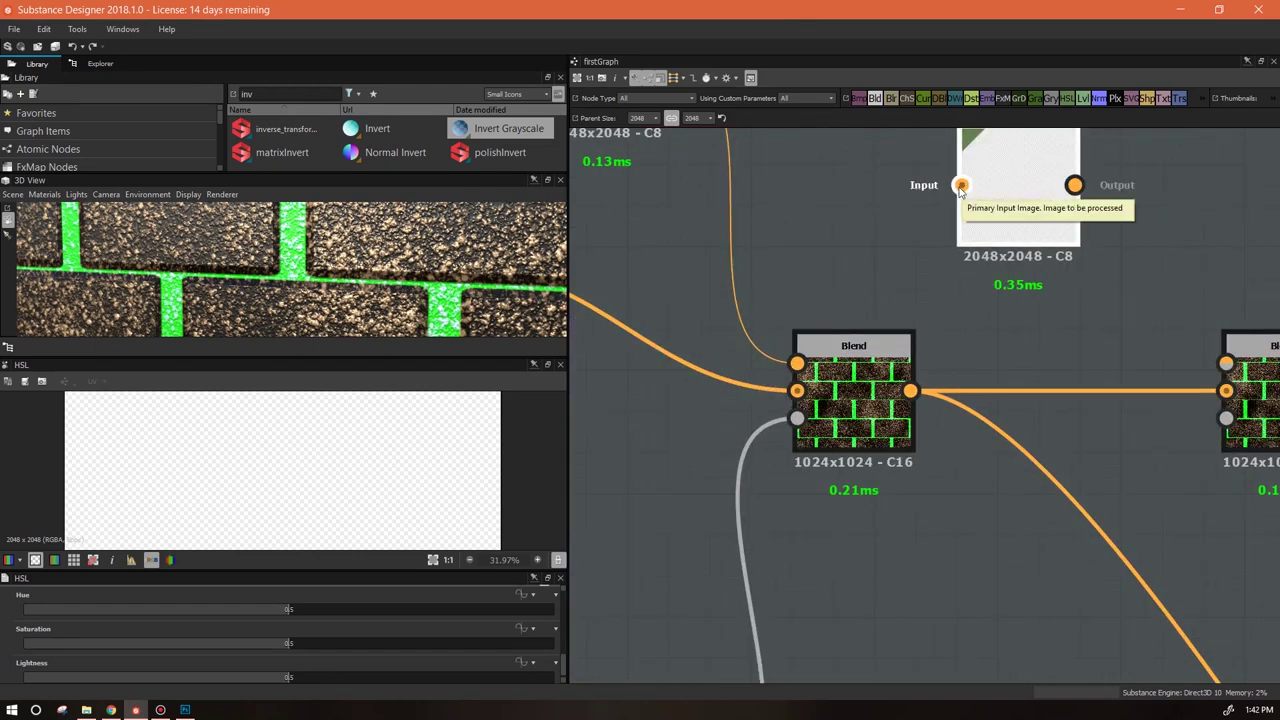
pyautogui.scroll(-3, 962, 188)
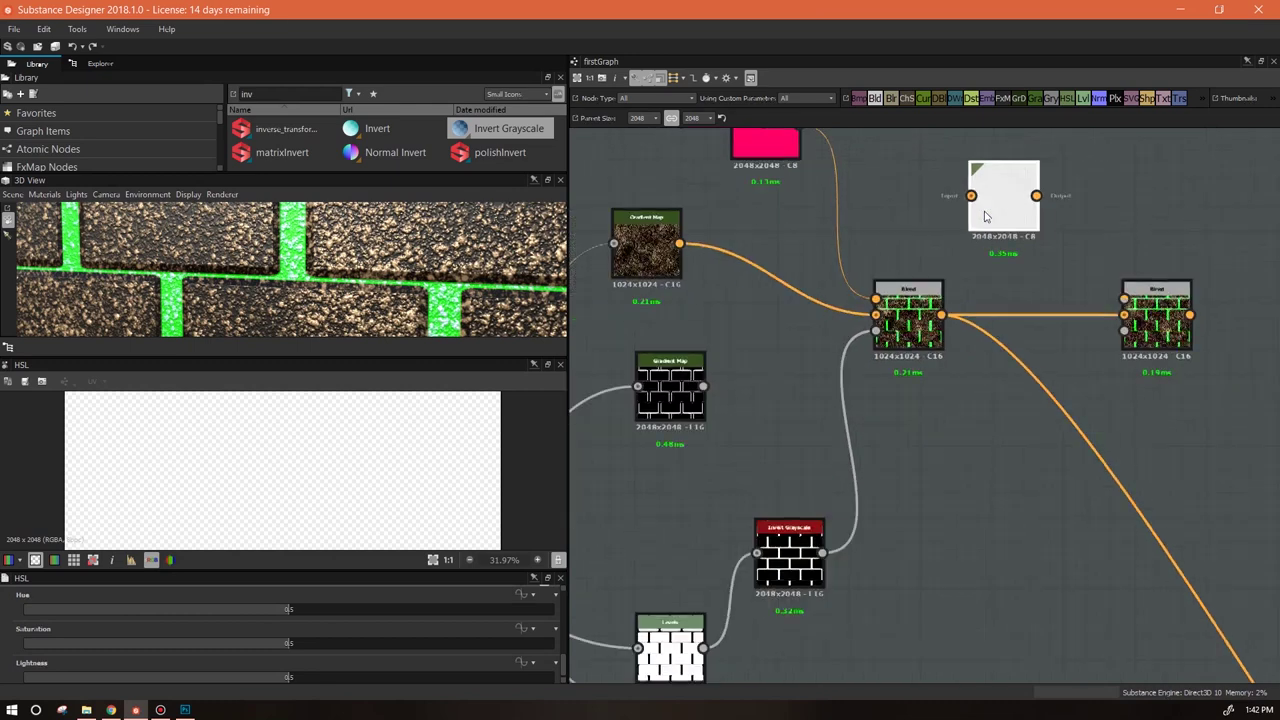
pyautogui.moveTo(807, 229); pyautogui.dragTo(754, 232)
pyautogui.moveTo(1079, 185); pyautogui.dragTo(961, 197)
pyautogui.moveTo(1107, 342); pyautogui.dragTo(1058, 329, button='middle')
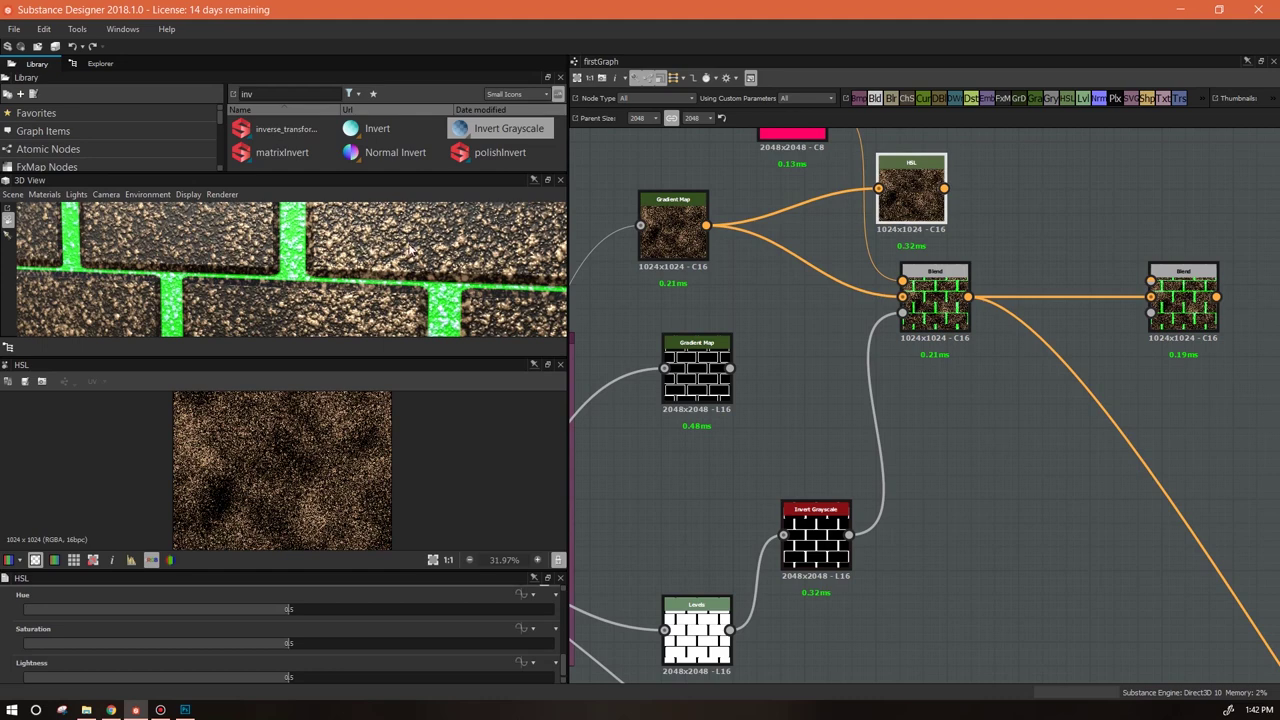
# Step: Connect HSL to the second Blend's foreground and the edge Gradient Map to its opacity, placing that map beside the Blend
pyautogui.moveTo(944, 188); pyautogui.dragTo(1150, 284)
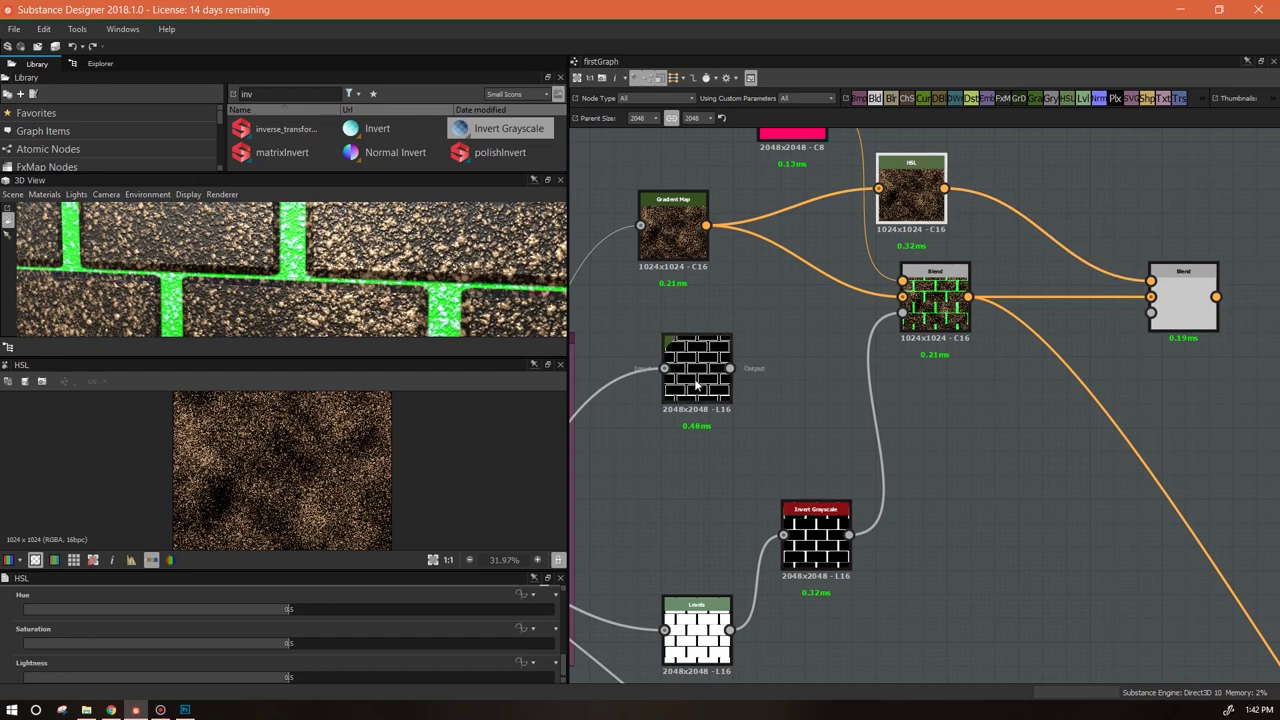
pyautogui.moveTo(681, 400); pyautogui.dragTo(704, 448)
pyautogui.moveTo(912, 388); pyautogui.dragTo(755, 415)
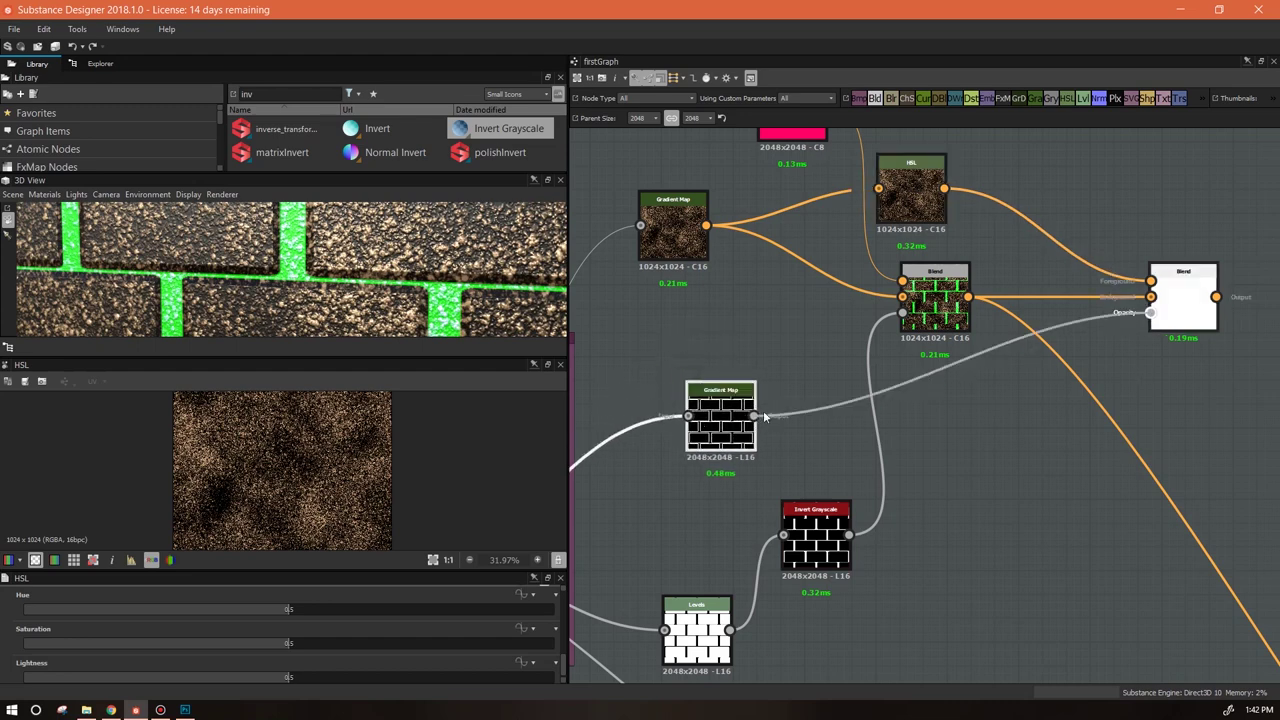
pyautogui.doubleClick(935, 305)
pyautogui.moveTo(731, 432); pyautogui.dragTo(1066, 388)
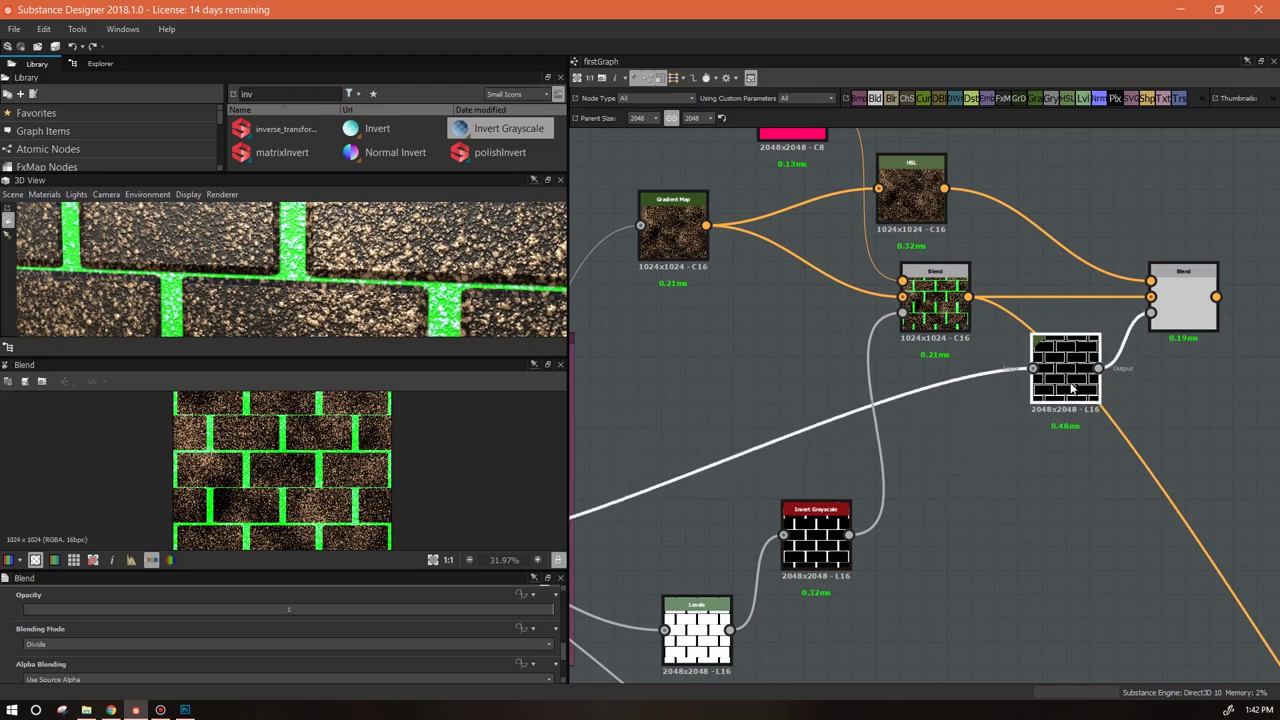
pyautogui.doubleClick(1068, 385)
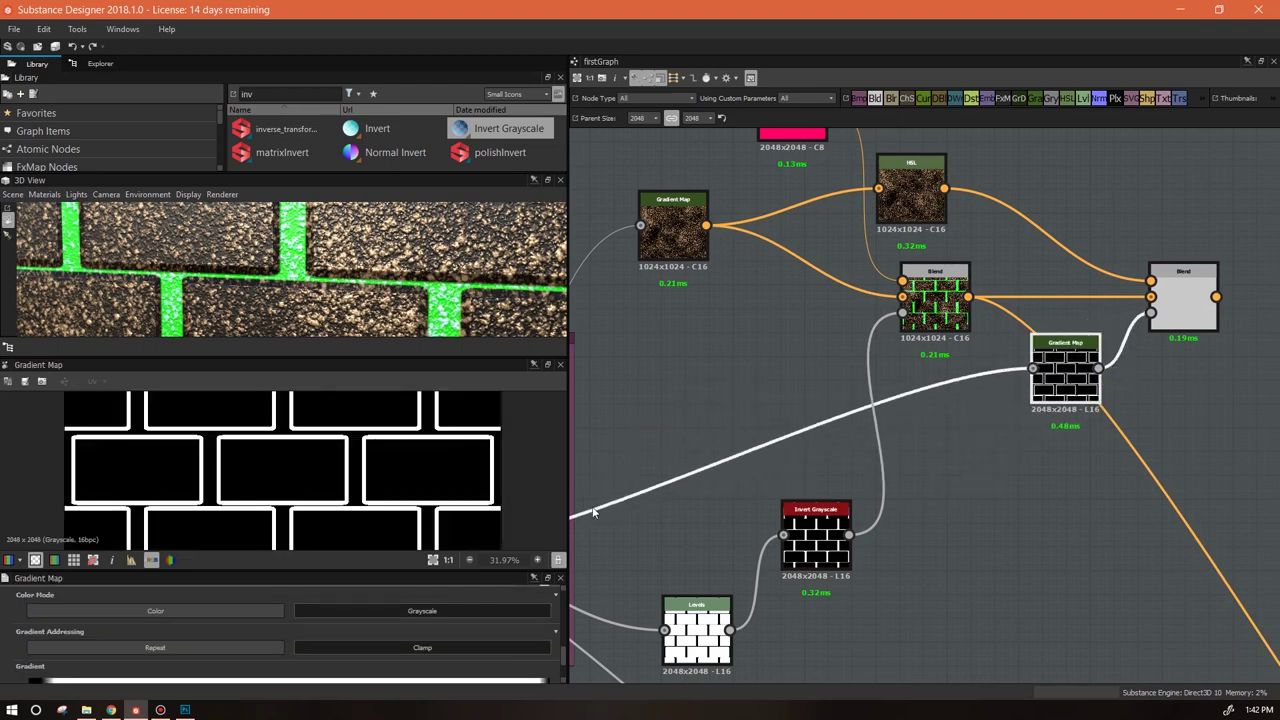
# Step: Preview the second Blend and connect it to the graph output fed by the first Blend, replacing that link
pyautogui.doubleClick(1182, 298)
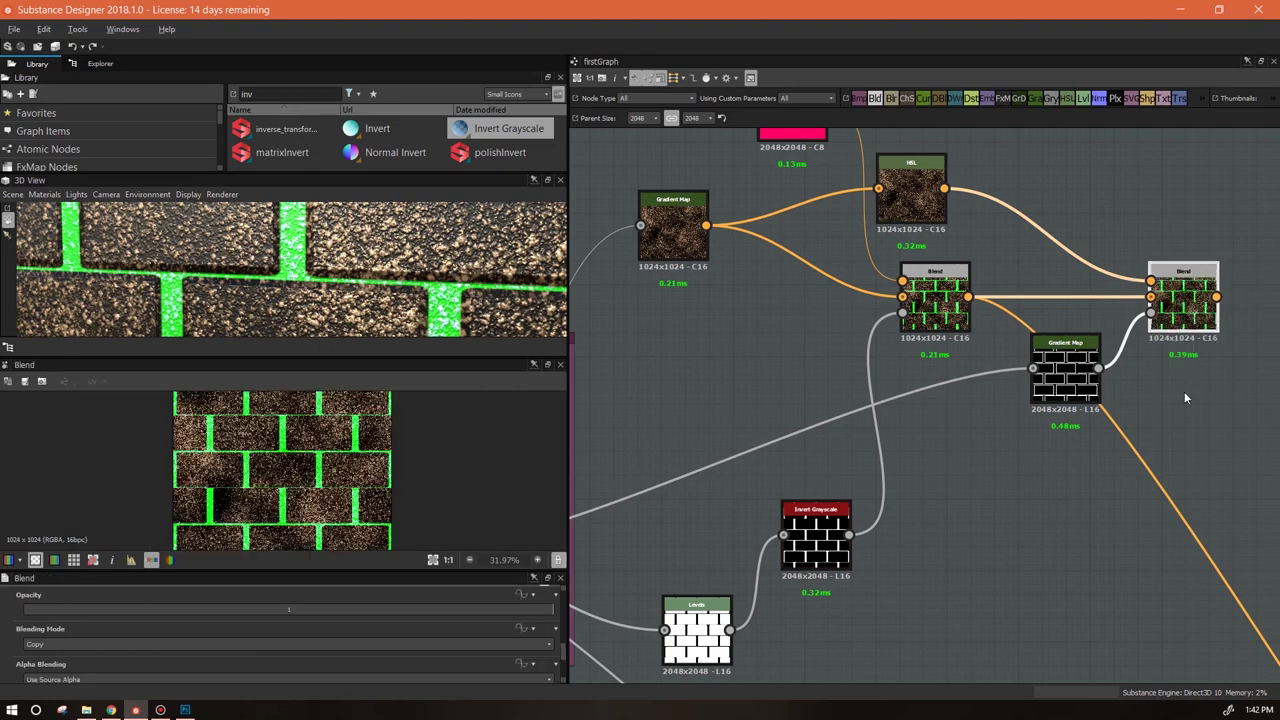
pyautogui.moveTo(1184, 391); pyautogui.dragTo(838, 305, button='middle')
pyautogui.scroll(-3, 988, 433)
pyautogui.moveTo(988, 433); pyautogui.dragTo(963, 397, button='middle')
pyautogui.moveTo(850, 198); pyautogui.dragTo(1069, 625)
pyautogui.moveTo(803, 414); pyautogui.dragTo(1065, 547, button='middle')
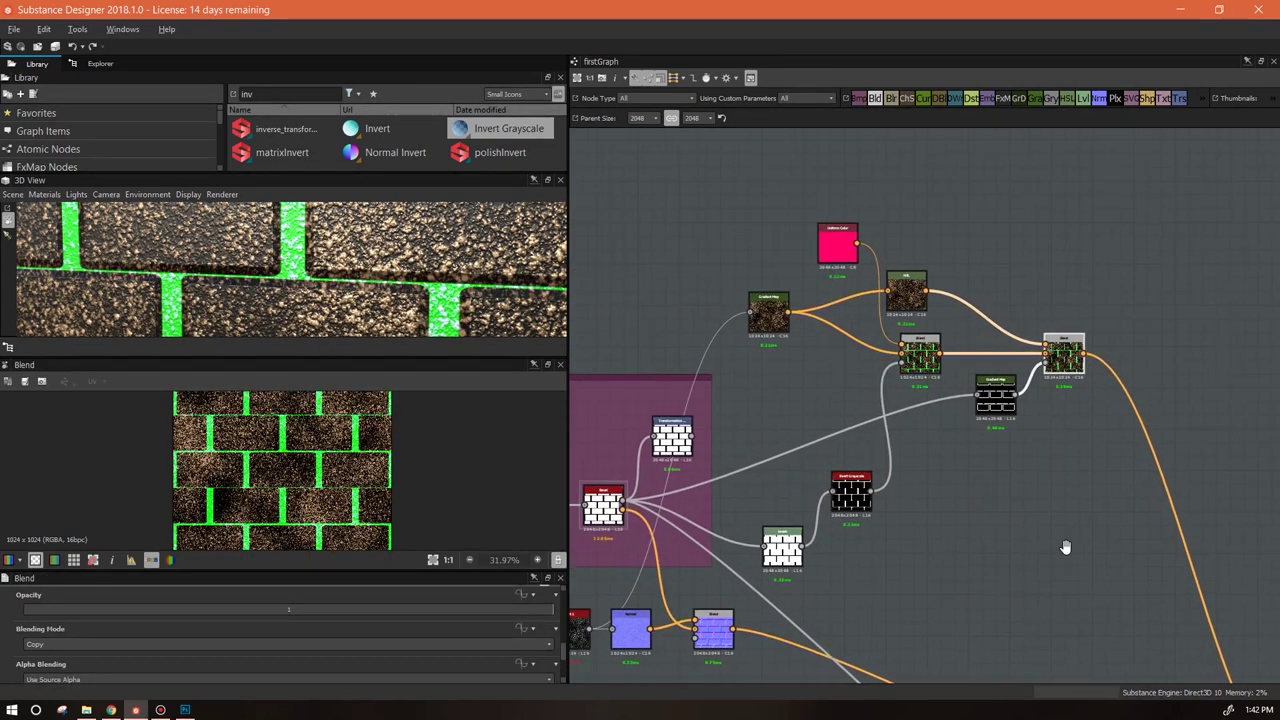
# Step: Align the HSL node above the first Blend and set its Hue to 0.48, Saturation to 0.89 and Lightness to 0.62
pyautogui.doubleClick(946, 268)
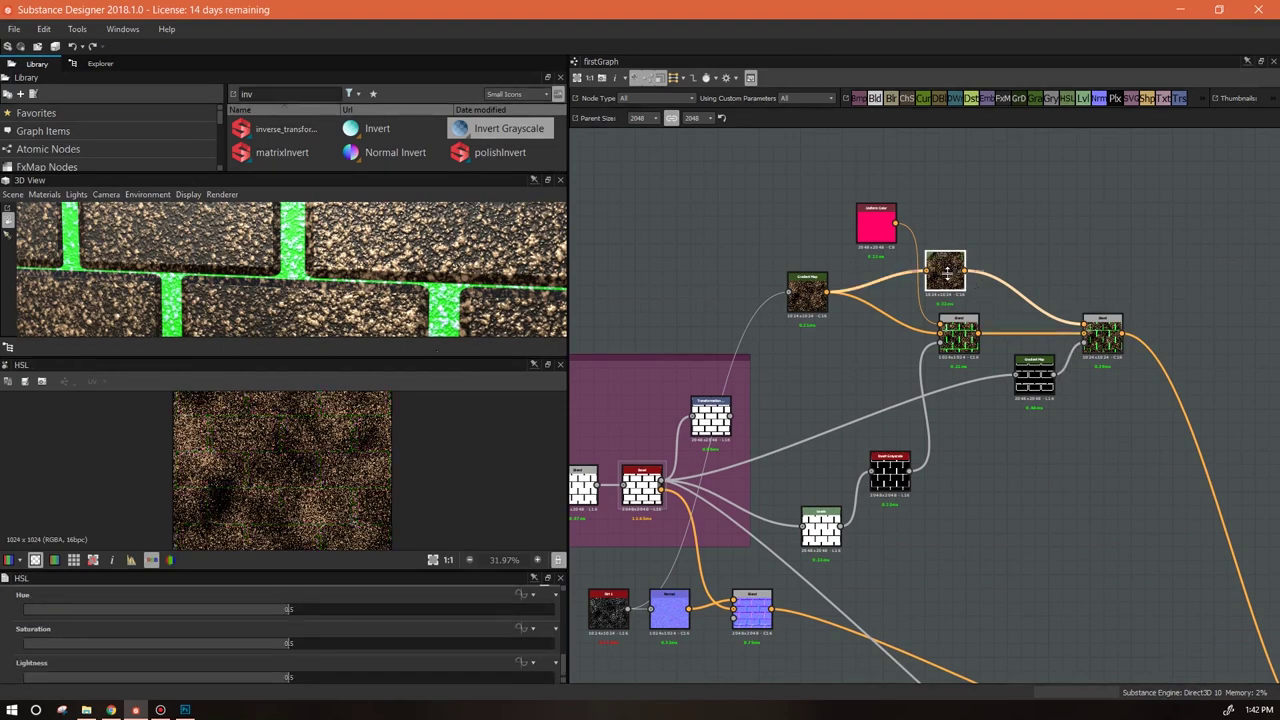
pyautogui.moveTo(946, 268); pyautogui.dragTo(960, 262)
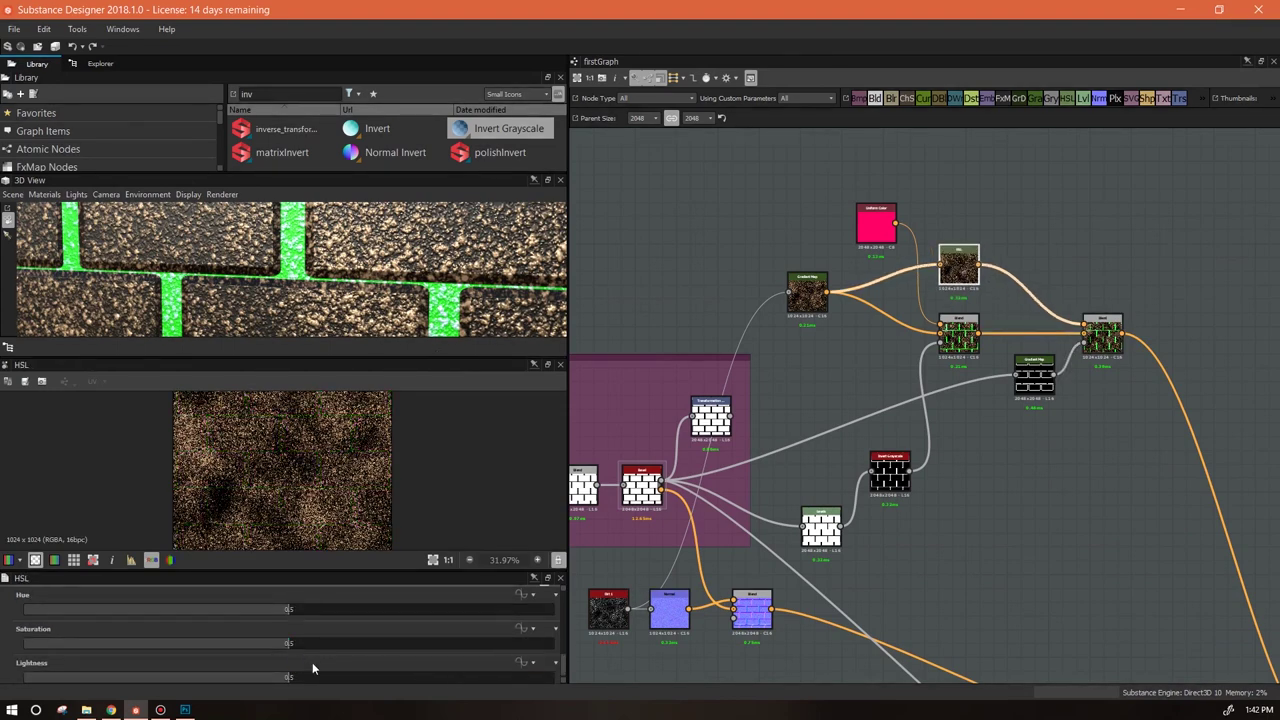
pyautogui.moveTo(287, 679); pyautogui.dragTo(351, 683)
pyautogui.moveTo(286, 611); pyautogui.dragTo(395, 615)
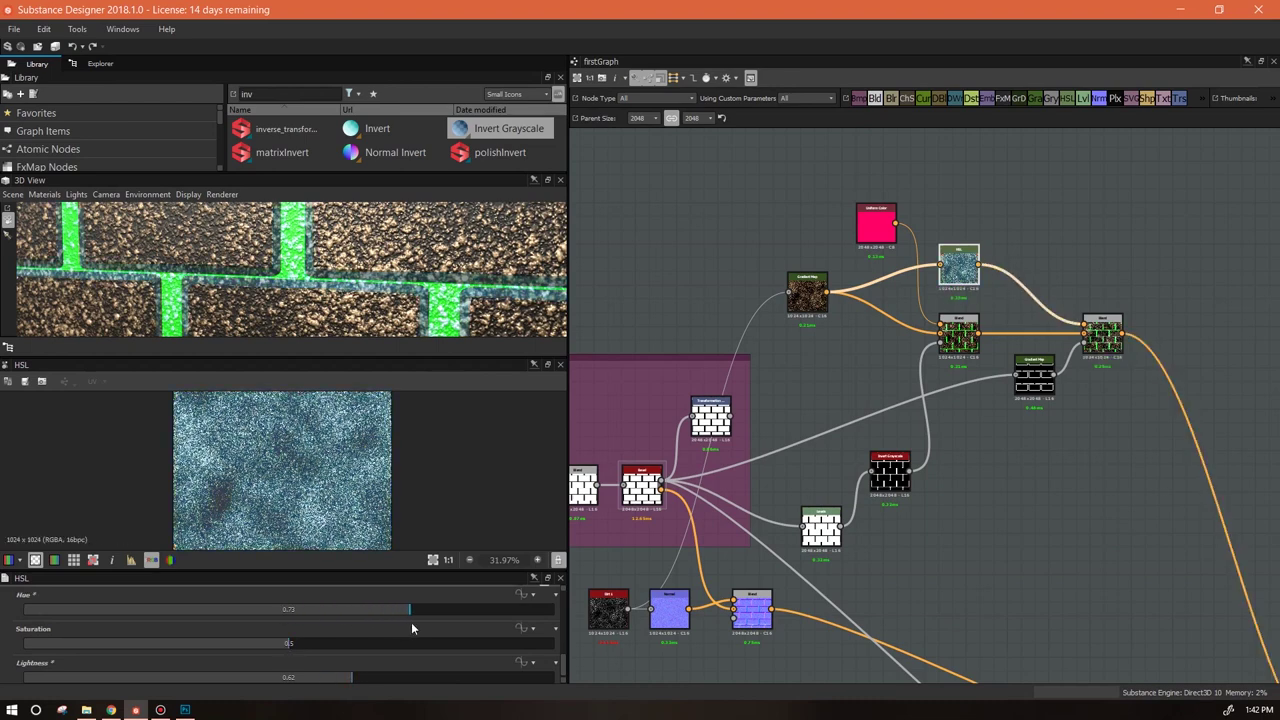
pyautogui.moveTo(295, 646); pyautogui.dragTo(494, 644)
pyautogui.moveTo(415, 610); pyautogui.dragTo(279, 622)
# Step: Enlarge the 3D view and examine the recolored edges around the bricks from near and far
pyautogui.moveTo(283, 357); pyautogui.dragTo(283, 528)
pyautogui.scroll(2, 318, 374)
pyautogui.scroll(-4, 318, 374)
pyautogui.moveTo(318, 374); pyautogui.dragTo(337, 410)
pyautogui.scroll(4, 219, 367)
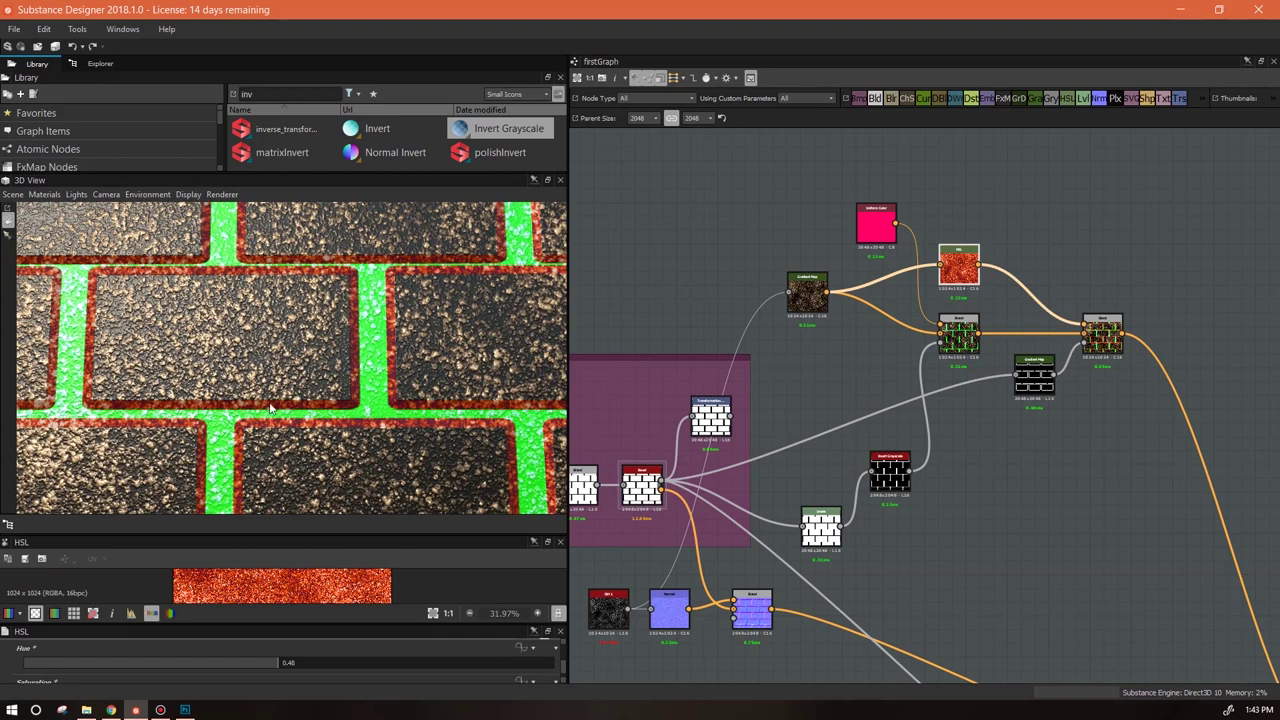
# Step: Move the HSL node slightly higher and enlarge its parameter area to show Hue, Saturation and Lightness together
pyautogui.moveTo(958, 270); pyautogui.dragTo(960, 263)
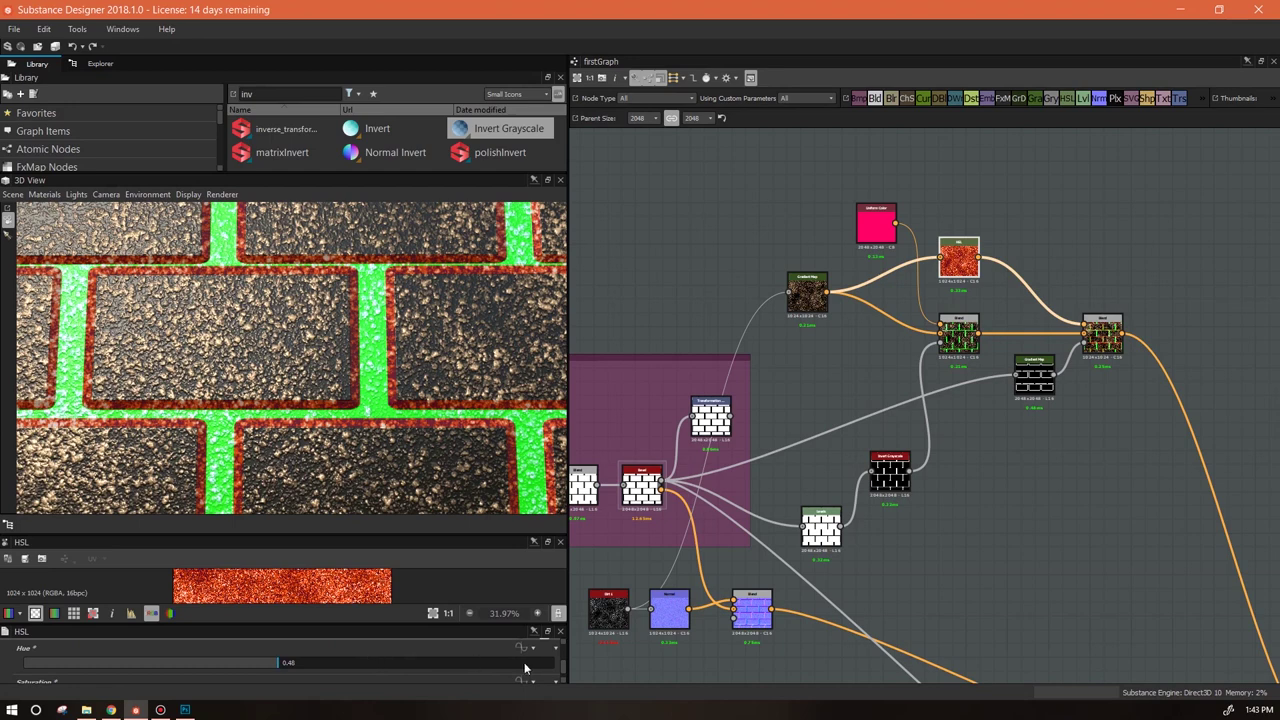
pyautogui.moveTo(485, 624); pyautogui.dragTo(490, 500)
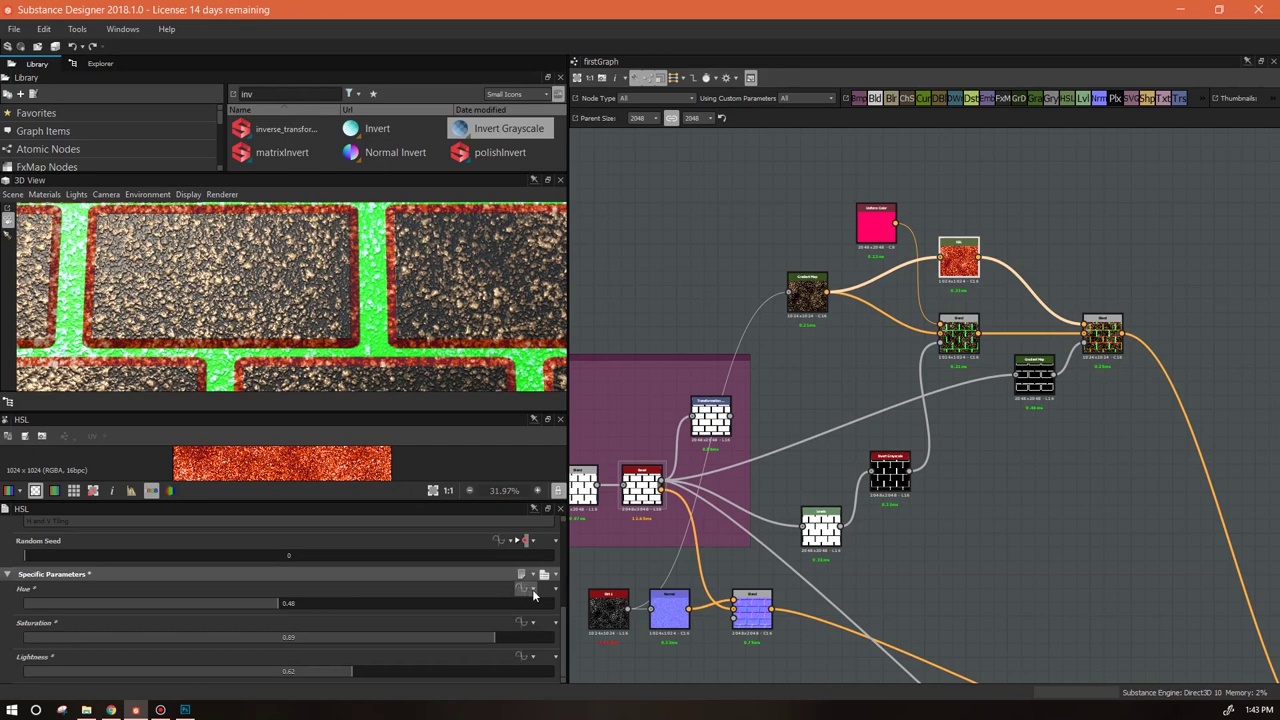
pyautogui.click(532, 589)
pyautogui.click(494, 592)
# Step: Inspect the mortar up close, preview the first Blend in an enlarged 2D view, and set its blending mode to Copy
pyautogui.moveTo(442, 306); pyautogui.dragTo(437, 349)
pyautogui.scroll(-5, 410, 300)
pyautogui.scroll(4, 437, 349)
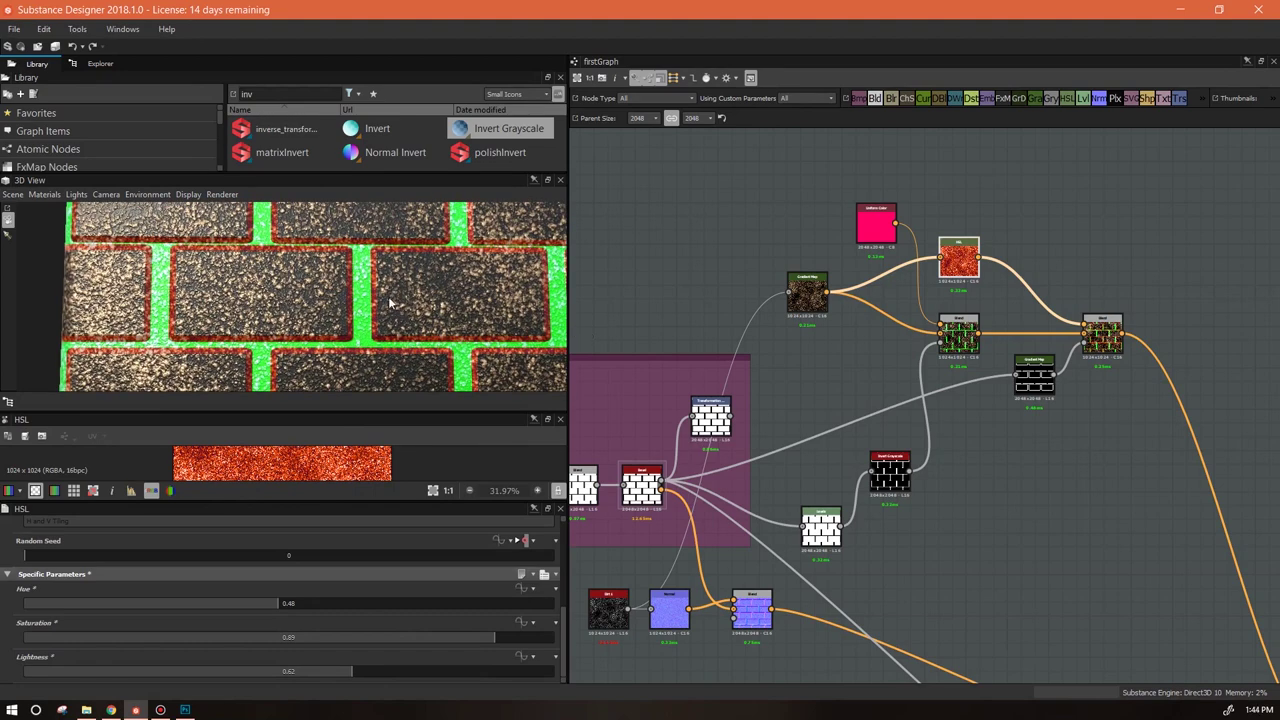
pyautogui.scroll(3, 390, 303)
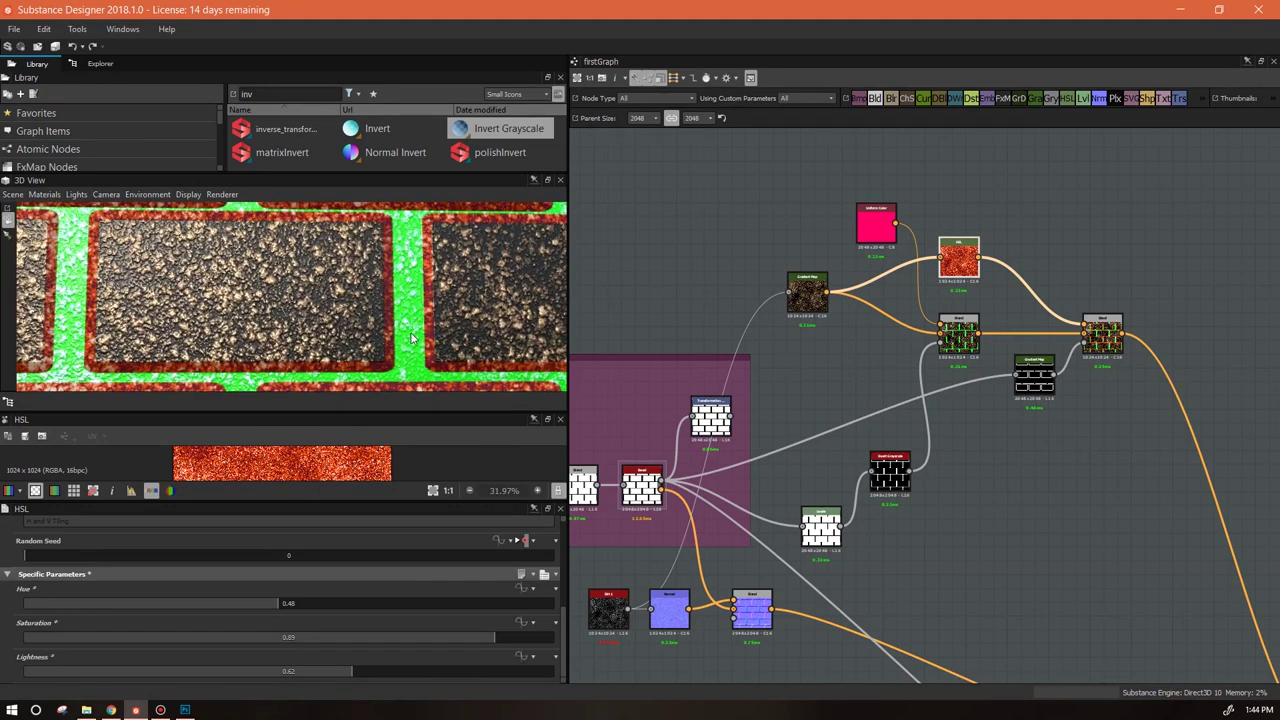
pyautogui.scroll(3, 410, 338)
pyautogui.moveTo(338, 410); pyautogui.dragTo(338, 302)
pyautogui.click(958, 338)
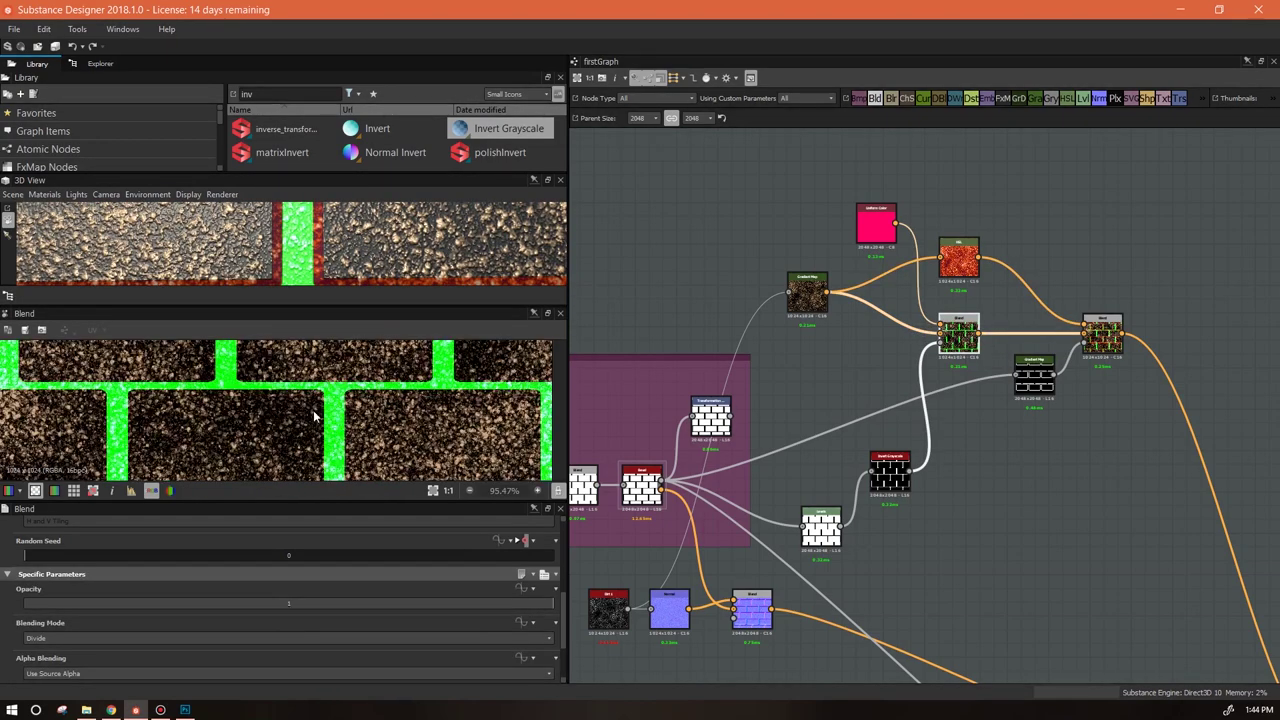
pyautogui.scroll(3, 316, 416)
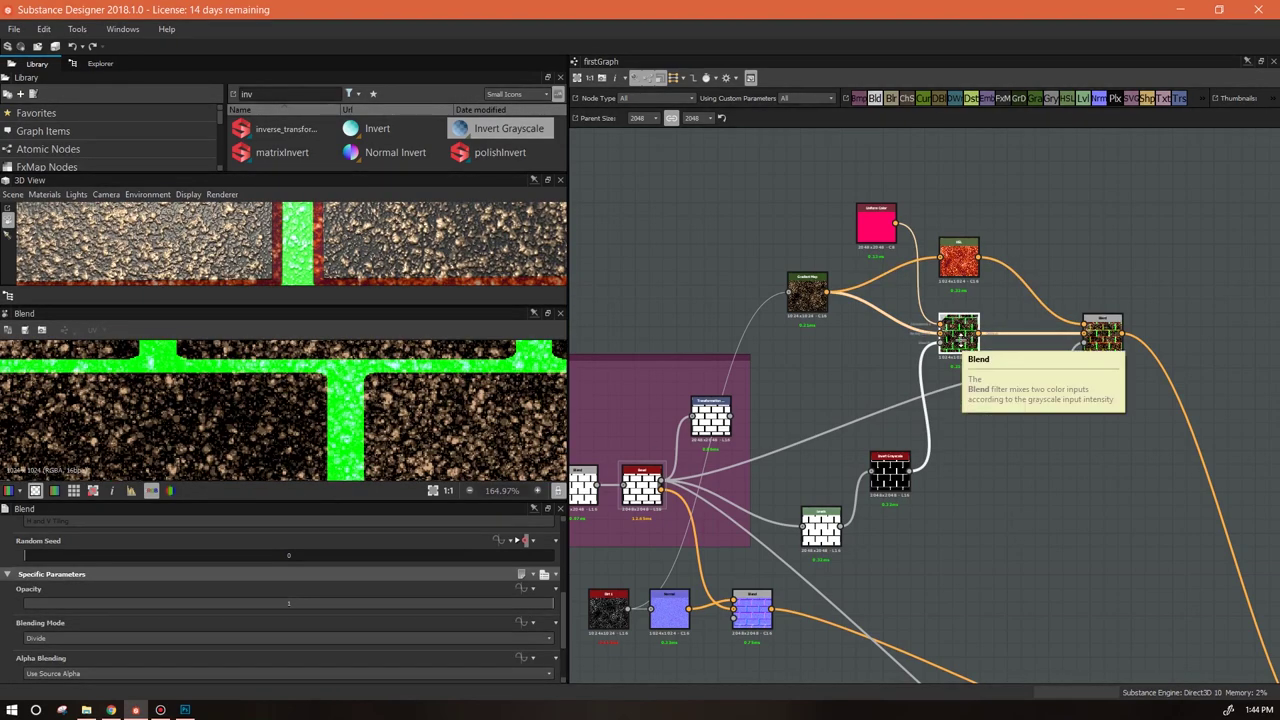
pyautogui.scroll(1, 958, 340)
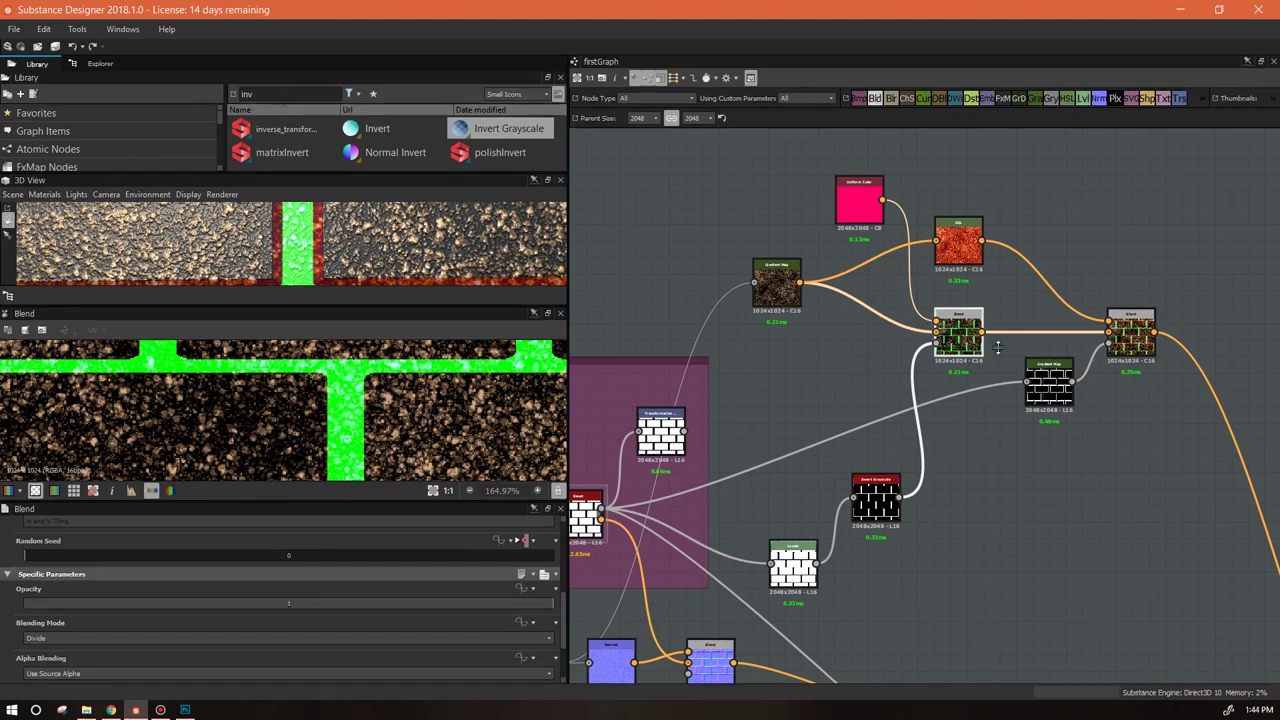
pyautogui.click(548, 640)
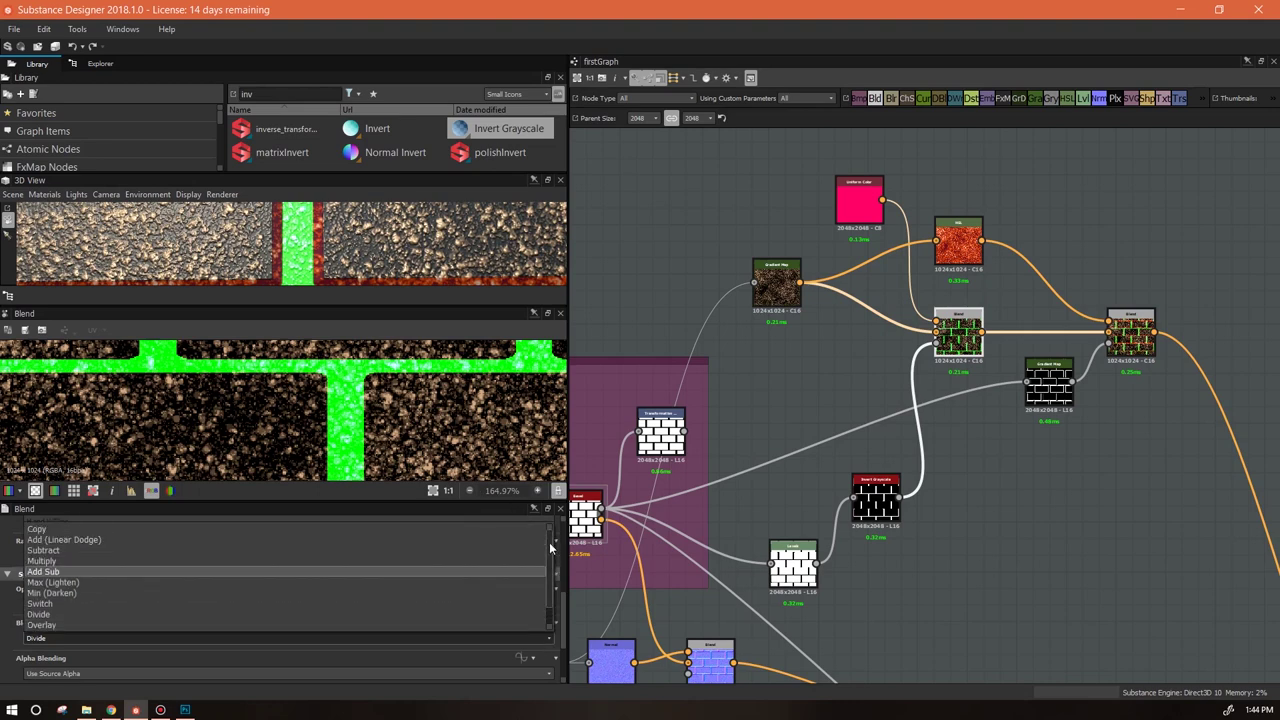
pyautogui.click(457, 528)
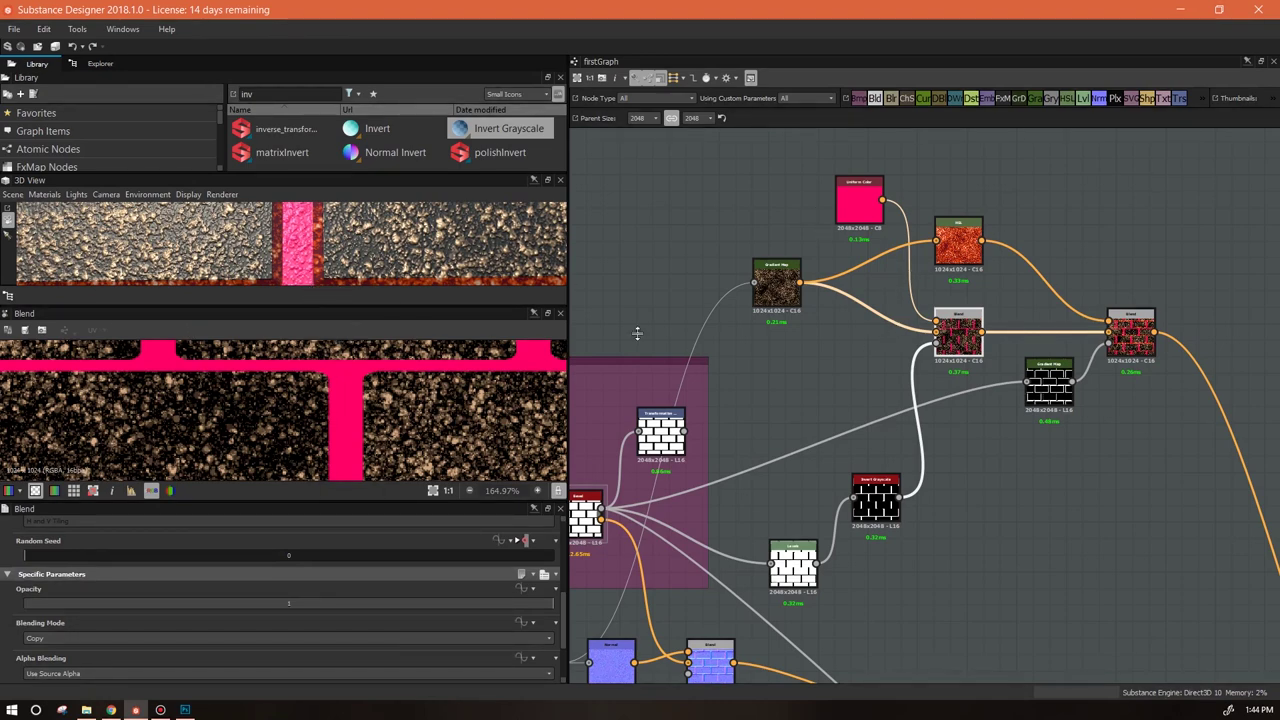
# Step: Move the brick Gradient Map farther from the Blends, enlarge the 3D view and inspect the bricks and mortar
pyautogui.moveTo(787, 284); pyautogui.dragTo(770, 284)
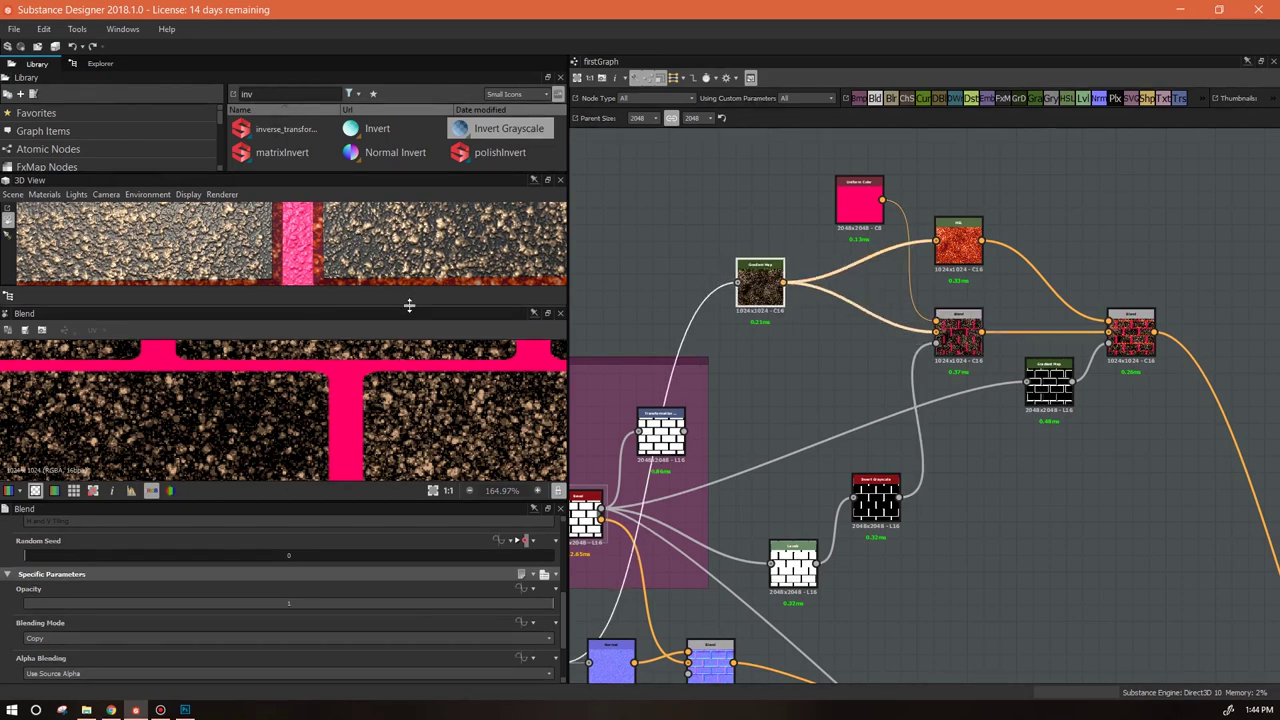
pyautogui.moveTo(409, 302); pyautogui.dragTo(409, 458)
pyautogui.moveTo(306, 365); pyautogui.dragTo(172, 283)
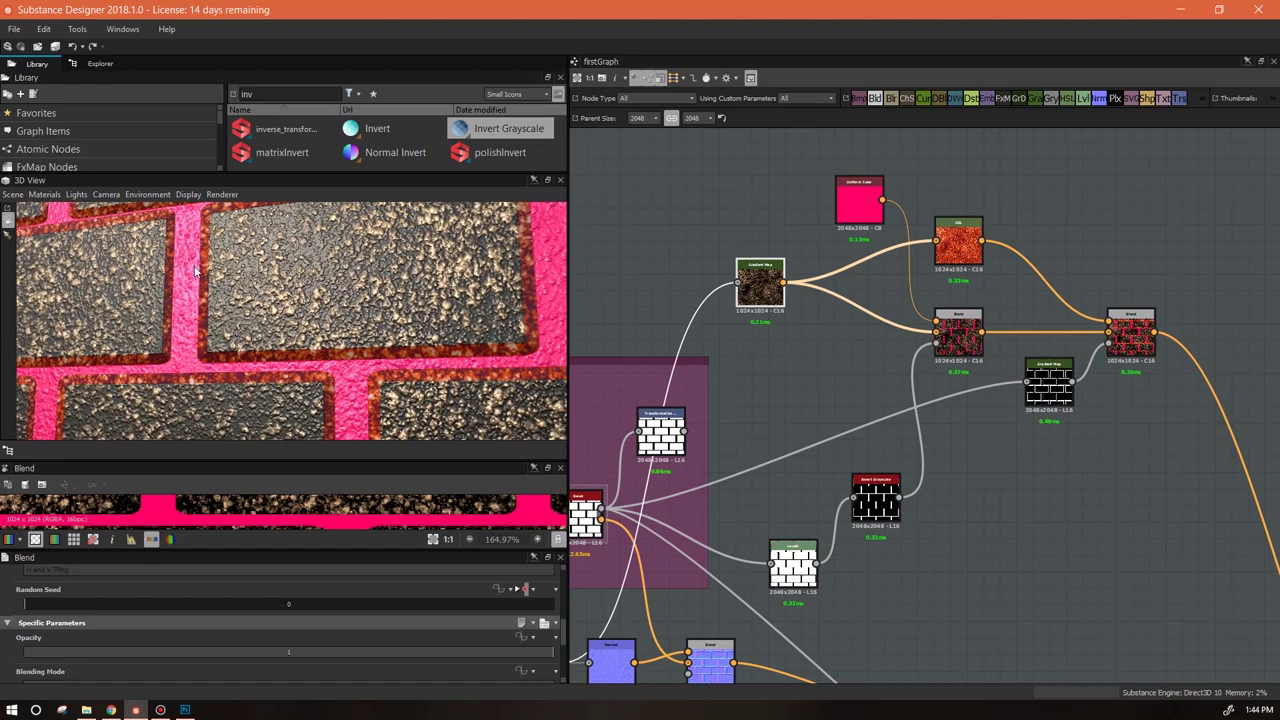
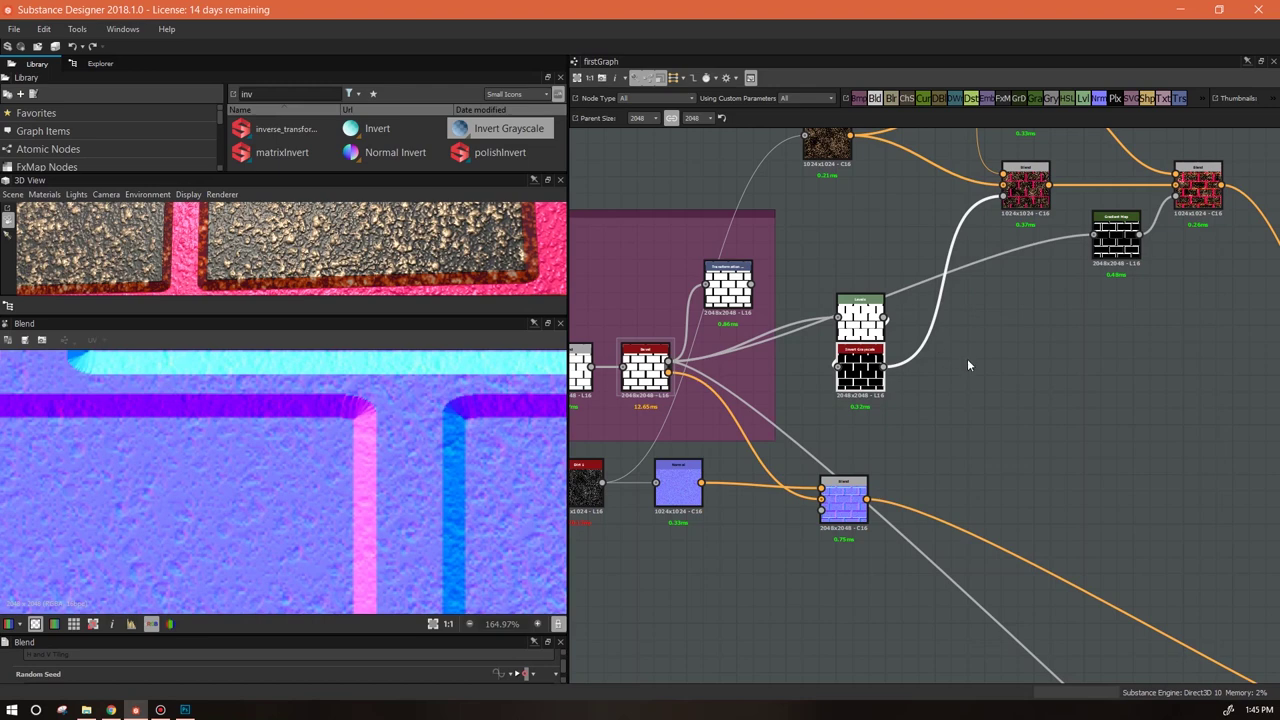
# Step: Move the Normal node closer to the normal-map Blend and connect the Levels brick mask to that Blend's opacity input
pyautogui.scroll(1, 967, 366)
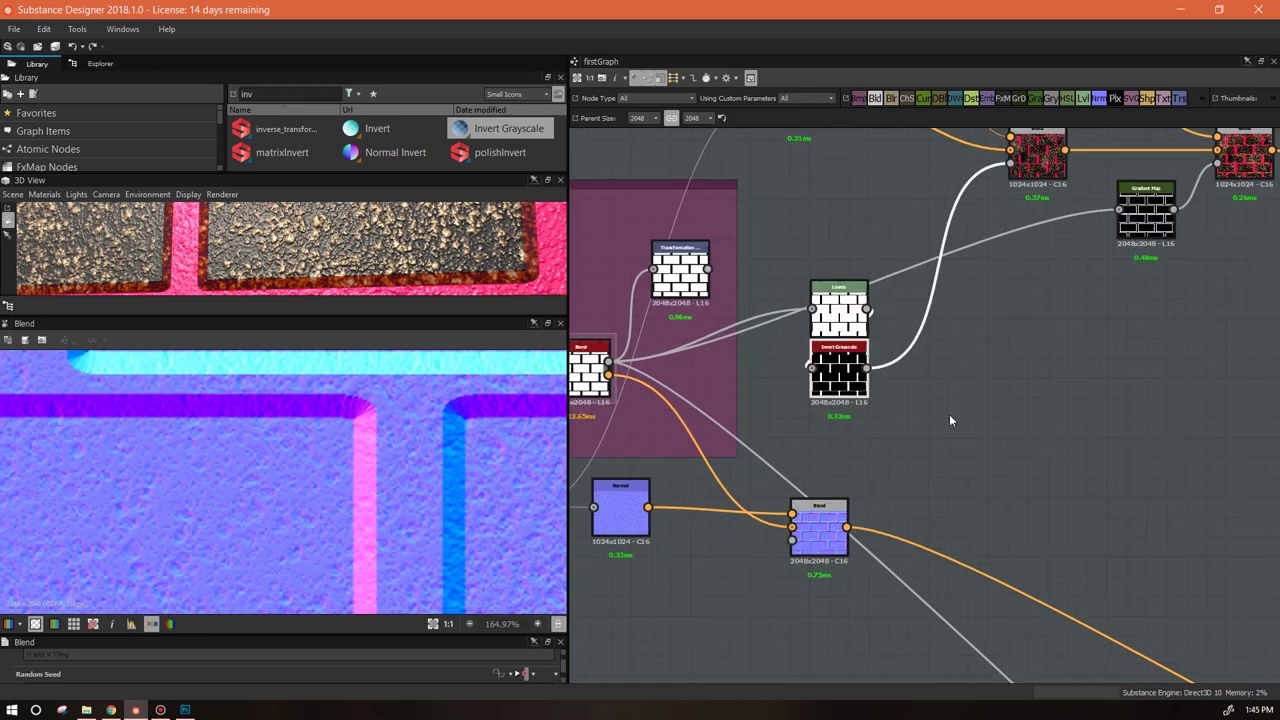
pyautogui.moveTo(958, 413); pyautogui.dragTo(910, 458, button='middle')
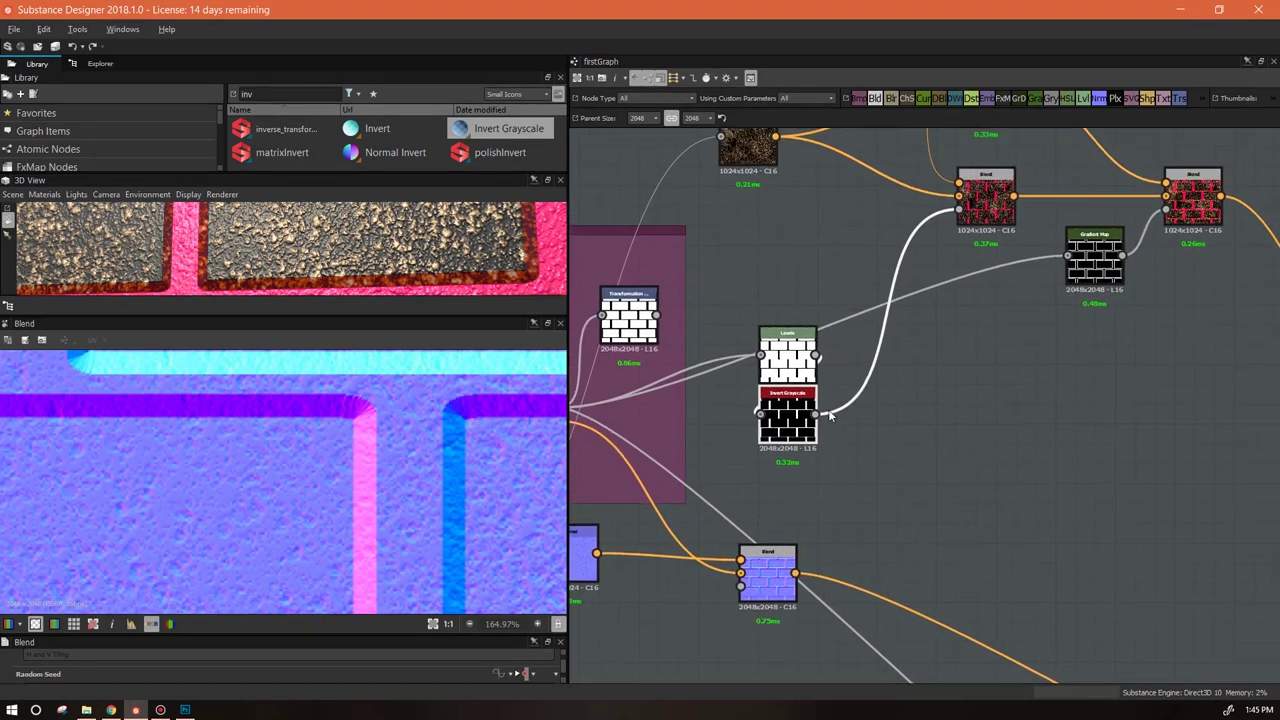
pyautogui.moveTo(594, 566); pyautogui.dragTo(664, 553)
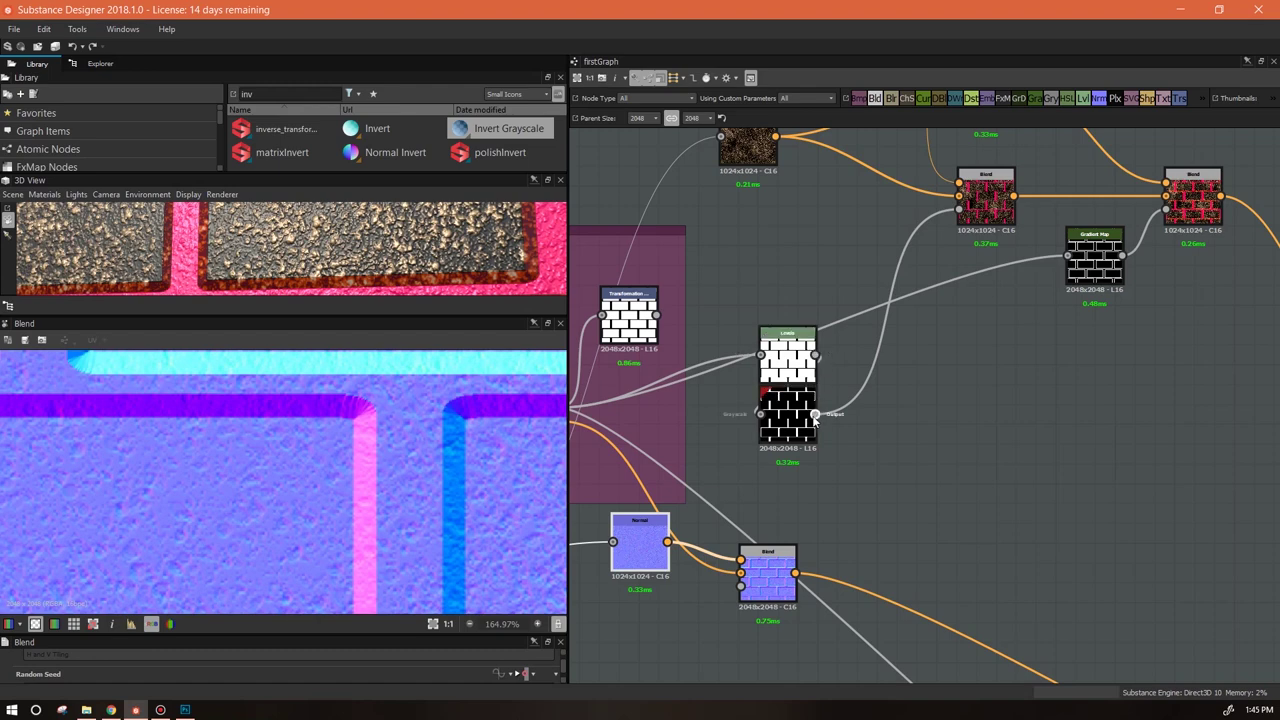
pyautogui.moveTo(815, 413); pyautogui.dragTo(742, 586)
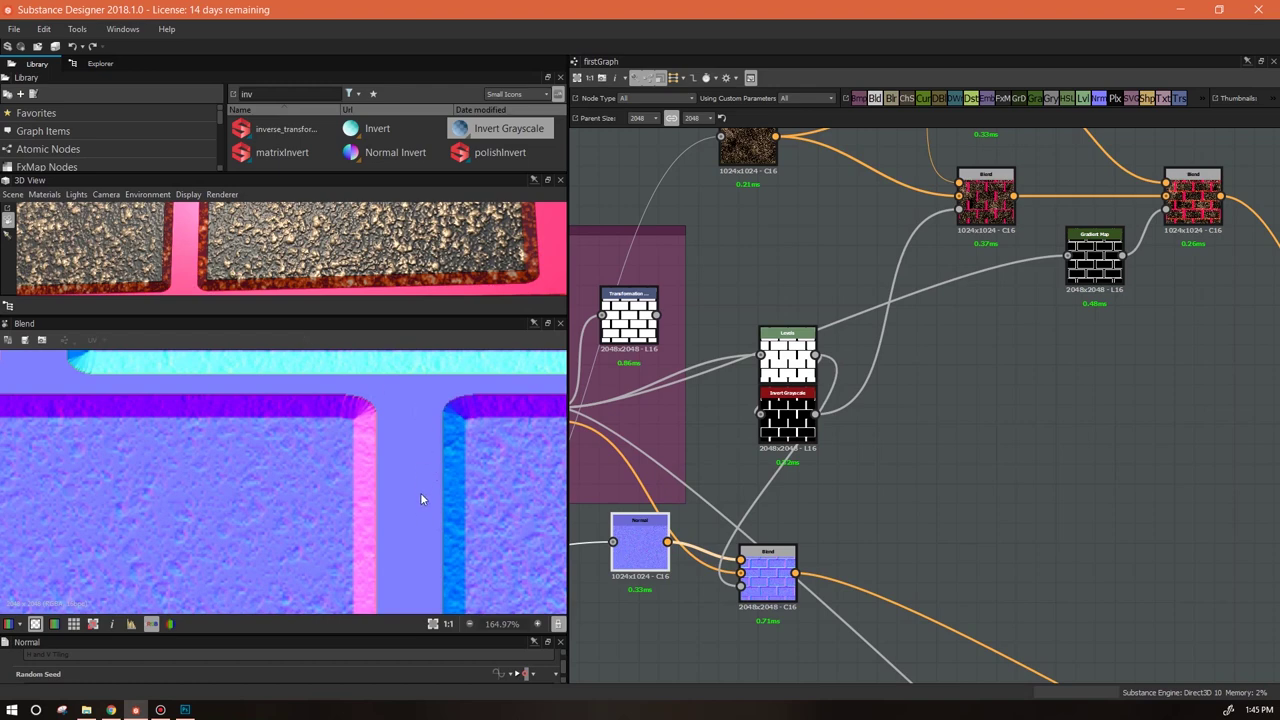
pyautogui.moveTo(637, 550)
pyautogui.mouseDown()
pyautogui.moveTo(665, 533)
pyautogui.moveTo(656, 542)
pyautogui.mouseUp()
# Step: Preview the Levels mask, enlarge the 3D view and examine the mortar surface from near and far
pyautogui.doubleClick(775, 358)
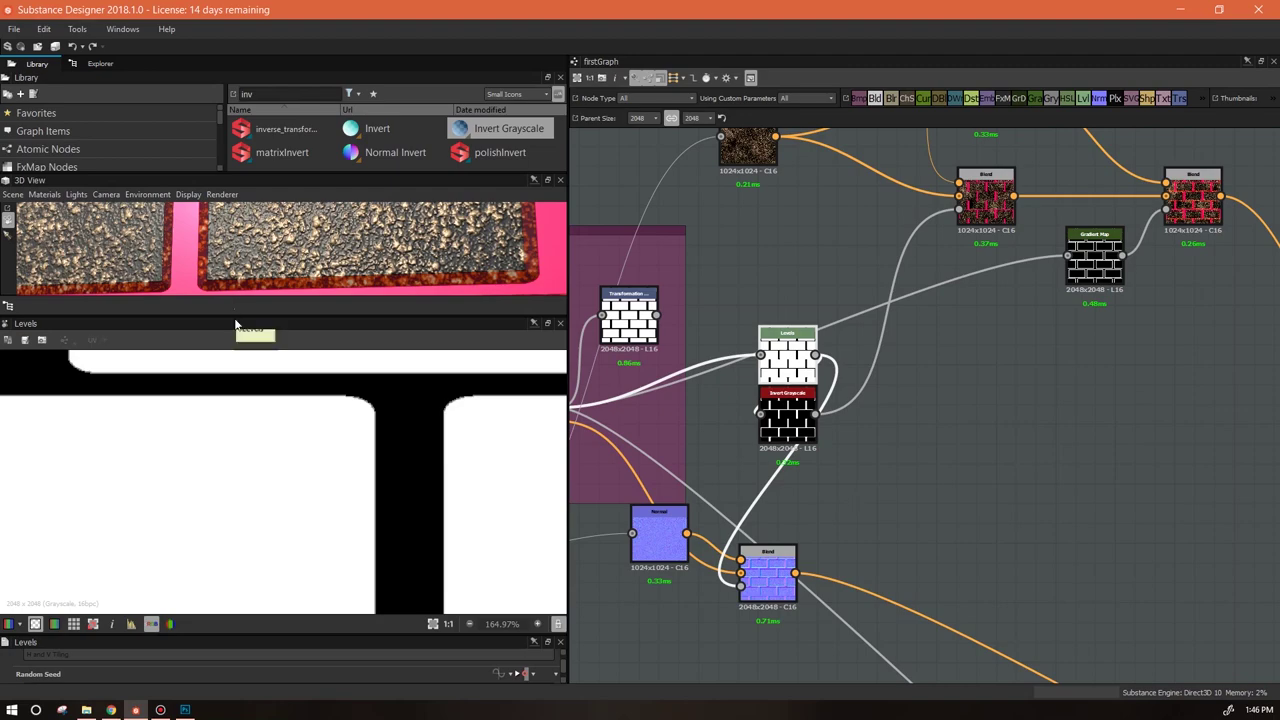
pyautogui.moveTo(234, 318); pyautogui.dragTo(300, 541)
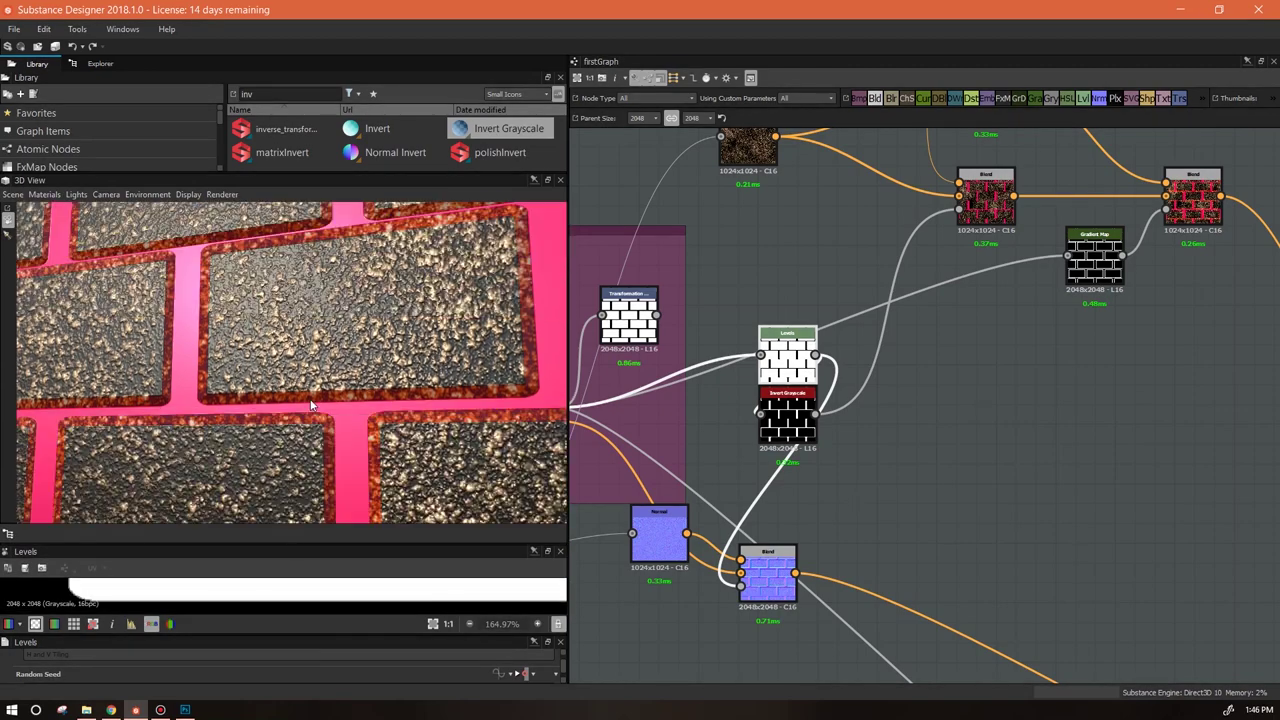
pyautogui.keyDown('alt'); pyautogui.moveTo(310, 391); pyautogui.dragTo(380, 400); pyautogui.keyUp('alt')
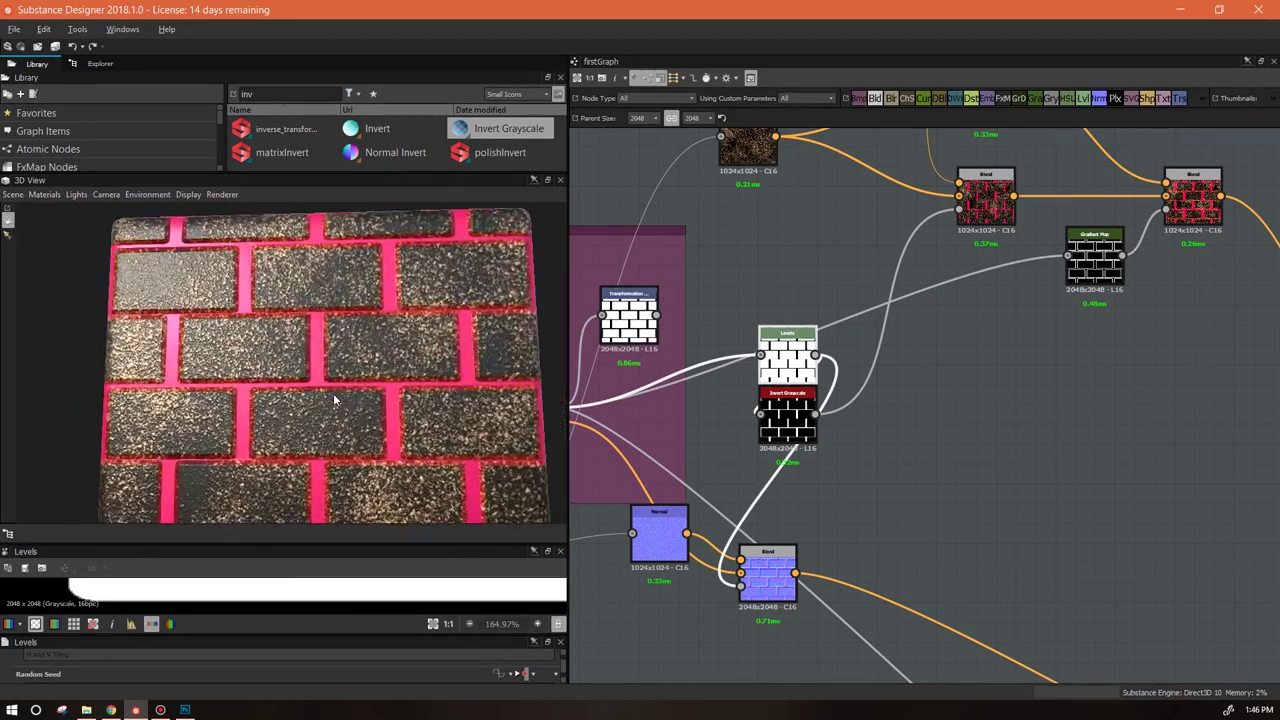
pyautogui.scroll(5, 335, 400)
pyautogui.scroll(-5, 335, 400)
pyautogui.moveTo(1030, 437); pyautogui.dragTo(900, 496, button='middle')
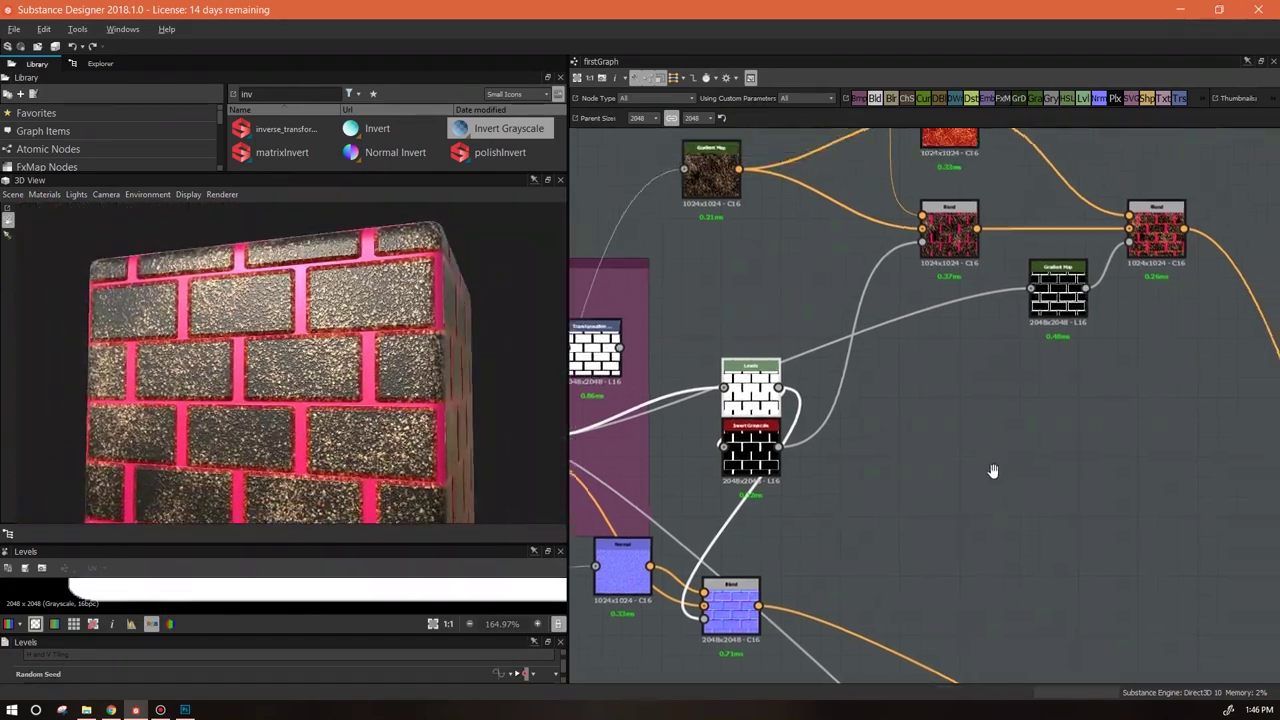
pyautogui.scroll(5, 378, 348)
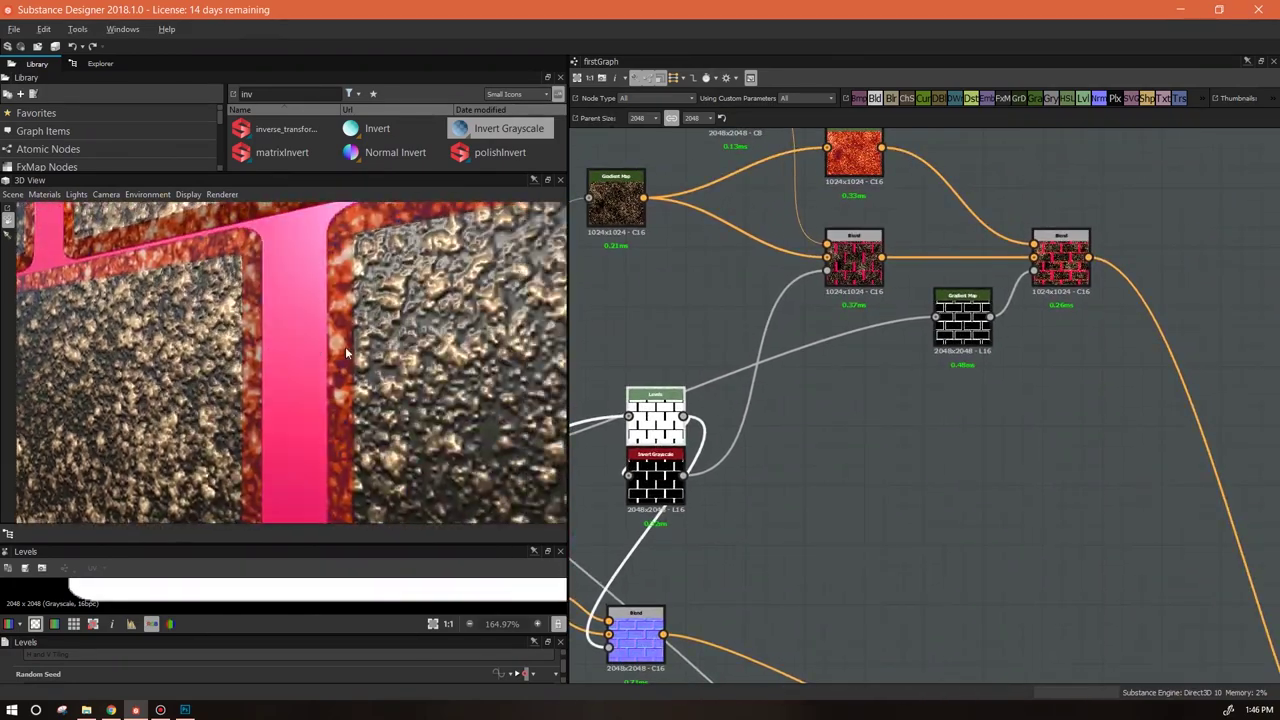
pyautogui.scroll(-5, 343, 335)
pyautogui.moveTo(764, 433); pyautogui.dragTo(945, 272, button='middle')
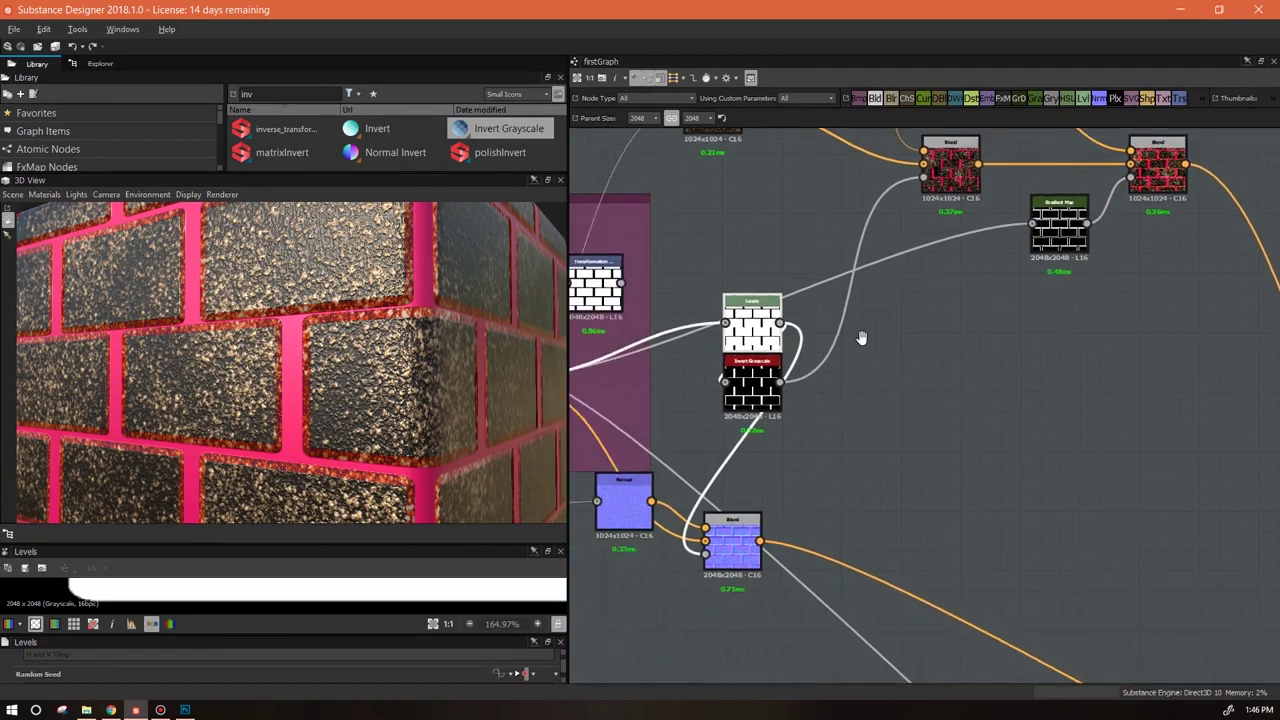
# Step: Preview the normal-map Blend in an enlarged 2D view, examine brick and mortar normals up close, and compare with the 3D bricks
pyautogui.click(818, 465)
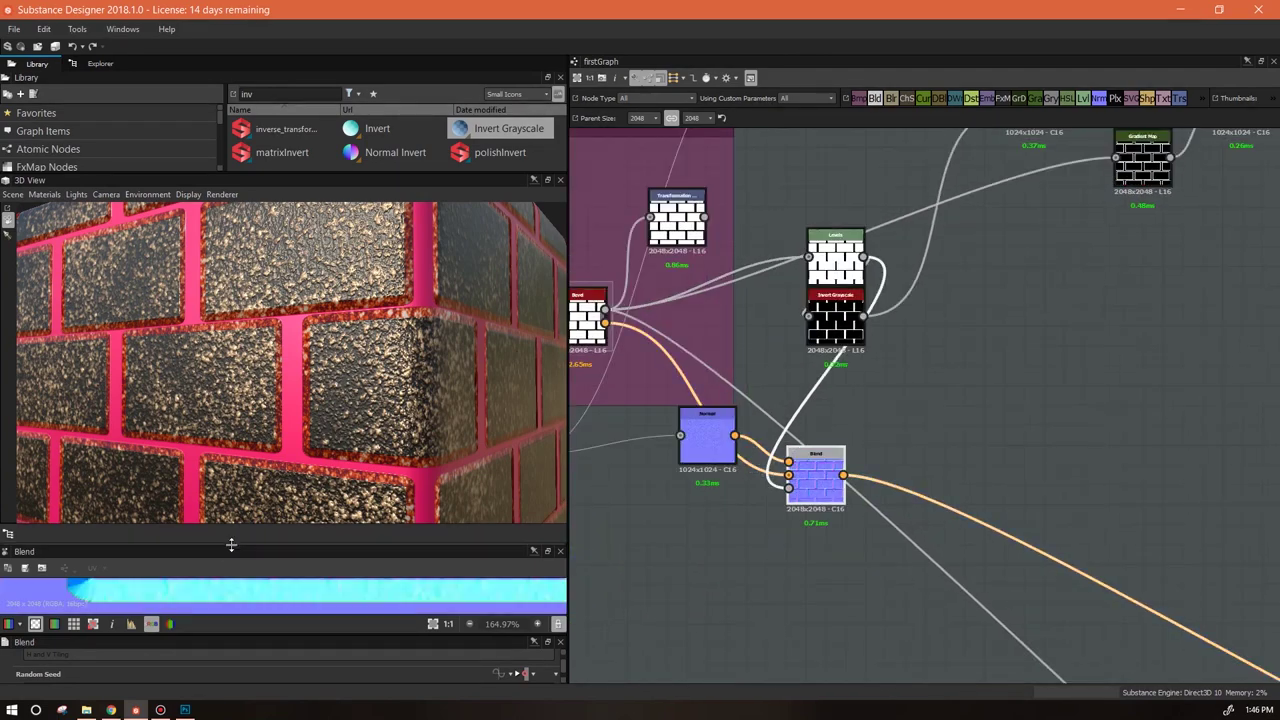
pyautogui.moveTo(230, 545); pyautogui.dragTo(232, 277)
pyautogui.scroll(-3, 327, 370)
pyautogui.moveTo(322, 399); pyautogui.dragTo(409, 376, button='middle')
pyautogui.scroll(2, 409, 376)
pyautogui.moveTo(303, 386); pyautogui.dragTo(174, 377, button='middle')
pyautogui.scroll(2, 170, 377)
pyautogui.scroll(-1, 152, 381)
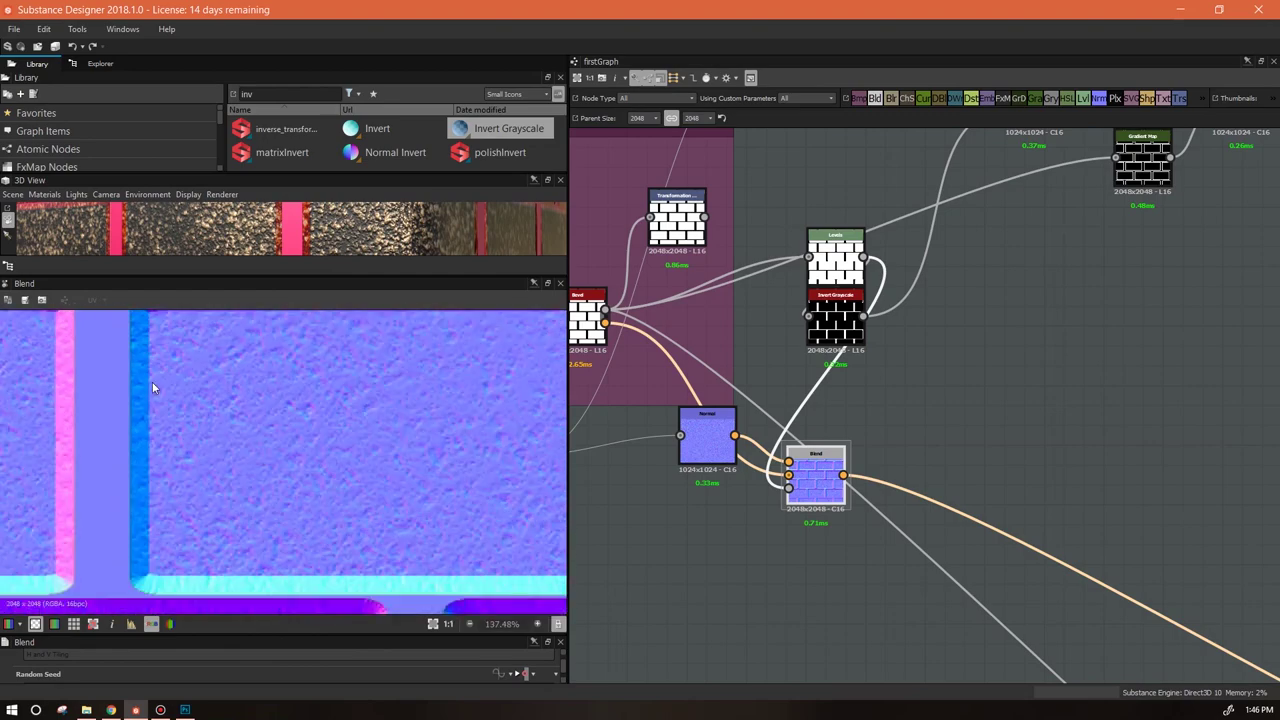
pyautogui.scroll(-3, 152, 381)
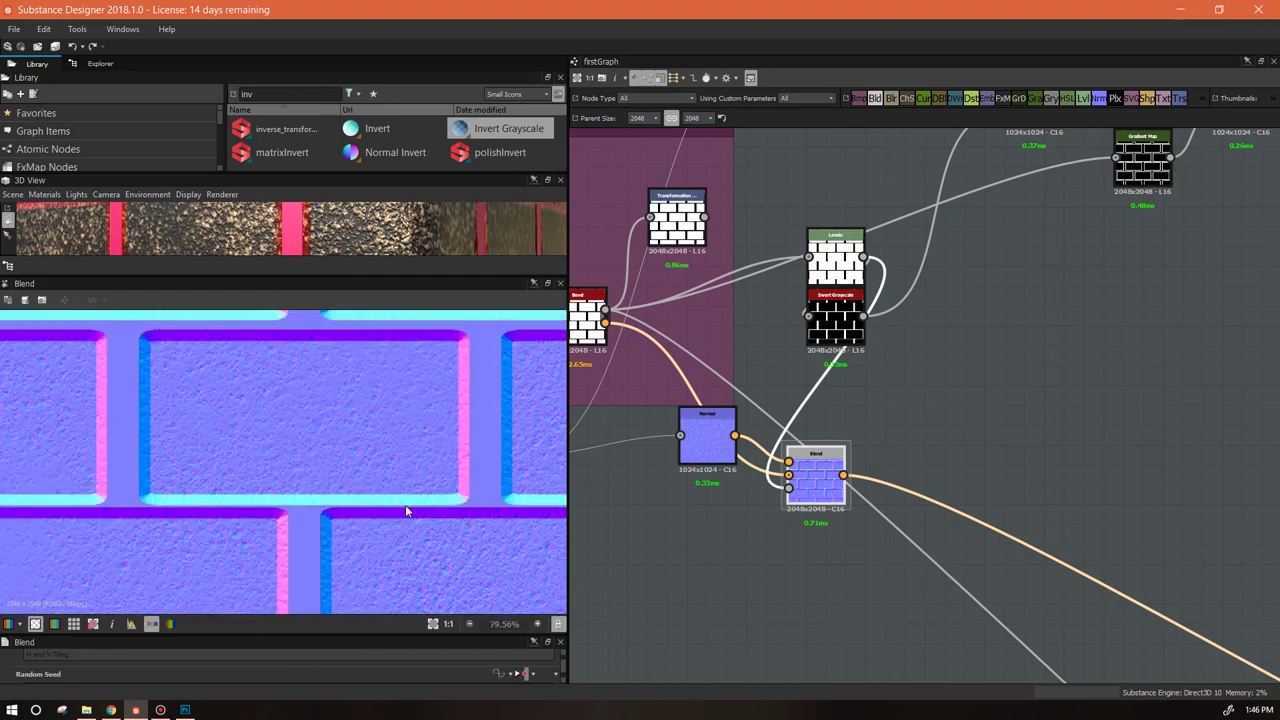
pyautogui.moveTo(436, 466); pyautogui.dragTo(271, 551, button='middle')
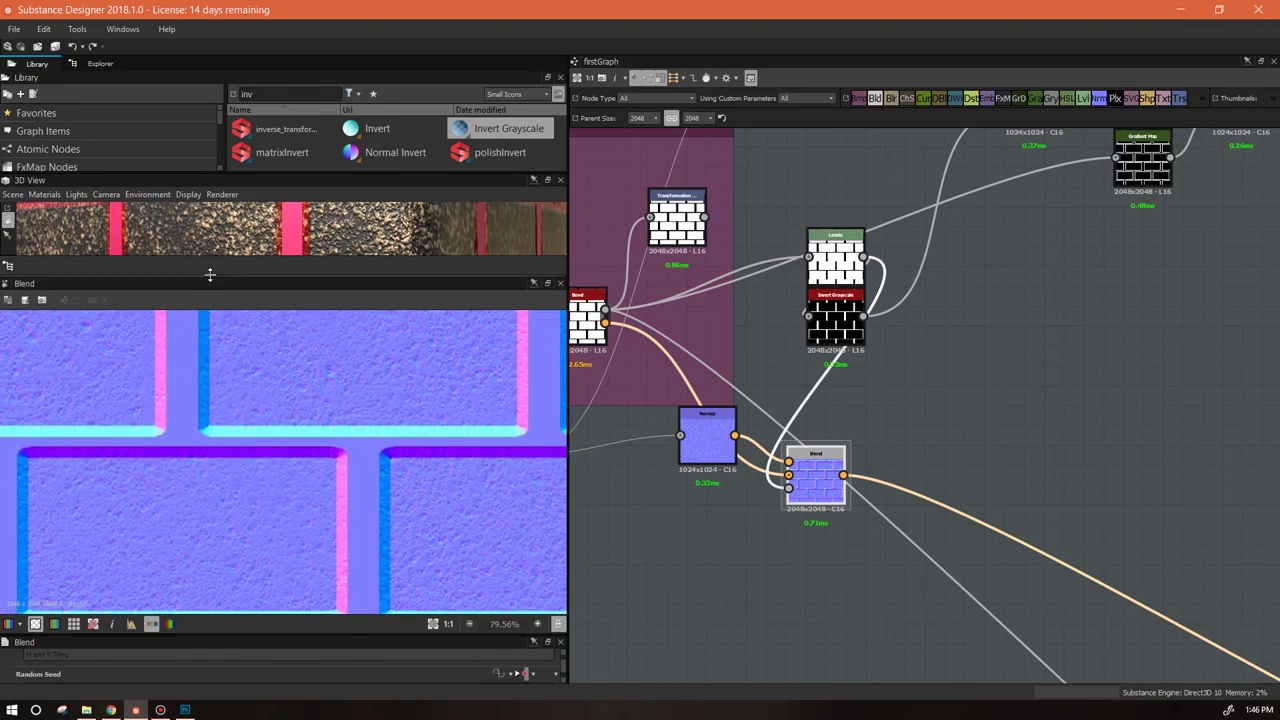
pyautogui.moveTo(210, 277); pyautogui.dragTo(296, 537)
pyautogui.press('f')
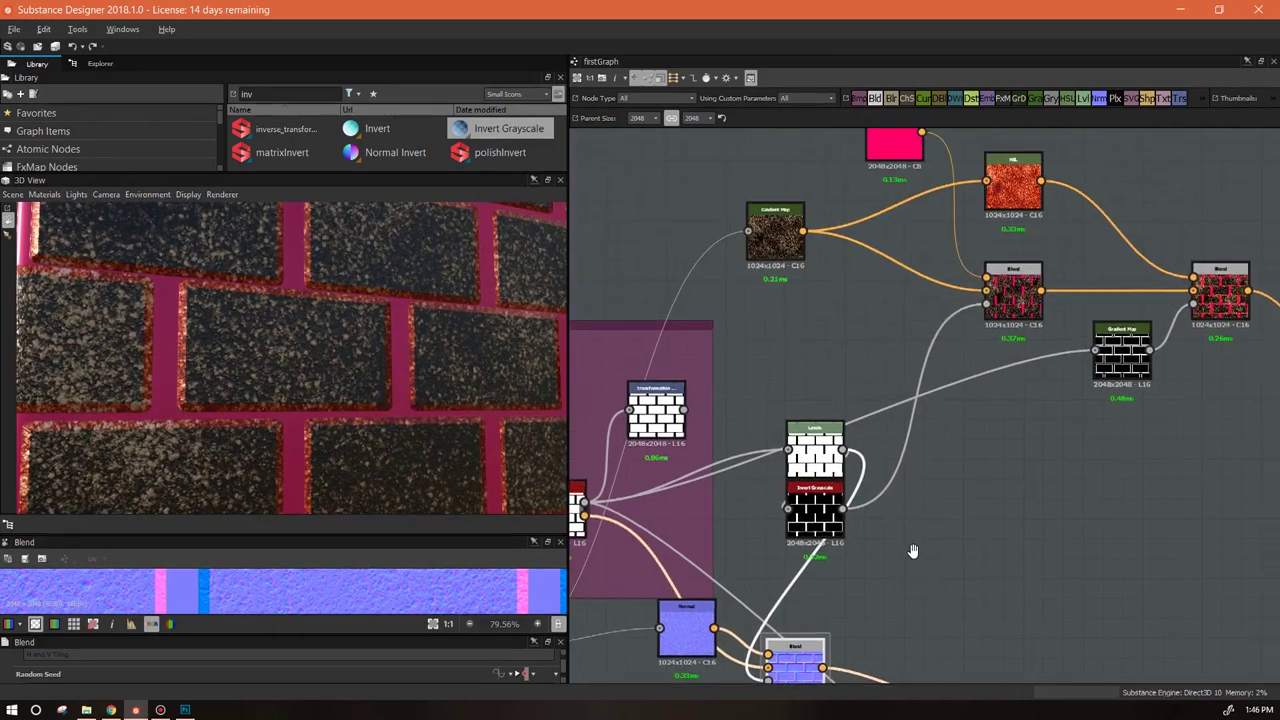
# Step: Arrange the HSL, both color Blends, the Gradient Maps and the pink Uniform Color into a compact cluster
pyautogui.click(898, 348)
pyautogui.moveTo(888, 283); pyautogui.dragTo(934, 278)
pyautogui.moveTo(898, 347); pyautogui.dragTo(934, 322)
pyautogui.moveTo(952, 384); pyautogui.dragTo(958, 397)
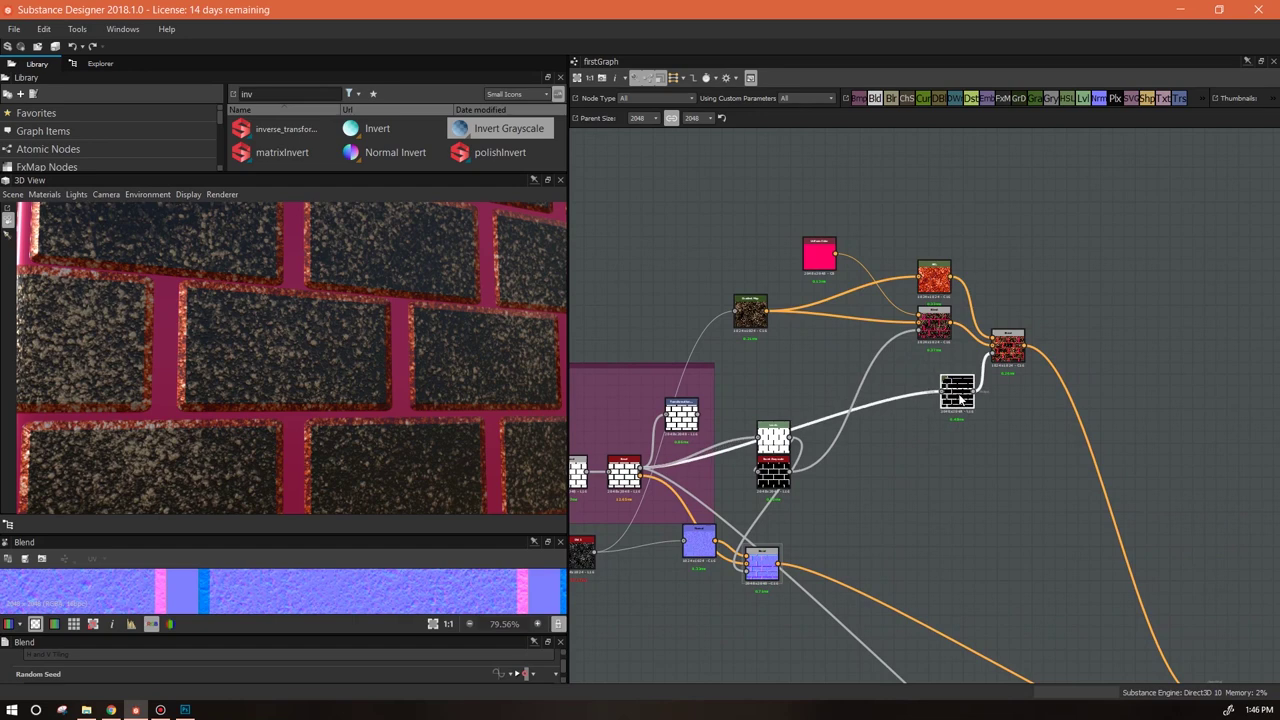
pyautogui.moveTo(819, 256); pyautogui.dragTo(865, 296)
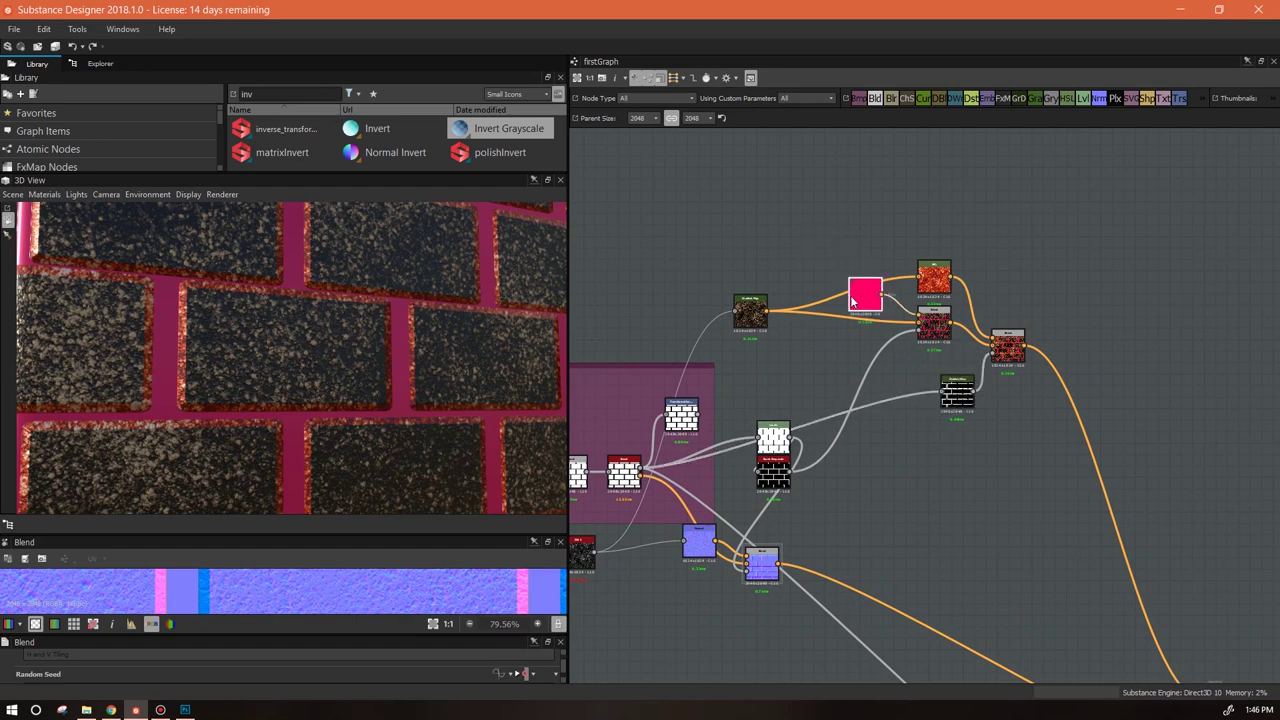
pyautogui.moveTo(766, 317); pyautogui.dragTo(858, 349)
# Step: Examine the graph's output nodes, the Uniform Color shared by Roughness and Metallic, and the reflections on the 3D bricks
pyautogui.moveTo(911, 537); pyautogui.dragTo(743, 245, button='middle')
pyautogui.moveTo(1163, 663); pyautogui.dragTo(1012, 493, button='middle')
pyautogui.moveTo(1031, 420); pyautogui.dragTo(767, 456, button='middle')
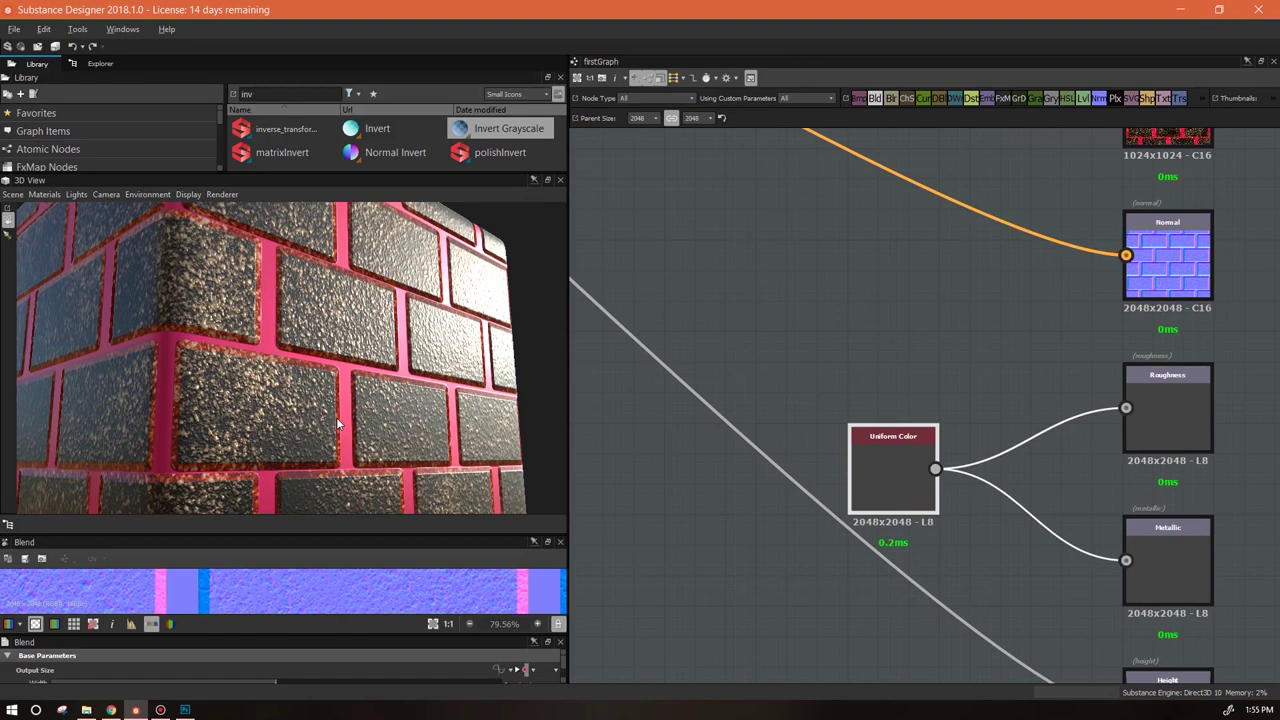
pyautogui.moveTo(336, 417); pyautogui.dragTo(665, 465)
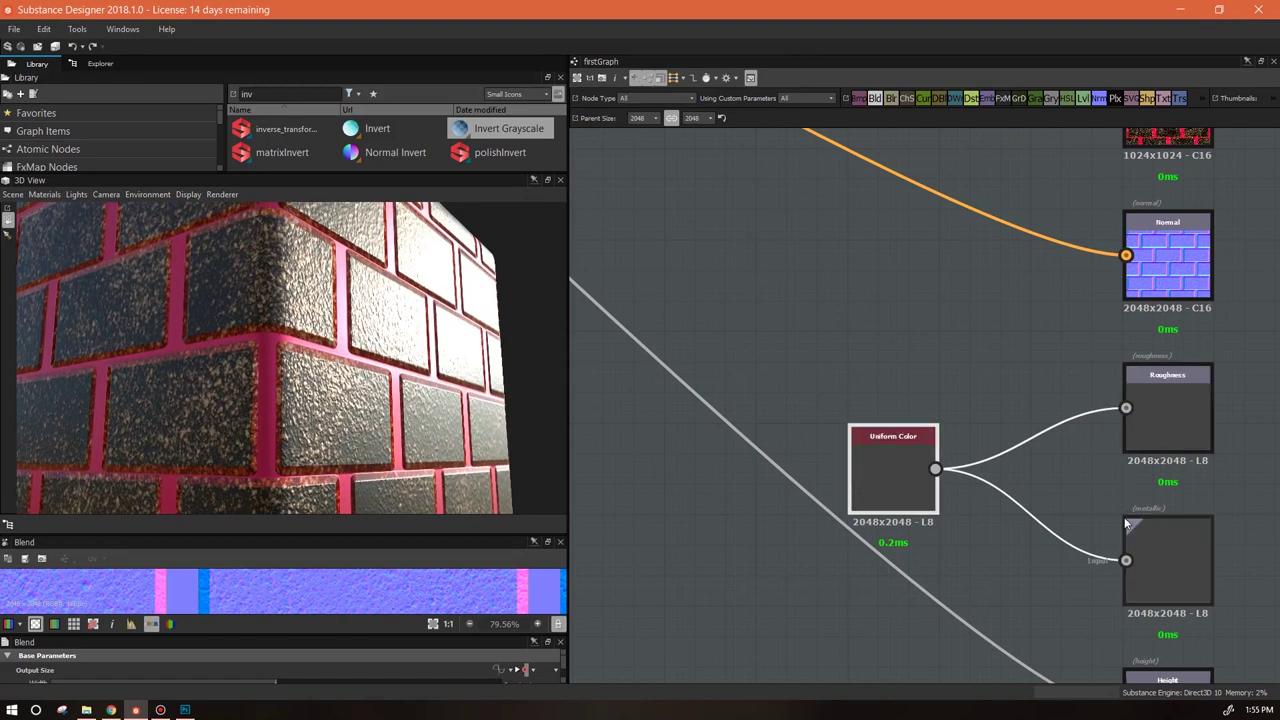
pyautogui.scroll(-1, 731, 420)
pyautogui.moveTo(731, 423); pyautogui.dragTo(1171, 531, button='middle')
pyautogui.moveTo(808, 428); pyautogui.dragTo(1153, 608, button='middle')
pyautogui.moveTo(886, 486); pyautogui.dragTo(412, 390, button='middle')
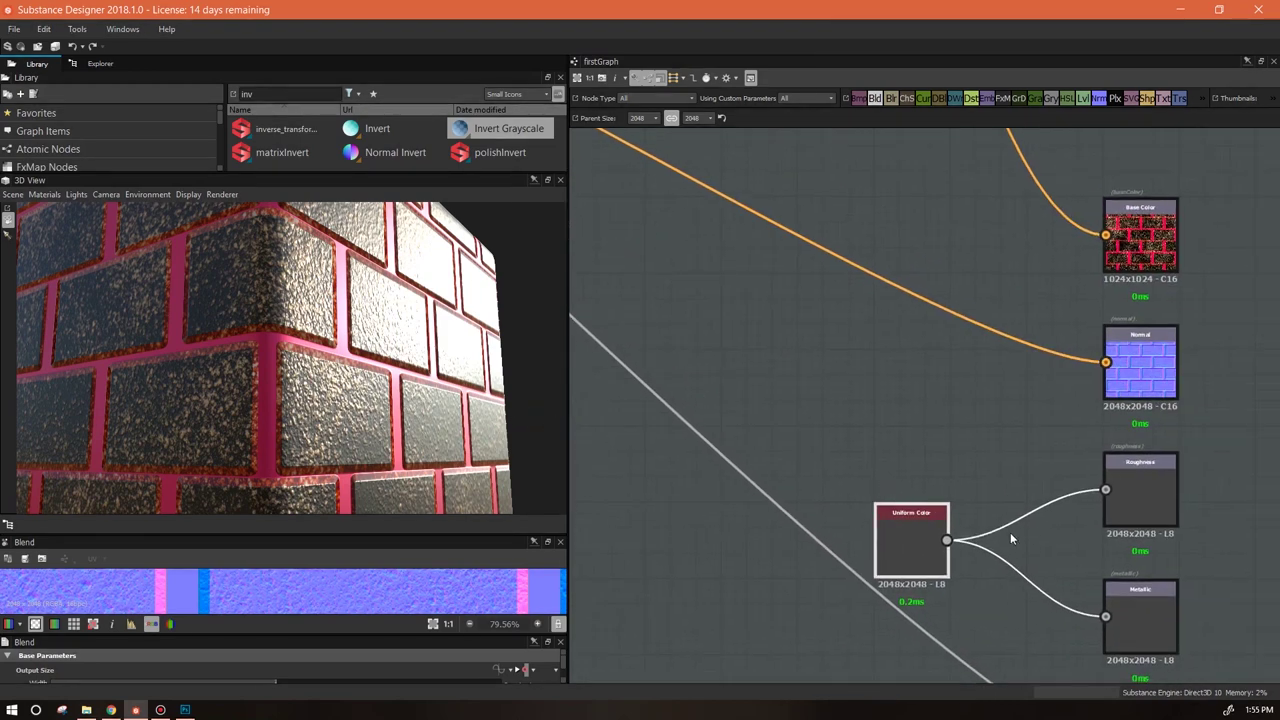
pyautogui.moveTo(948, 553); pyautogui.dragTo(850, 462, button='middle')
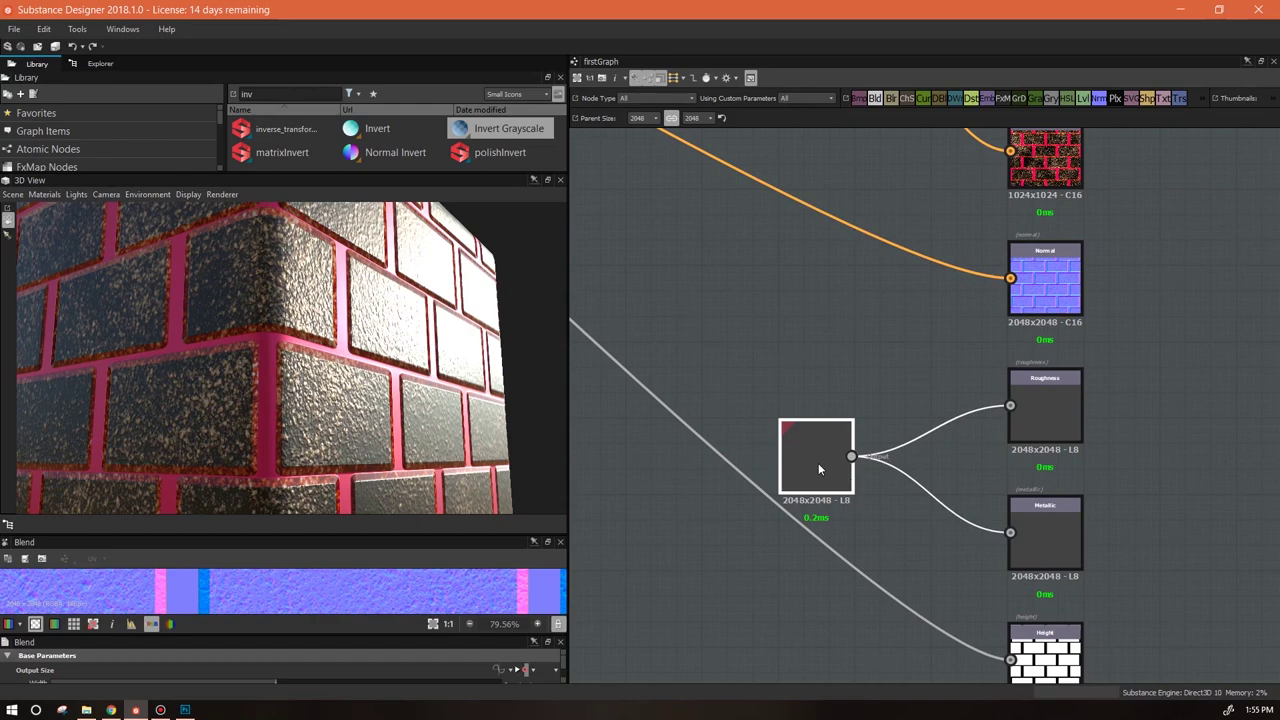
# Step: Set the shared Uniform Color's output to white (255) and inspect the bricks in 3D from several angles
pyautogui.scroll(4, 1053, 418)
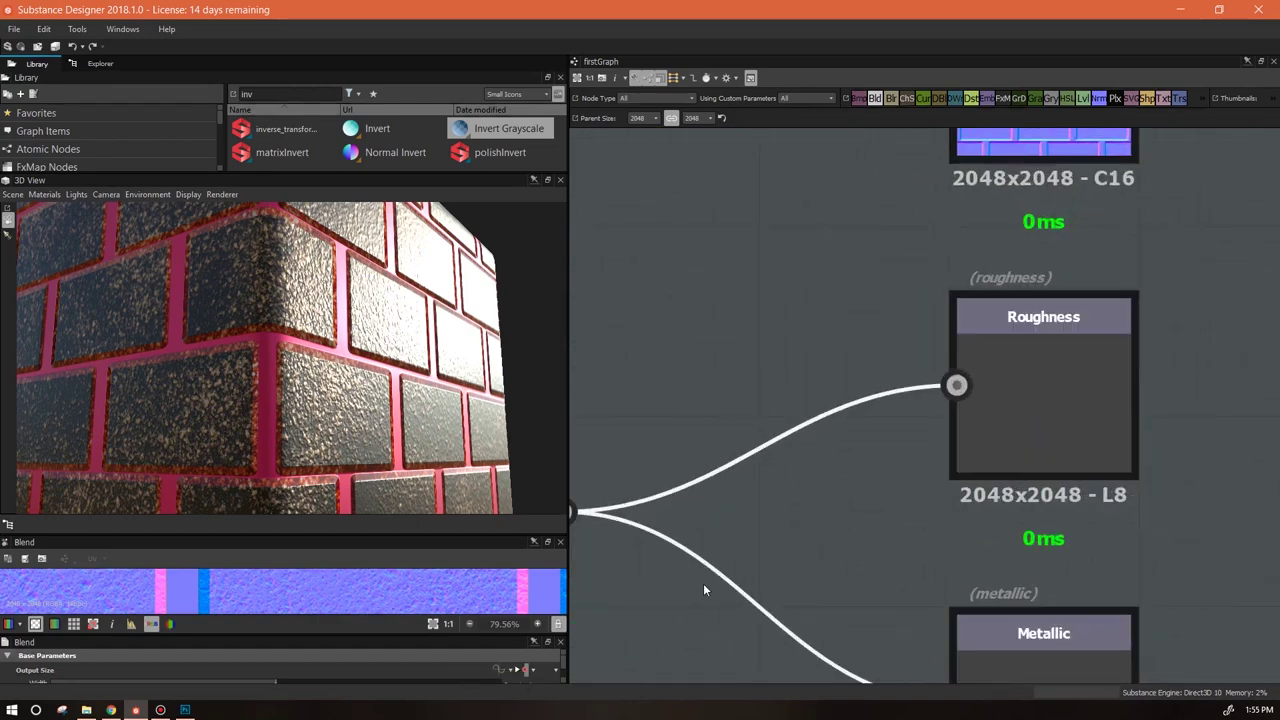
pyautogui.scroll(-2, 703, 583)
pyautogui.click(597, 547)
pyautogui.scroll(-3, 563, 668)
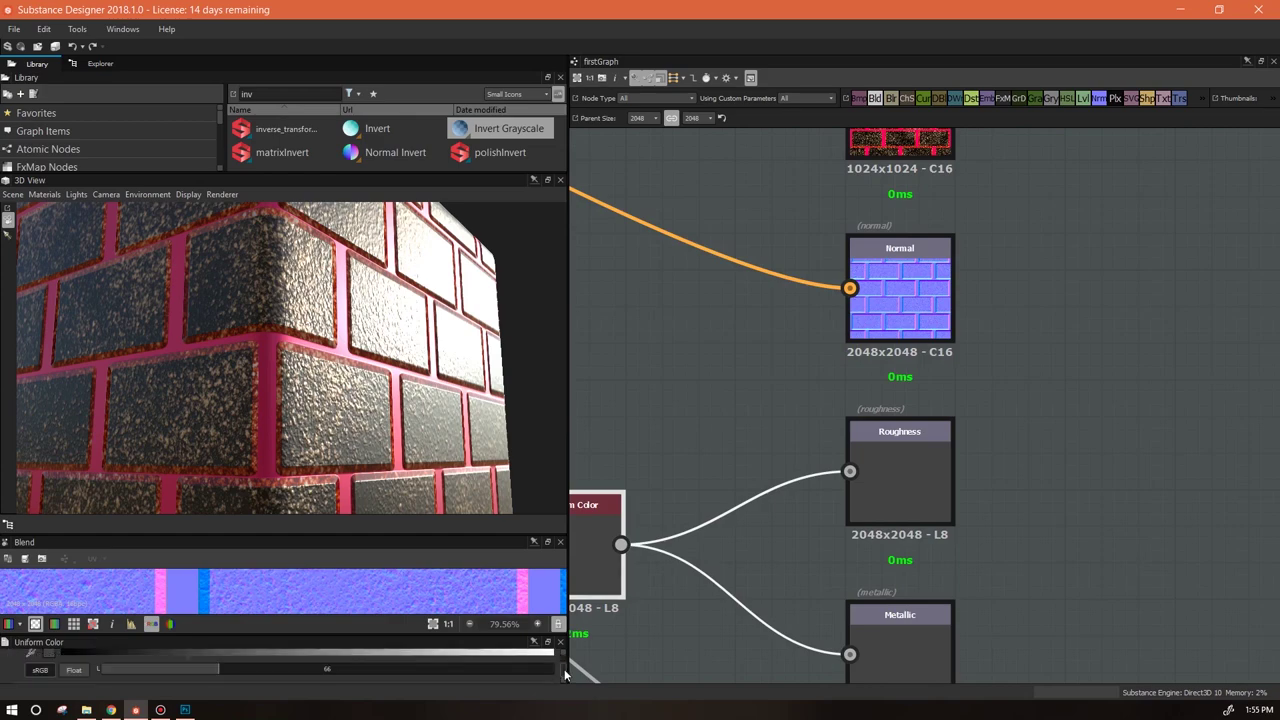
pyautogui.click(553, 652)
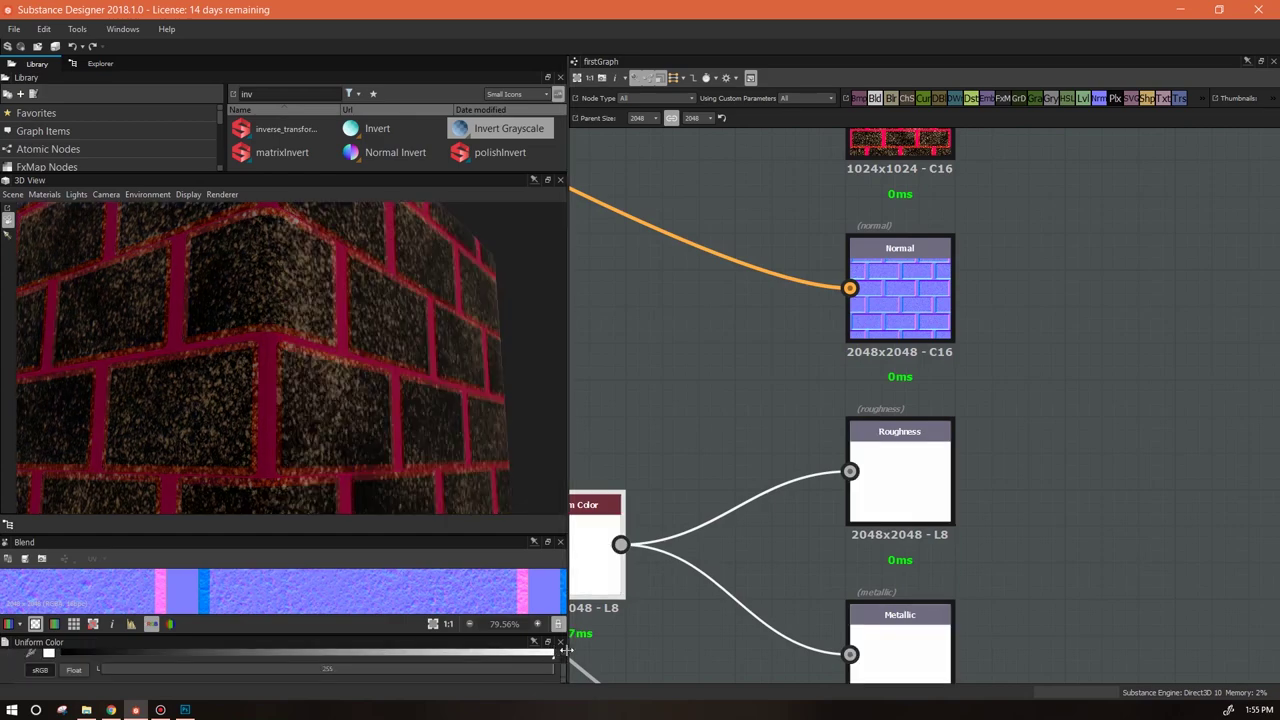
pyautogui.moveTo(461, 374); pyautogui.dragTo(500, 440)
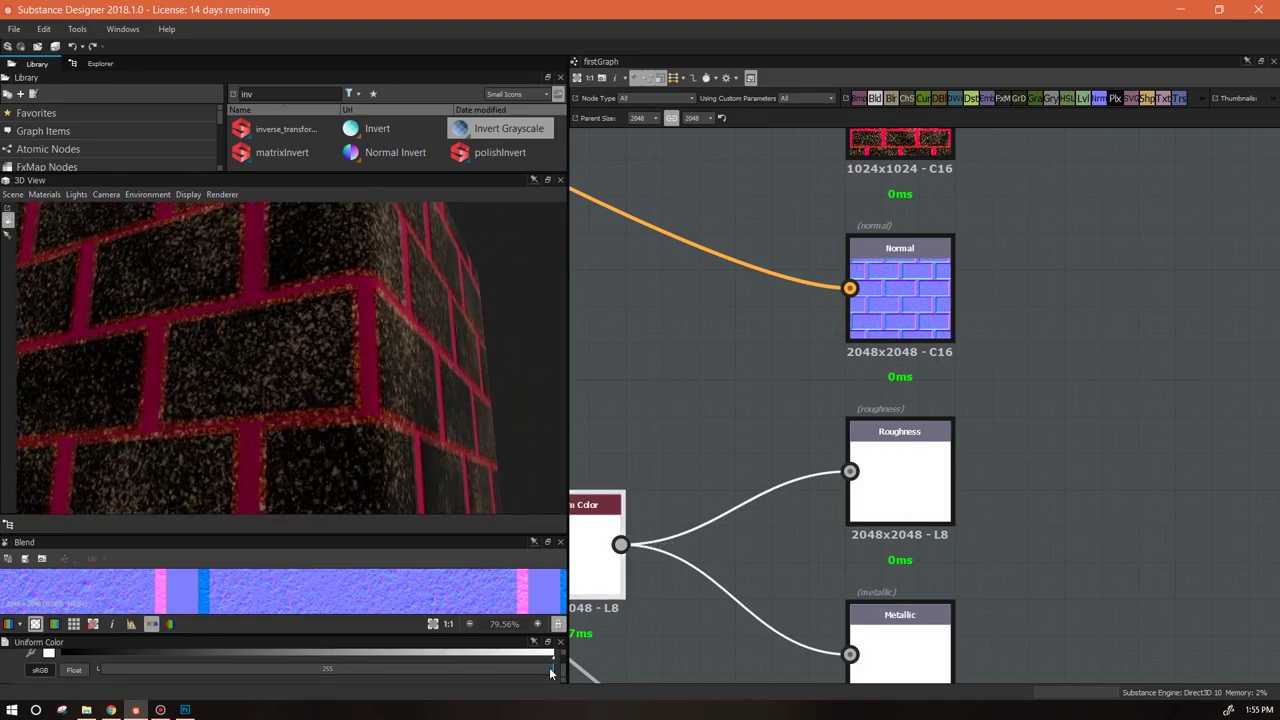
pyautogui.moveTo(380, 450); pyautogui.dragTo(482, 428)
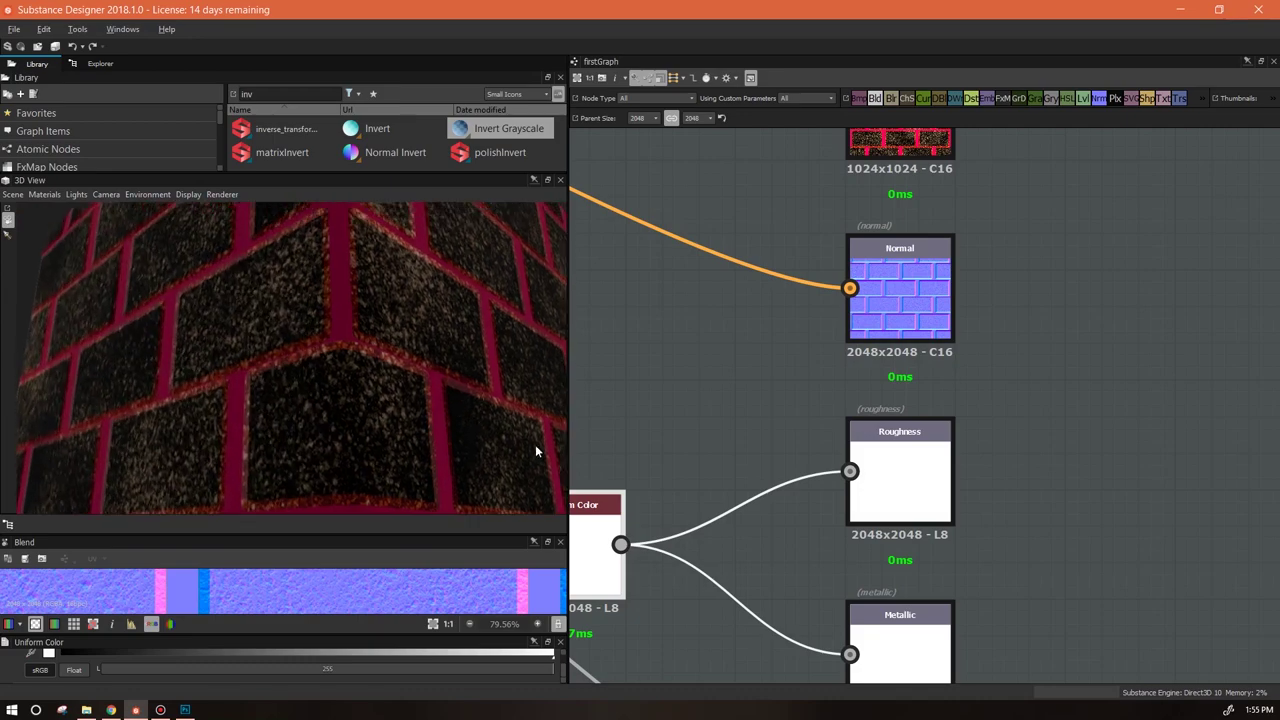
pyautogui.moveTo(425, 390); pyautogui.dragTo(286, 482)
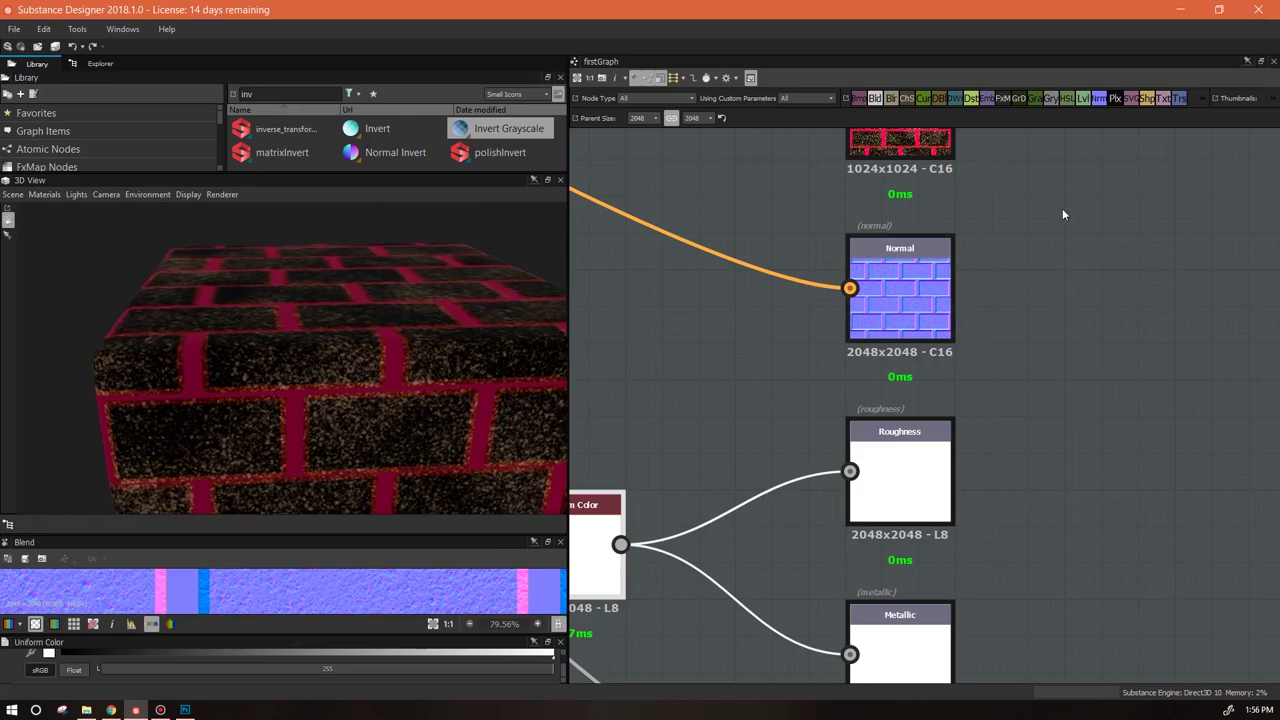
# Step: Add a Uniform Color node in Grayscale mode, connect it to the Metallic output and place it beside that output
pyautogui.rightClick(1135, 258)
pyautogui.moveTo(1130, 264)
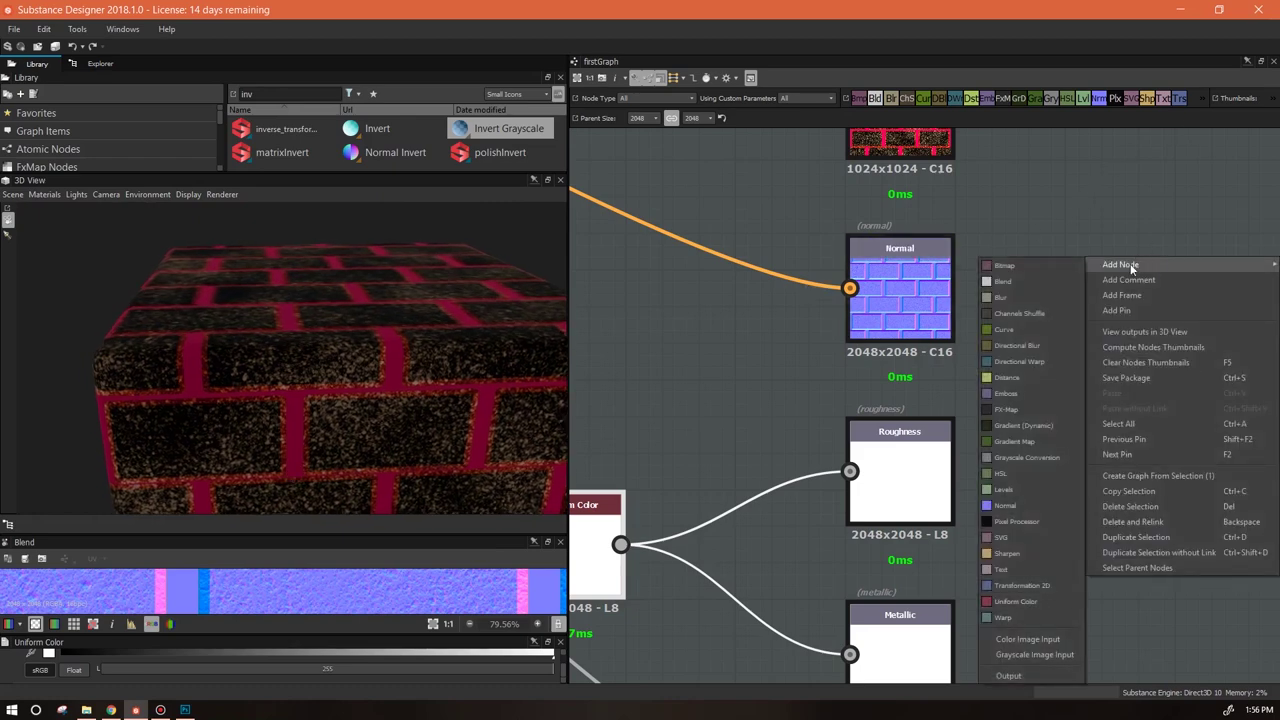
pyautogui.click(1044, 602)
pyautogui.moveTo(1111, 225); pyautogui.dragTo(676, 390)
pyautogui.scroll(3, 300, 665)
pyautogui.click(422, 669)
pyautogui.moveTo(731, 414); pyautogui.dragTo(849, 654)
pyautogui.moveTo(680, 414); pyautogui.dragTo(717, 640)
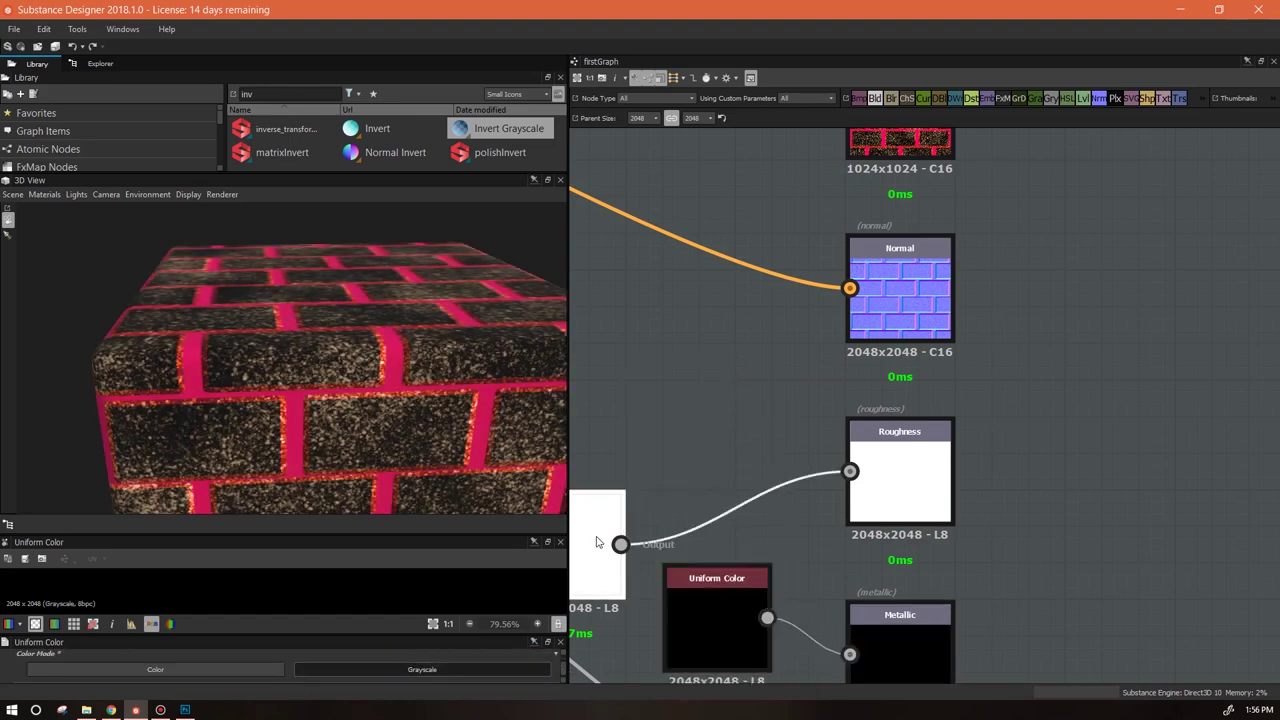
# Step: Place the white Uniform Color beside the Roughness output, set its output color to black and inspect the glossy bricks in 3D
pyautogui.moveTo(596, 542); pyautogui.dragTo(674, 437)
pyautogui.moveTo(420, 400); pyautogui.dragTo(500, 334)
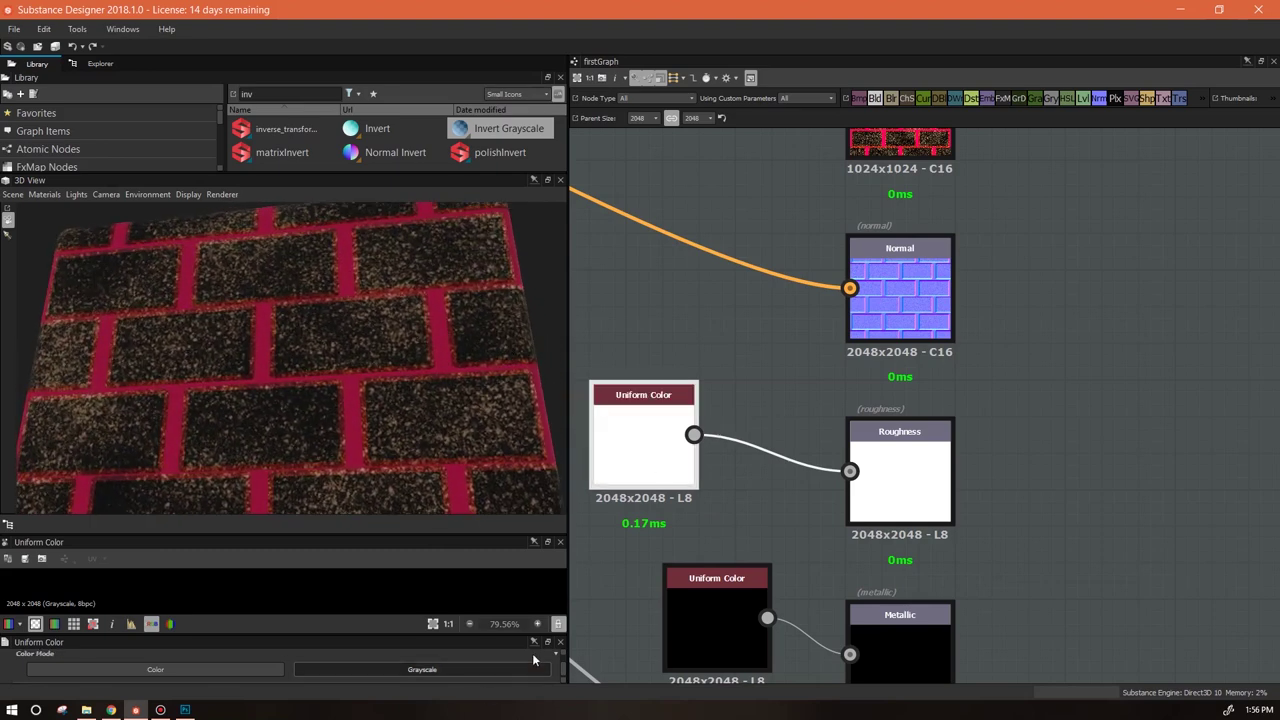
pyautogui.click(536, 642)
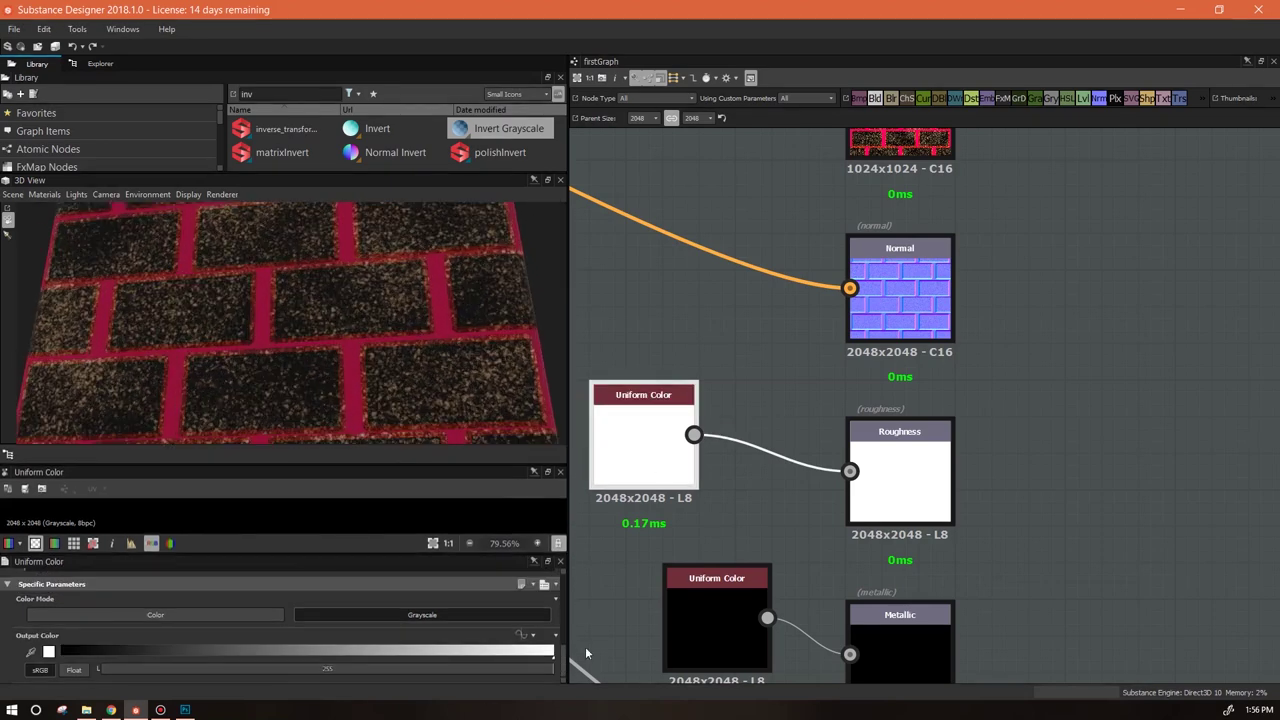
pyautogui.moveTo(552, 655); pyautogui.dragTo(57, 619)
pyautogui.moveTo(352, 459); pyautogui.dragTo(307, 366)
# Step: Set the output color of the Uniform Color feeding Metallic to white (255) and inspect the bricks in 3D
pyautogui.click(726, 645)
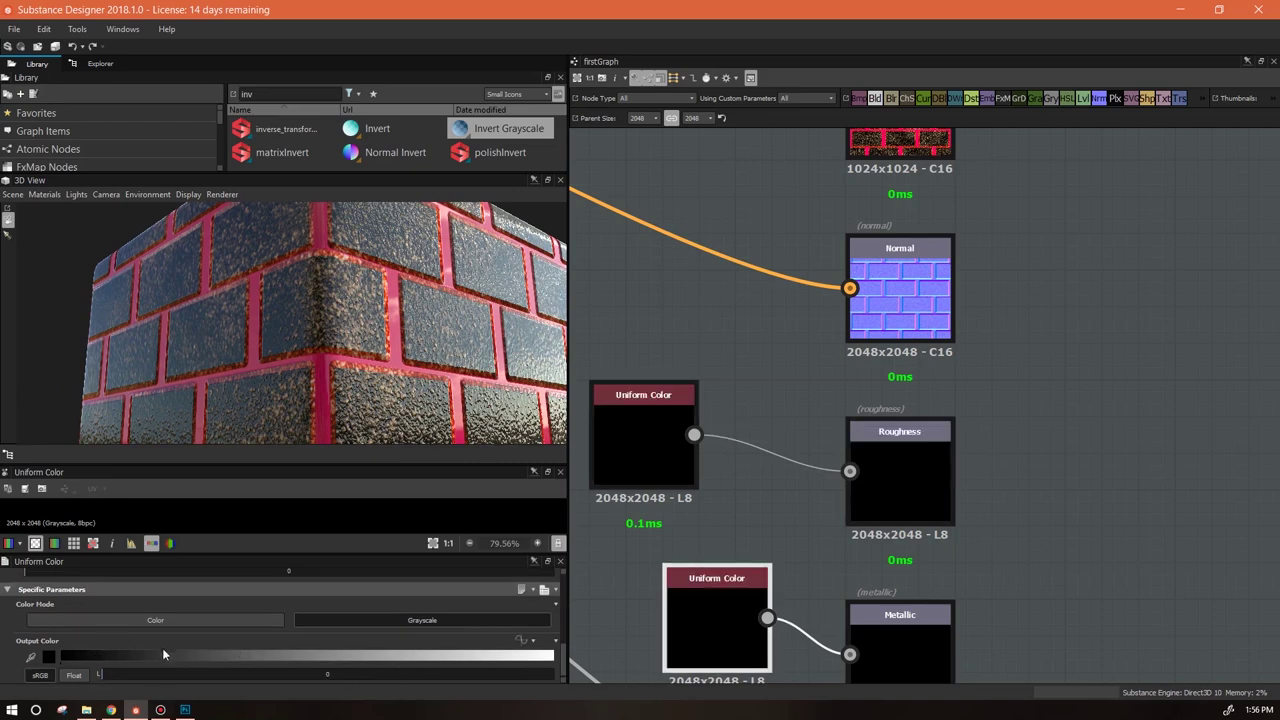
pyautogui.moveTo(162, 656); pyautogui.dragTo(560, 656)
pyautogui.moveTo(473, 319); pyautogui.dragTo(424, 341)
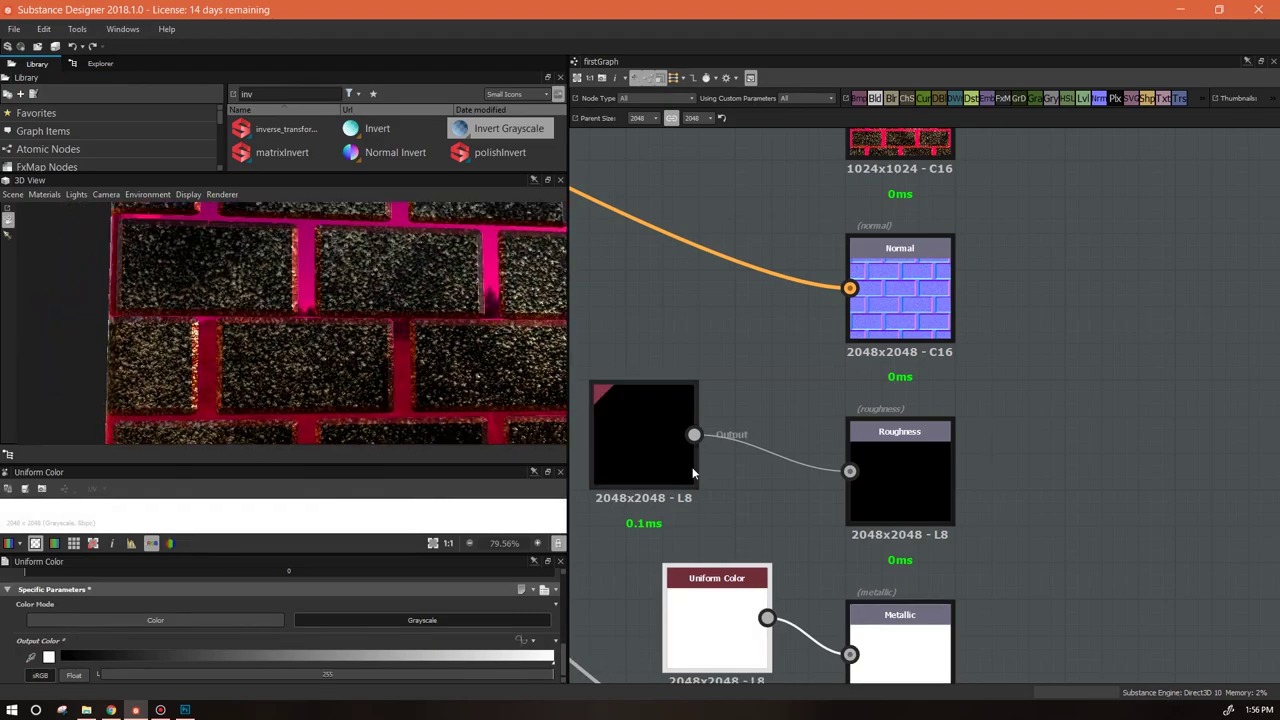
# Step: Tidy the Uniform Color nodes beside the Roughness and Metallic outputs and inspect the metallic bricks at a 3D corner
pyautogui.scroll(-3, 716, 497)
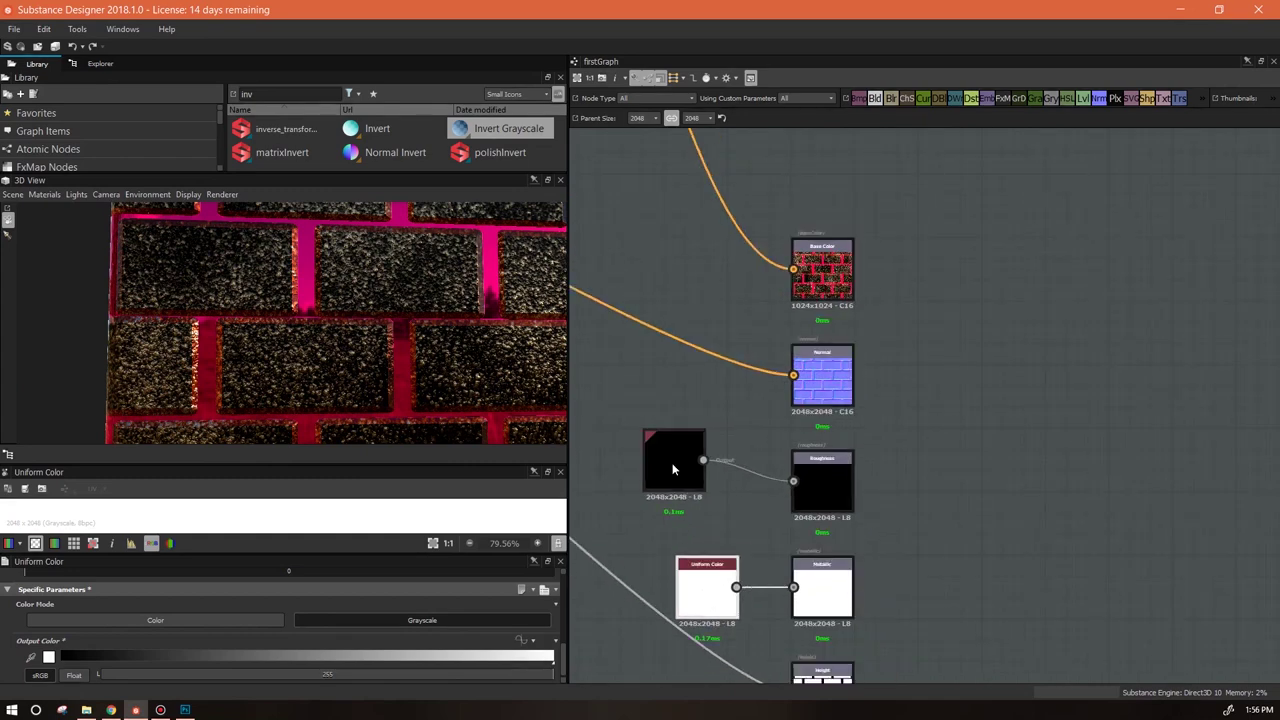
pyautogui.moveTo(677, 469); pyautogui.dragTo(689, 490)
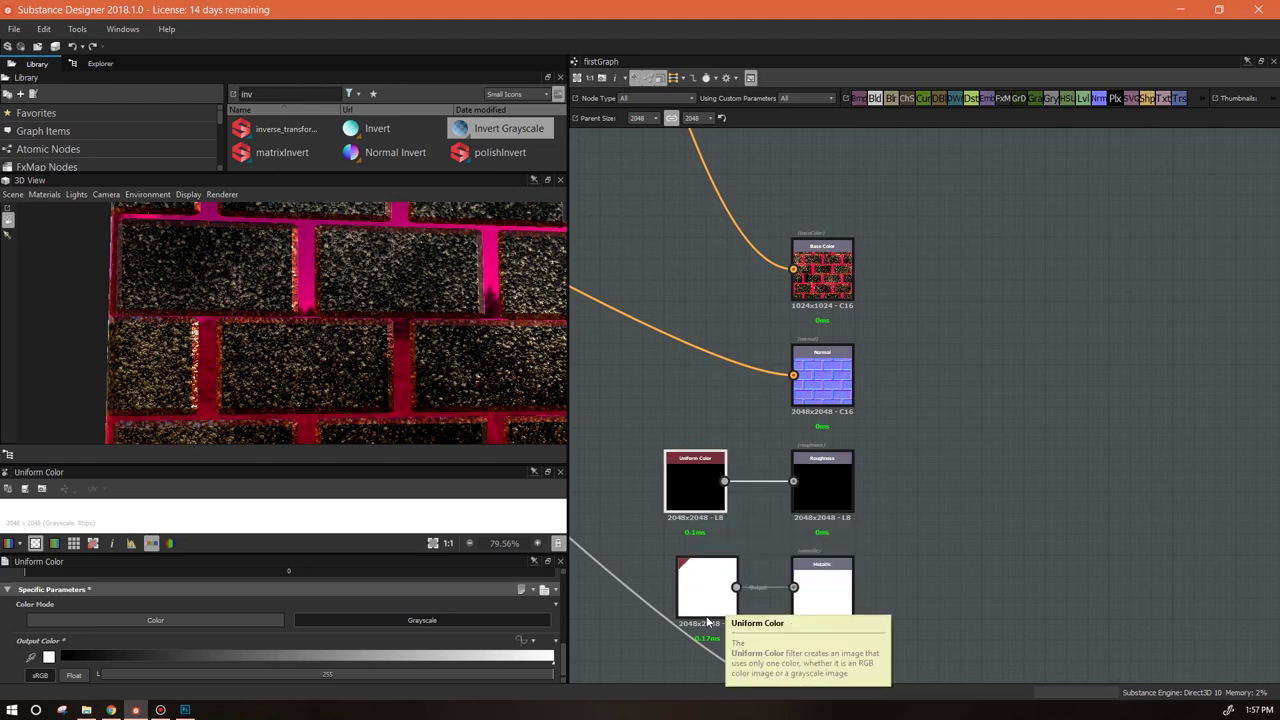
pyautogui.moveTo(707, 622); pyautogui.dragTo(1005, 581, button='middle')
pyautogui.moveTo(455, 409); pyautogui.dragTo(495, 372)
pyautogui.moveTo(906, 537); pyautogui.dragTo(1034, 474, button='middle')
pyautogui.scroll(-2, 1034, 478)
pyautogui.click(1115, 483)
pyautogui.moveTo(1115, 483); pyautogui.dragTo(1115, 493)
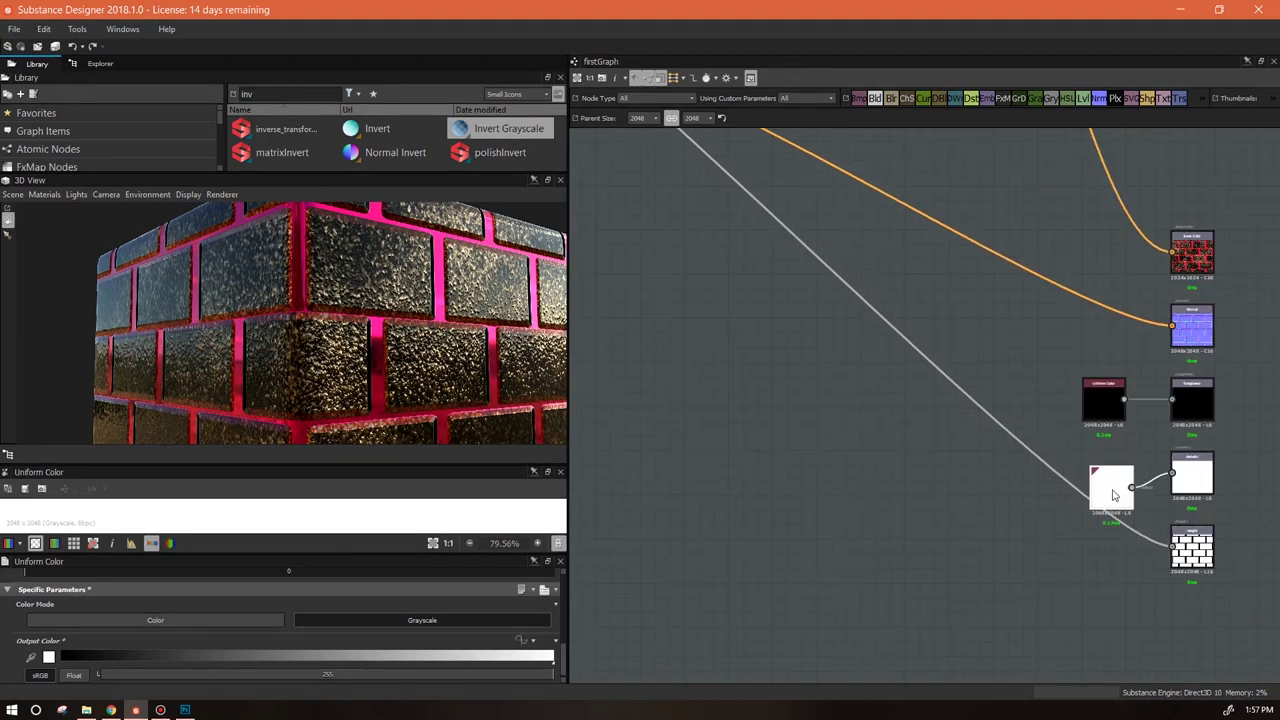
pyautogui.moveTo(1100, 410); pyautogui.dragTo(1042, 412)
# Step: Examine the Dirt 1, Normal and Blend nodes that build the mortar normals, including their parameters
pyautogui.moveTo(846, 423); pyautogui.dragTo(1100, 608, button='middle')
pyautogui.scroll(4, 951, 434)
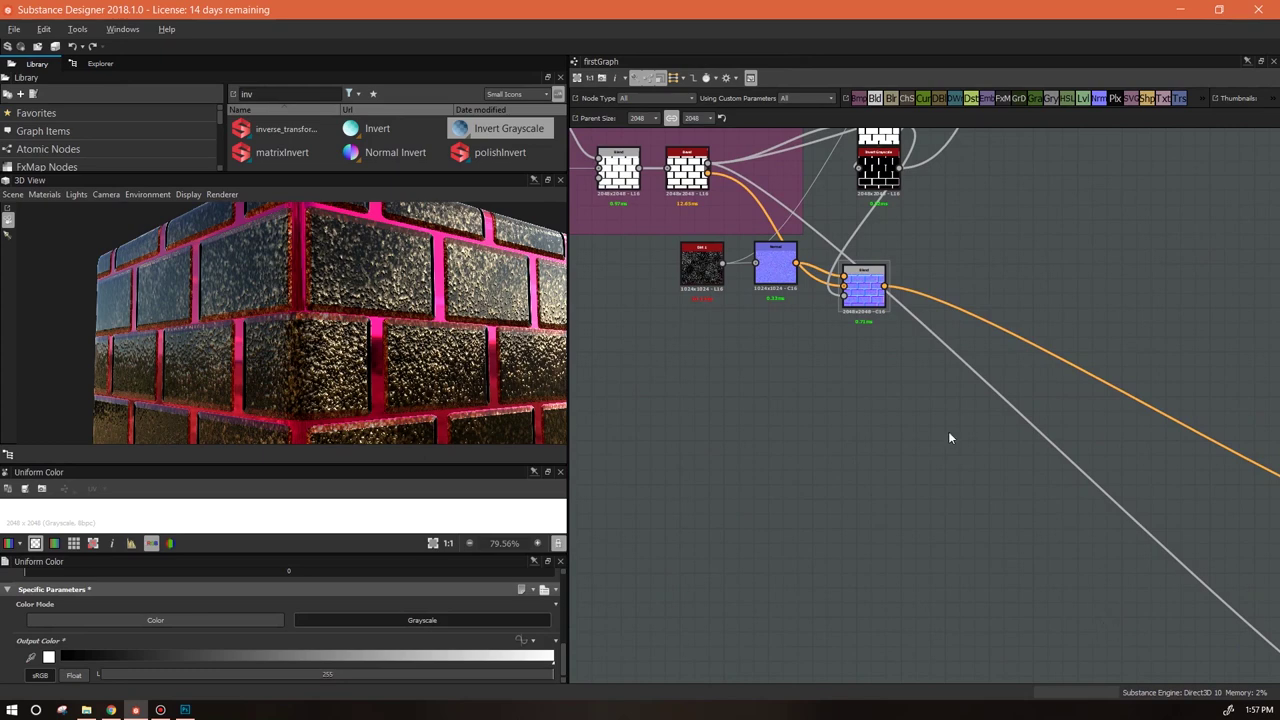
pyautogui.moveTo(917, 376); pyautogui.dragTo(1141, 656, button='middle')
pyautogui.click(688, 406)
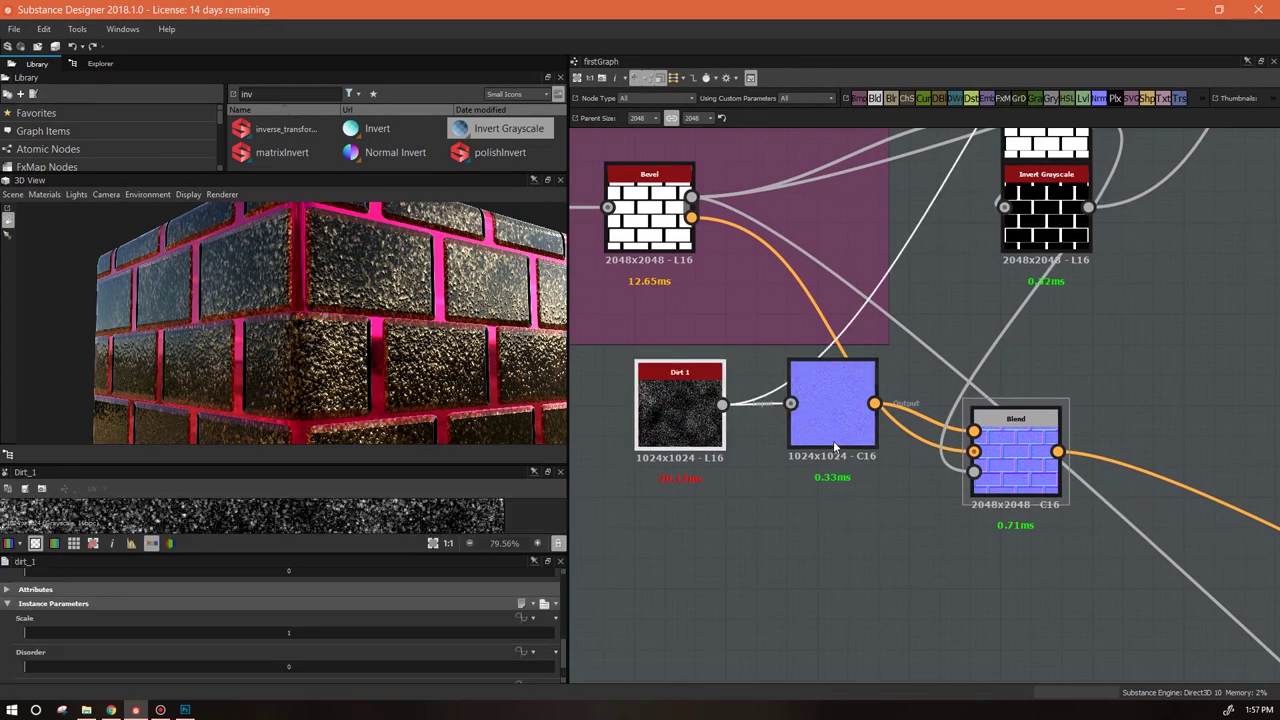
pyautogui.moveTo(833, 467); pyautogui.dragTo(716, 443, button='middle')
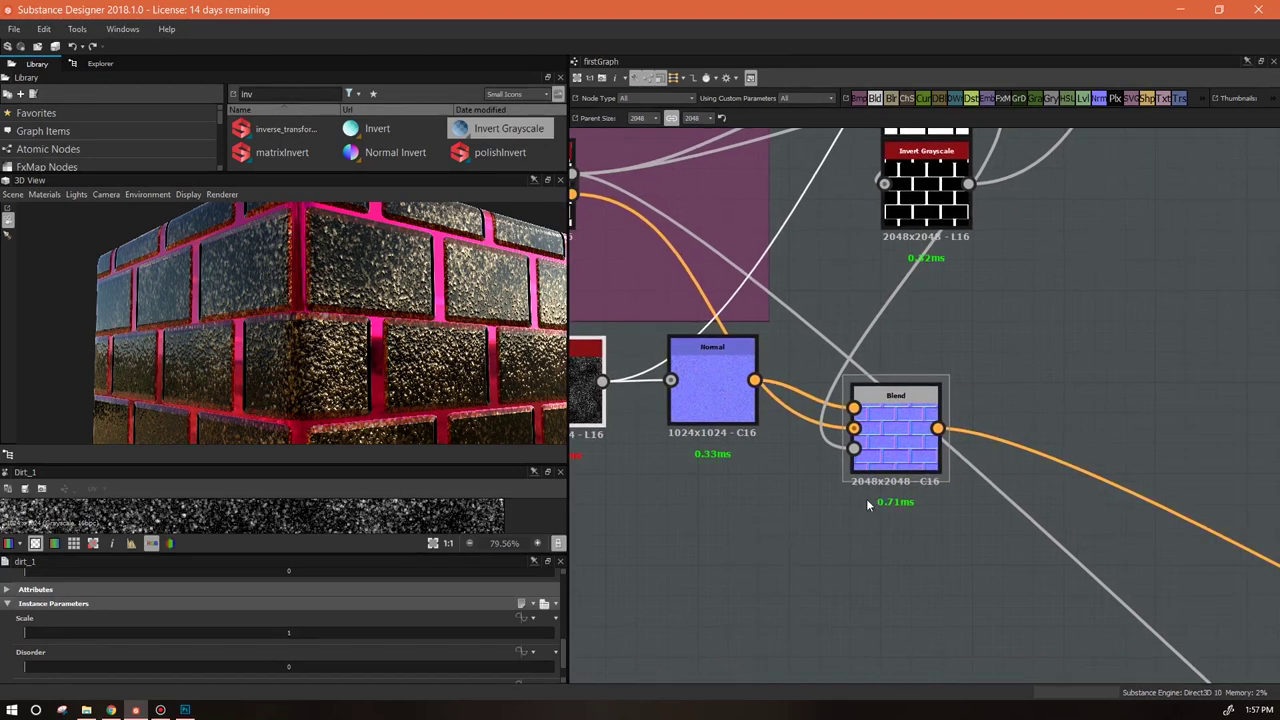
pyautogui.click(902, 426)
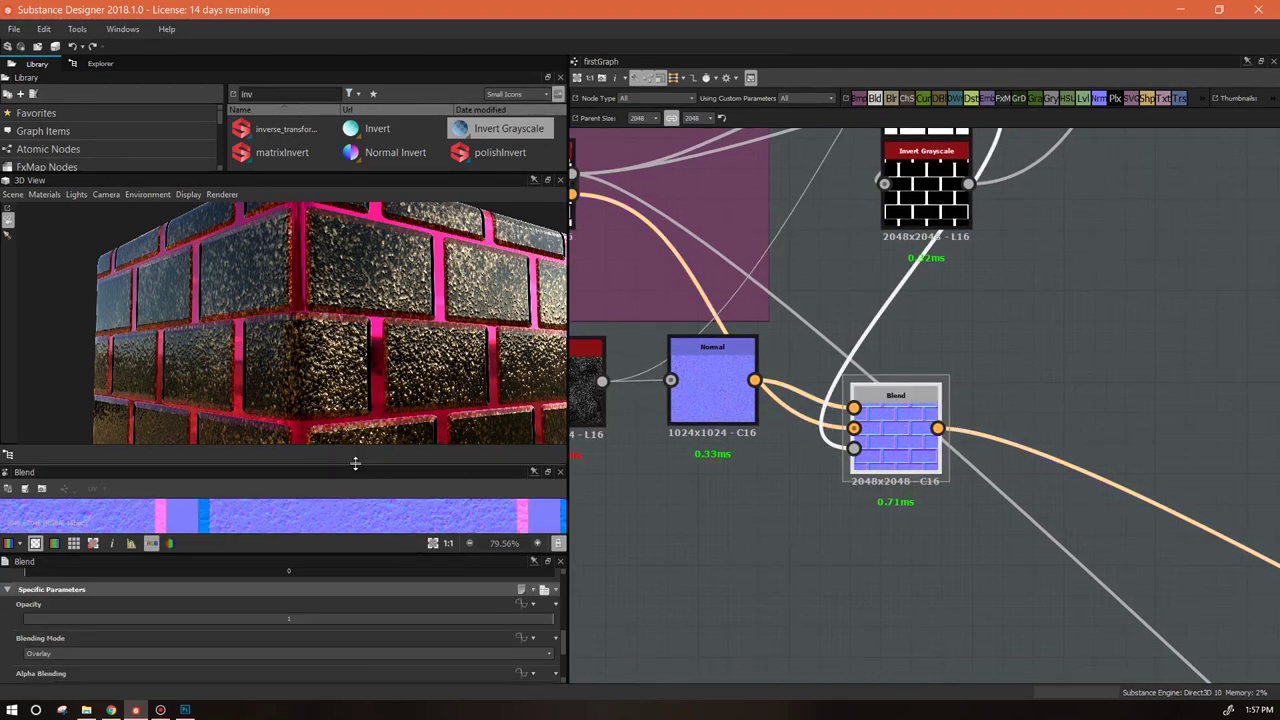
pyautogui.moveTo(689, 517); pyautogui.dragTo(780, 514, button='middle')
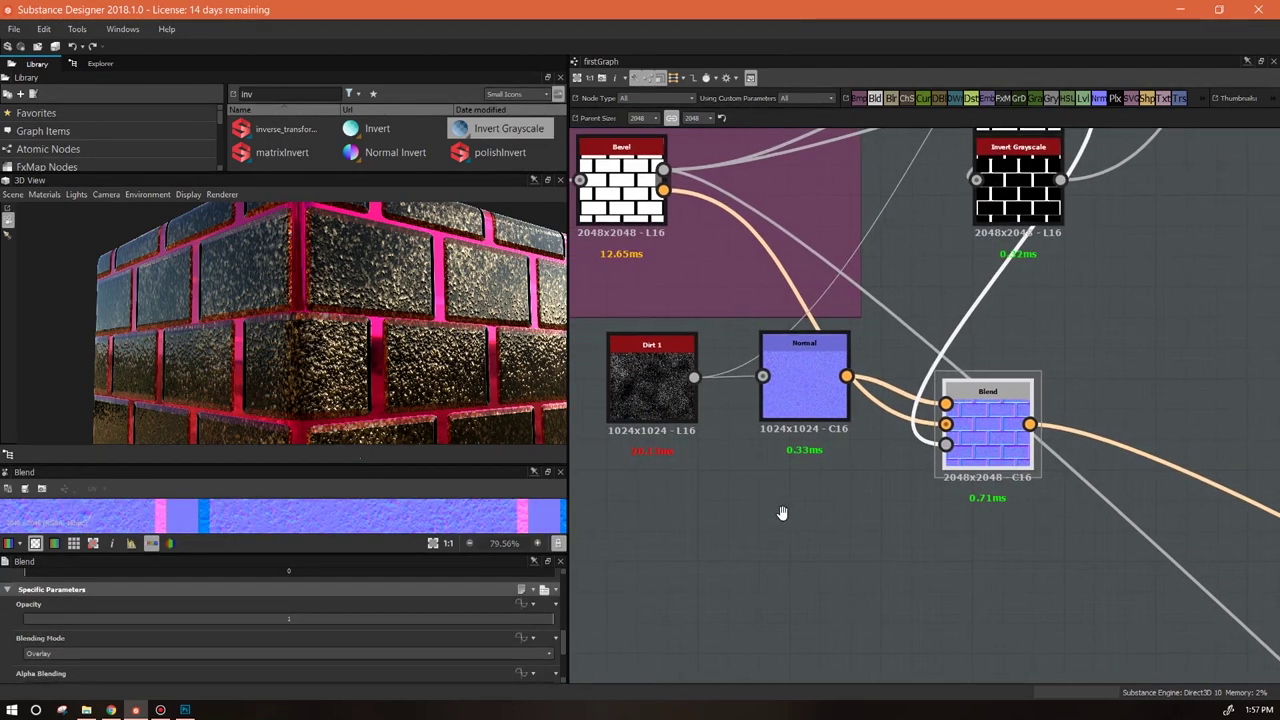
pyautogui.click(810, 373)
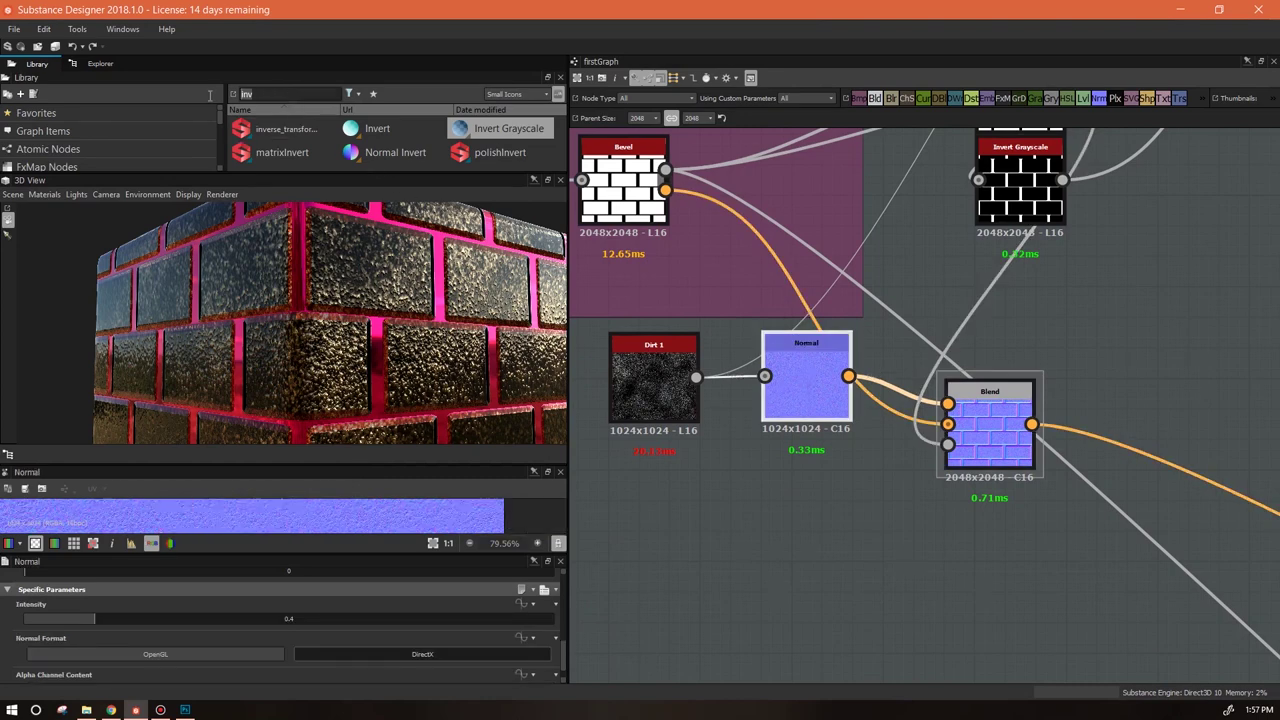
# Step: Search the library for "normal to" and add a Normal to Height node beside the normal Blend node
pyautogui.hotkey('ctrl', 'a')
pyautogui.write('normal to')
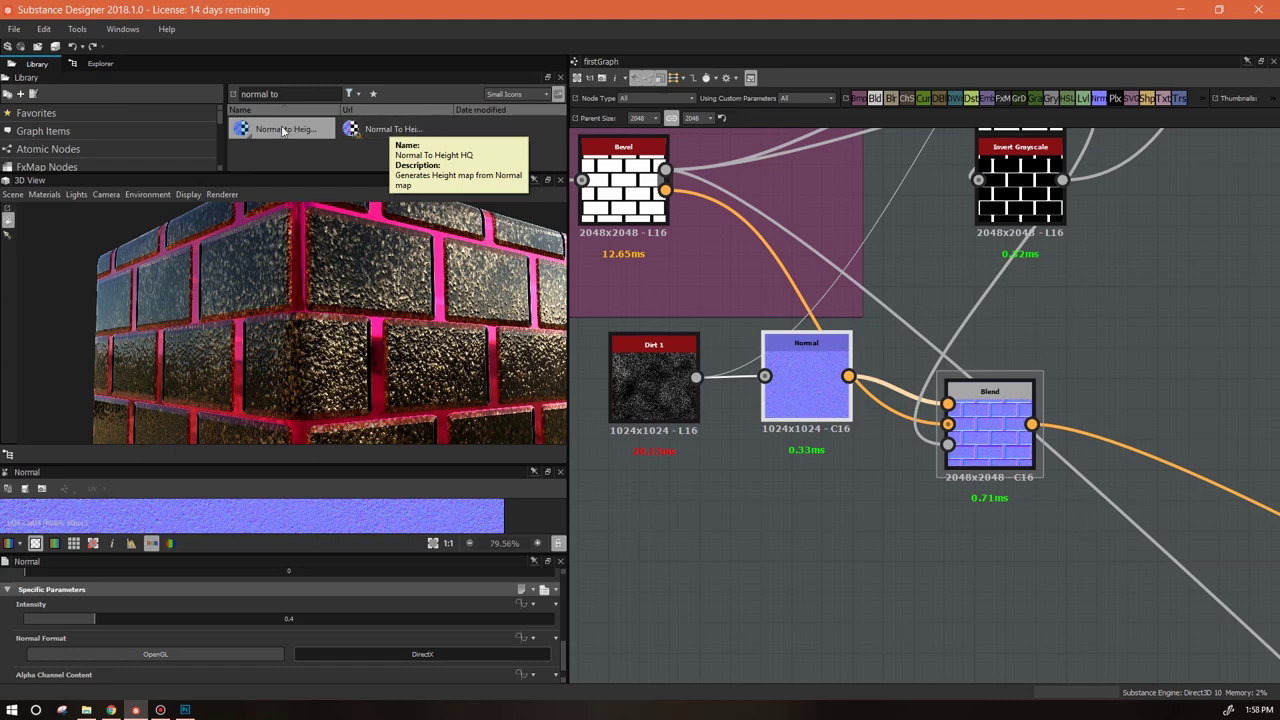
pyautogui.moveTo(283, 131); pyautogui.dragTo(1145, 325)
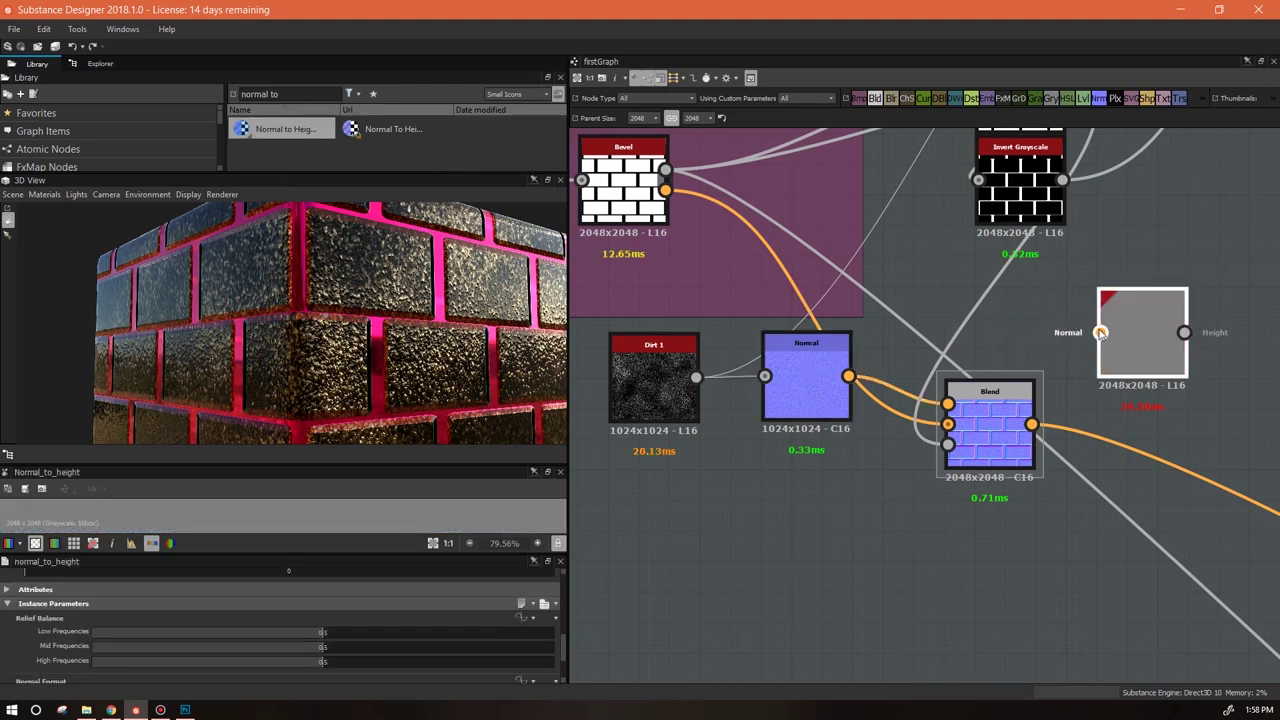
pyautogui.moveTo(1100, 333); pyautogui.dragTo(1047, 288)
pyautogui.moveTo(914, 307); pyautogui.dragTo(1006, 306)
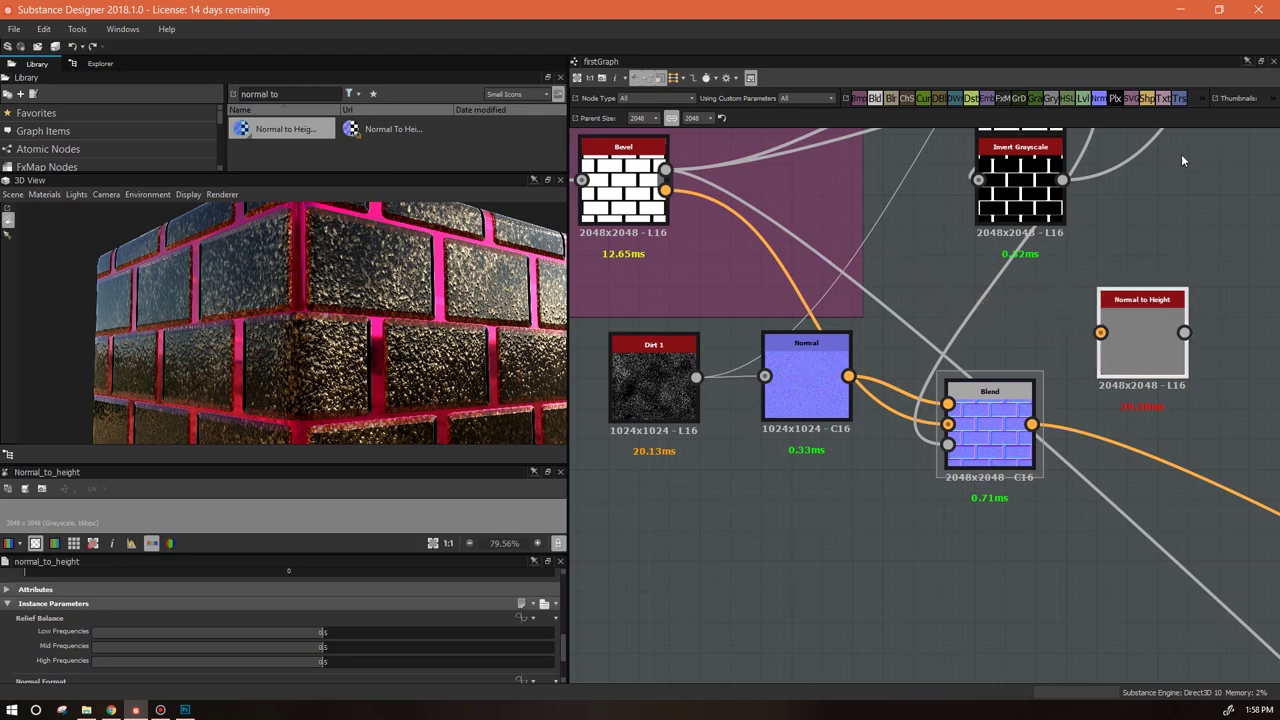
# Step: Try feeding a color-mode Uniform Color node into the Normal to Height node, and delete that Uniform Color
pyautogui.rightClick(1144, 197)
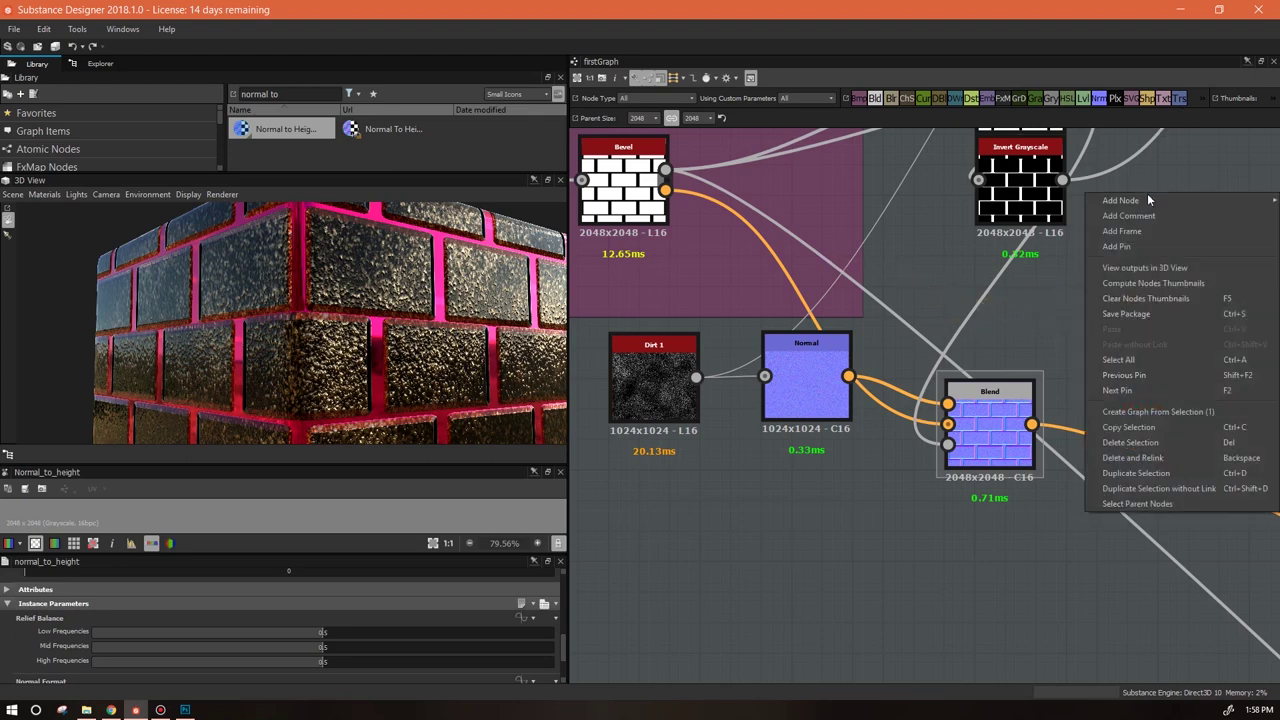
pyautogui.moveTo(1120, 201)
pyautogui.click(1049, 540)
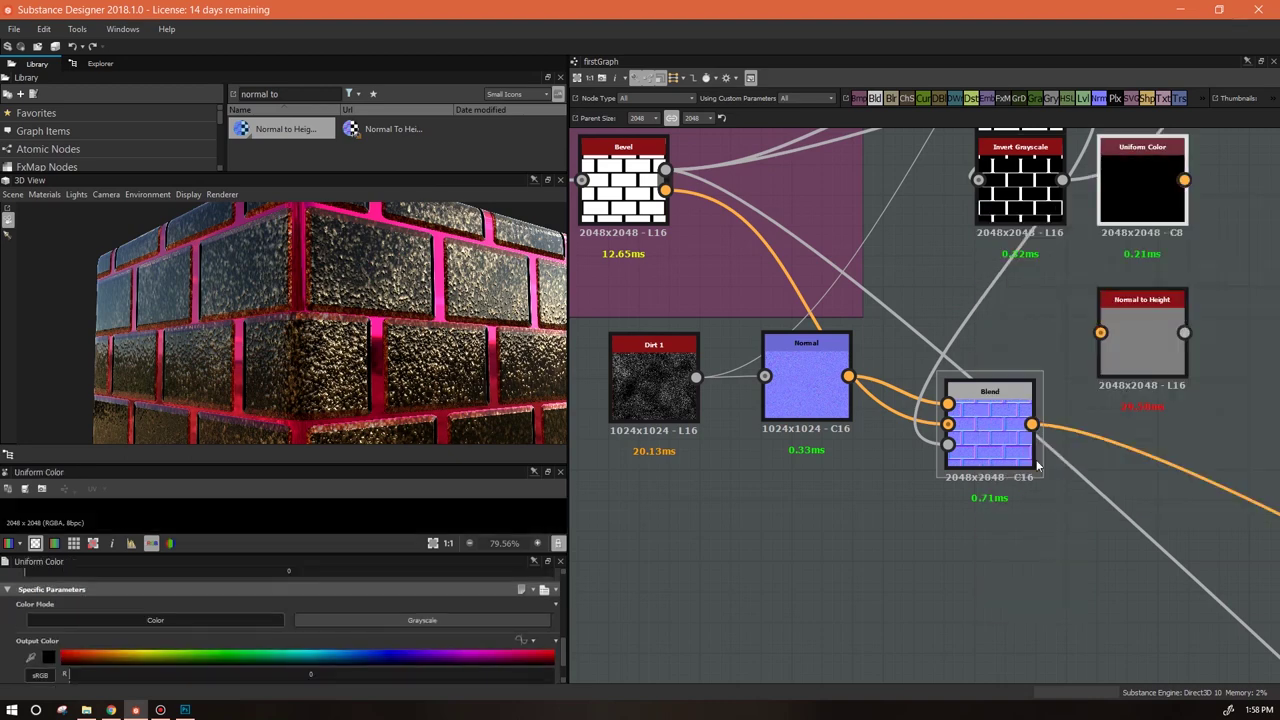
pyautogui.moveTo(1161, 146); pyautogui.dragTo(842, 572)
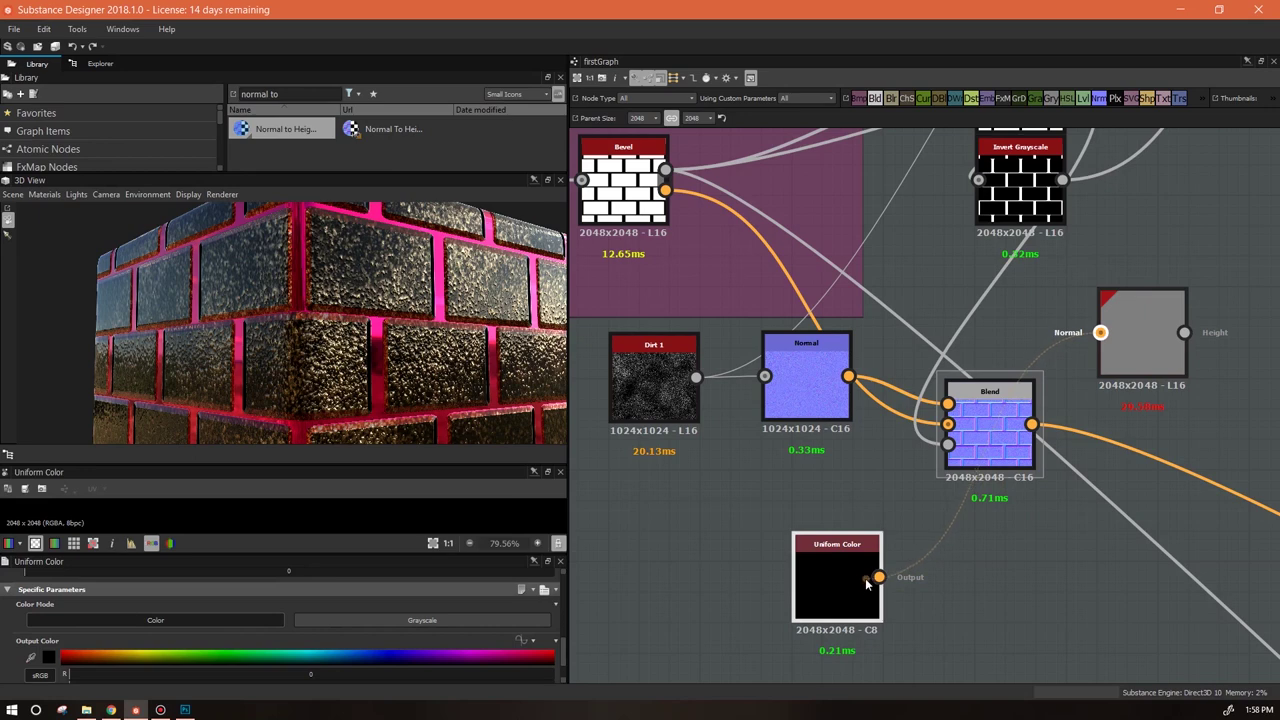
pyautogui.moveTo(878, 576); pyautogui.dragTo(1137, 344)
pyautogui.click(1137, 344)
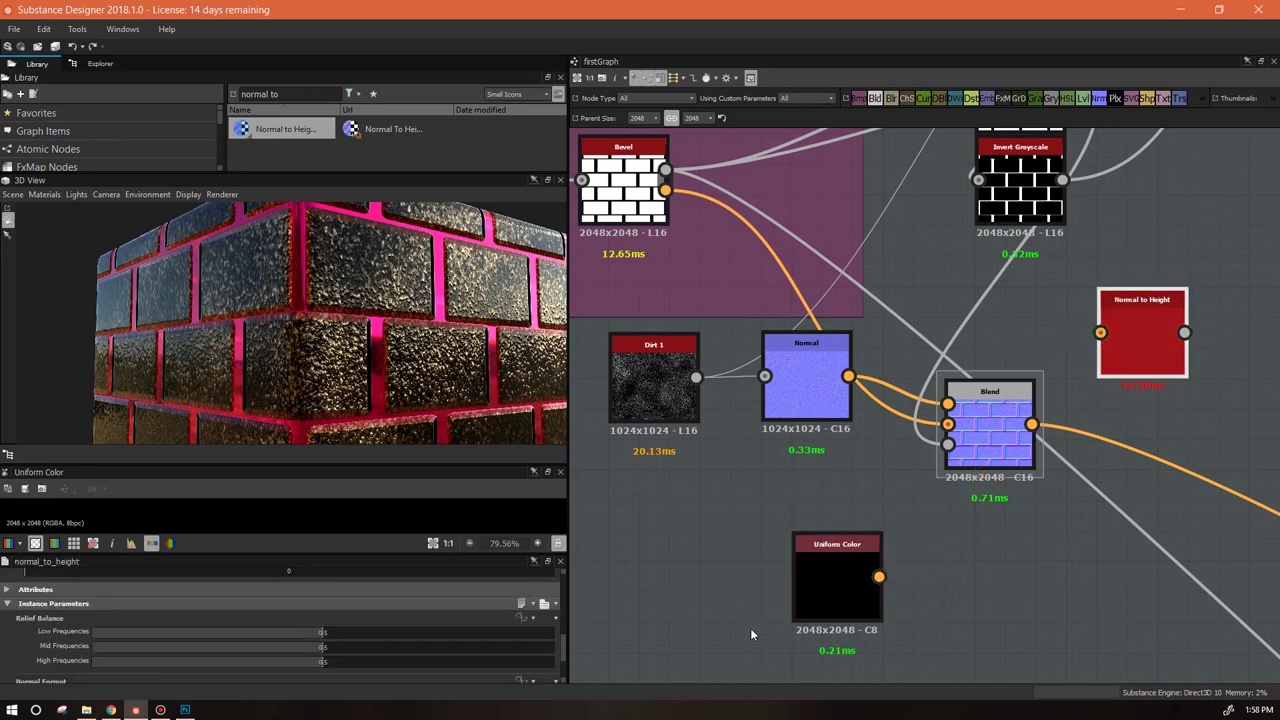
pyautogui.click(836, 578)
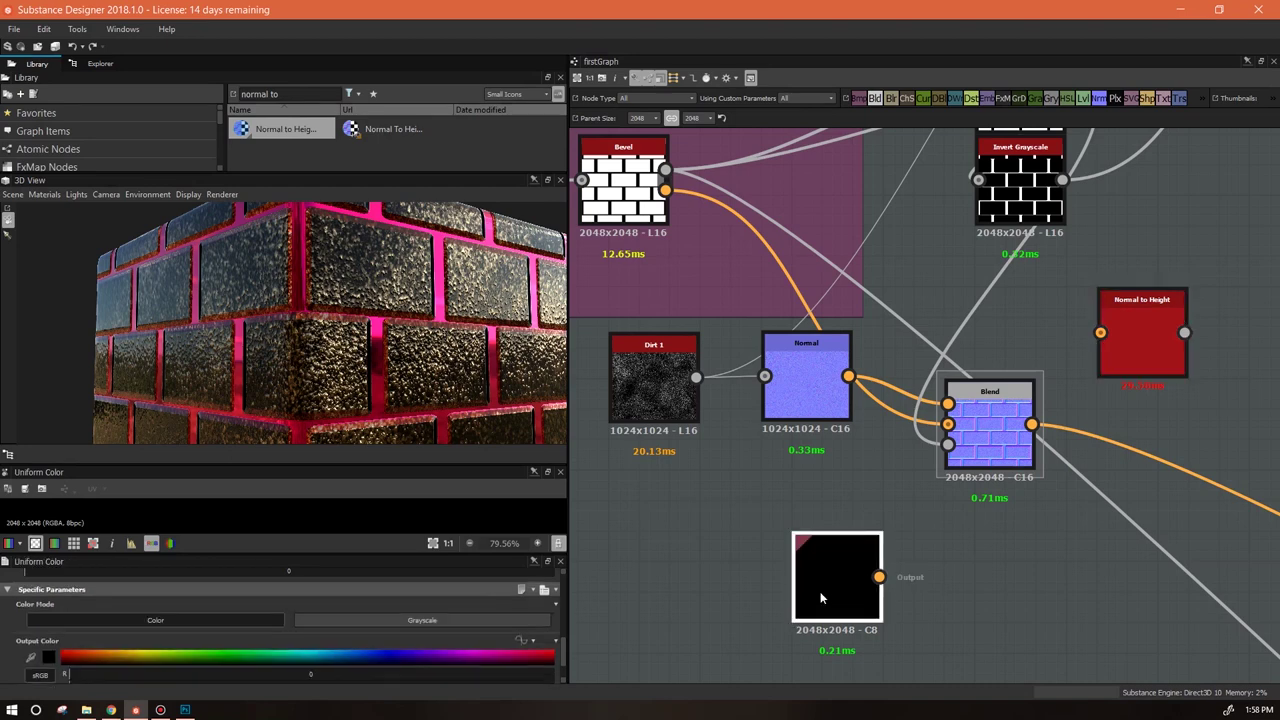
pyautogui.press('Delete')
# Step: Connect the Dirt 1 Normal node's output to the Normal to Height node and inspect the result in an enlarged 2D view
pyautogui.click(1157, 352)
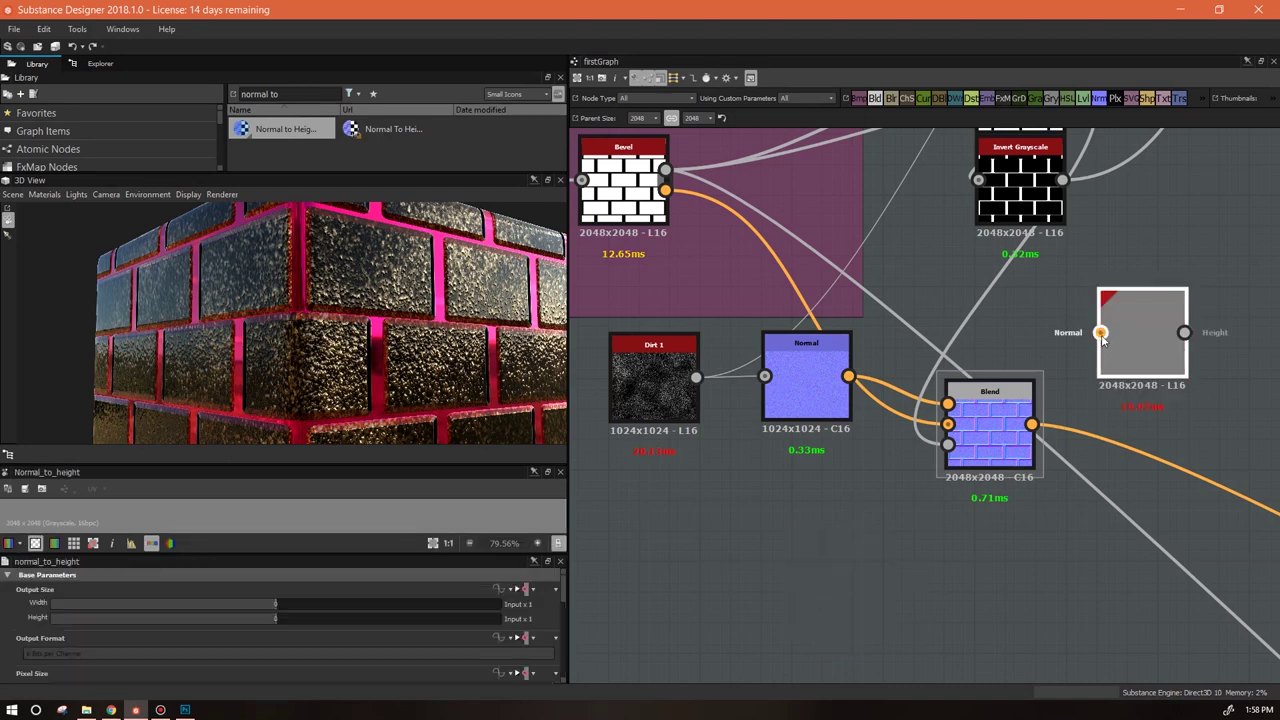
pyautogui.moveTo(848, 378); pyautogui.dragTo(1101, 334)
pyautogui.moveTo(397, 466); pyautogui.dragTo(397, 286)
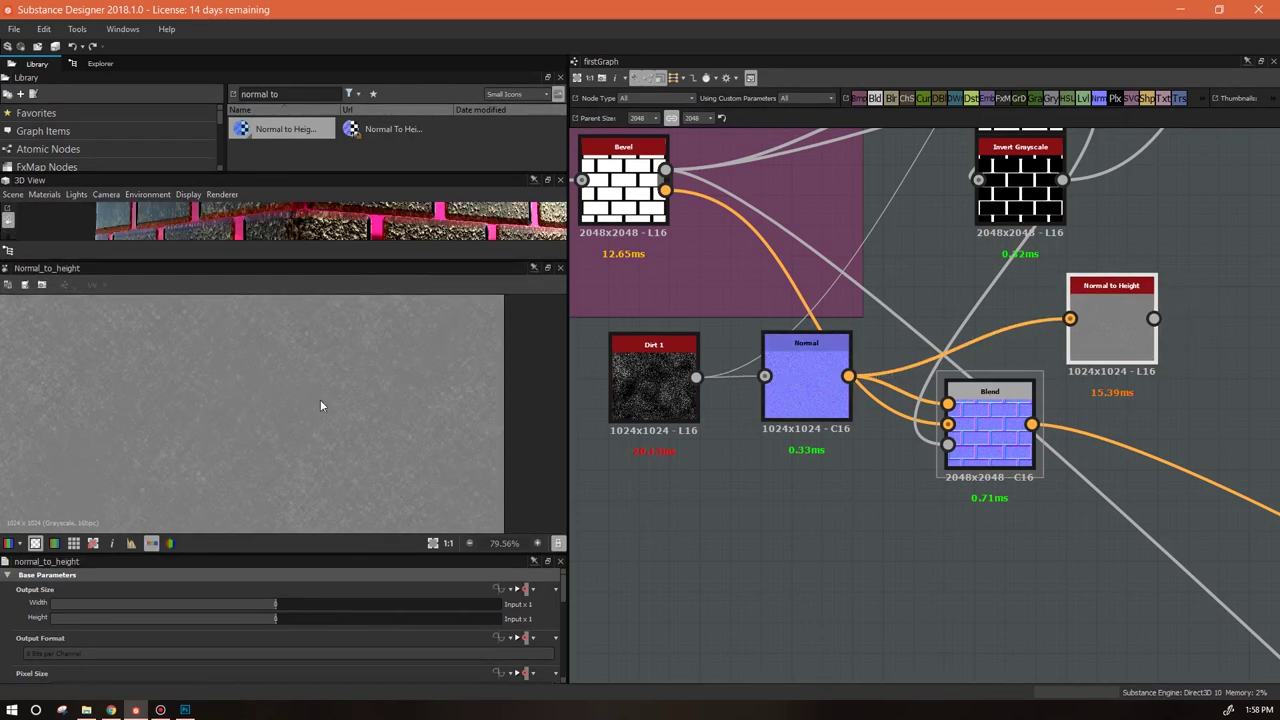
pyautogui.scroll(3, 318, 398)
pyautogui.scroll(-2, 320, 395)
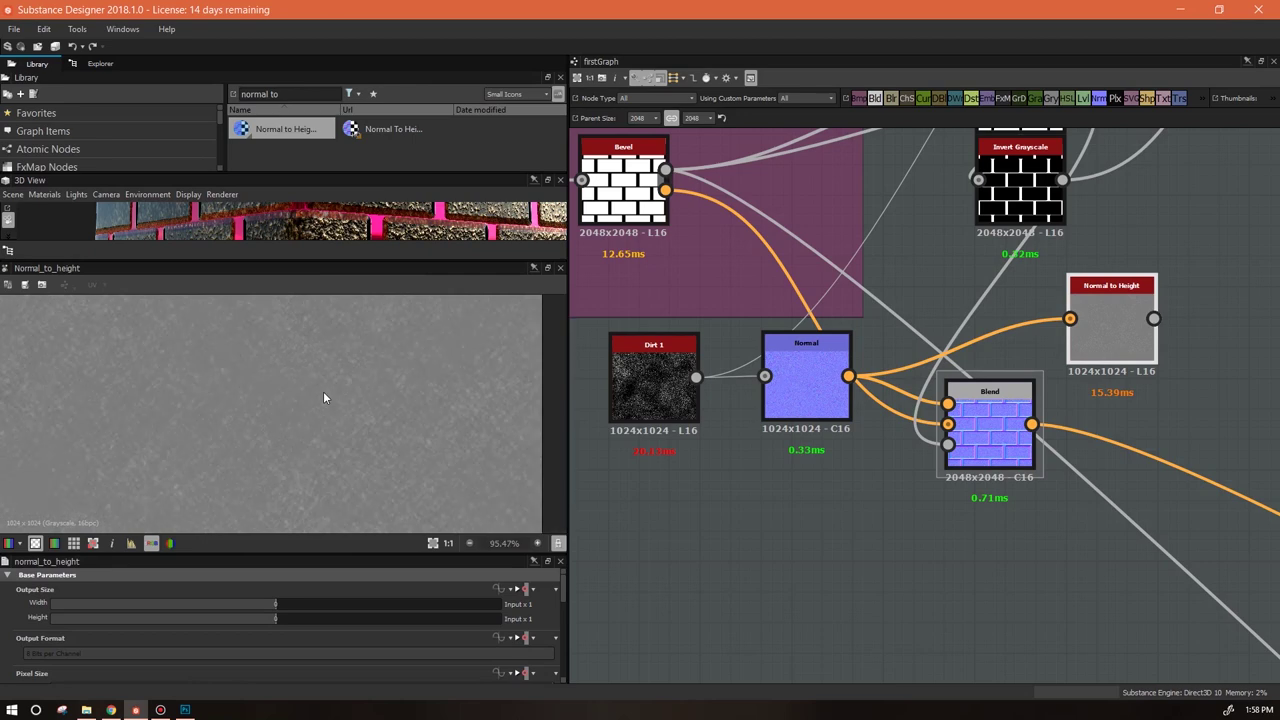
# Step: Compare the 2D previews of the Dirt 1, Normal and Normal to Height nodes
pyautogui.doubleClick(656, 389)
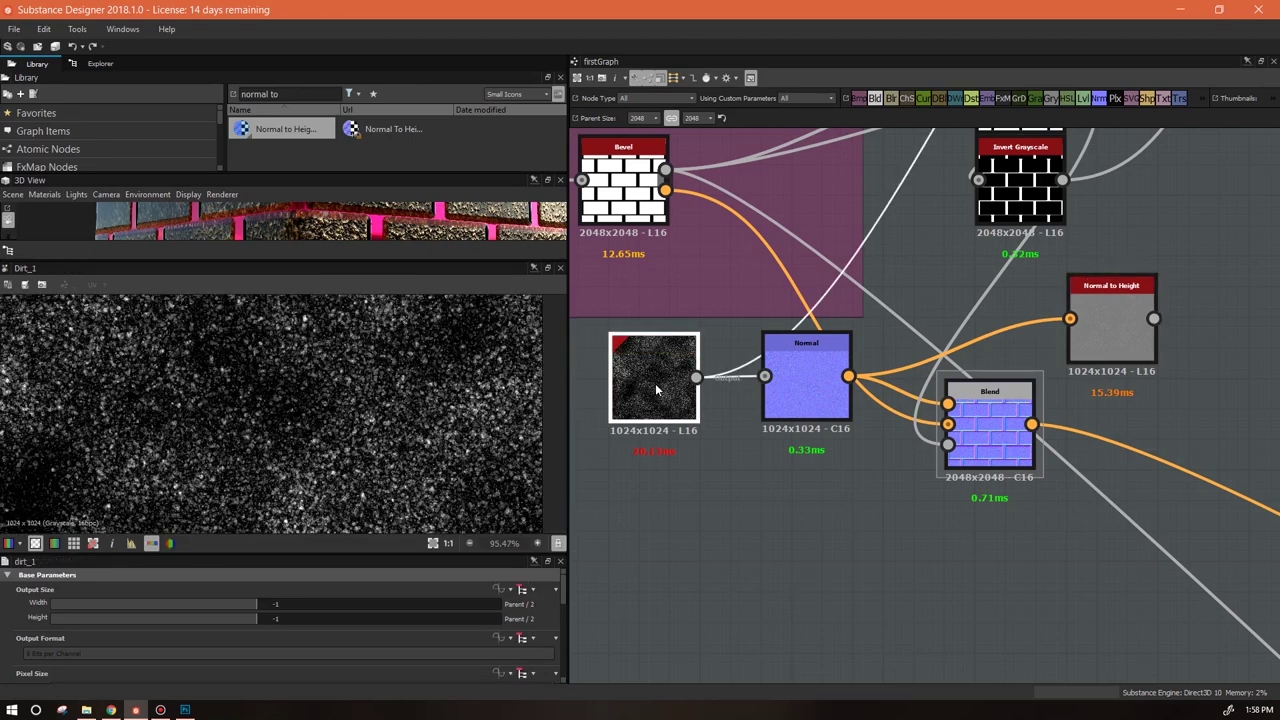
pyautogui.moveTo(655, 389); pyautogui.dragTo(648, 389)
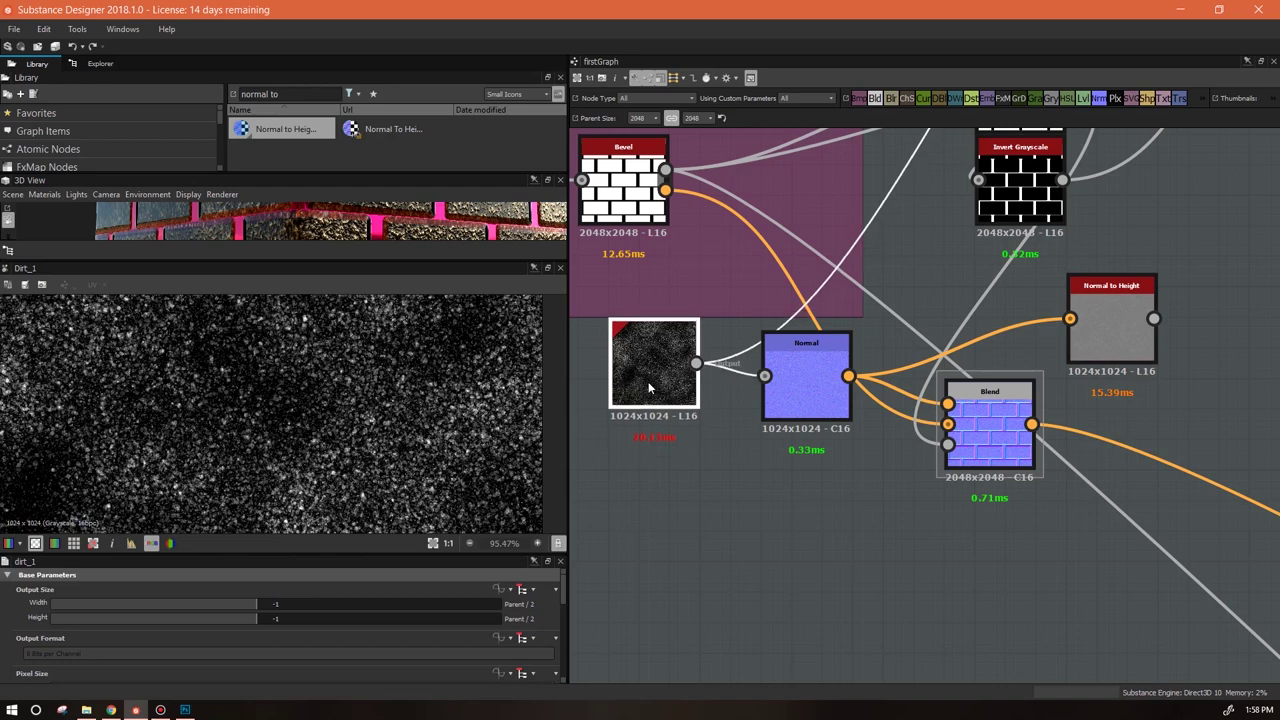
pyautogui.click(797, 390)
pyautogui.doubleClick(797, 390)
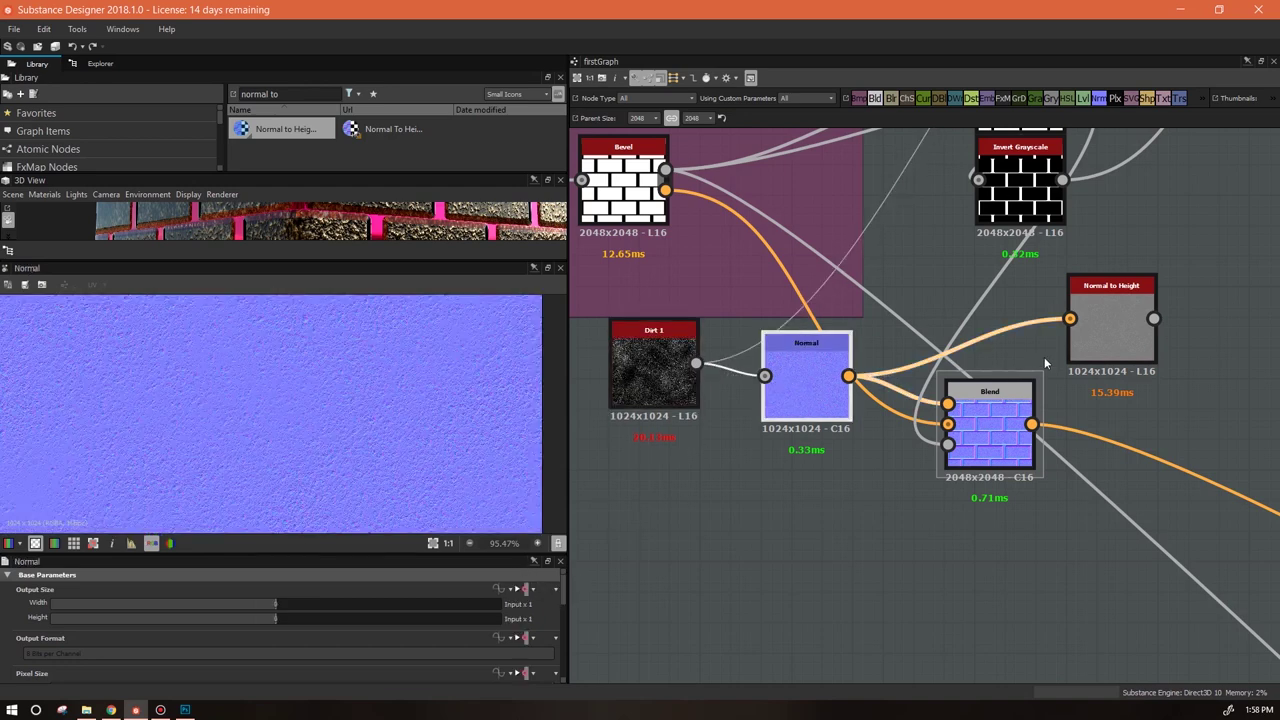
pyautogui.doubleClick(1101, 333)
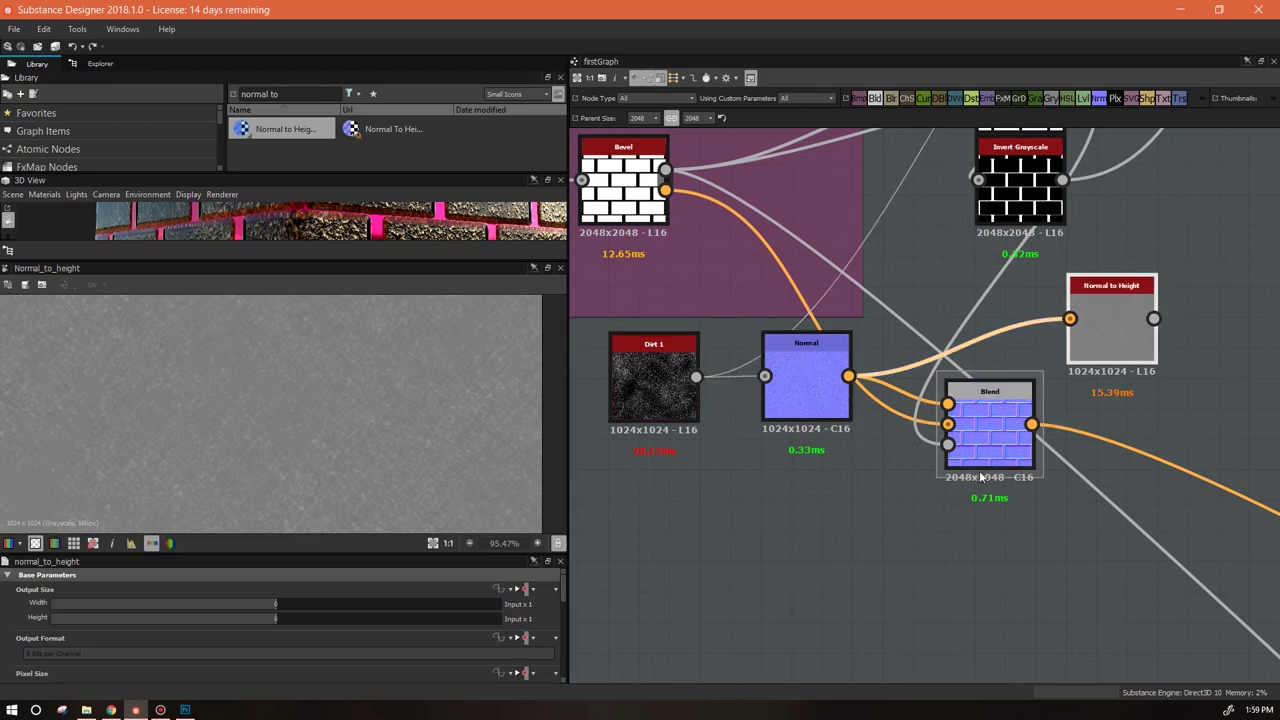
pyautogui.doubleClick(806, 390)
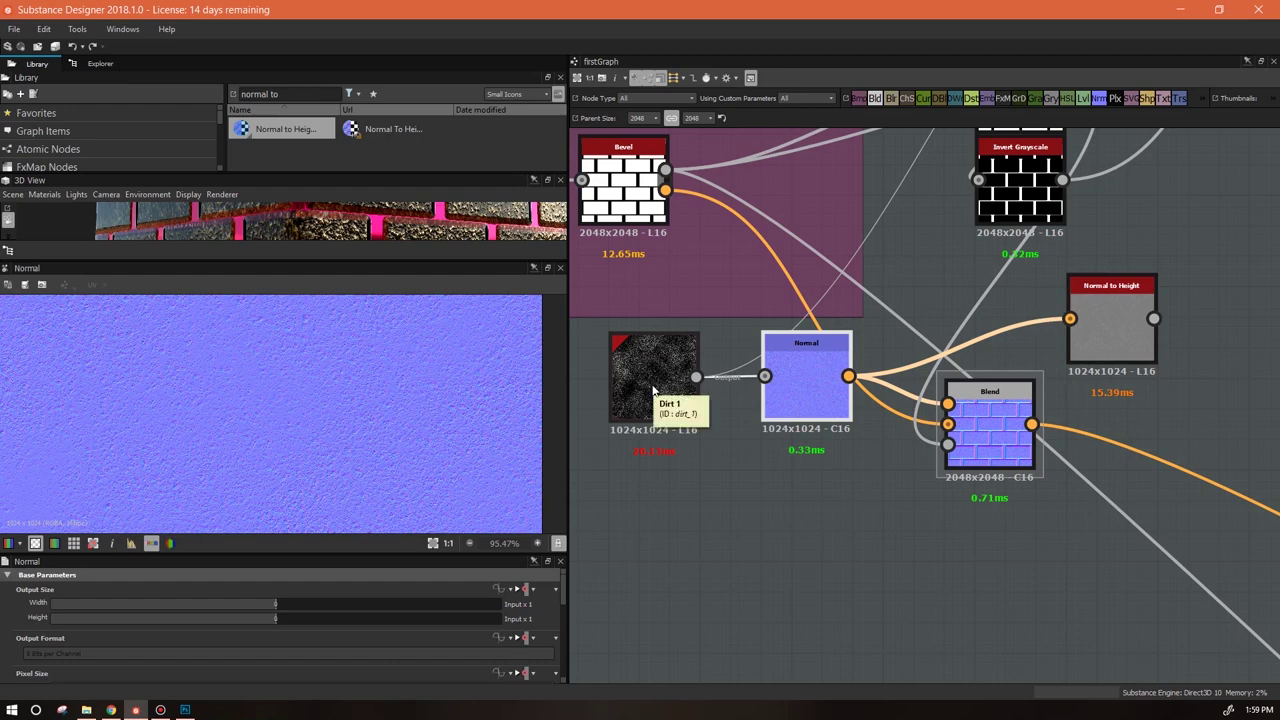
pyautogui.moveTo(792, 405)
pyautogui.mouseDown()
pyautogui.moveTo(762, 407)
pyautogui.moveTo(779, 407)
pyautogui.mouseUp()
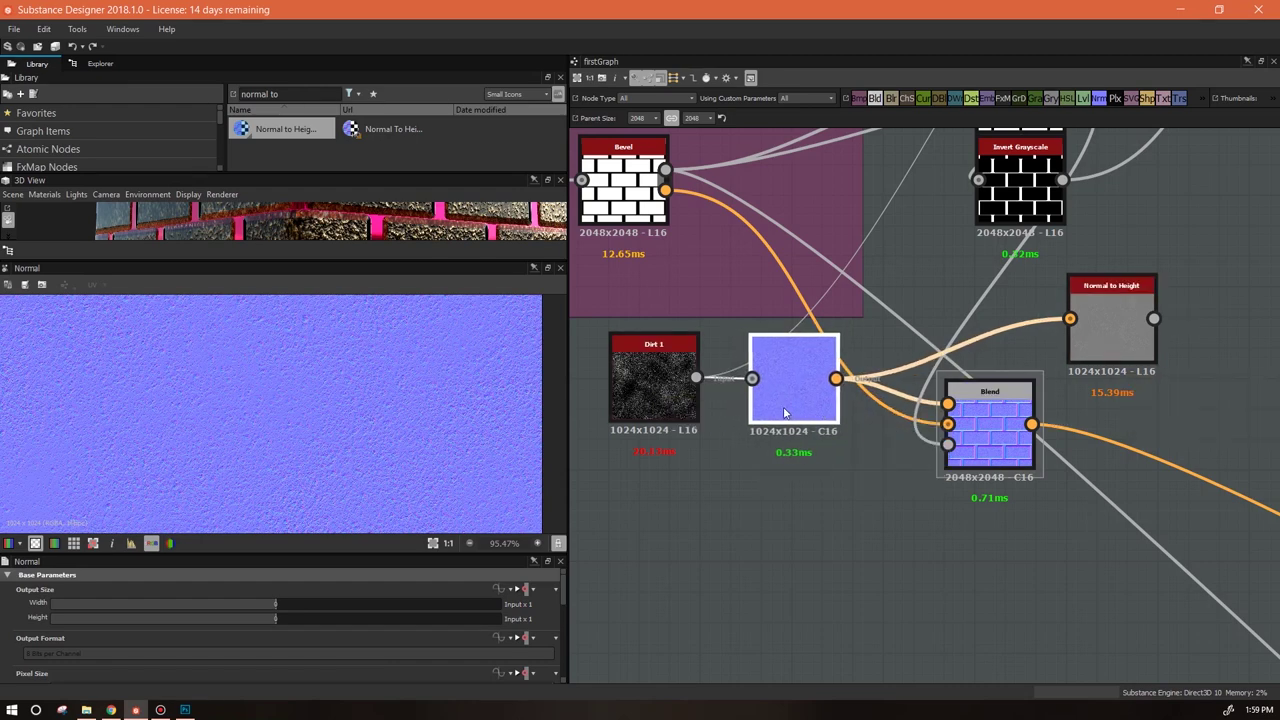
pyautogui.hotkey('ctrl', 'z')
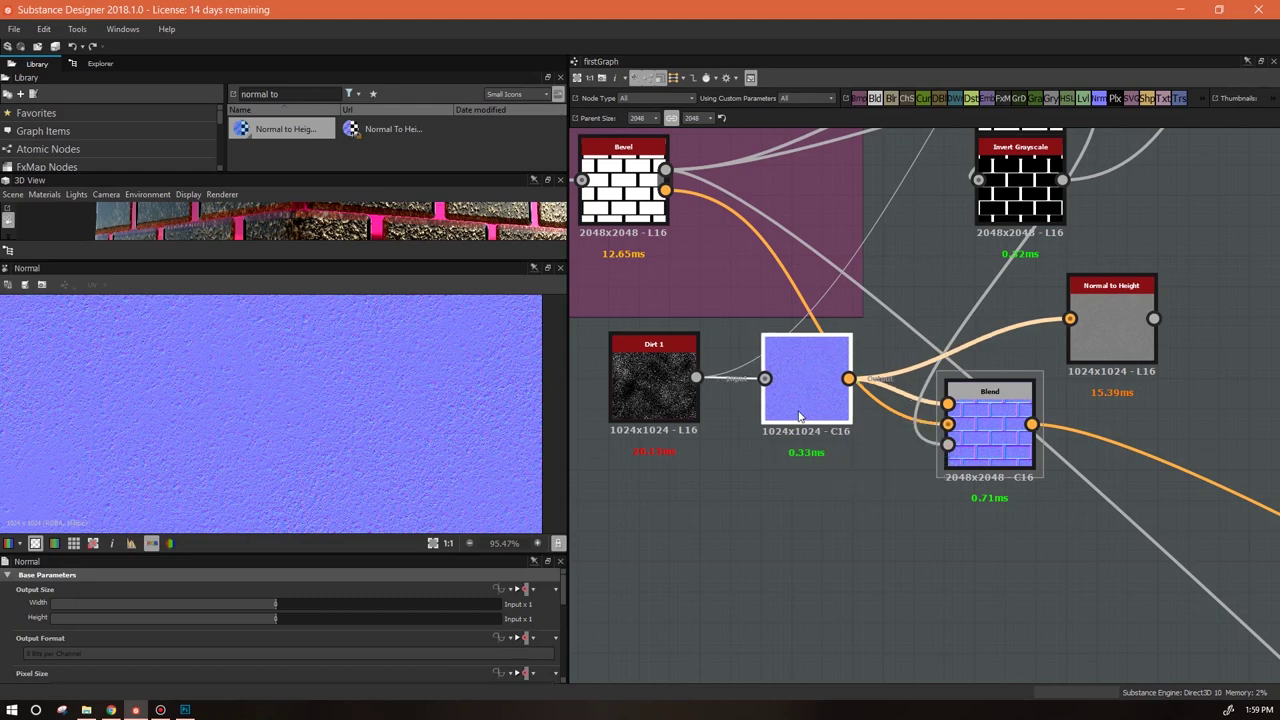
# Step: Set the Normal node's Output Size to Relative to Parent and preview the Normal to Height node
pyautogui.click(531, 590)
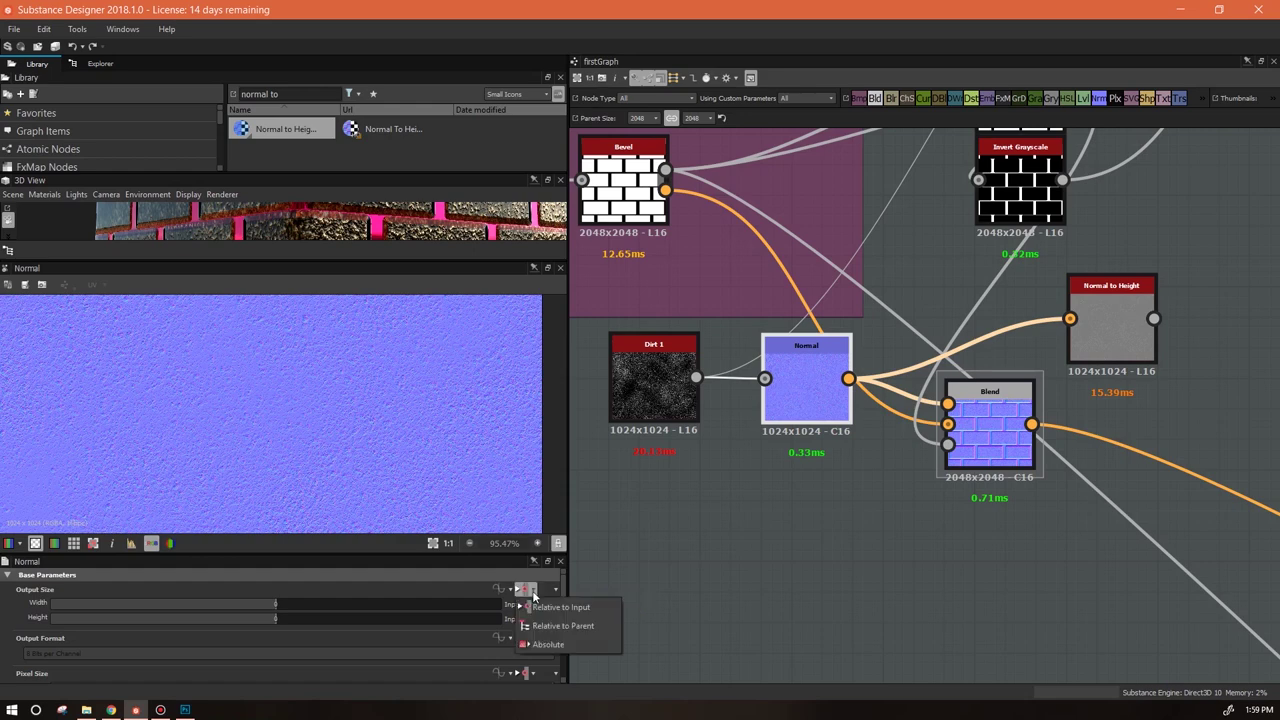
pyautogui.click(575, 628)
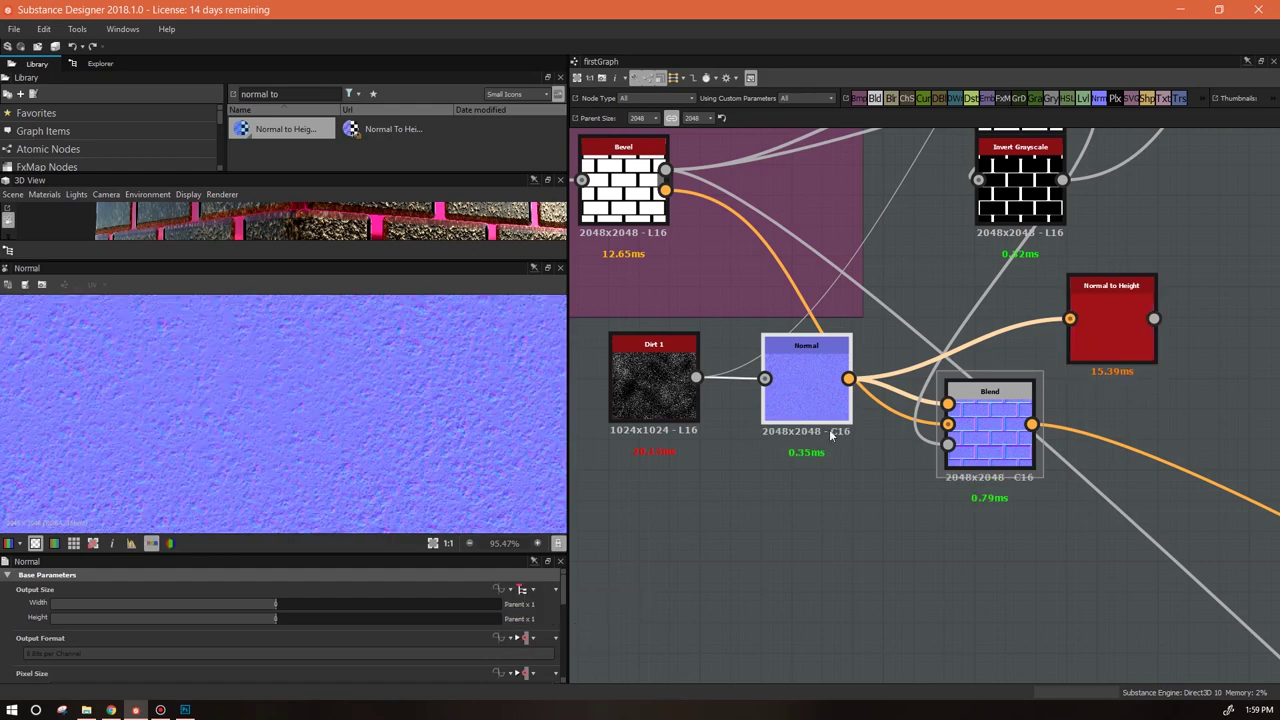
pyautogui.doubleClick(1104, 305)
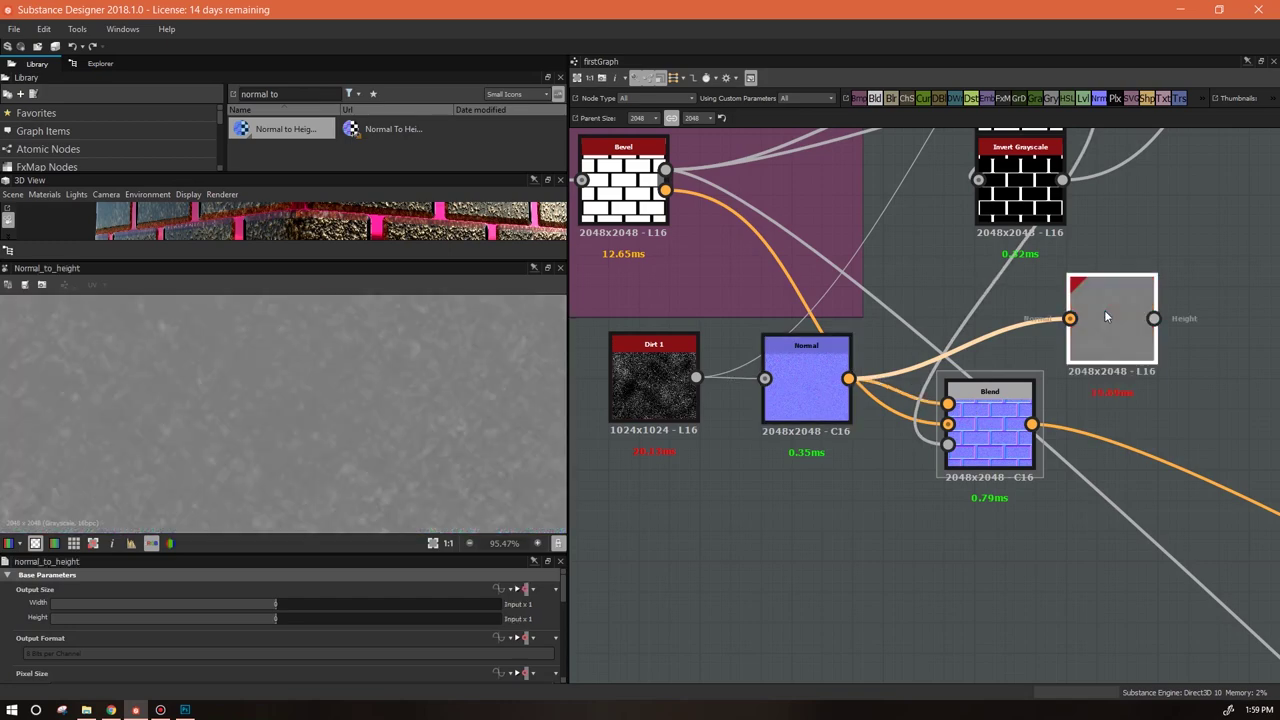
# Step: Move the Normal to Height node below the normal Blend node and enlarge the 3D view
pyautogui.scroll(-3, 1116, 390)
pyautogui.moveTo(1155, 428); pyautogui.dragTo(849, 297, button='middle')
pyautogui.moveTo(803, 218); pyautogui.dragTo(750, 420)
pyautogui.scroll(-3, 286, 408)
pyautogui.scroll(-1, 286, 408)
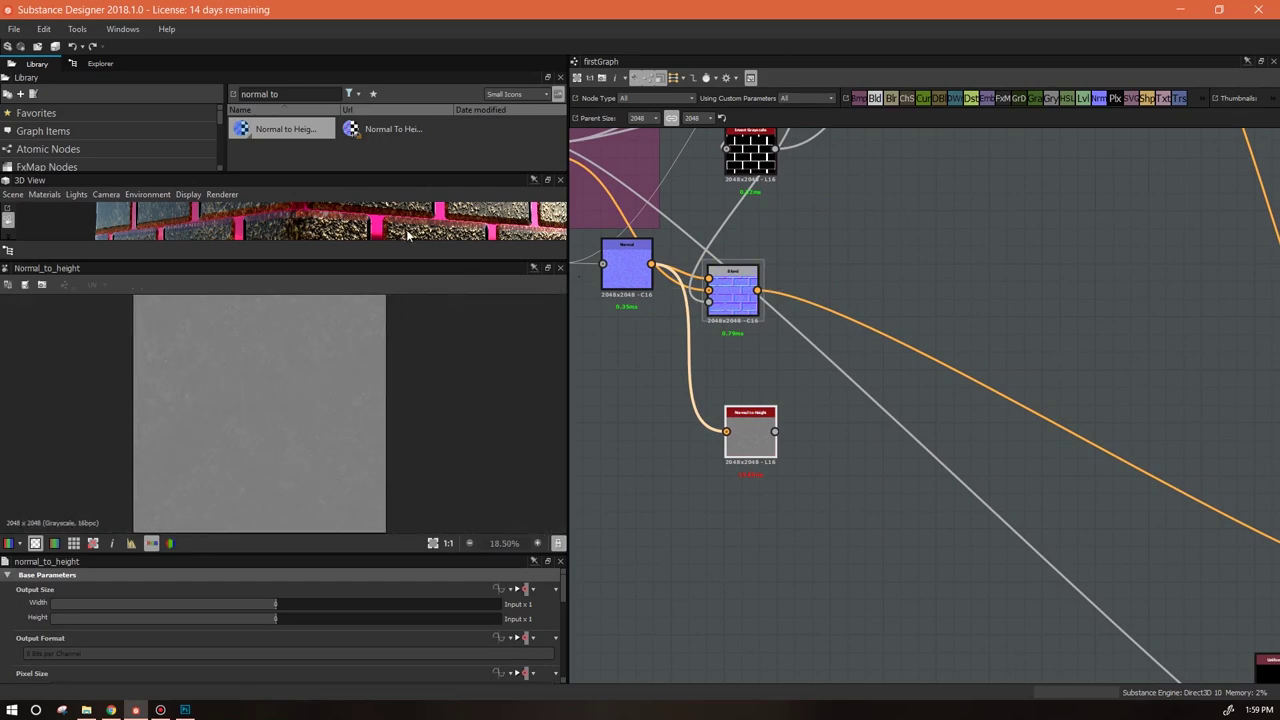
pyautogui.moveTo(312, 260); pyautogui.dragTo(312, 387)
# Step: Add a Levels node after Normal to Height and narrow its luminance input range by raising the black point and lowering the white point
pyautogui.moveTo(1087, 100); pyautogui.dragTo(776, 432)
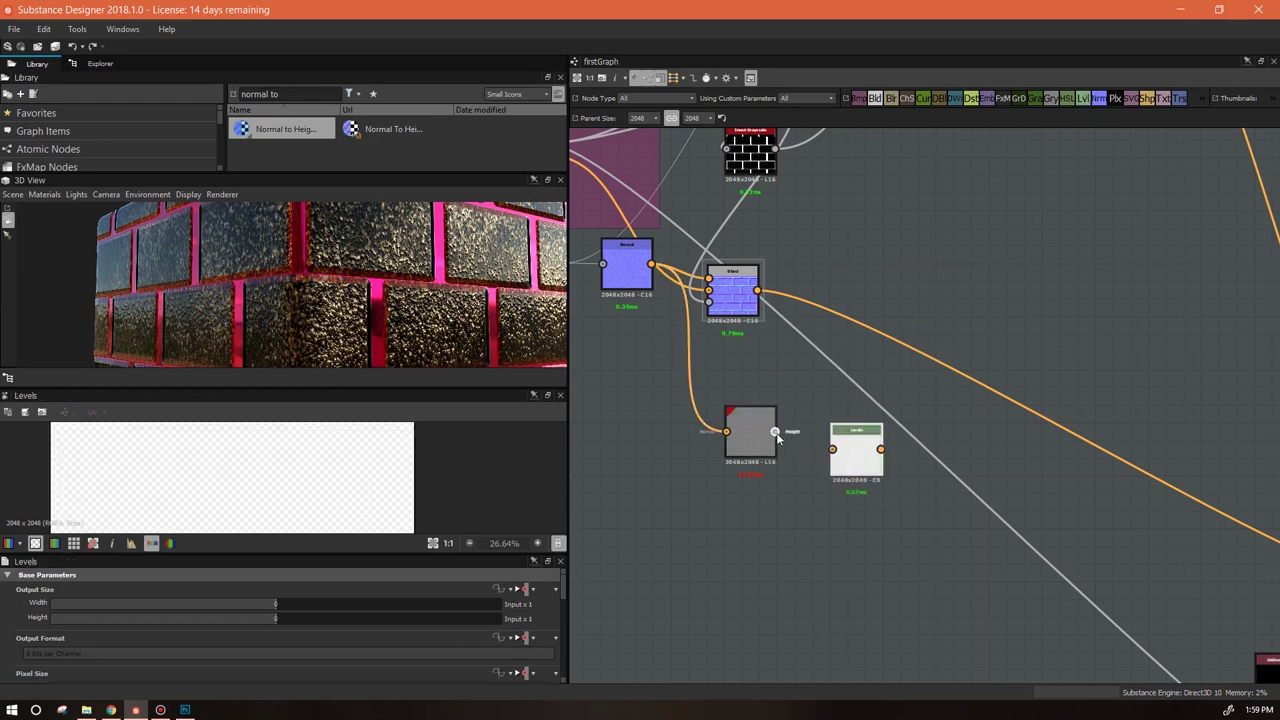
pyautogui.moveTo(856, 455); pyautogui.dragTo(821, 437)
pyautogui.scroll(-5, 315, 652)
pyautogui.moveTo(24, 631); pyautogui.dragTo(231, 631)
pyautogui.moveTo(541, 631); pyautogui.dragTo(280, 641)
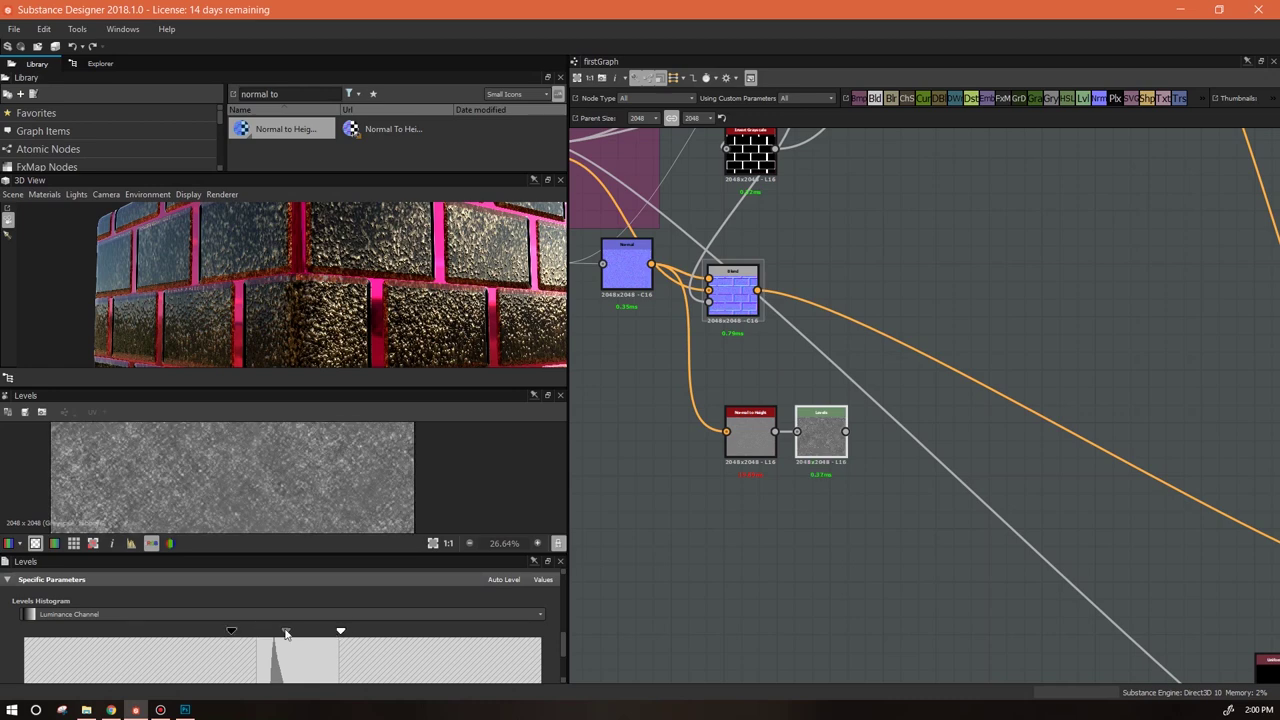
# Step: Enlarge the 2D view and compare the closer previews of the Normal and Normal to Height nodes
pyautogui.moveTo(261, 556); pyautogui.dragTo(283, 617)
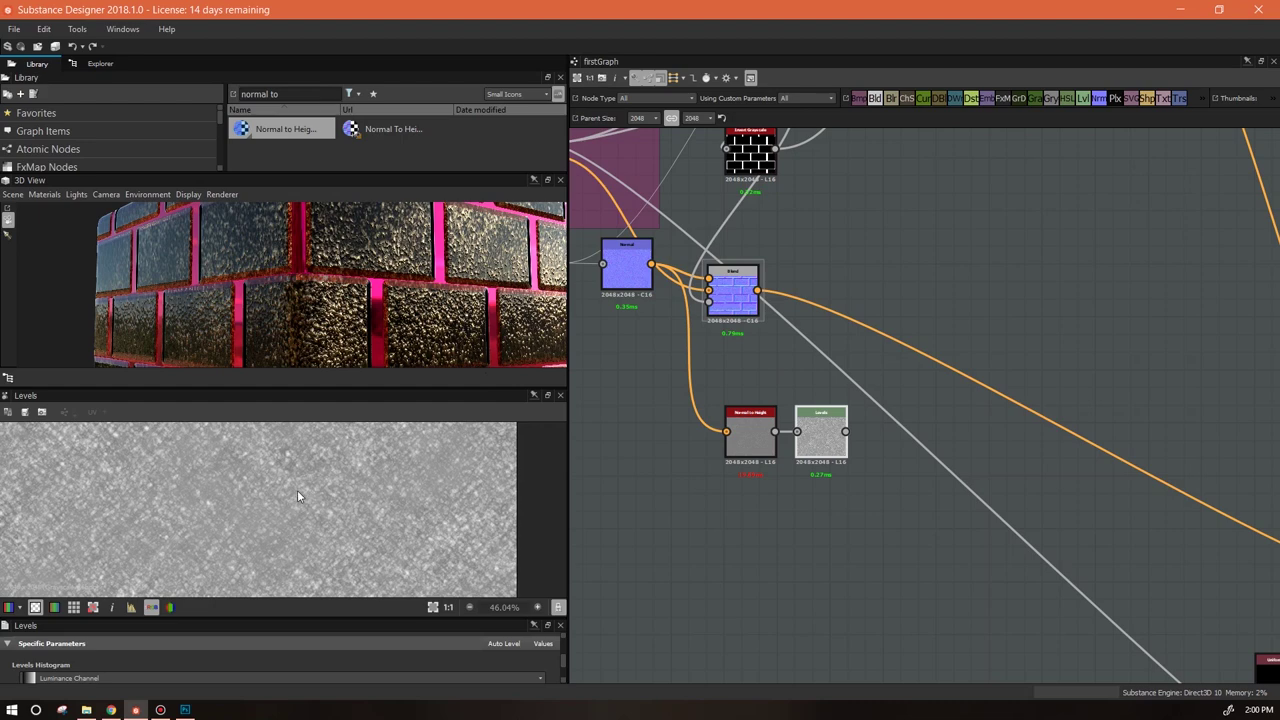
pyautogui.moveTo(455, 310); pyautogui.dragTo(437, 326)
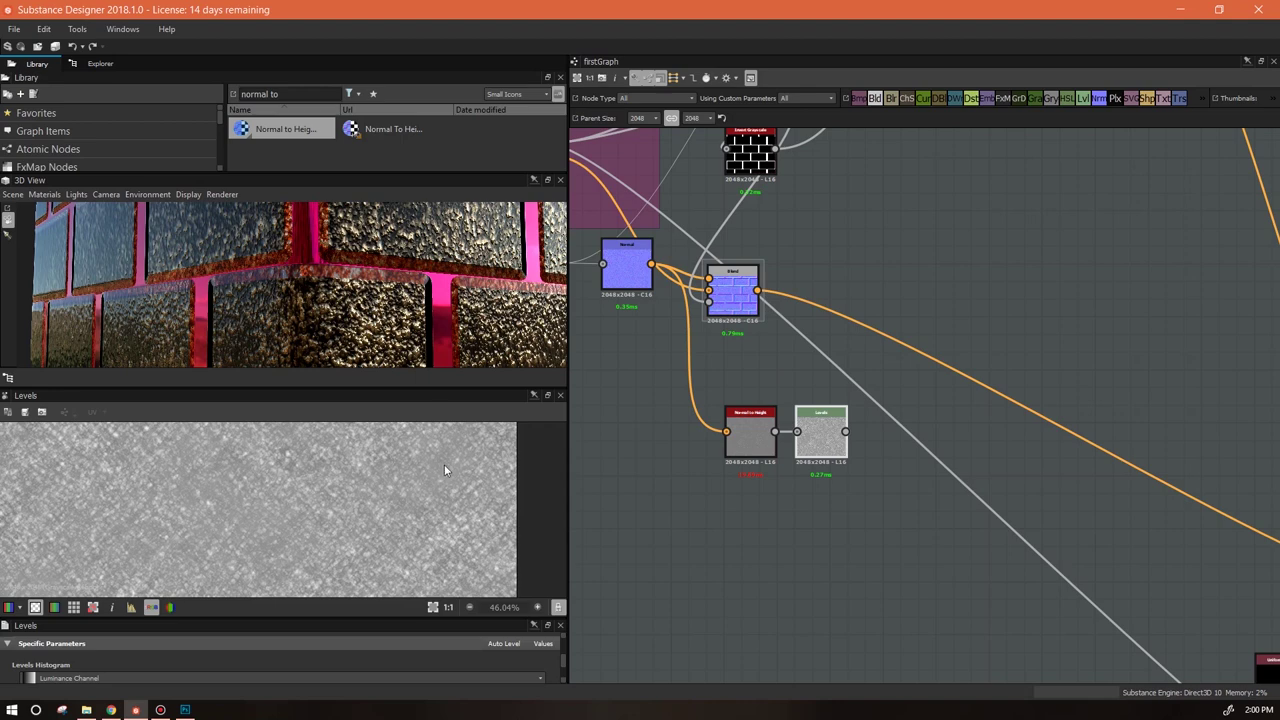
pyautogui.click(625, 270)
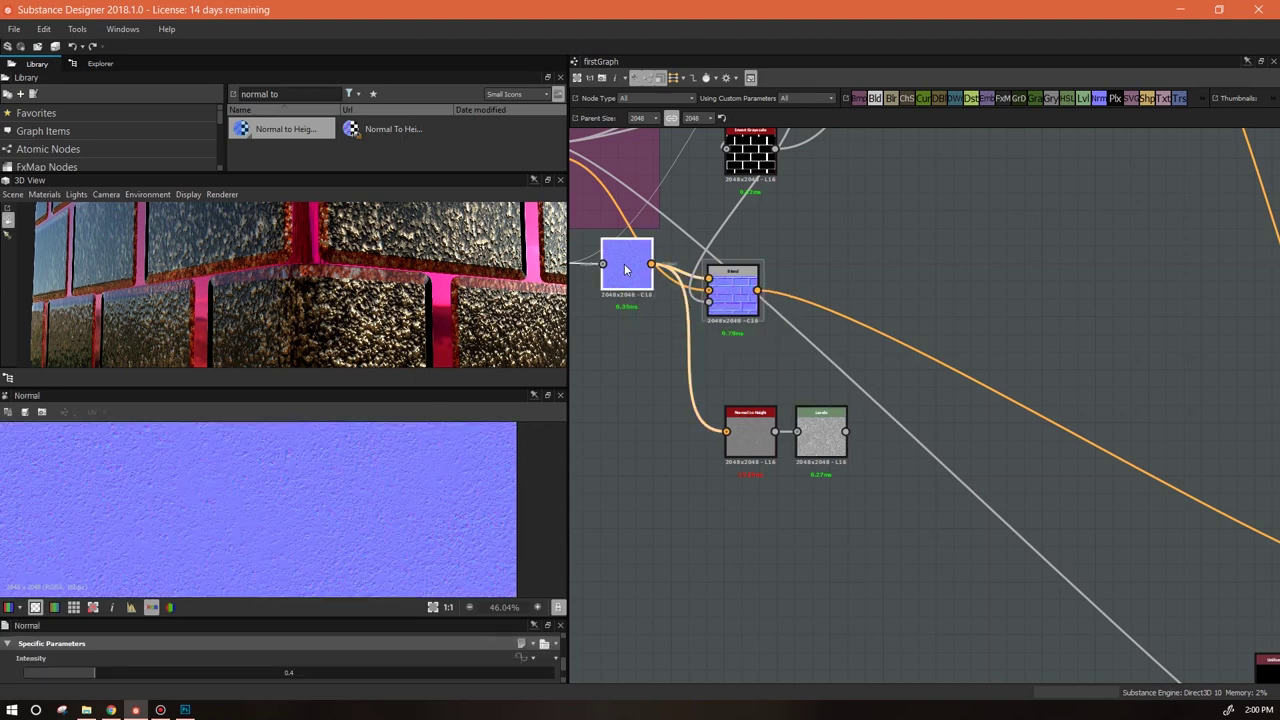
pyautogui.click(763, 434)
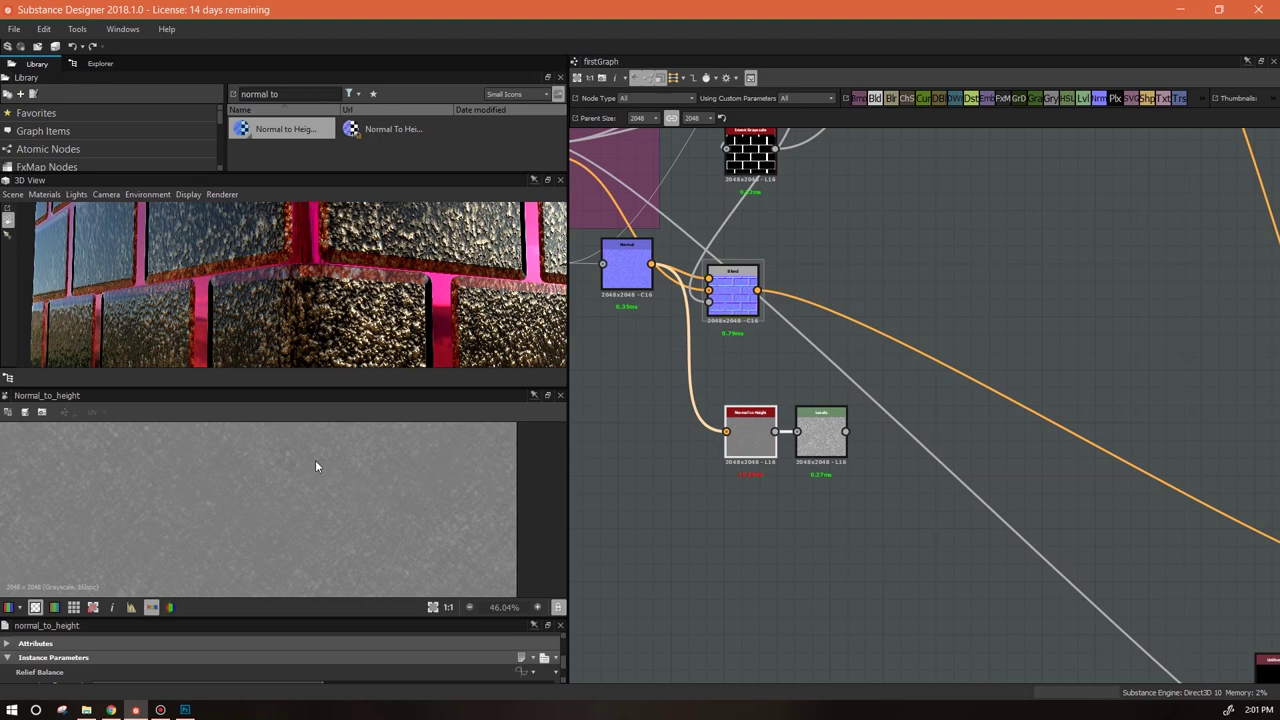
pyautogui.scroll(3, 294, 478)
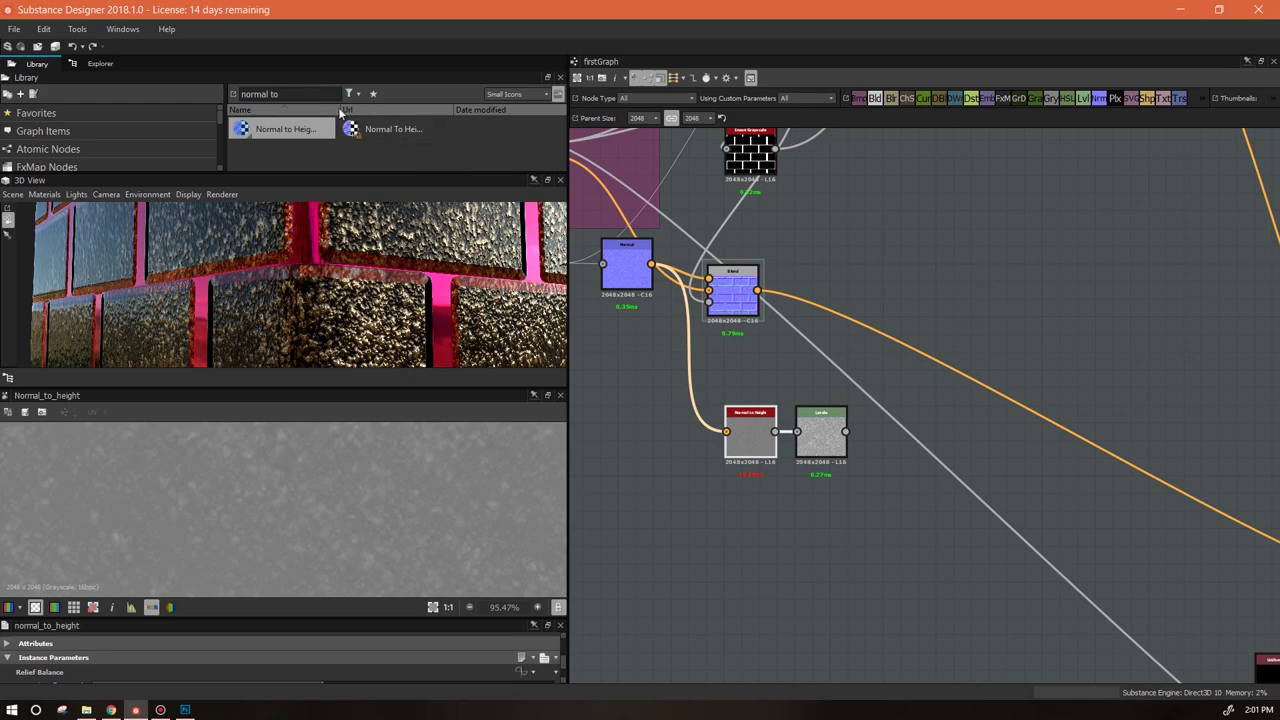
# Step: Search the library for "inv" and add an Invert Grayscale node to the graph near the Levels node
pyautogui.moveTo(284, 93); pyautogui.dragTo(221, 88)
pyautogui.write('inv')
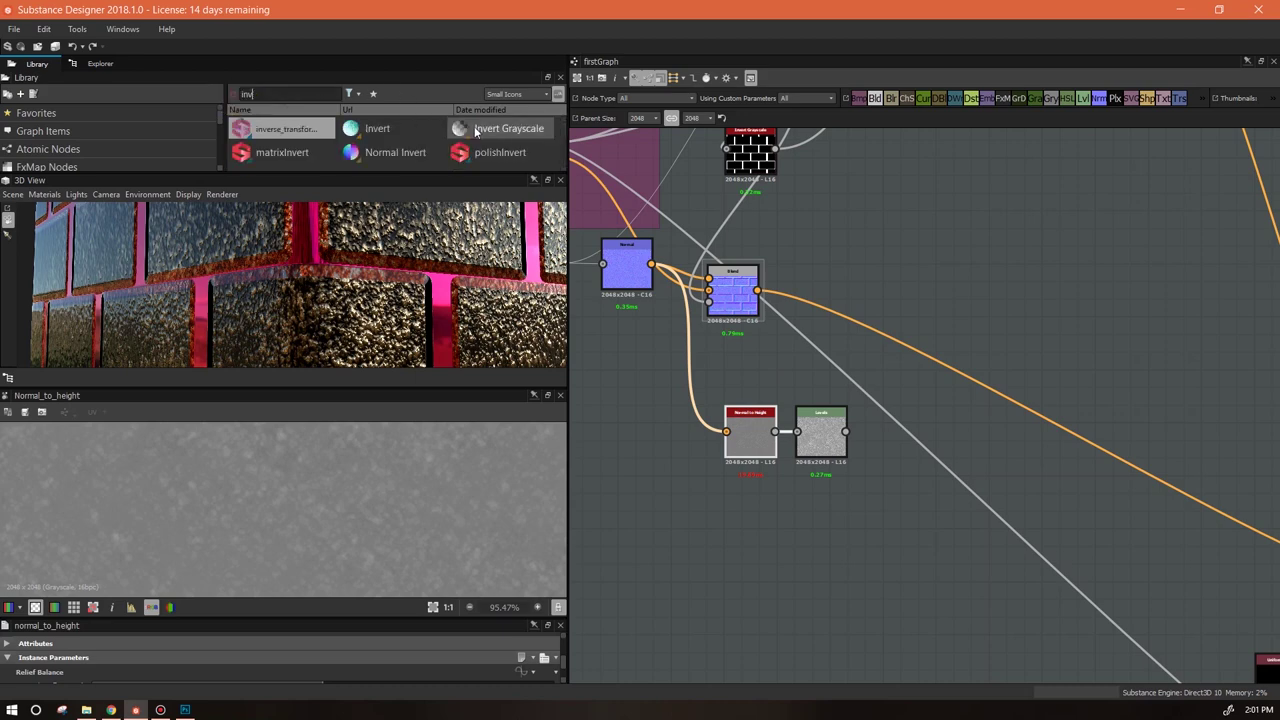
pyautogui.moveTo(470, 128); pyautogui.dragTo(906, 558)
# Step: Insert the Invert Grayscale node between Normal to Height and Levels, and compare the previews of those two nodes
pyautogui.doubleClick(818, 430)
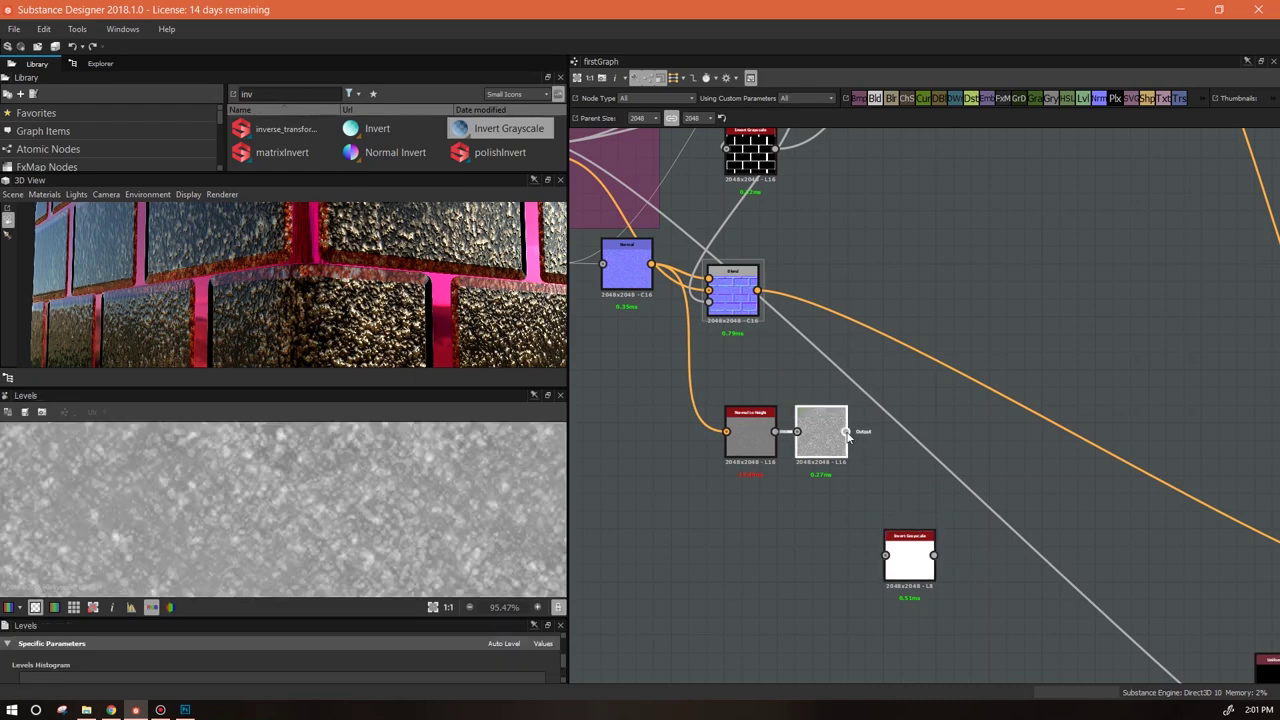
pyautogui.moveTo(826, 450); pyautogui.dragTo(992, 452)
pyautogui.moveTo(909, 556); pyautogui.dragTo(856, 496)
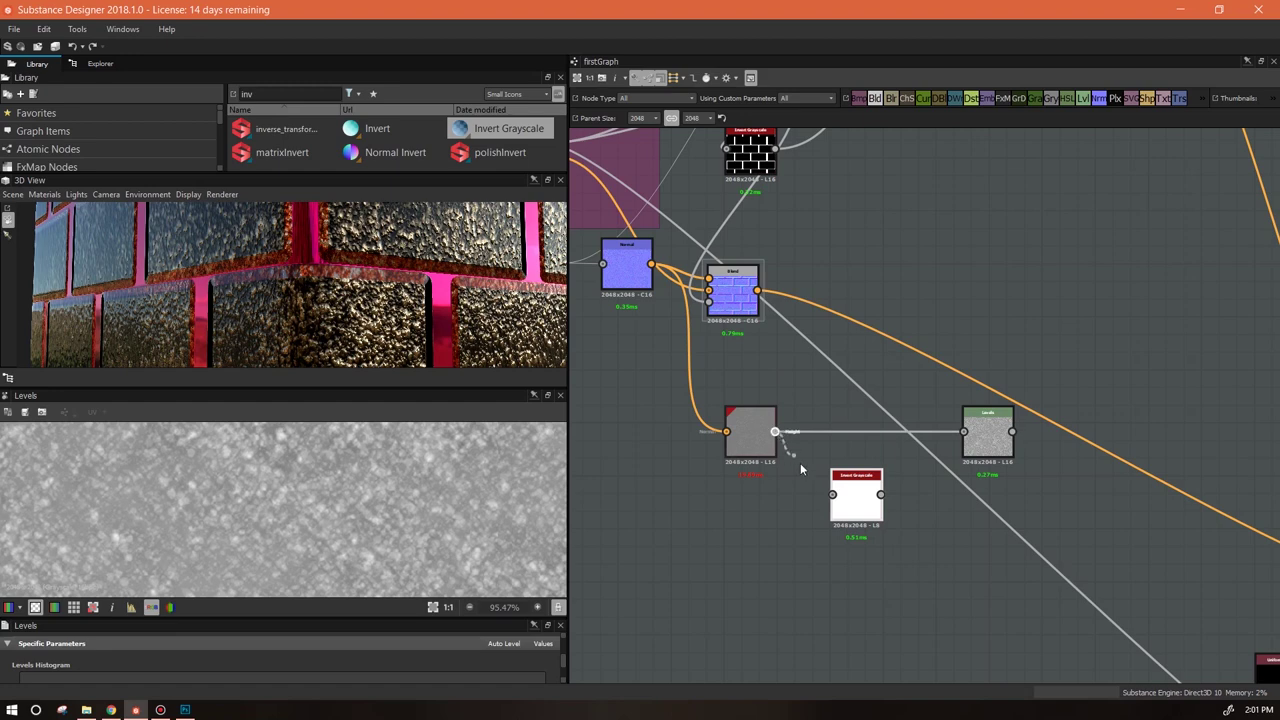
pyautogui.moveTo(834, 503); pyautogui.dragTo(822, 440)
pyautogui.moveTo(987, 440); pyautogui.dragTo(987, 440)
pyautogui.moveTo(832, 457); pyautogui.dragTo(832, 448)
pyautogui.moveTo(985, 448); pyautogui.dragTo(942, 448)
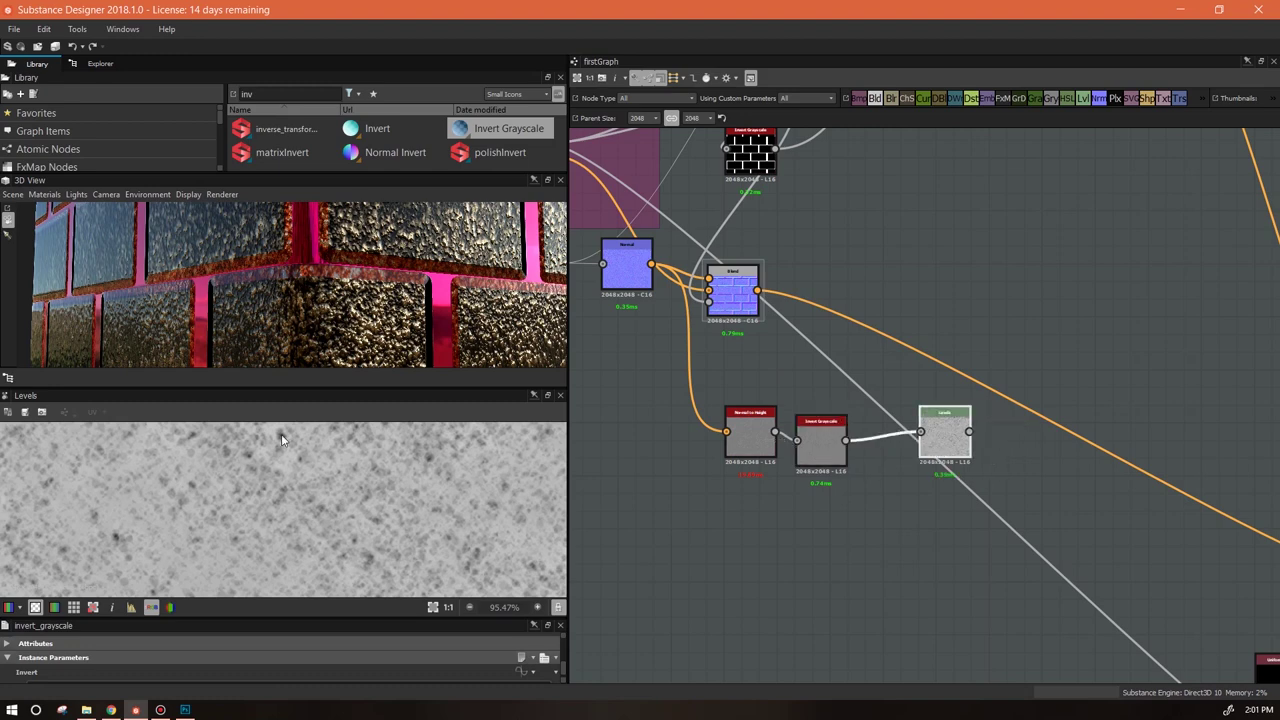
pyautogui.doubleClick(748, 432)
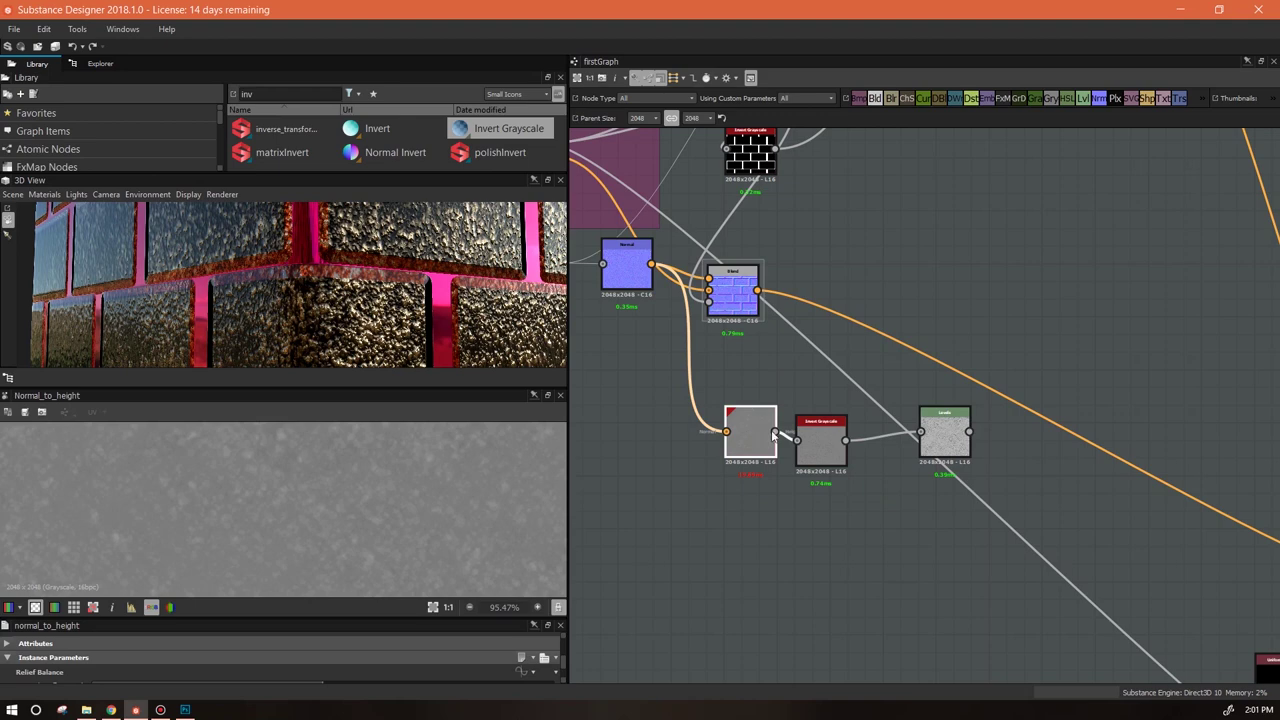
pyautogui.doubleClick(951, 437)
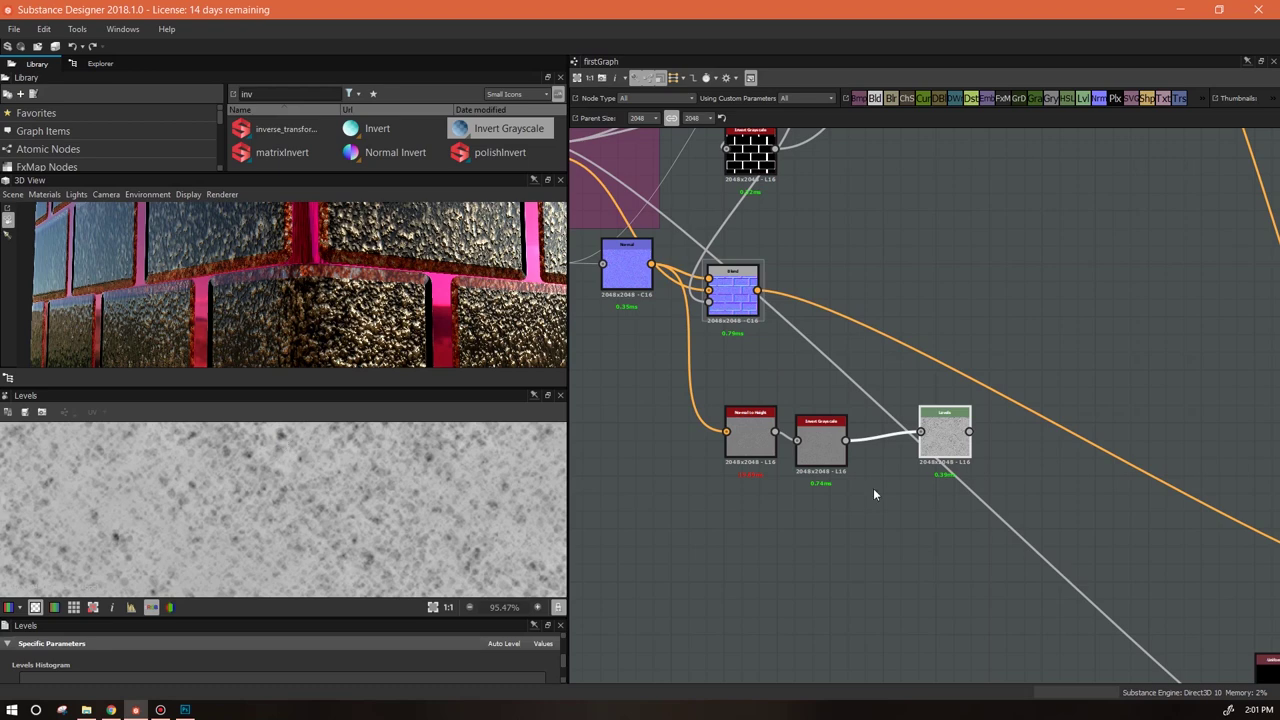
# Step: Connect the Levels node to the Roughness output and inspect the bricks in the 3D view
pyautogui.moveTo(957, 515); pyautogui.dragTo(786, 437, button='middle')
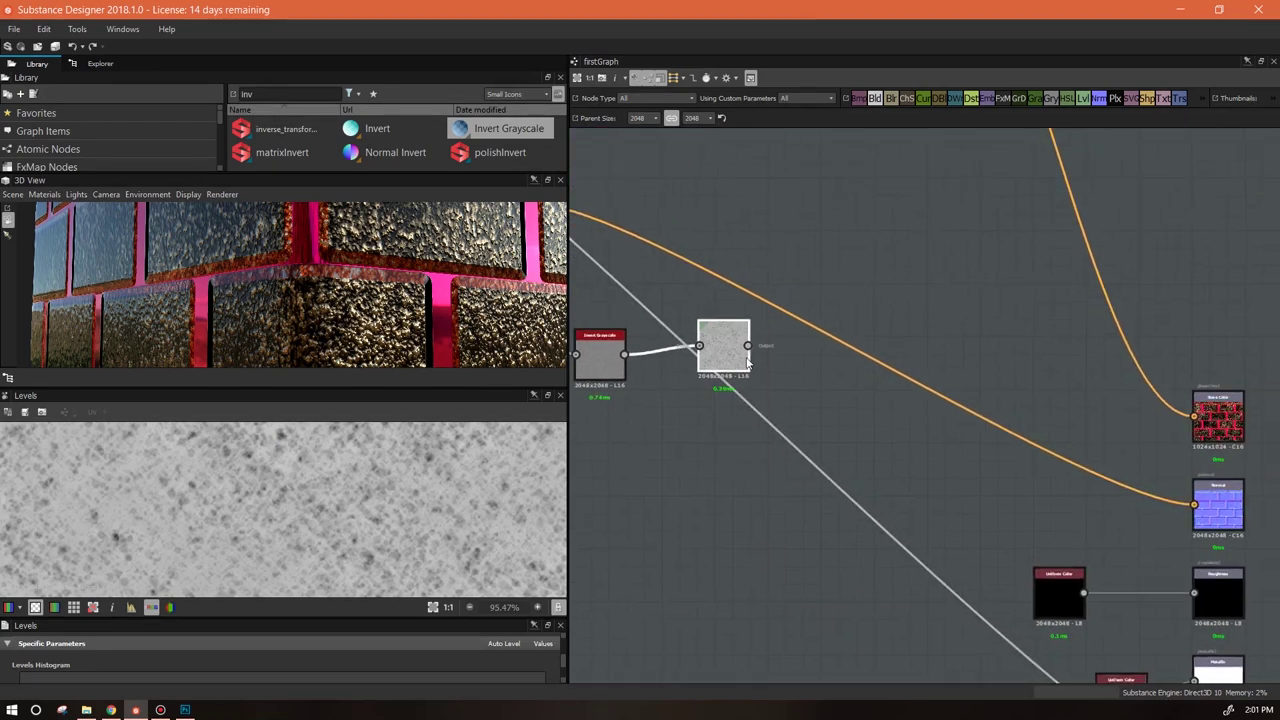
pyautogui.moveTo(748, 345); pyautogui.dragTo(1193, 593)
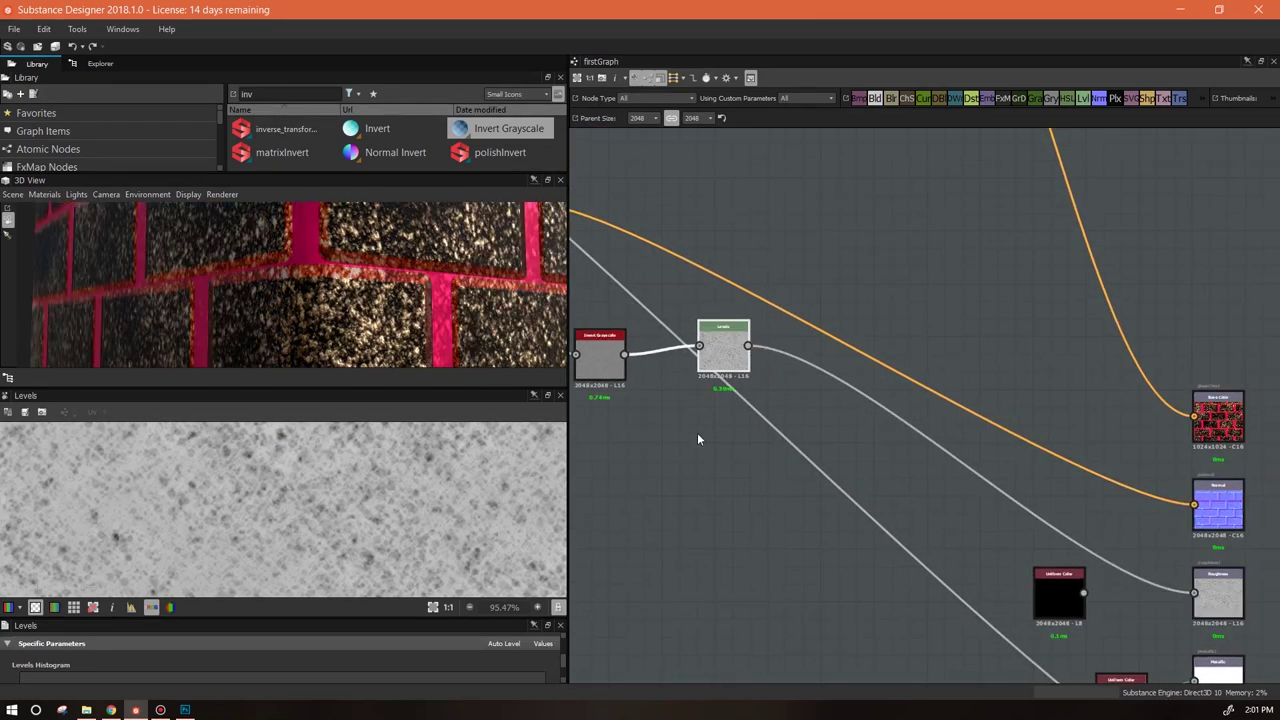
pyautogui.moveTo(397, 313)
pyautogui.mouseDown()
pyautogui.moveTo(375, 312)
pyautogui.moveTo(422, 313)
pyautogui.moveTo(458, 291)
pyautogui.moveTo(400, 296)
pyautogui.mouseUp()
# Step: Add a Blend node after Levels, connect Levels to its foreground input and place it up beside the chain
pyautogui.moveTo(786, 423); pyautogui.dragTo(900, 447, button='middle')
pyautogui.moveTo(836, 383); pyautogui.dragTo(811, 382)
pyautogui.click(715, 378)
pyautogui.moveTo(875, 98); pyautogui.dragTo(1028, 278)
pyautogui.moveTo(835, 369); pyautogui.dragTo(963, 355)
pyautogui.scroll(-3, 900, 430)
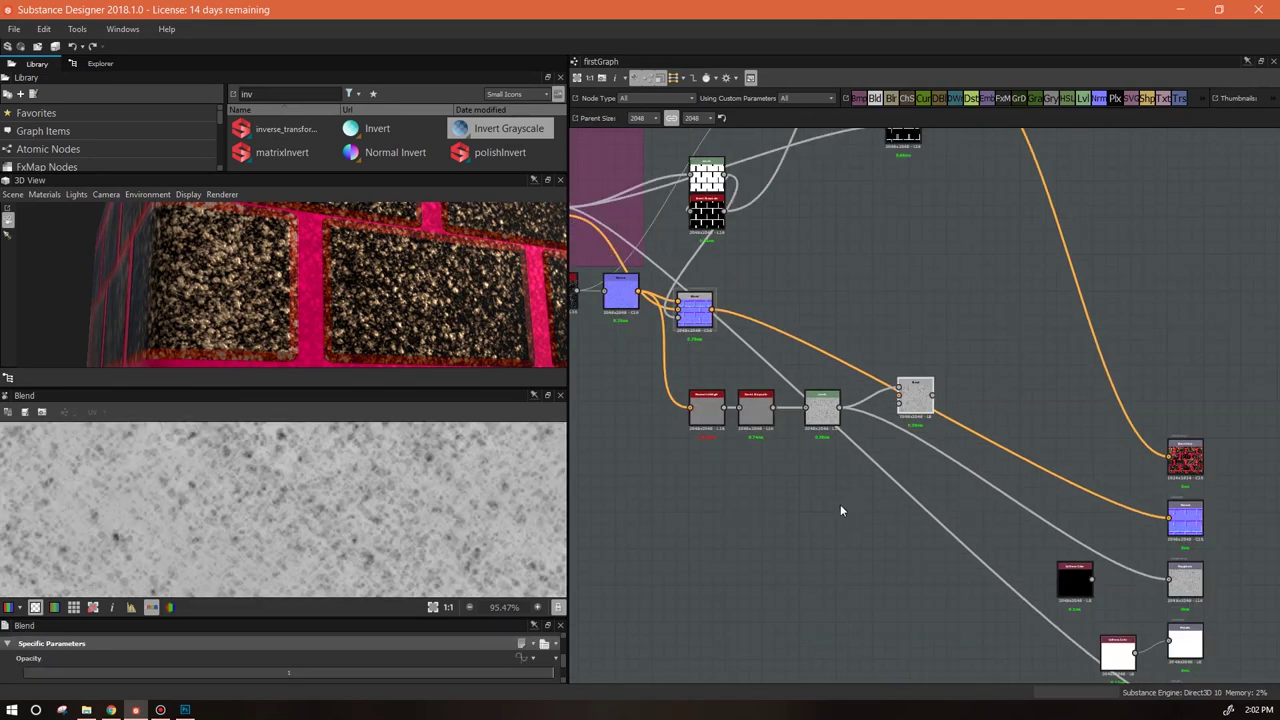
pyautogui.moveTo(470, 340); pyautogui.dragTo(453, 297)
pyautogui.moveTo(443, 297)
pyautogui.mouseDown()
pyautogui.moveTo(458, 291)
pyautogui.moveTo(446, 305)
pyautogui.mouseUp()
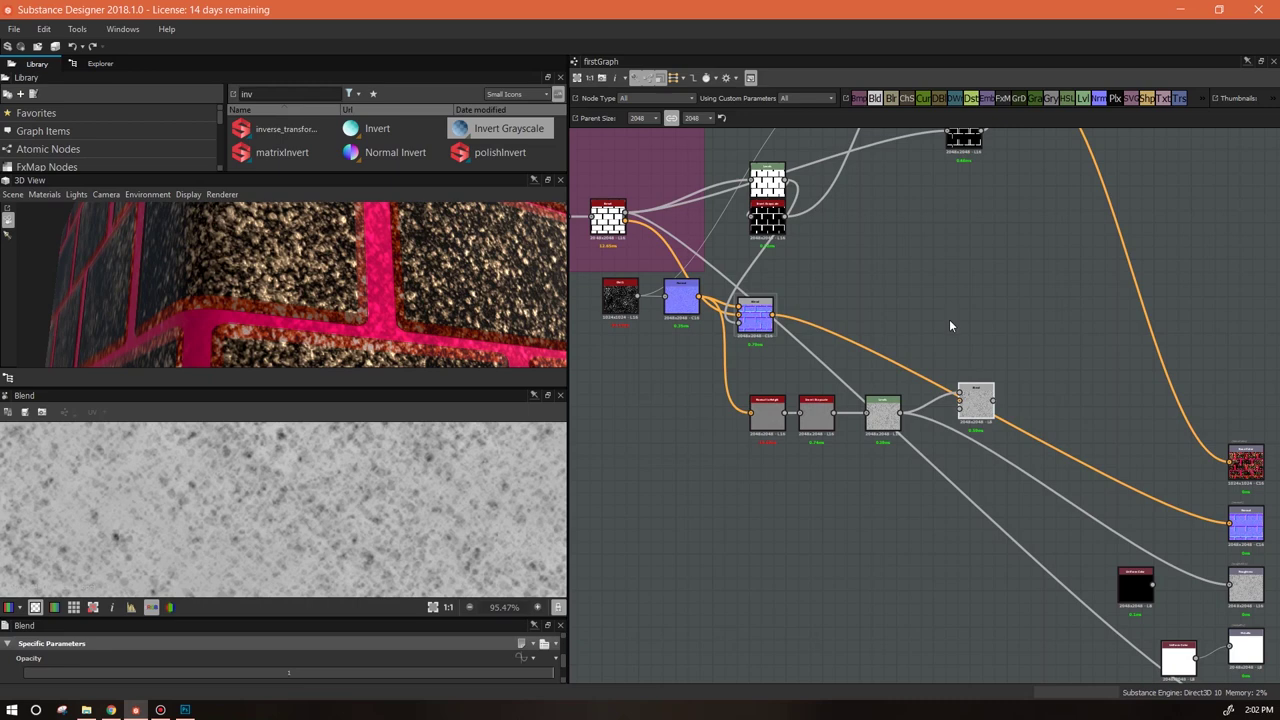
pyautogui.moveTo(976, 395); pyautogui.dragTo(1000, 371)
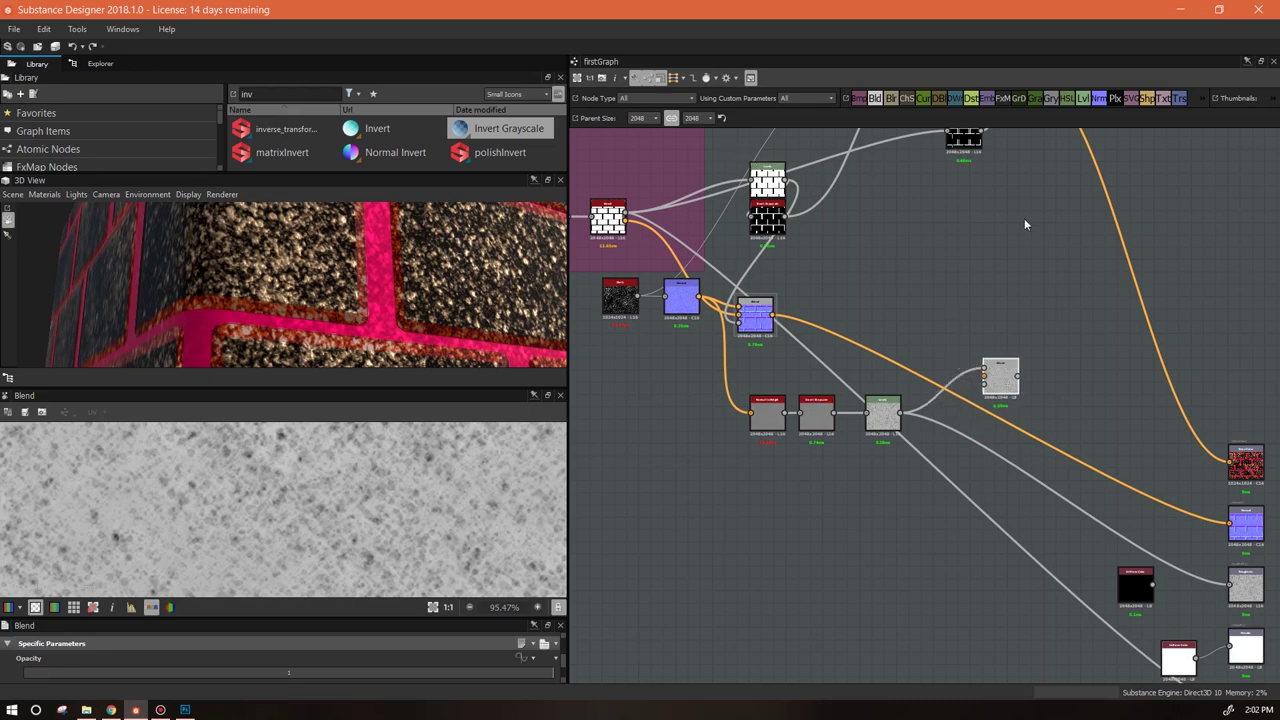
# Step: Move the Gradient Map node closer to the brick mask nodes and preview it in an enlarged 2D view
pyautogui.scroll(1, 1024, 225)
pyautogui.moveTo(1024, 225); pyautogui.dragTo(1048, 266, button='middle')
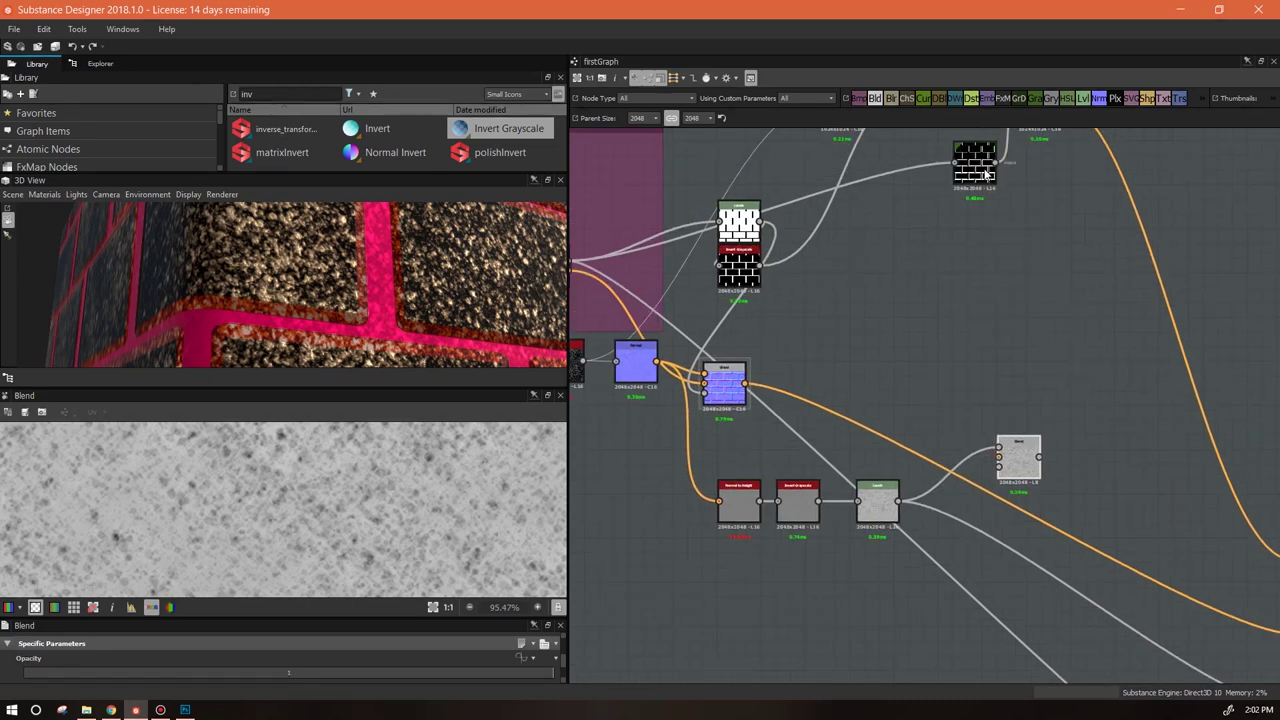
pyautogui.moveTo(986, 175); pyautogui.dragTo(891, 218)
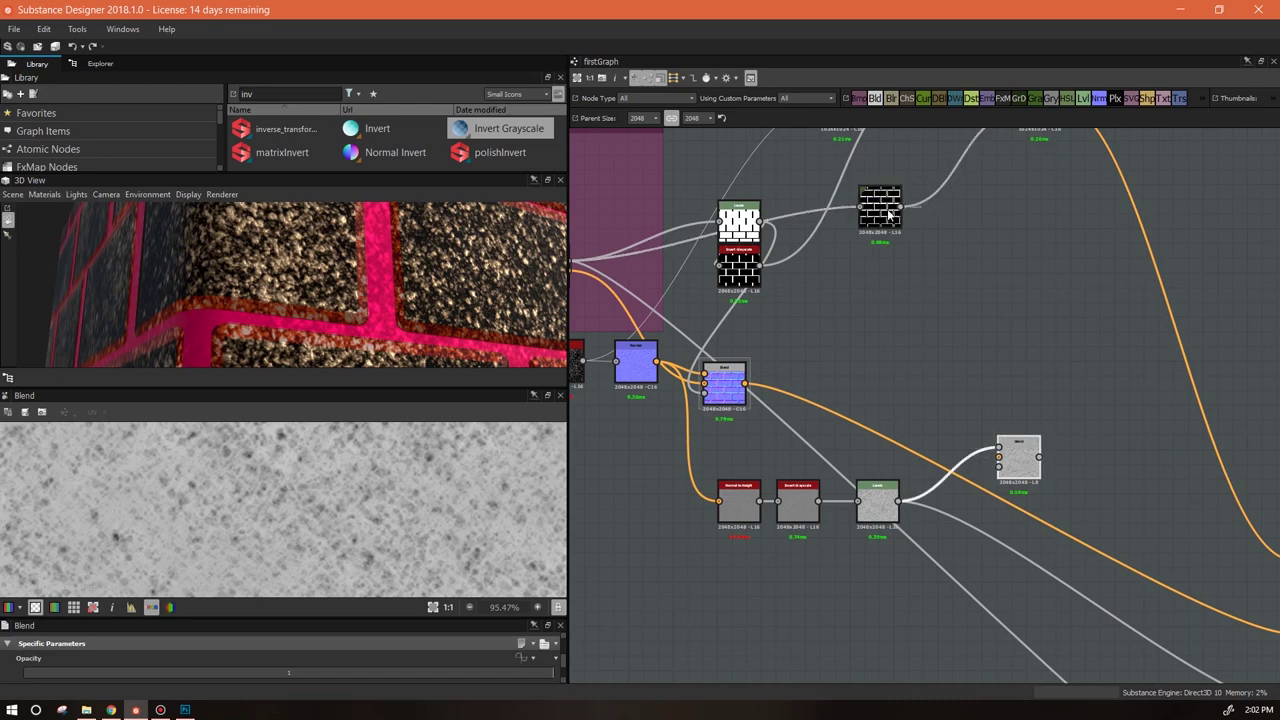
pyautogui.doubleClick(893, 222)
pyautogui.moveTo(251, 389); pyautogui.dragTo(253, 298)
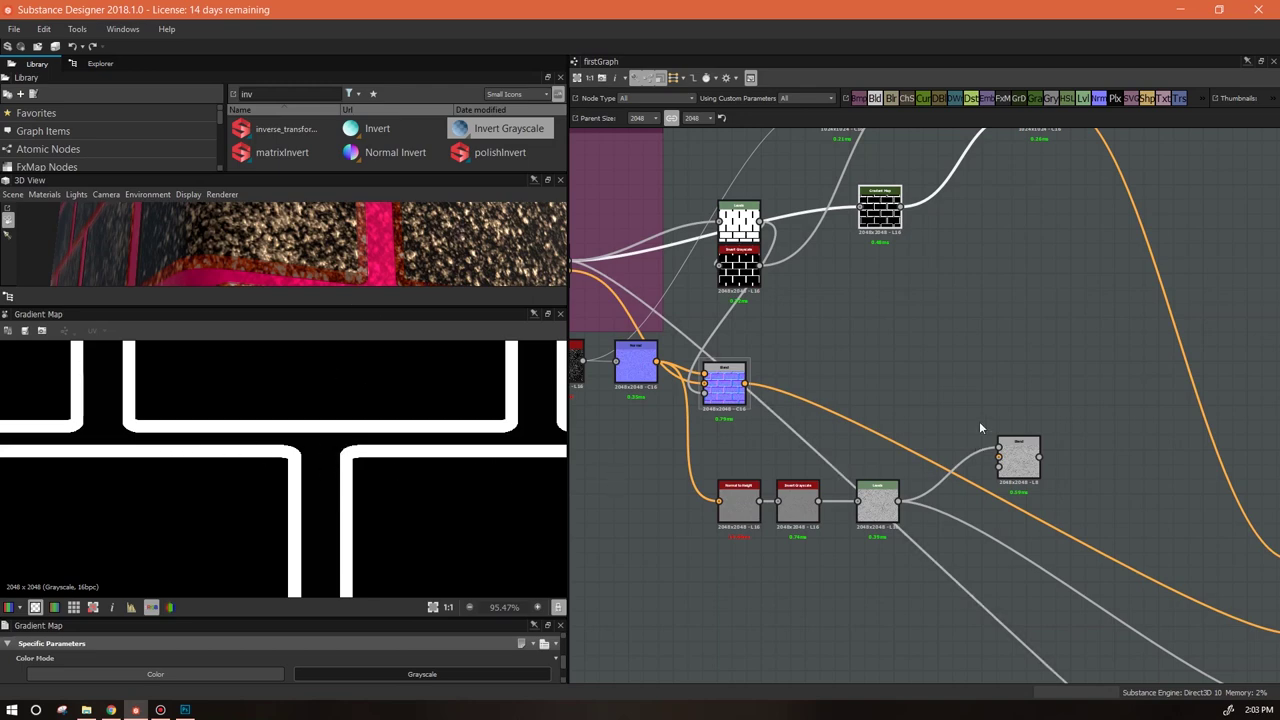
pyautogui.moveTo(1018, 460); pyautogui.dragTo(1012, 460)
pyautogui.click(873, 515)
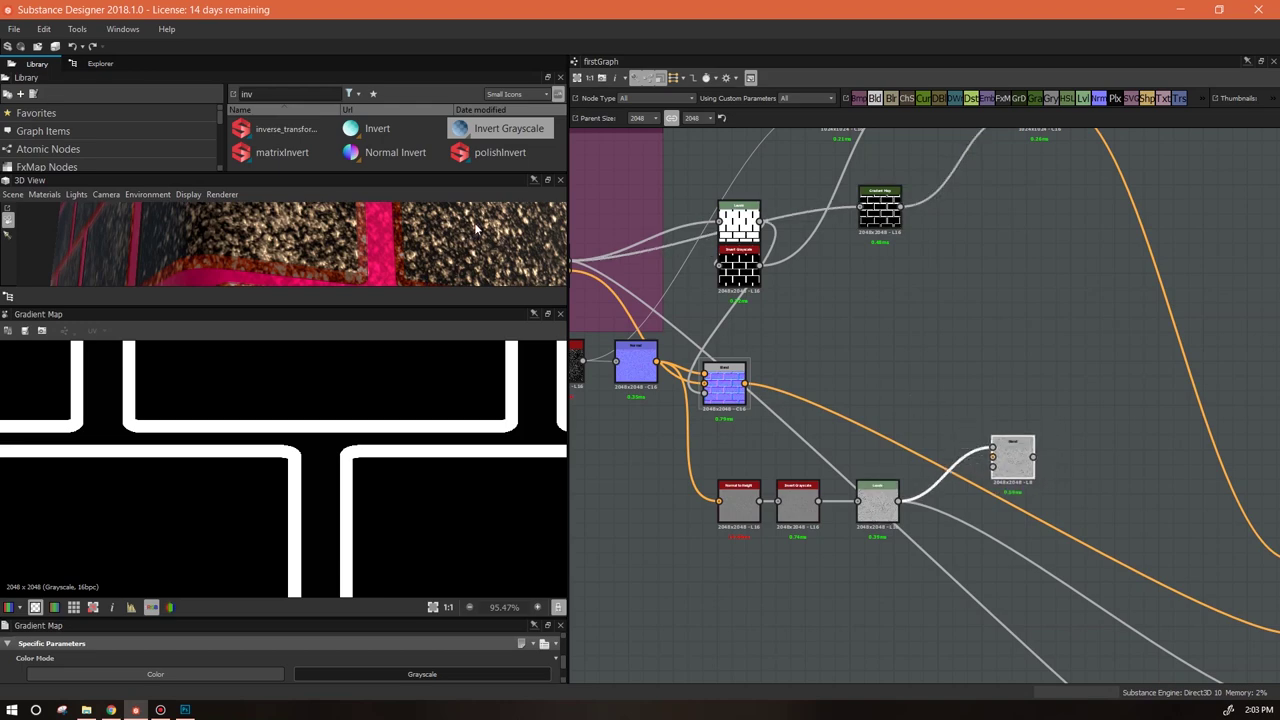
# Step: Add another Blend node with the Gradient Map as foreground and the brick mask's Invert Grayscale as background
pyautogui.click(882, 99)
pyautogui.click(928, 270)
pyautogui.moveTo(902, 209); pyautogui.dragTo(911, 262)
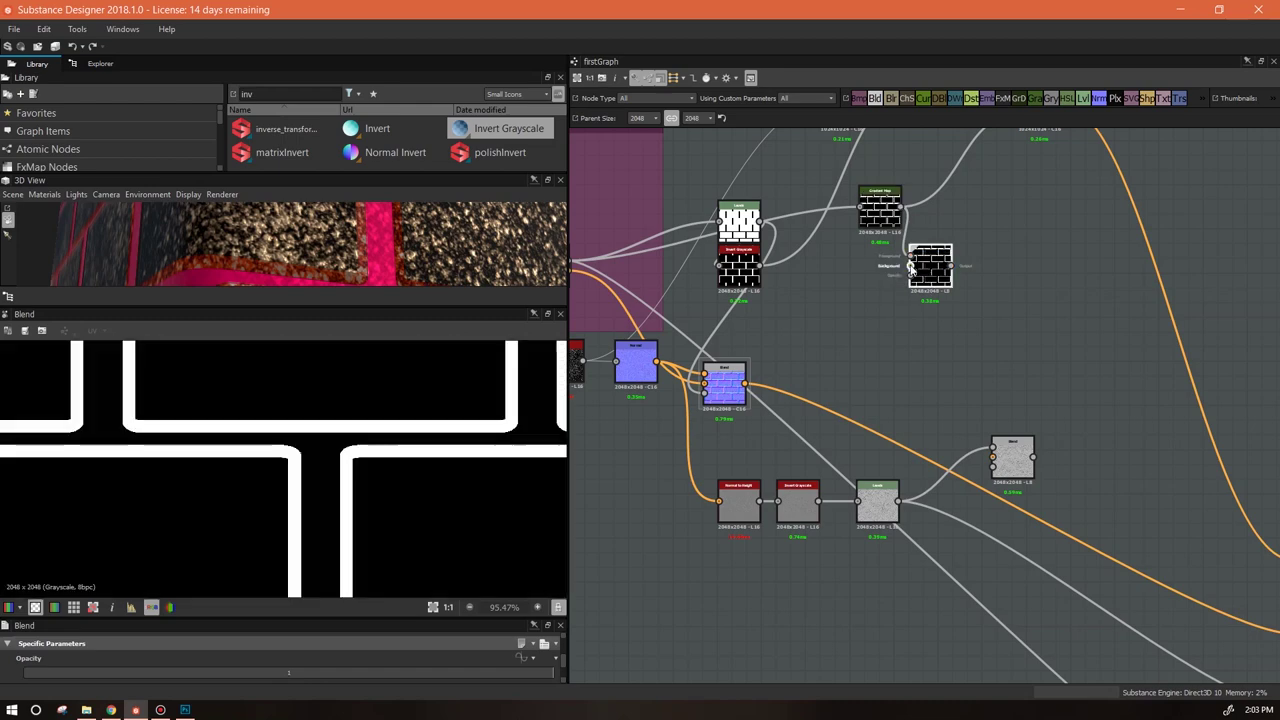
pyautogui.moveTo(760, 264); pyautogui.dragTo(910, 266)
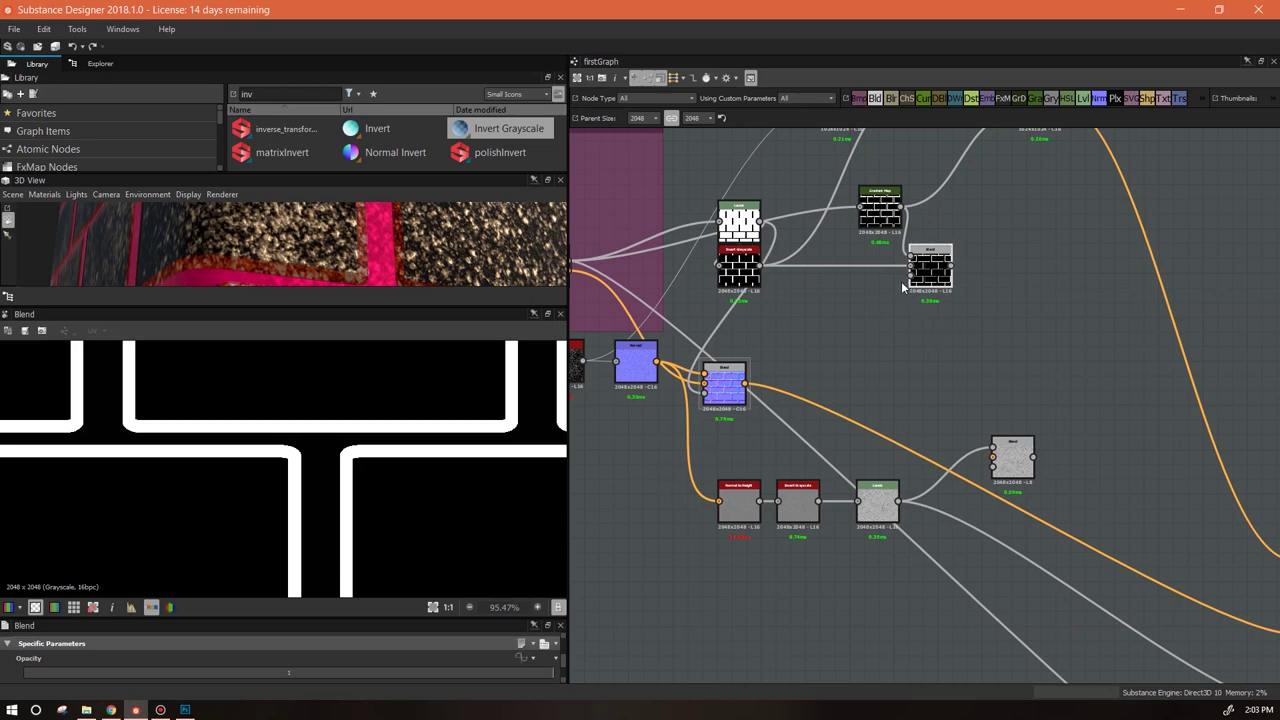
# Step: Set the new mask Blend node's blending mode to Max (Lighten)
pyautogui.moveTo(393, 617); pyautogui.dragTo(250, 530)
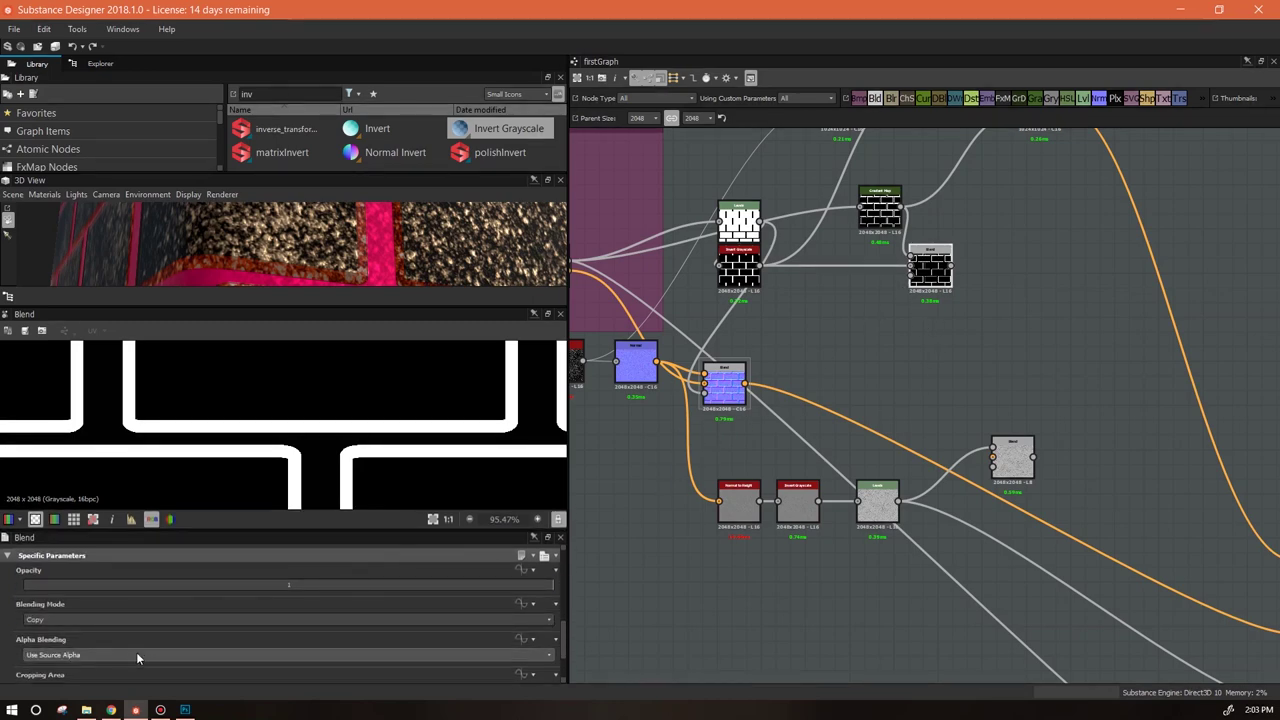
pyautogui.click(115, 620)
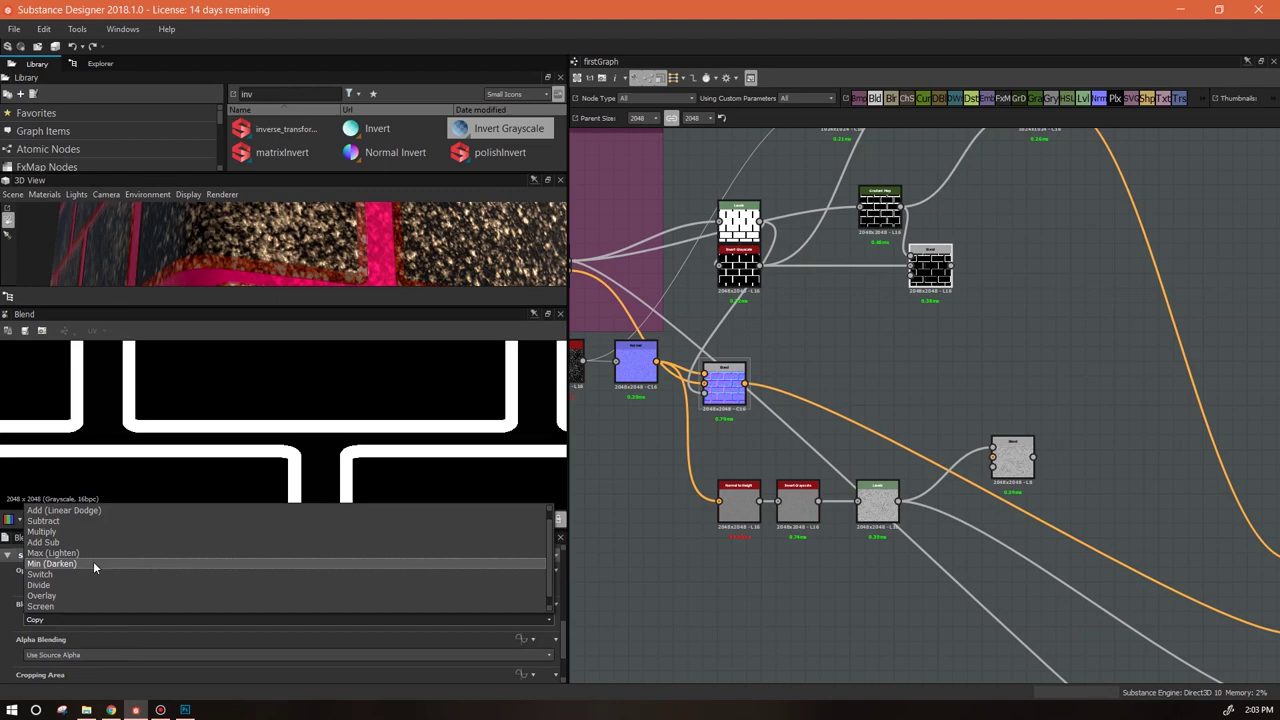
pyautogui.click(92, 555)
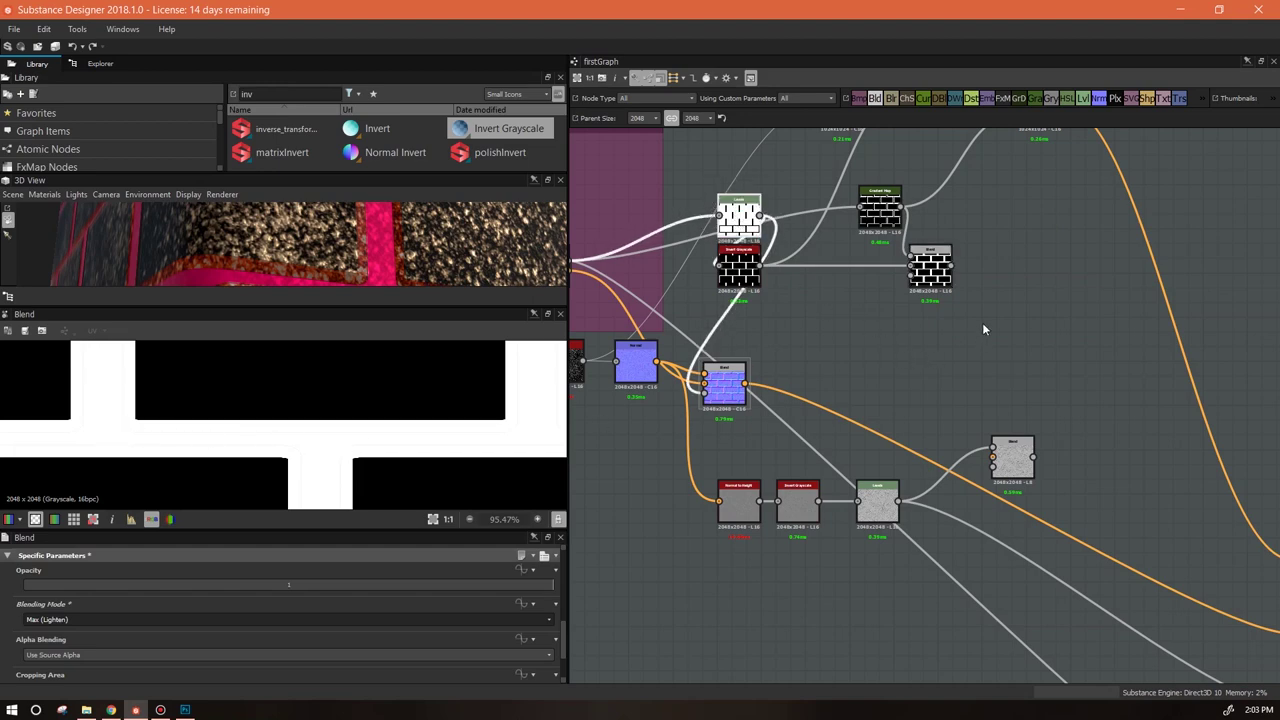
# Step: Add an Invert Grayscale node after the mask Blend and feed it into the opacity of the roughness Blend
pyautogui.moveTo(953, 268); pyautogui.dragTo(877, 370)
pyautogui.click(930, 265)
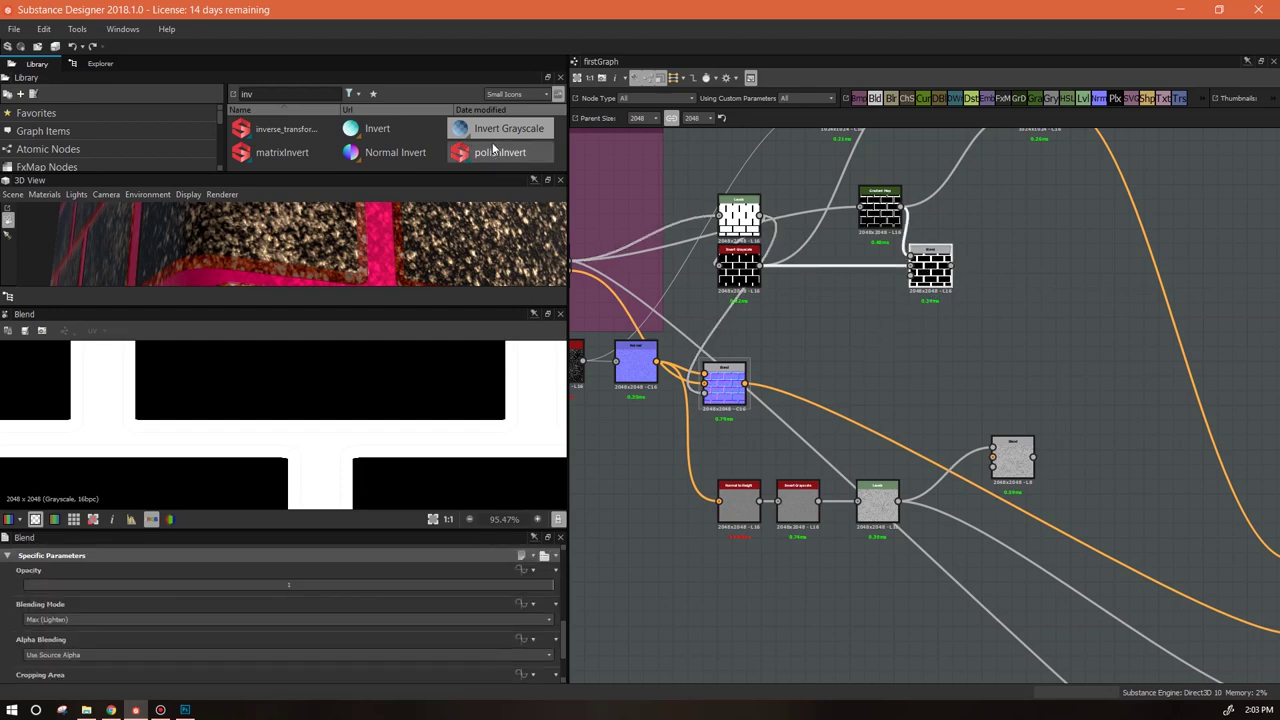
pyautogui.moveTo(492, 148); pyautogui.dragTo(1004, 350)
pyautogui.moveTo(953, 268); pyautogui.dragTo(1038, 494)
pyautogui.click(1012, 460)
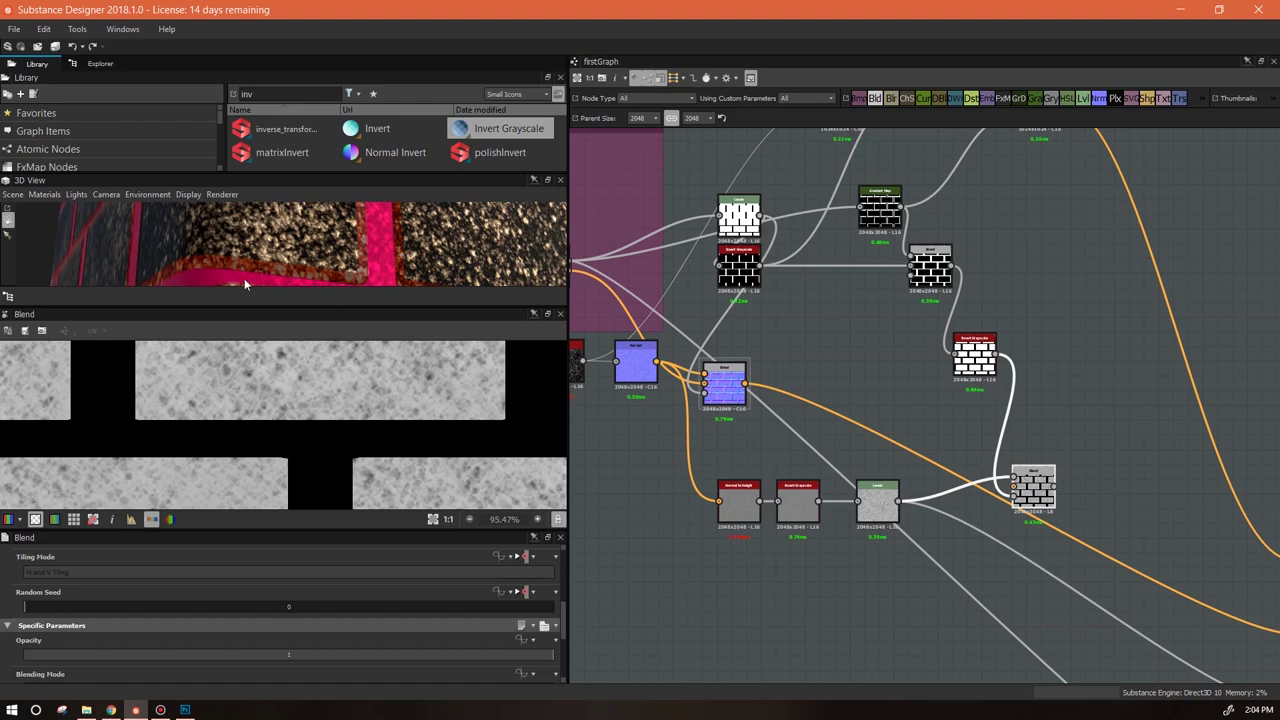
# Step: Connect the masked roughness Blend node to the Roughness output and enlarge the 3D view
pyautogui.moveTo(1066, 513); pyautogui.dragTo(838, 362, button='middle')
pyautogui.moveTo(757, 335); pyautogui.dragTo(995, 546)
pyautogui.moveTo(252, 307); pyautogui.dragTo(490, 361)
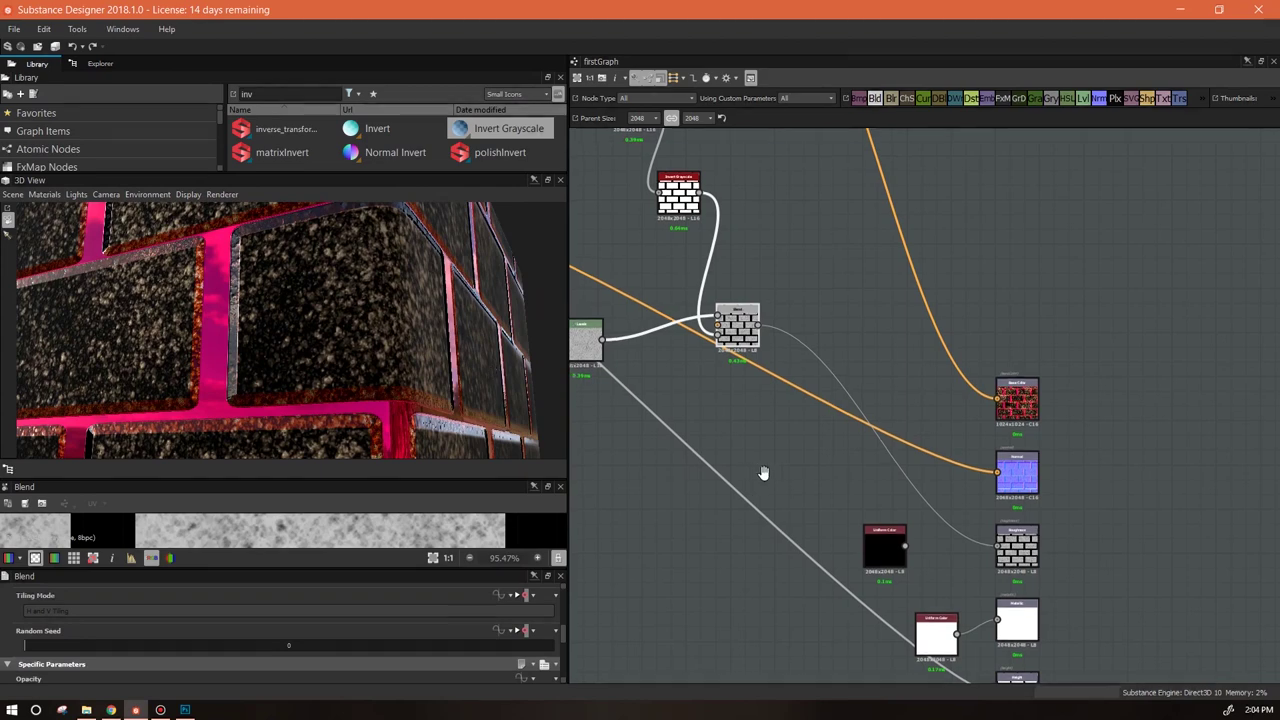
# Step: Examine the foreground and opacity inputs of the roughness Blend node and inspect the brick surface in the 3D view
pyautogui.moveTo(763, 471); pyautogui.dragTo(966, 499, button='middle')
pyautogui.moveTo(950, 365); pyautogui.dragTo(921, 368)
pyautogui.moveTo(816, 262); pyautogui.dragTo(876, 485, button='middle')
pyautogui.moveTo(866, 305); pyautogui.dragTo(843, 305)
pyautogui.moveTo(970, 598); pyautogui.dragTo(1019, 563)
pyautogui.scroll(2, 1019, 565)
pyautogui.scroll(2, 1019, 565)
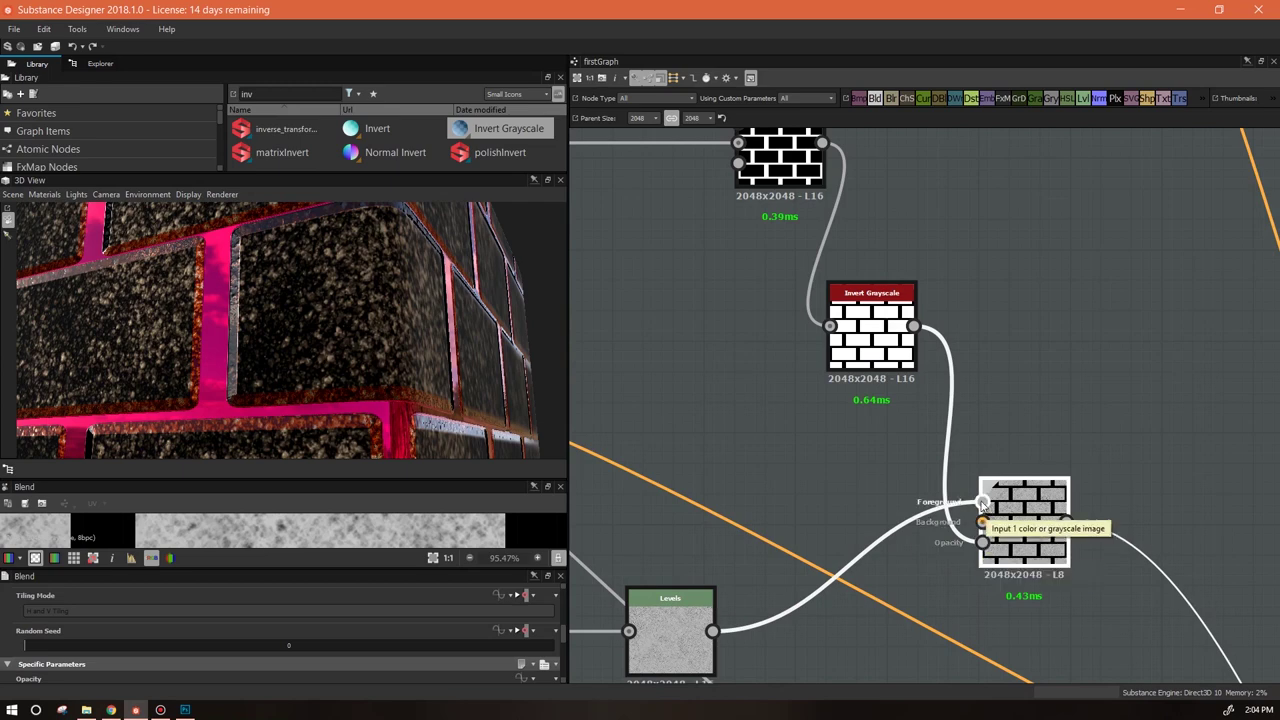
pyautogui.scroll(-3, 983, 503)
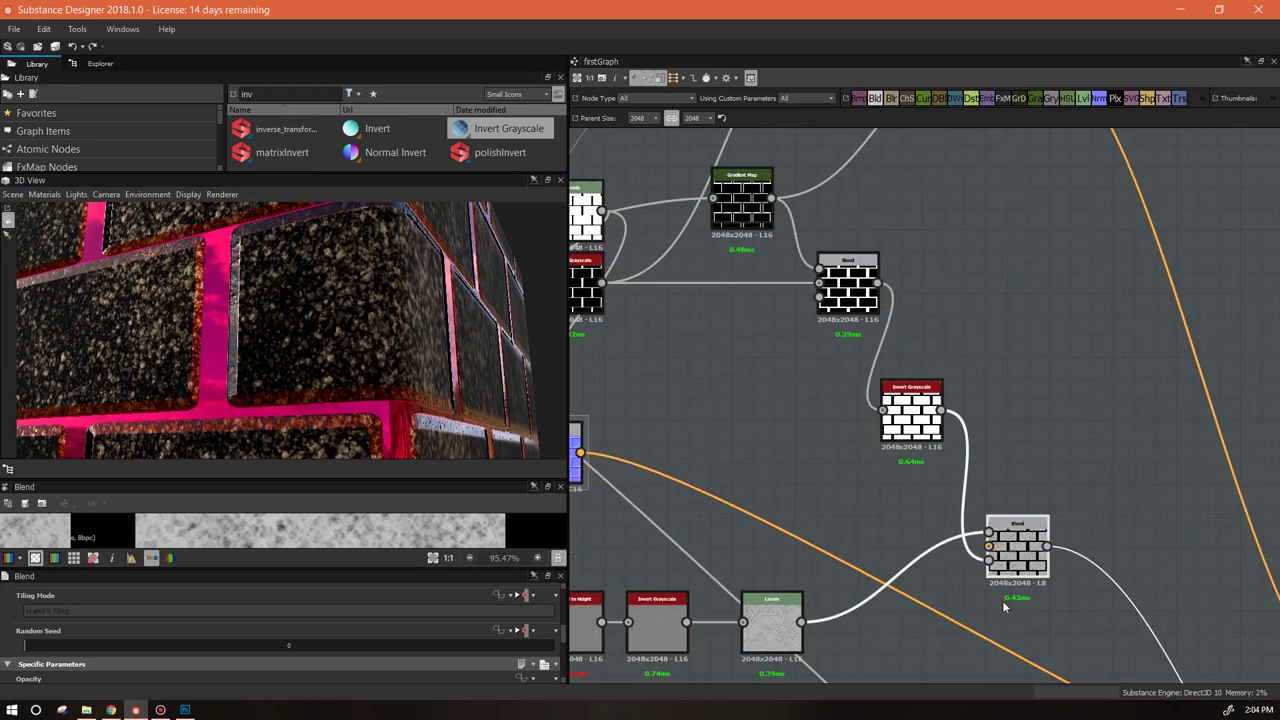
pyautogui.moveTo(848, 636); pyautogui.dragTo(748, 393, button='middle')
pyautogui.scroll(-1, 878, 531)
pyautogui.moveTo(878, 531); pyautogui.dragTo(935, 596, button='middle')
pyautogui.moveTo(971, 406); pyautogui.dragTo(920, 434)
pyautogui.moveTo(926, 537); pyautogui.dragTo(942, 307, button='middle')
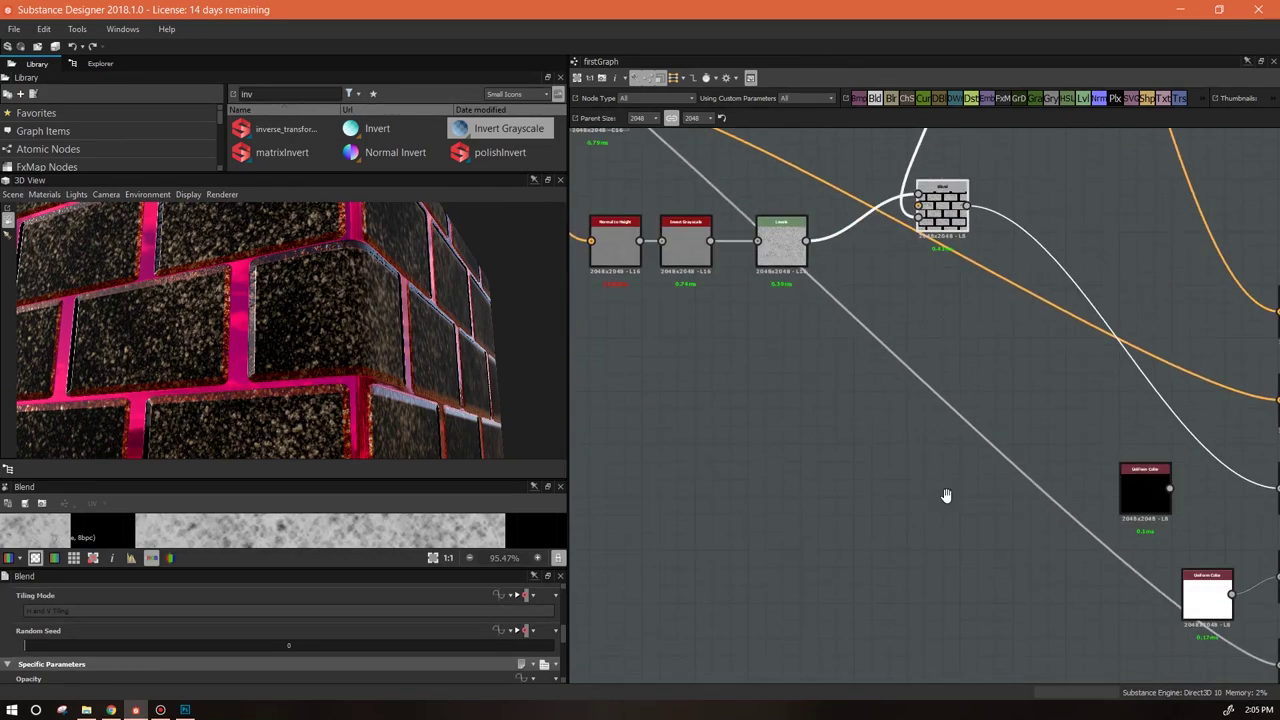
pyautogui.moveTo(946, 494); pyautogui.dragTo(890, 420, button='middle')
pyautogui.moveTo(316, 388); pyautogui.dragTo(413, 400)
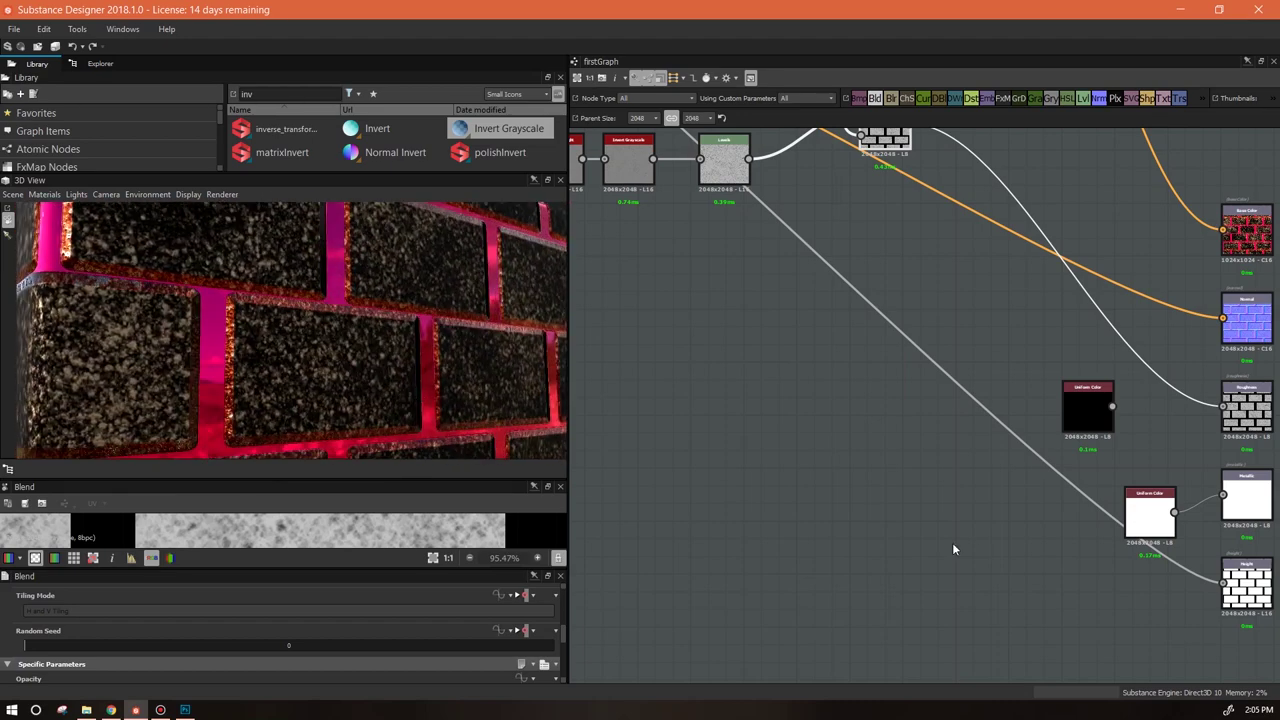
# Step: Move the black and white Uniform Color nodes away from the outputs and lower the roughness Blend node beside Levels
pyautogui.moveTo(952, 548); pyautogui.dragTo(940, 569, button='middle')
pyautogui.moveTo(1050, 440); pyautogui.dragTo(767, 530)
pyautogui.moveTo(1102, 552); pyautogui.dragTo(1037, 479)
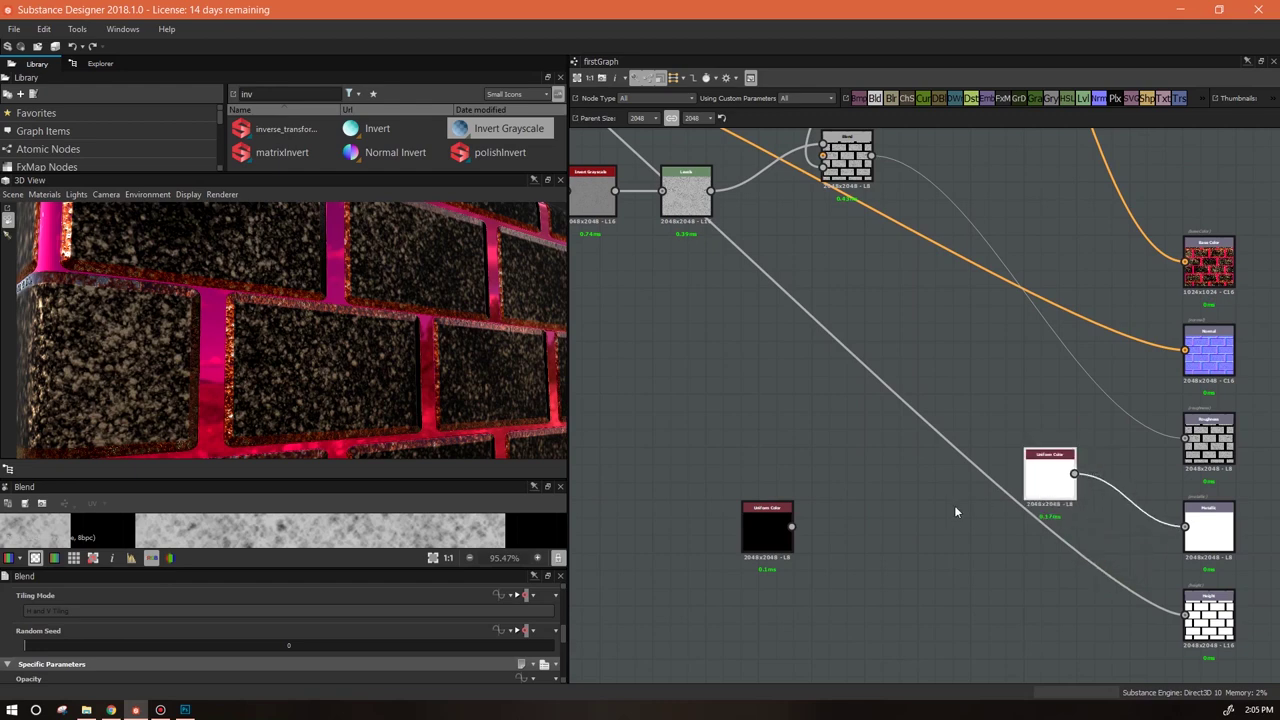
pyautogui.moveTo(954, 505); pyautogui.dragTo(1006, 586, button='middle')
pyautogui.moveTo(912, 263); pyautogui.dragTo(940, 310)
pyautogui.scroll(-2, 987, 550)
pyautogui.moveTo(987, 550); pyautogui.dragTo(1023, 603, button='middle')
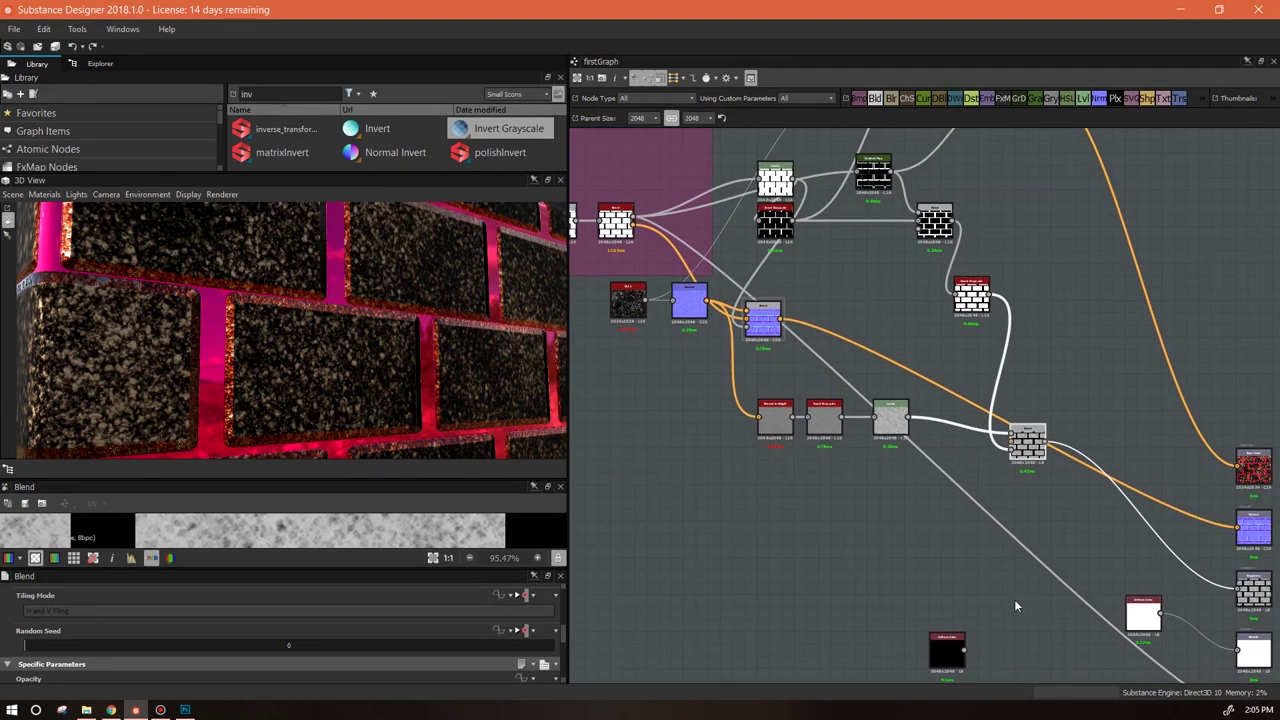
pyautogui.moveTo(1004, 597); pyautogui.dragTo(964, 441, button='middle')
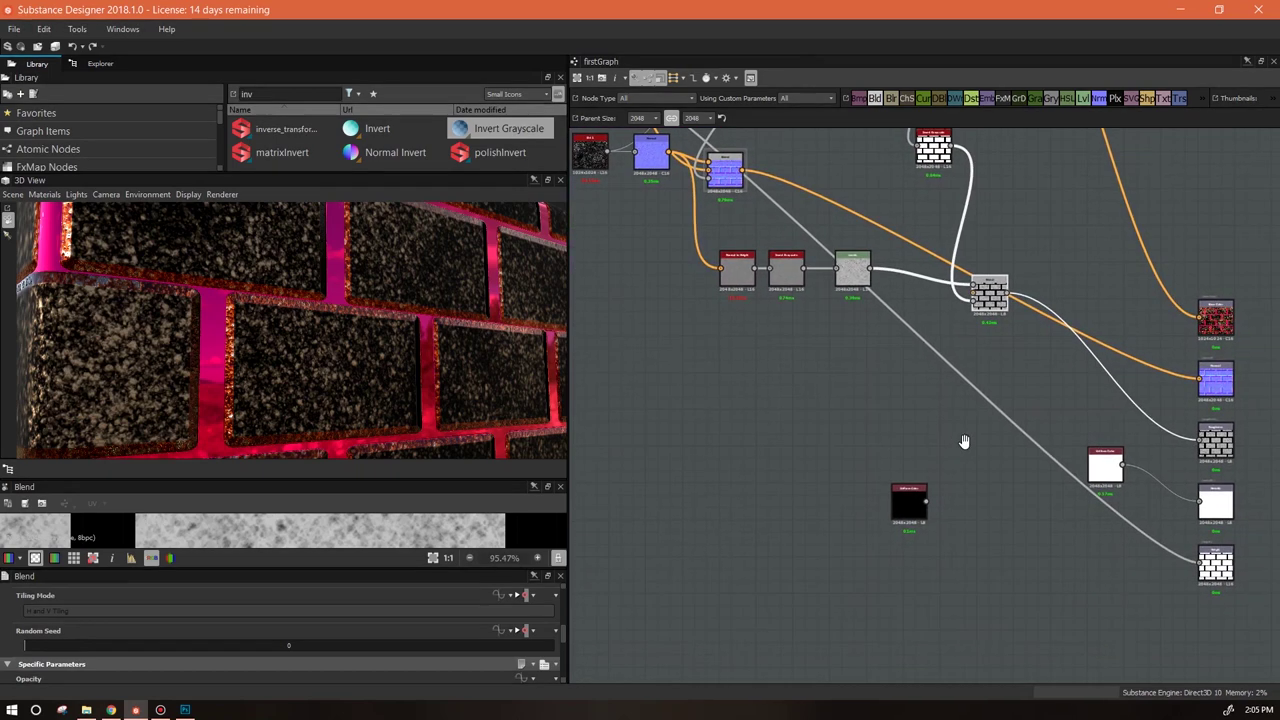
# Step: Move the white Uniform Color node away from the outputs to the space below the roughness node chain
pyautogui.moveTo(974, 409); pyautogui.dragTo(1133, 543, button='middle')
pyautogui.scroll(-1, 1152, 610)
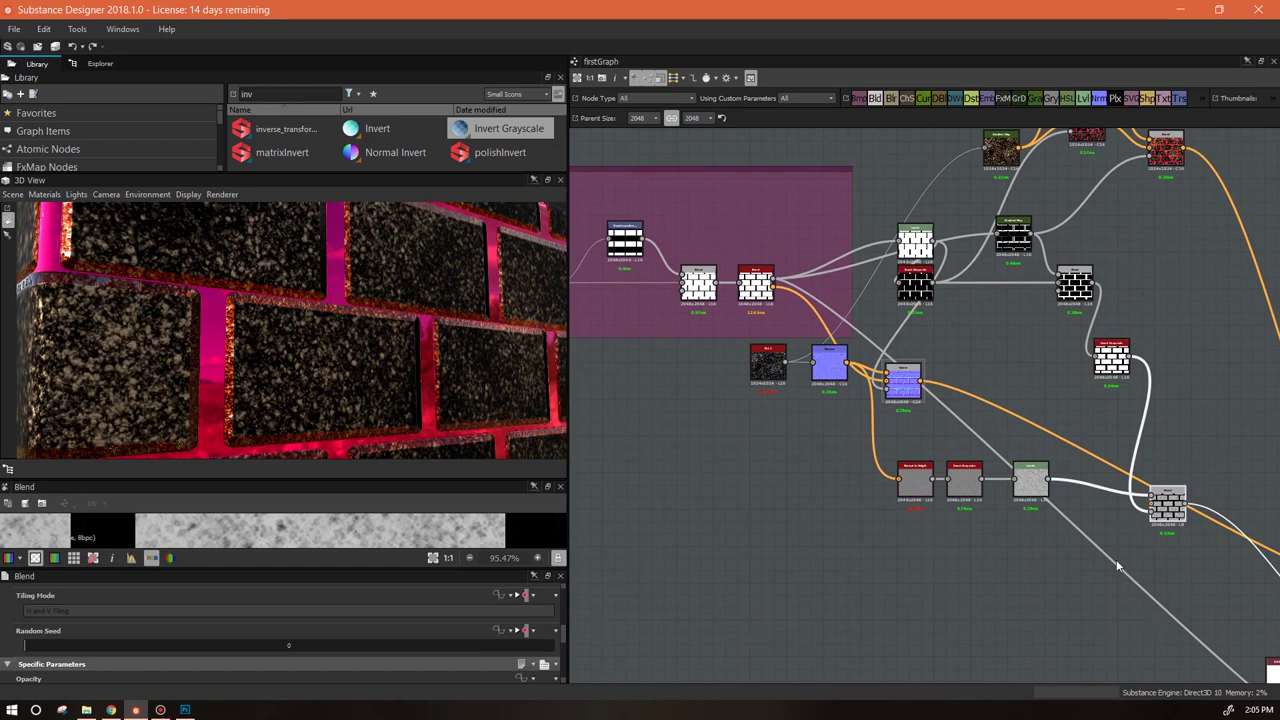
pyautogui.scroll(-1, 1116, 559)
pyautogui.scroll(-1, 1116, 559)
pyautogui.moveTo(1116, 559); pyautogui.dragTo(1035, 486, button='middle')
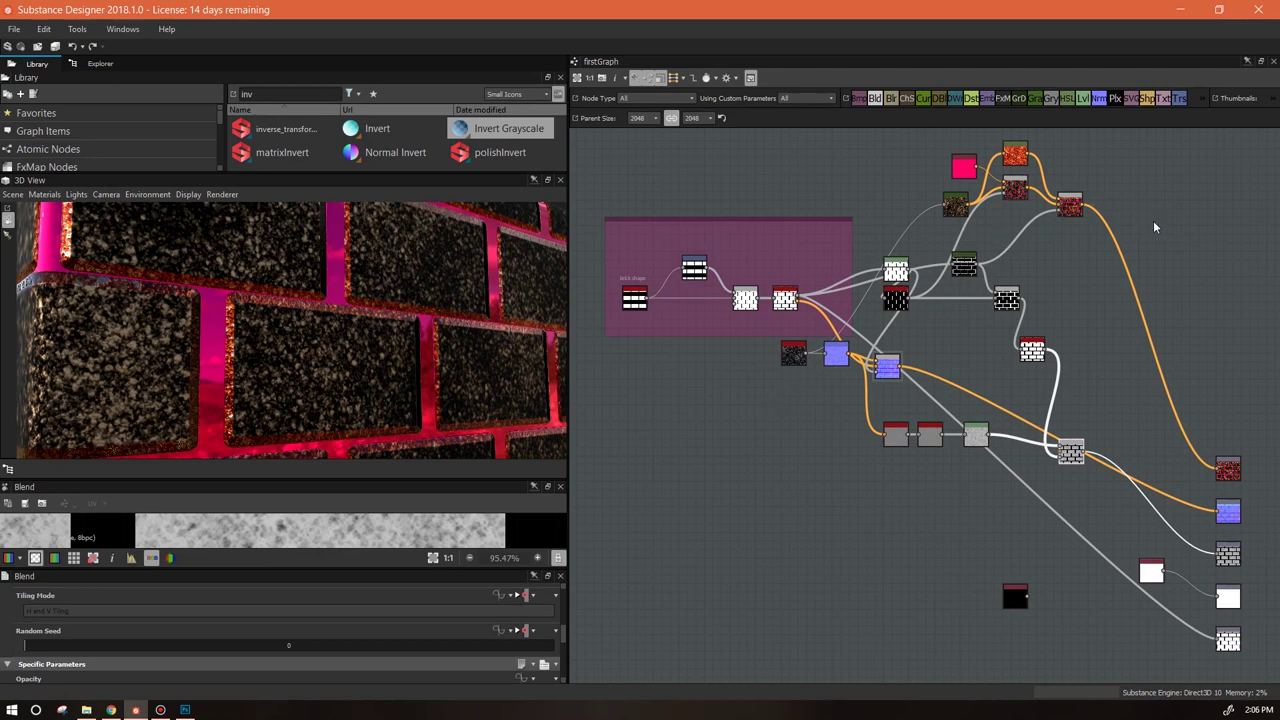
pyautogui.moveTo(1143, 571); pyautogui.dragTo(913, 512)
# Step: Try the mask Blend node with black bricks and white mortar as the Metallic output's input and inspect the bricks in 3D
pyautogui.scroll(1, 1098, 507)
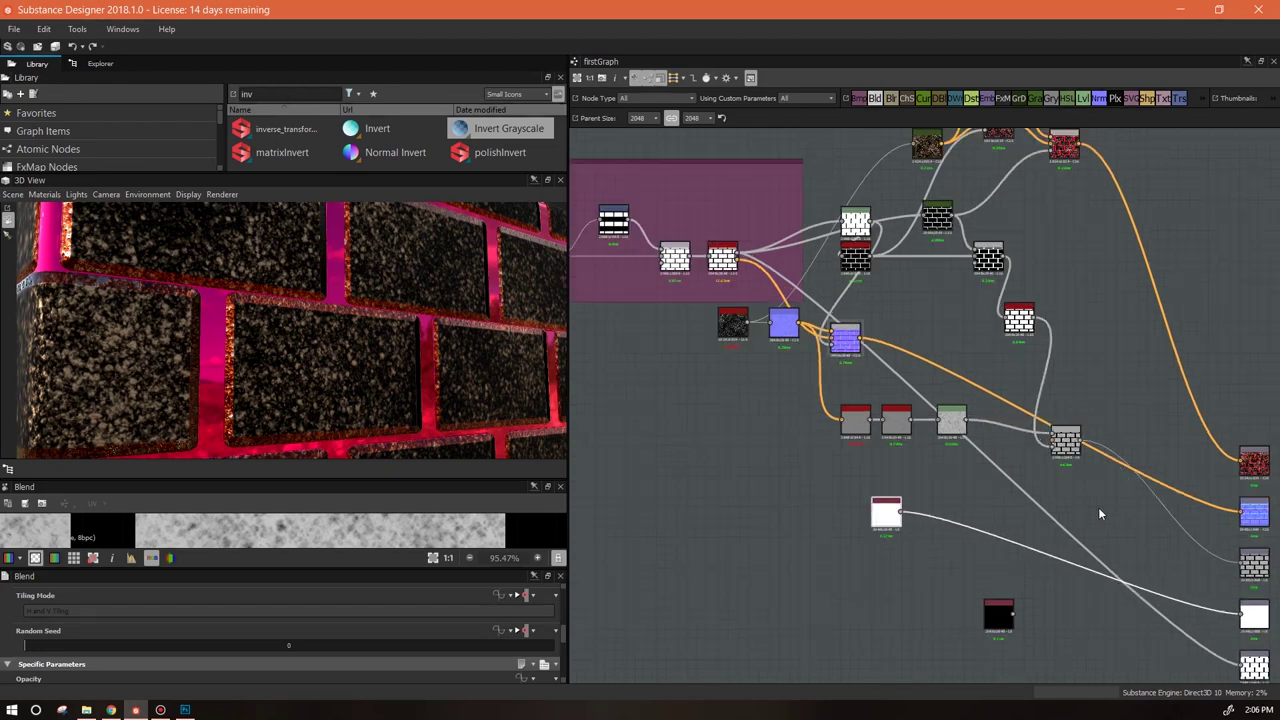
pyautogui.scroll(1, 1098, 507)
pyautogui.moveTo(1098, 507); pyautogui.dragTo(991, 449, button='middle')
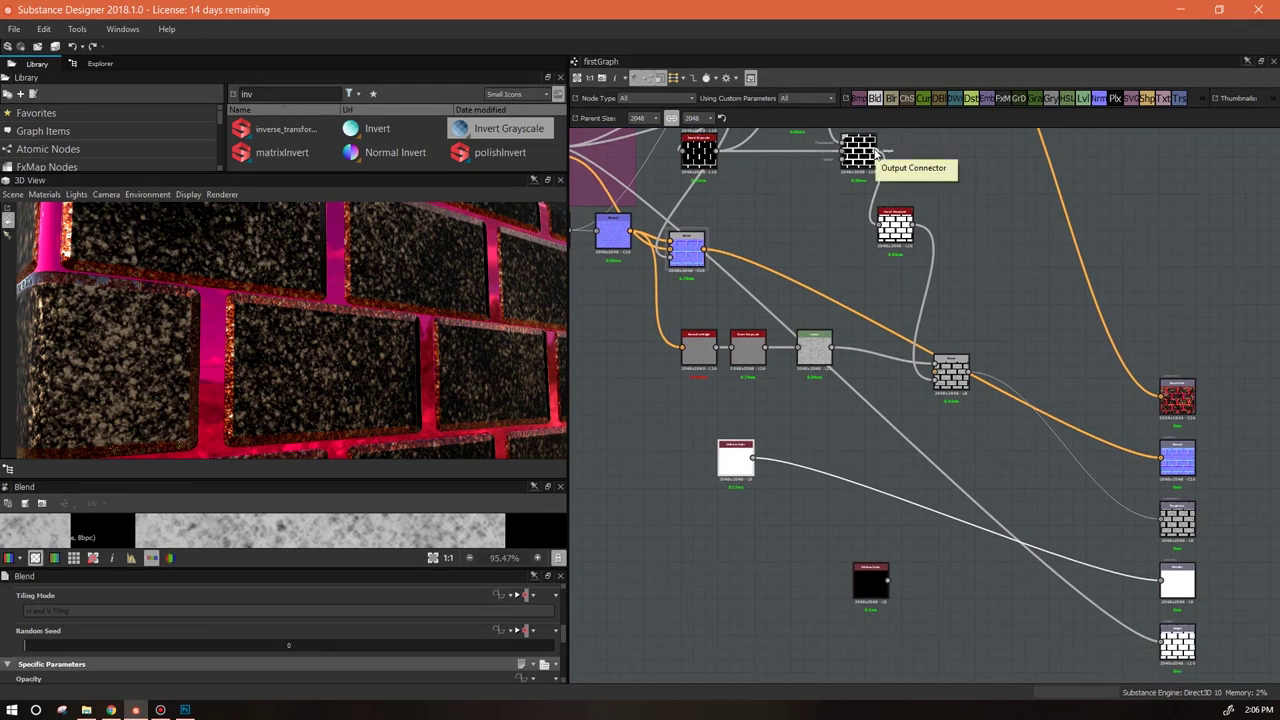
pyautogui.moveTo(875, 152); pyautogui.dragTo(1162, 580)
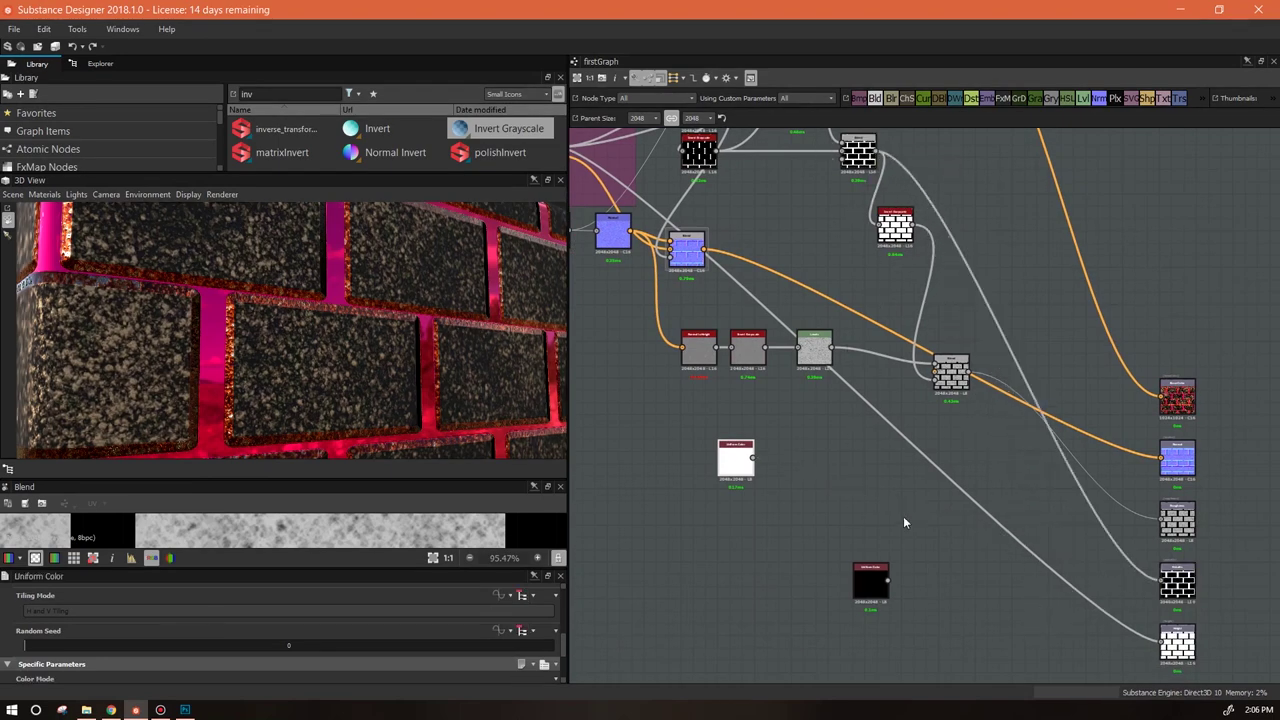
pyautogui.moveTo(426, 401)
pyautogui.mouseDown()
pyautogui.moveTo(428, 355)
pyautogui.moveTo(452, 358)
pyautogui.moveTo(440, 385)
pyautogui.mouseUp()
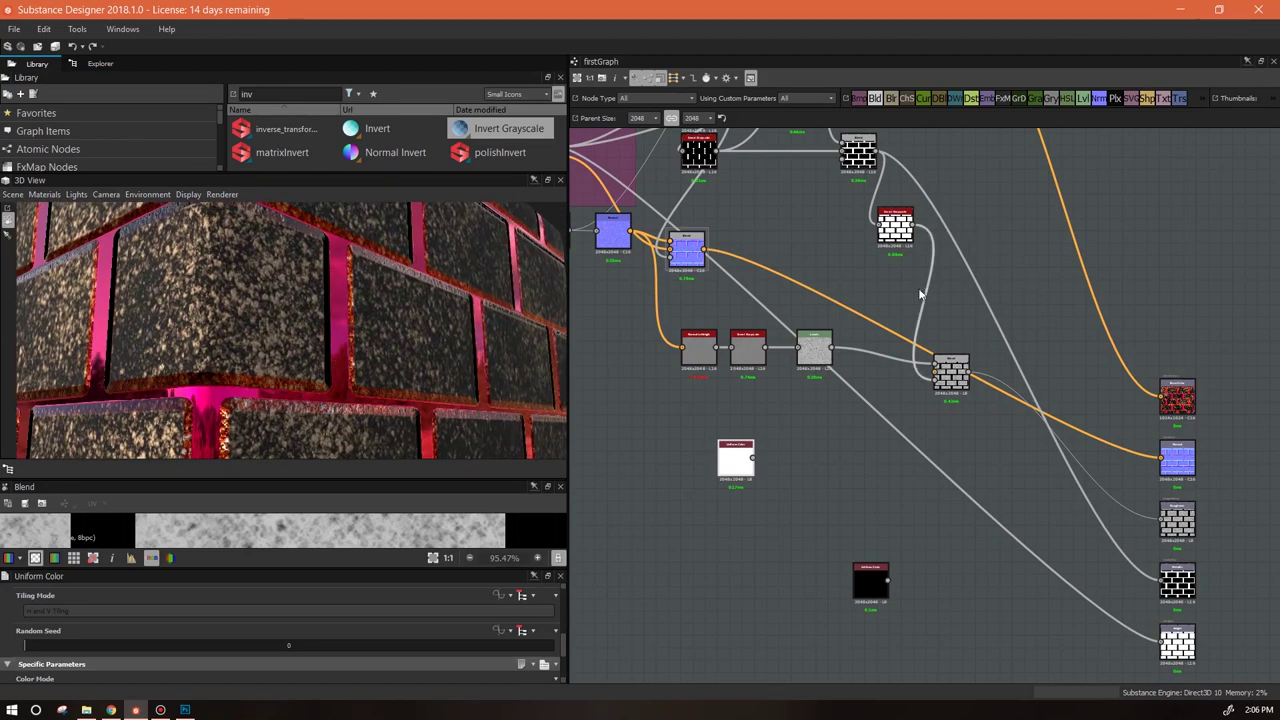
# Step: Connect the Invert Grayscale node to the Metallic output instead and inspect the brick surface in the 3D view
pyautogui.moveTo(913, 231); pyautogui.dragTo(1162, 598)
pyautogui.moveTo(330, 380); pyautogui.dragTo(385, 350)
# Step: Clean the graph to remove the unconnected black and white Uniform Color nodes
pyautogui.moveTo(725, 417); pyautogui.dragTo(744, 432, button='middle')
pyautogui.click(737, 76)
pyautogui.click(765, 98)
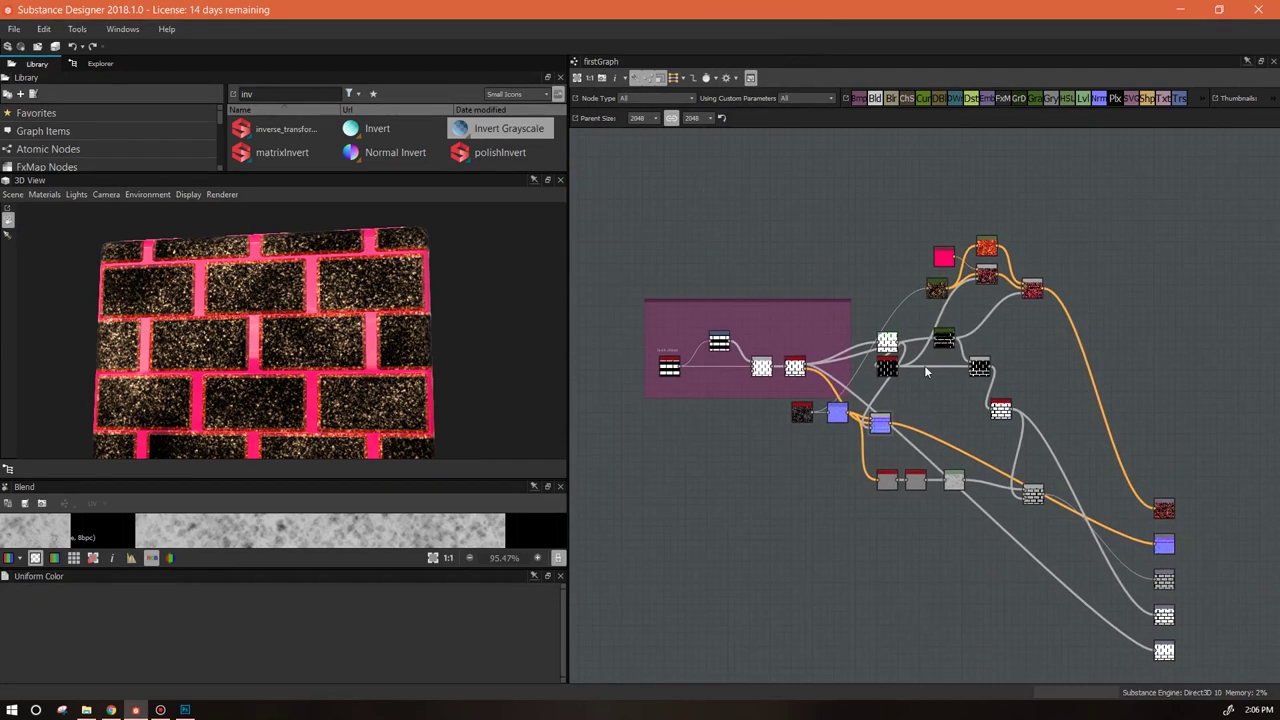